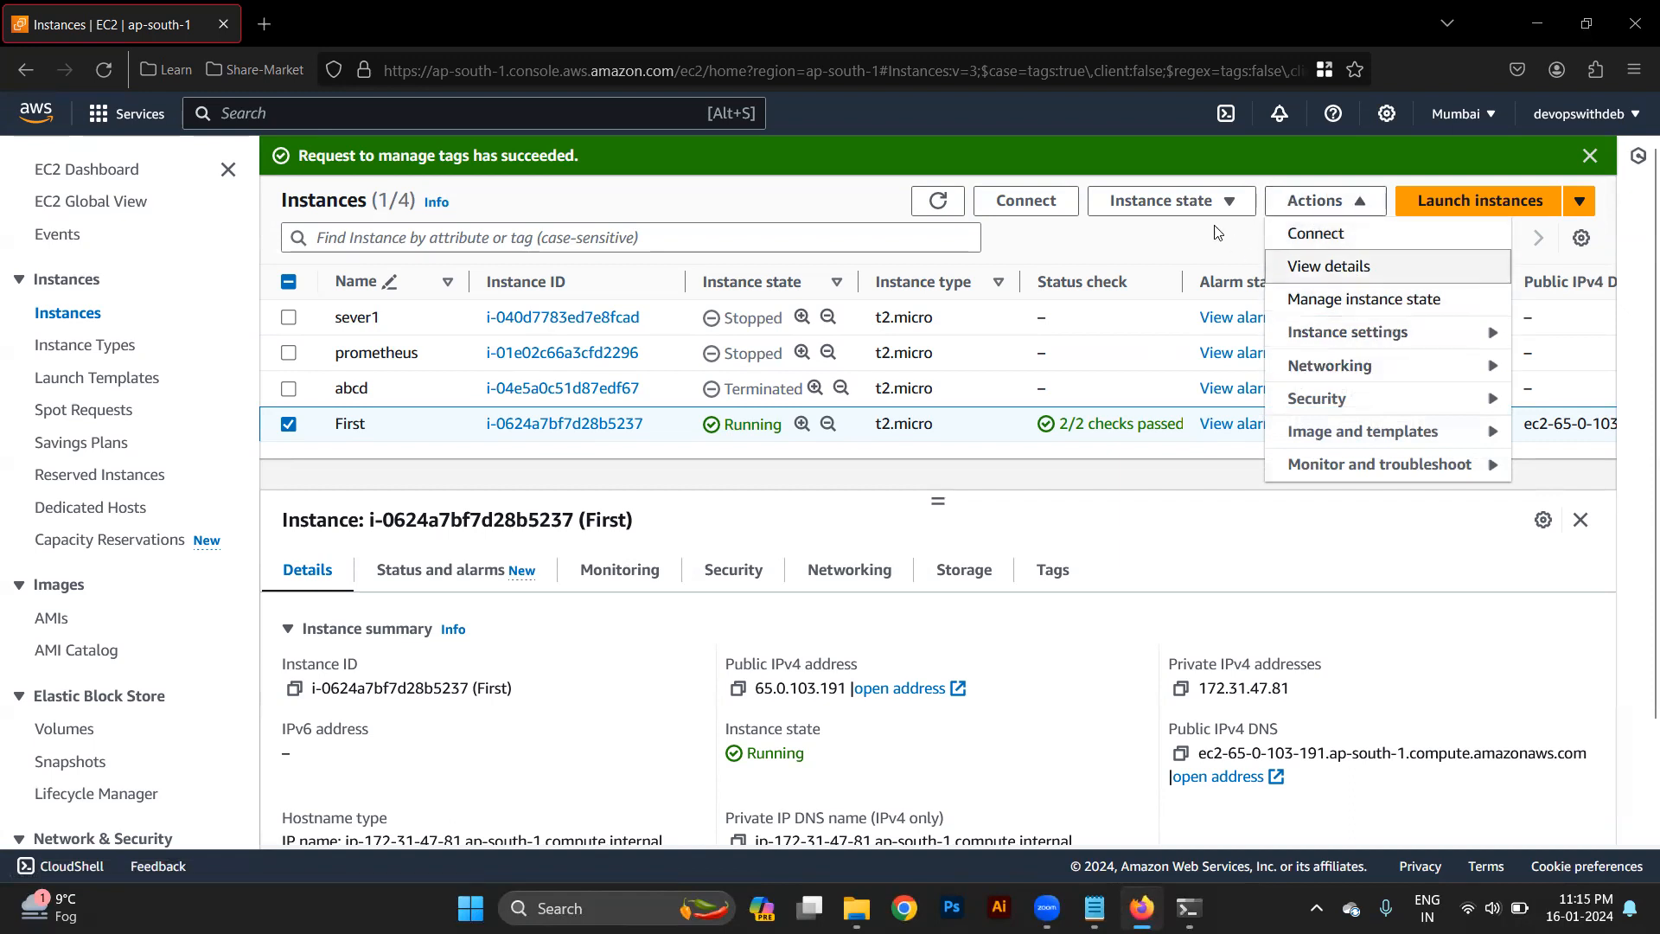
left_click(1390, 346)
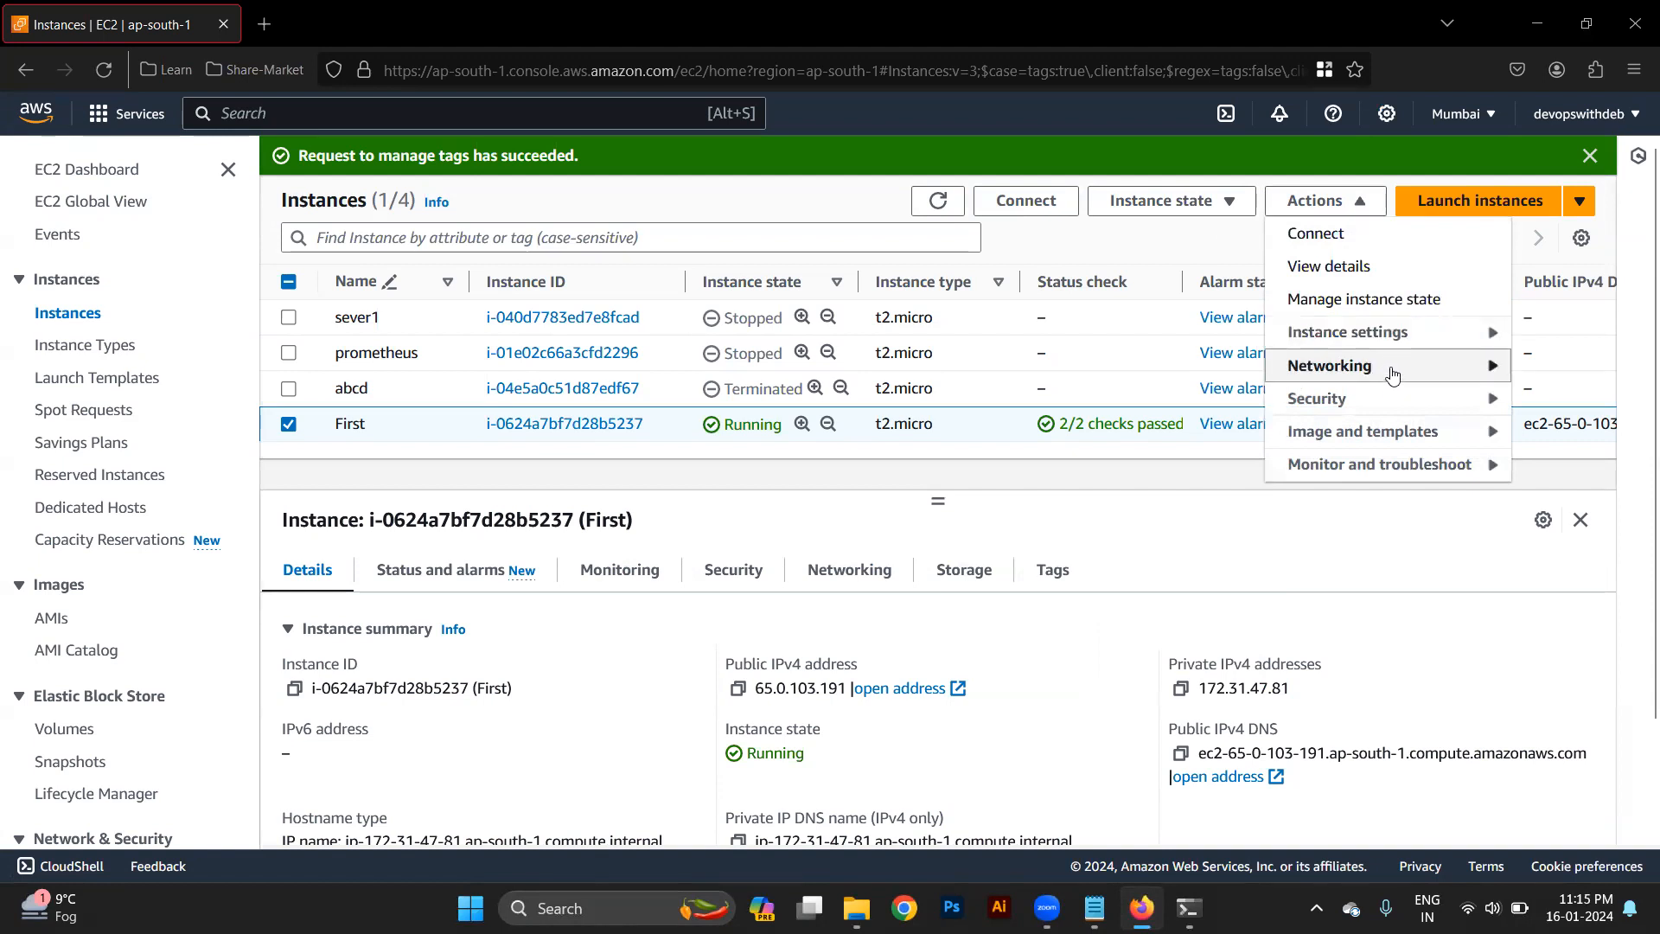
left_click(1392, 373)
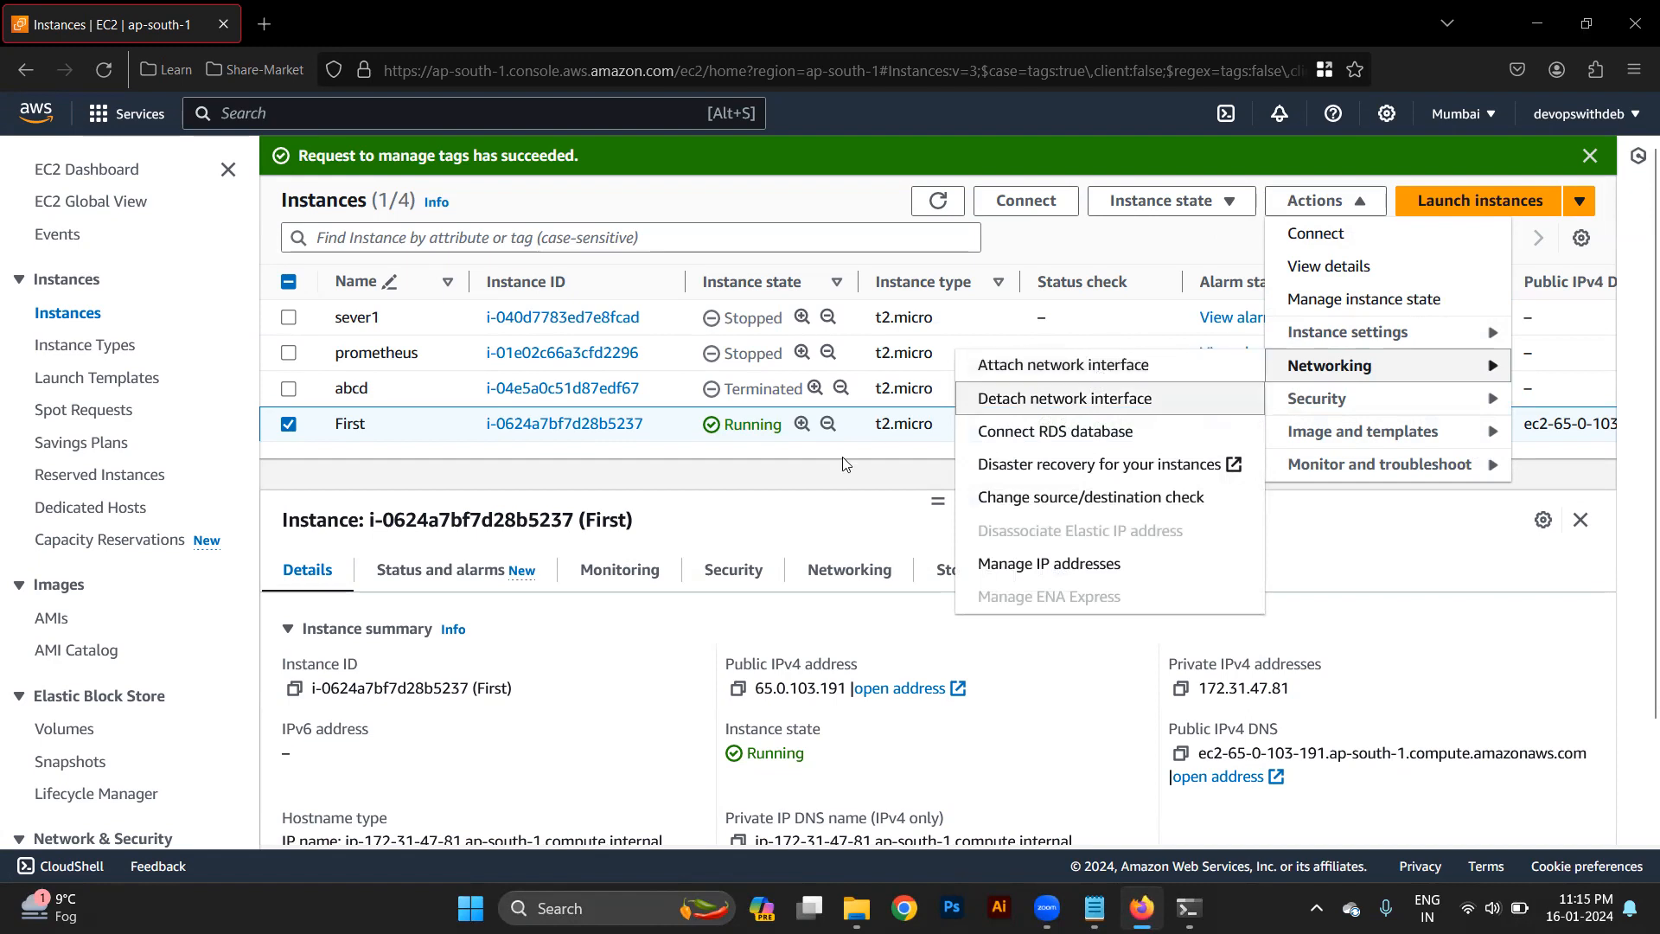
left_click(852, 491)
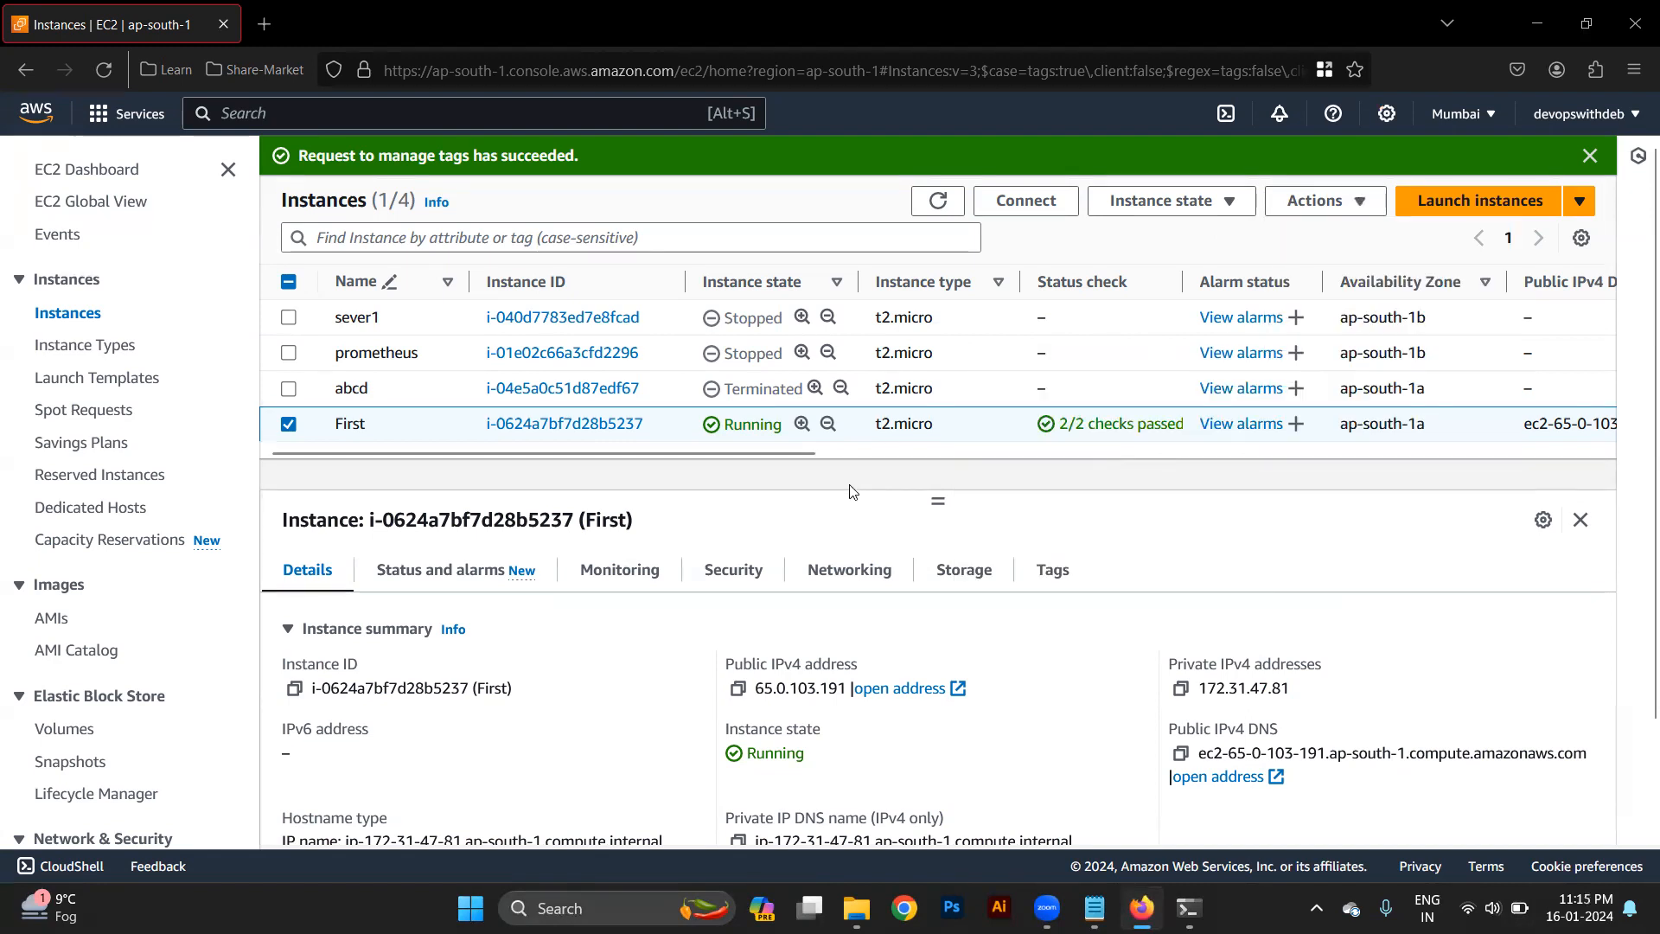
Step: Select the prometheus instance and examine its networking details, especially its network interface and private IPv4 address
left_click(1101, 364)
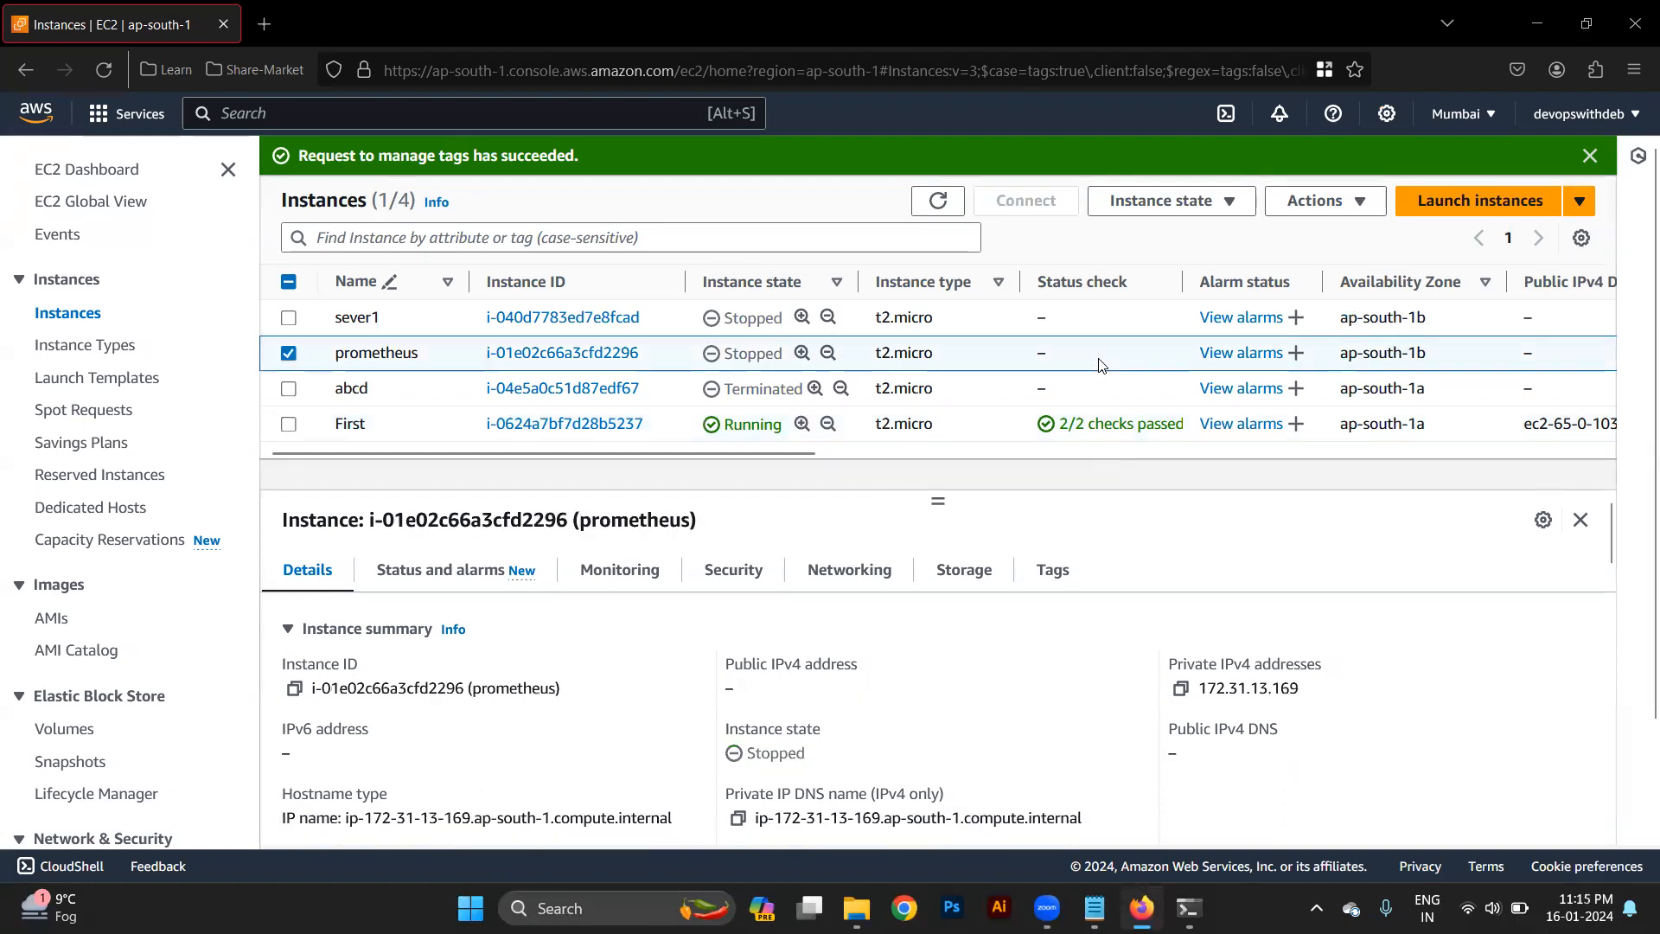
left_click(1342, 202)
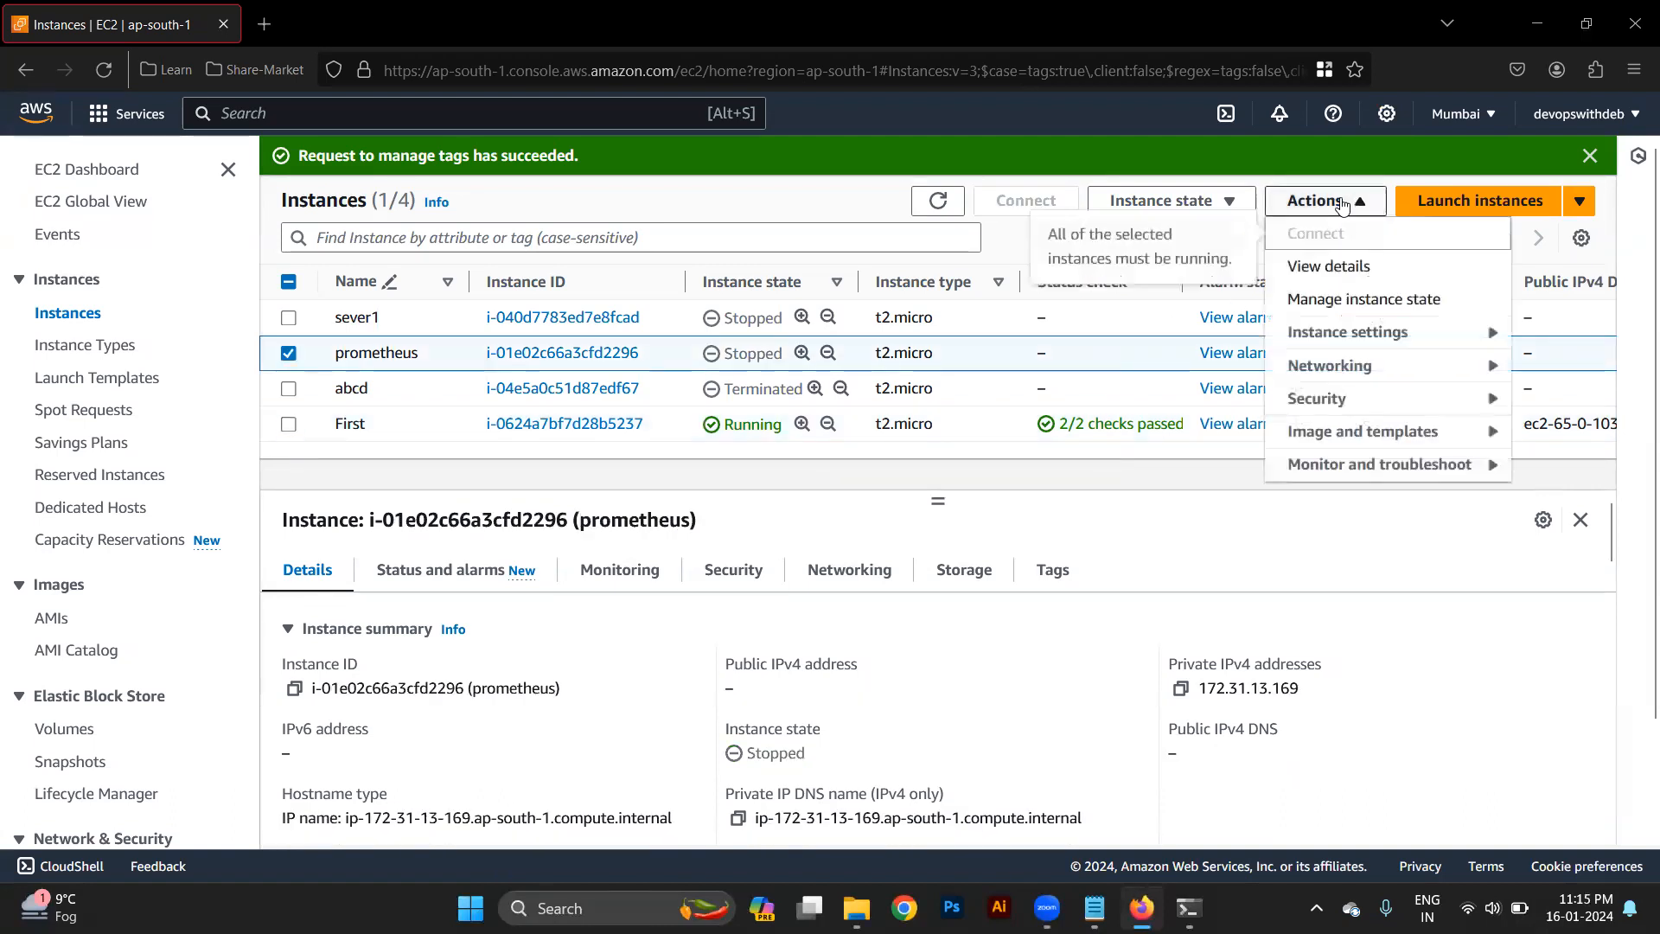
mouse_move(1347, 365)
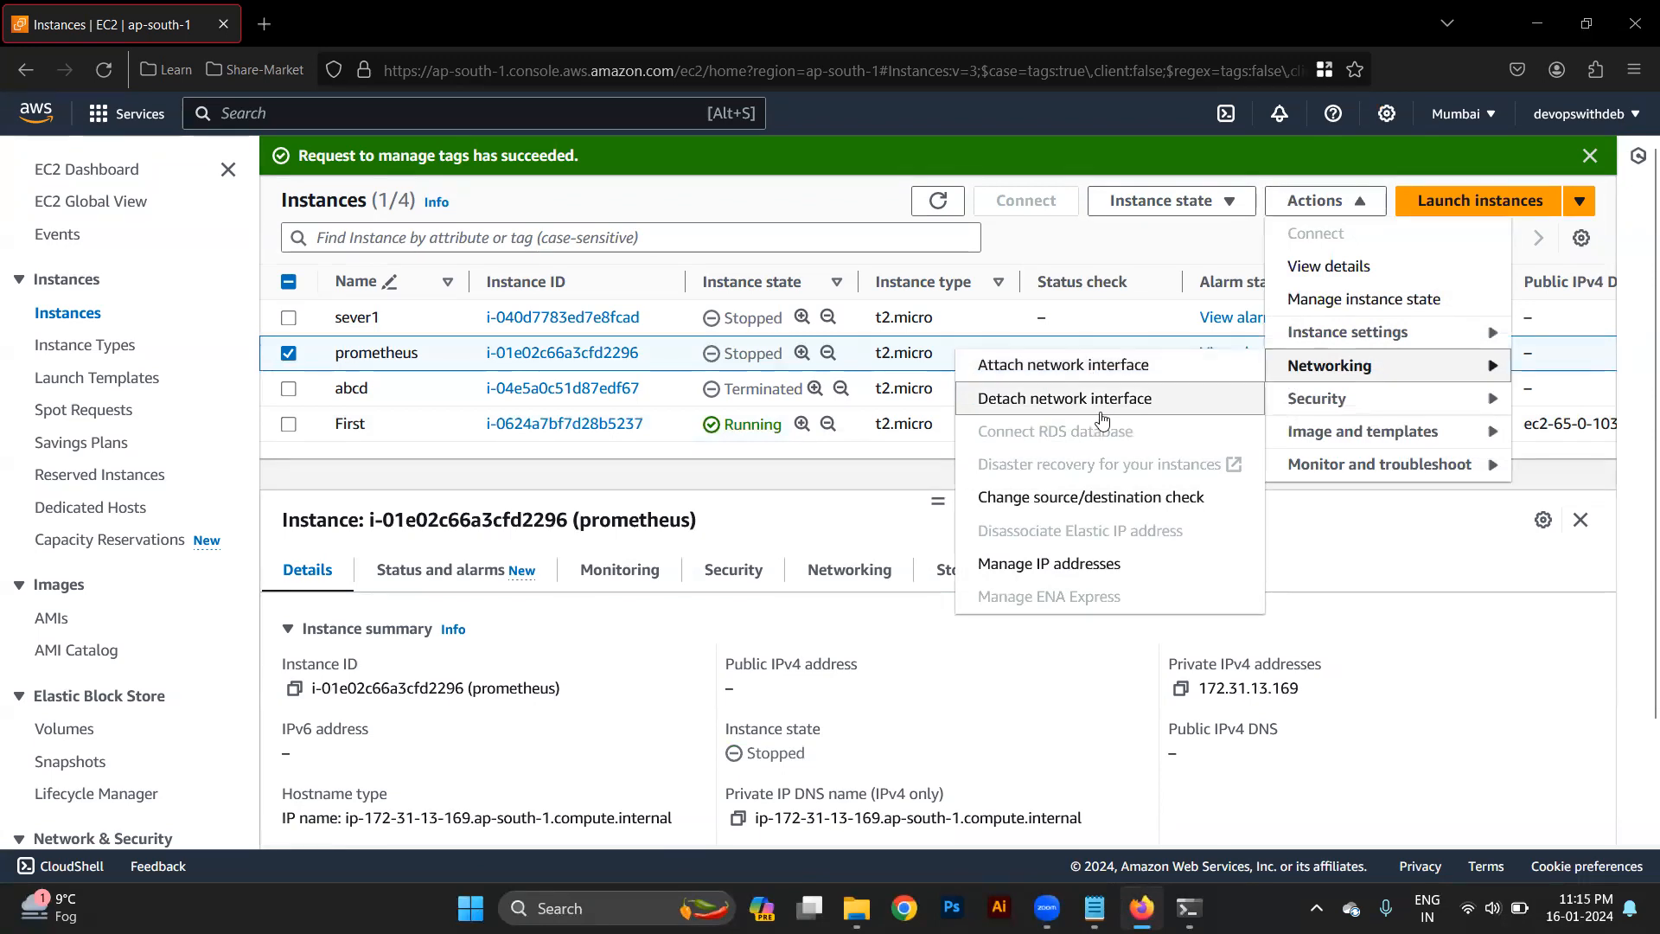
left_click(802, 518)
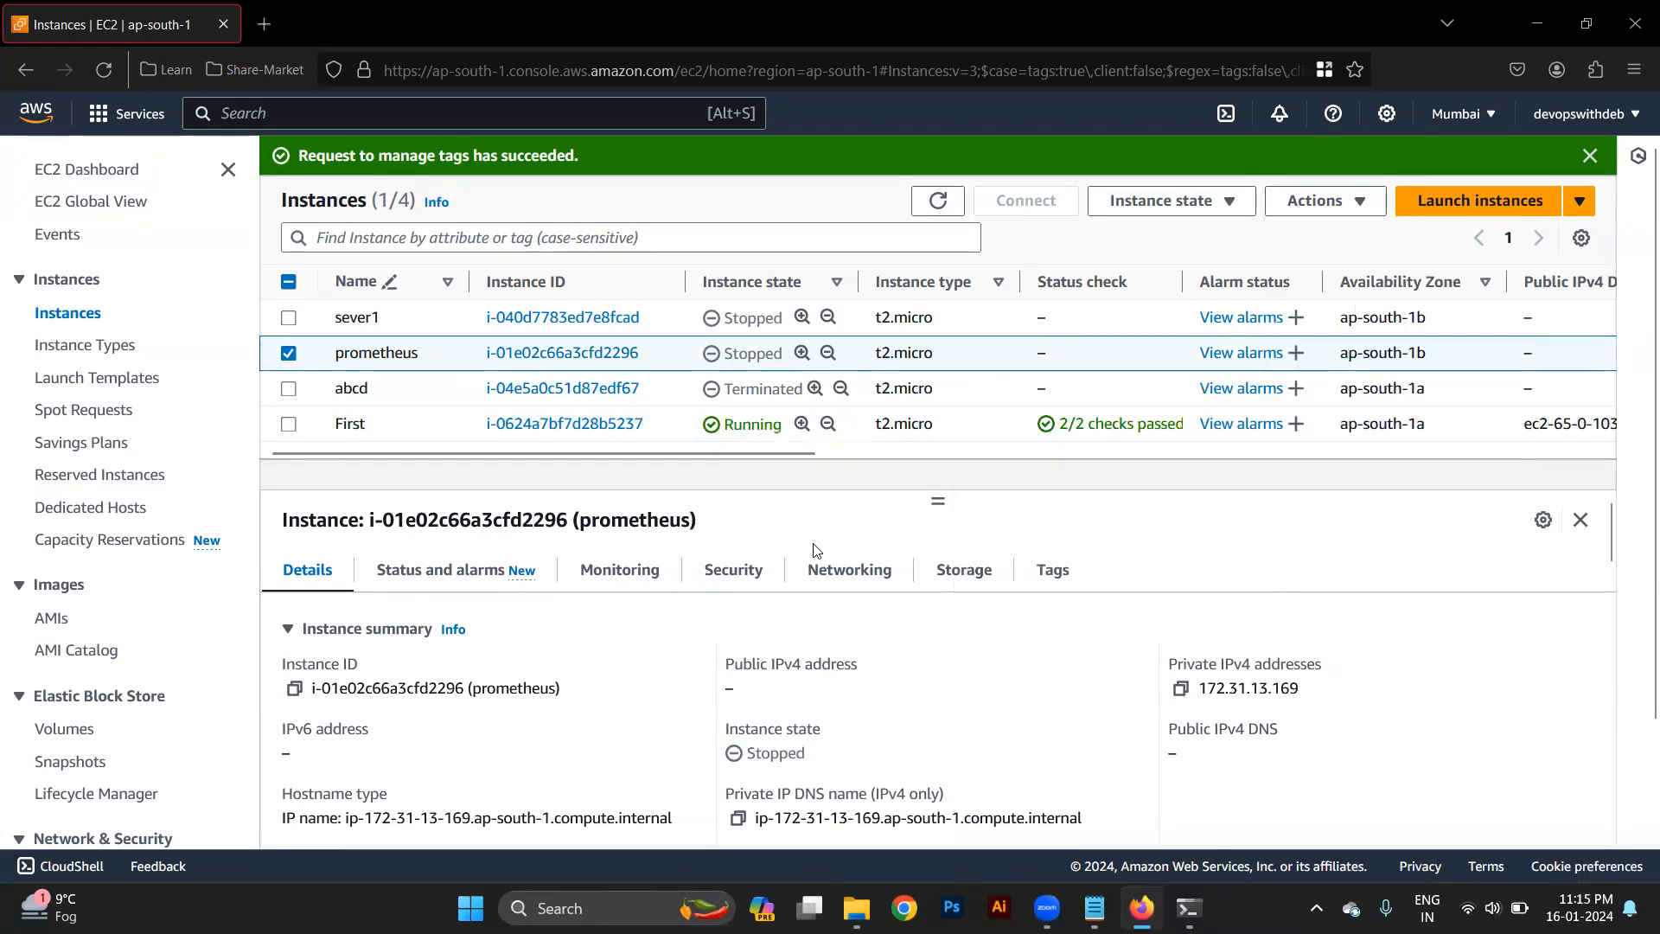
left_click(841, 585)
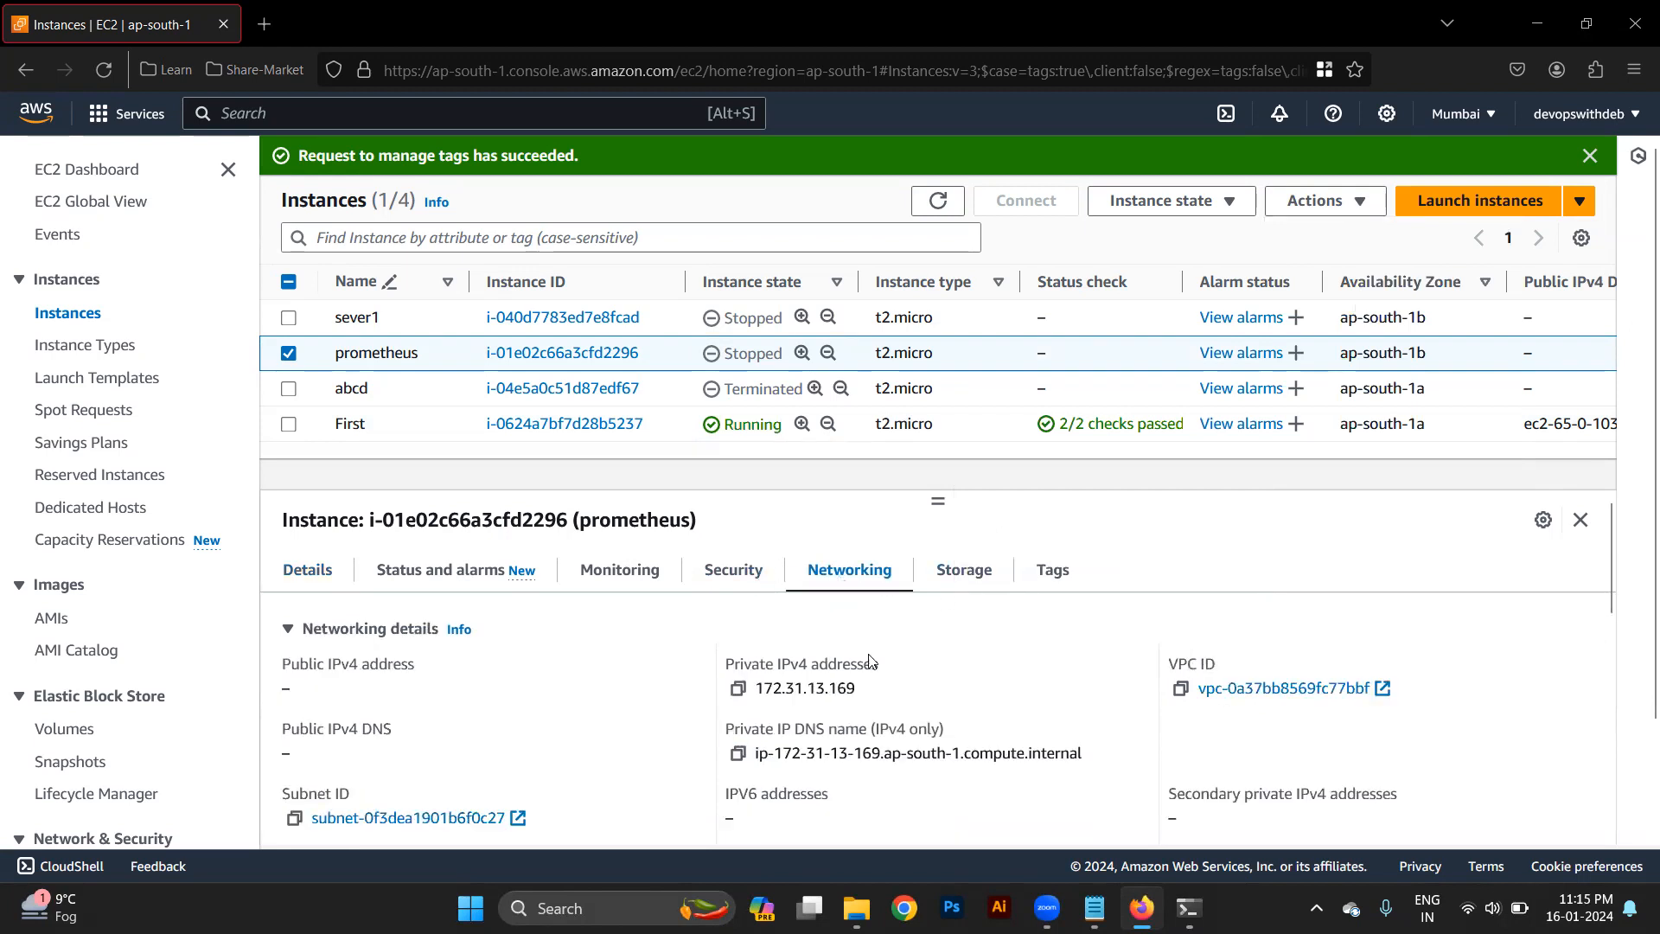
scroll(896, 677, "down", 2)
scroll(896, 677, "down", 5)
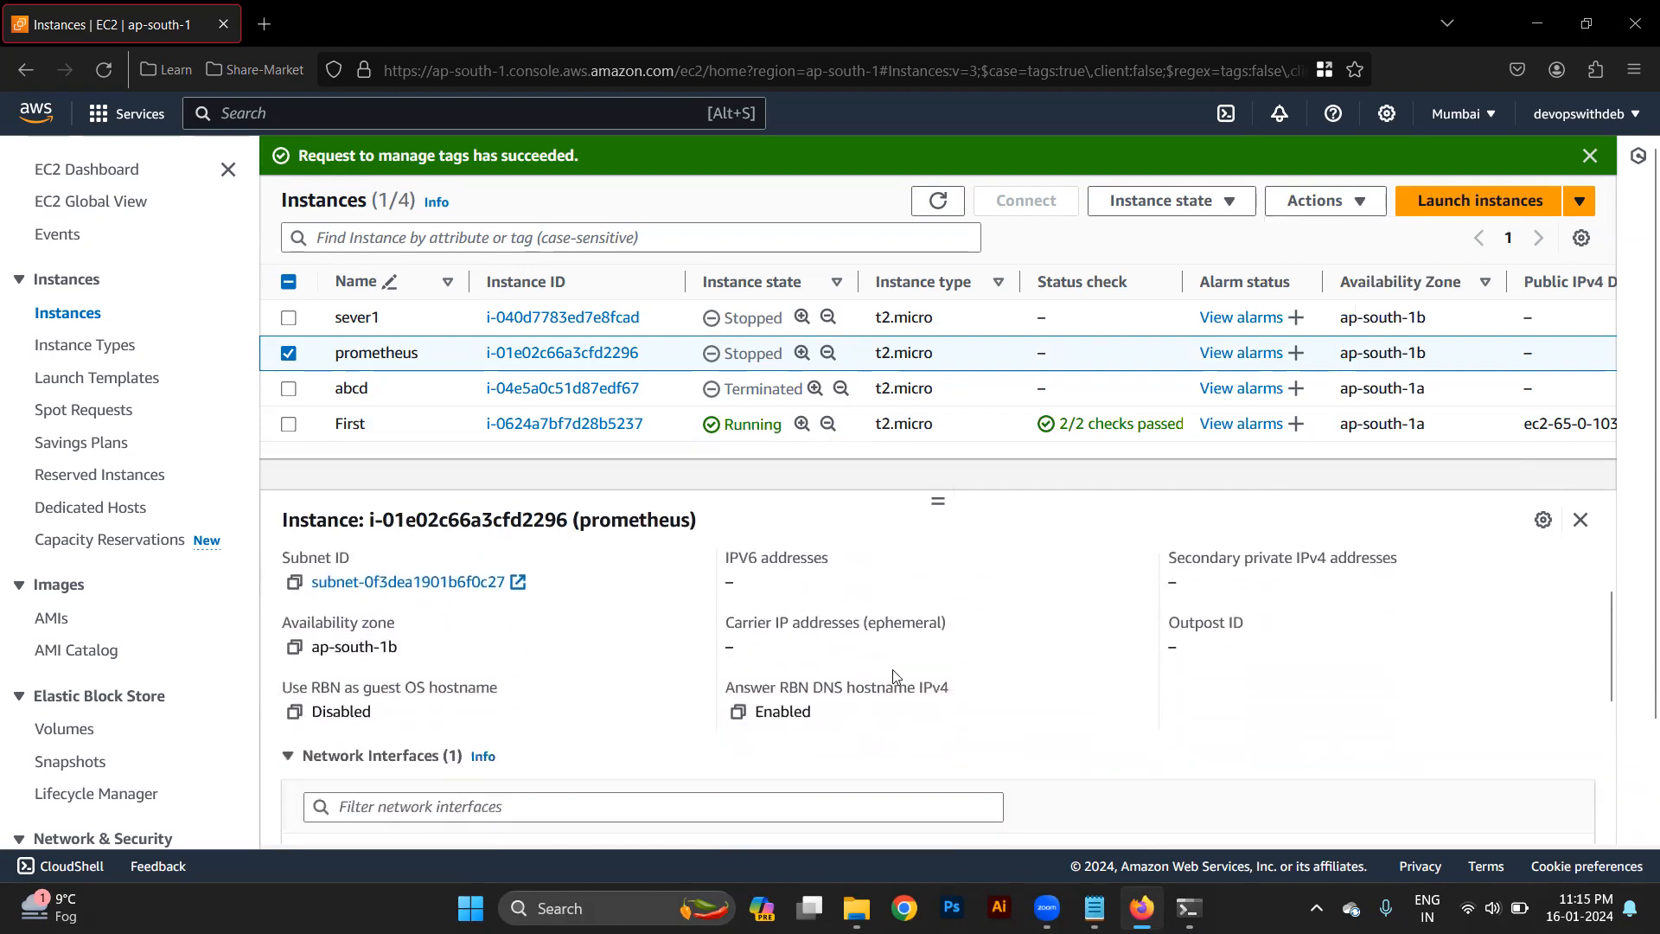
scroll(895, 677, "up", 2)
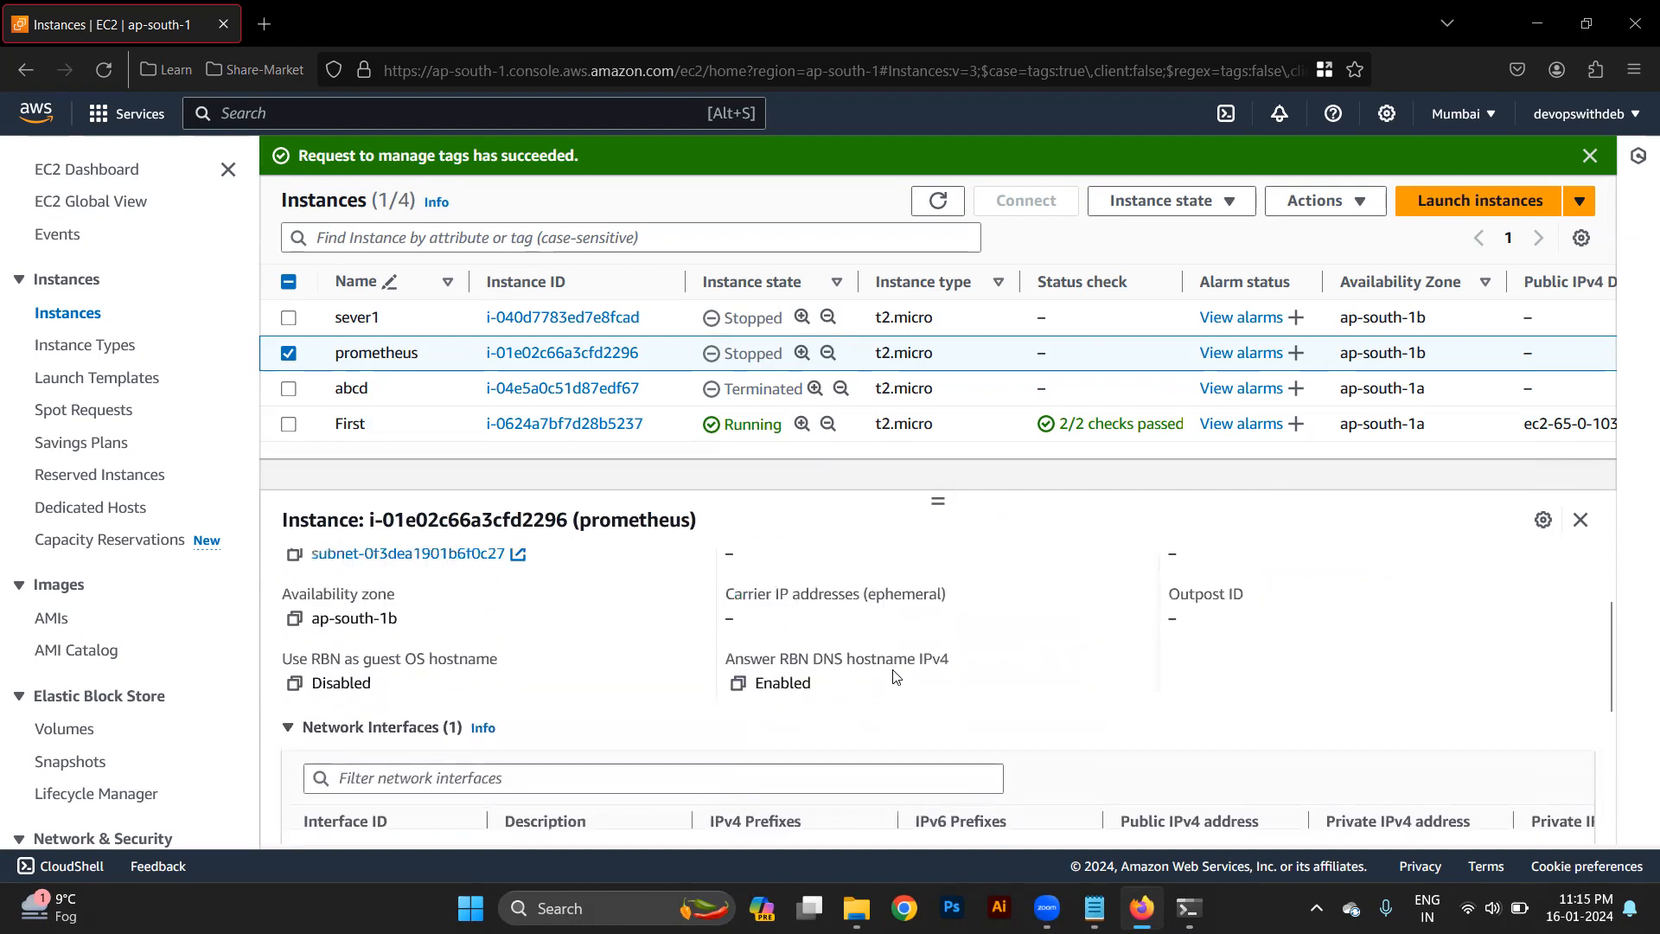
scroll(895, 677, "down", 4)
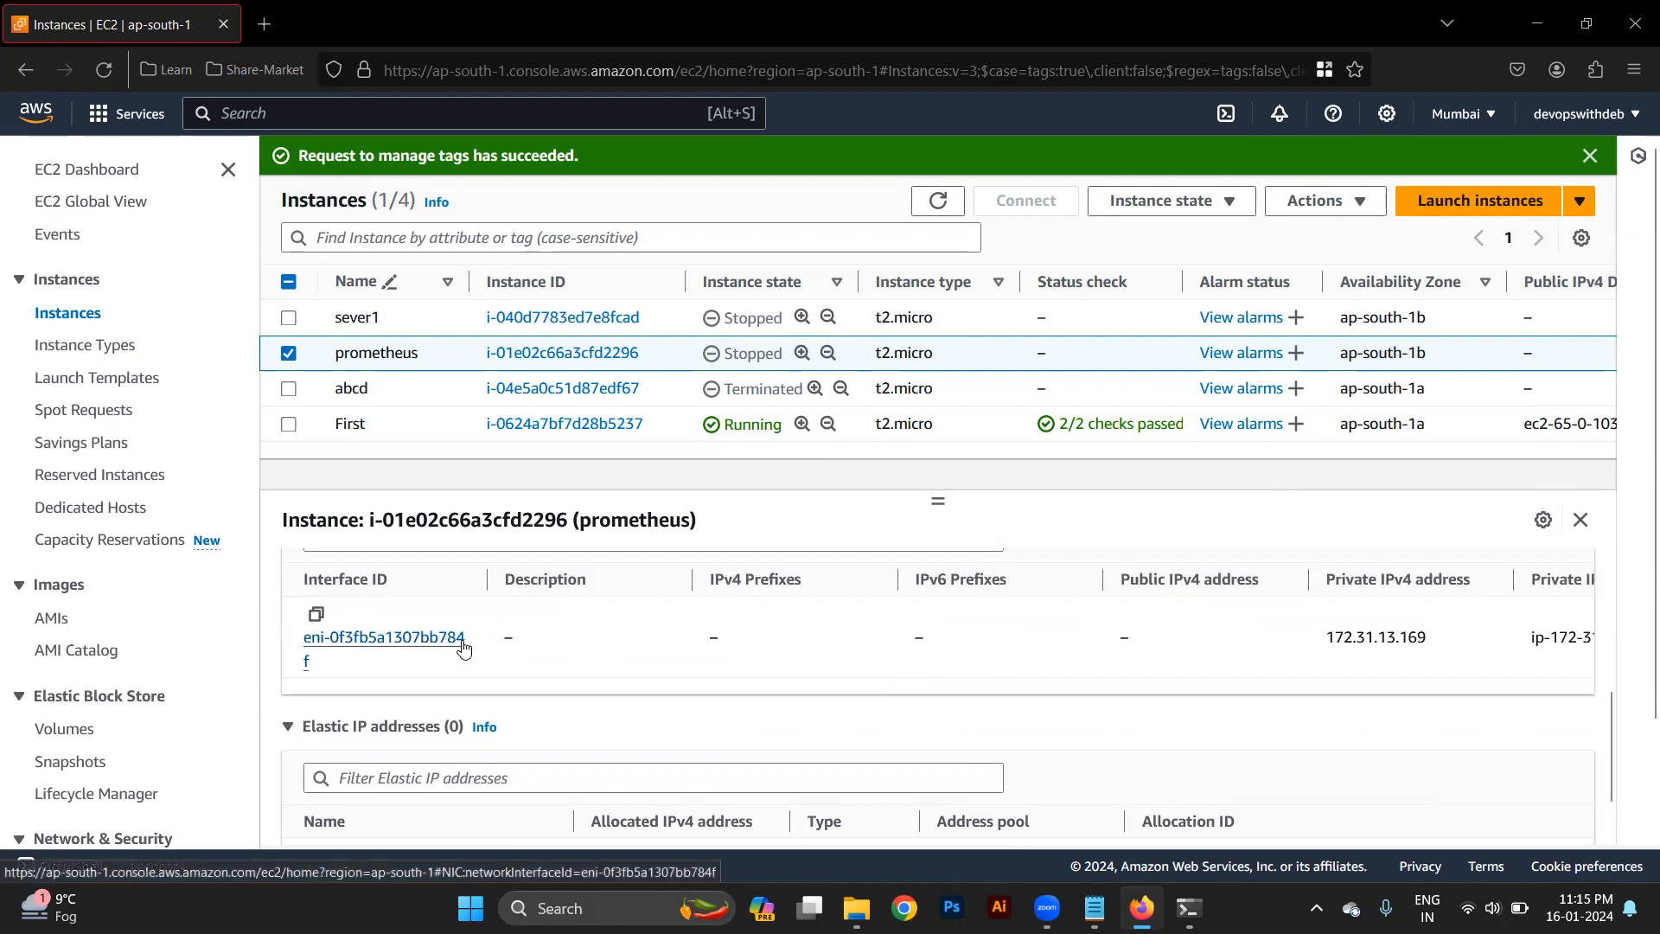
scroll(464, 647, "right", 2)
scroll(450, 647, "left", 2)
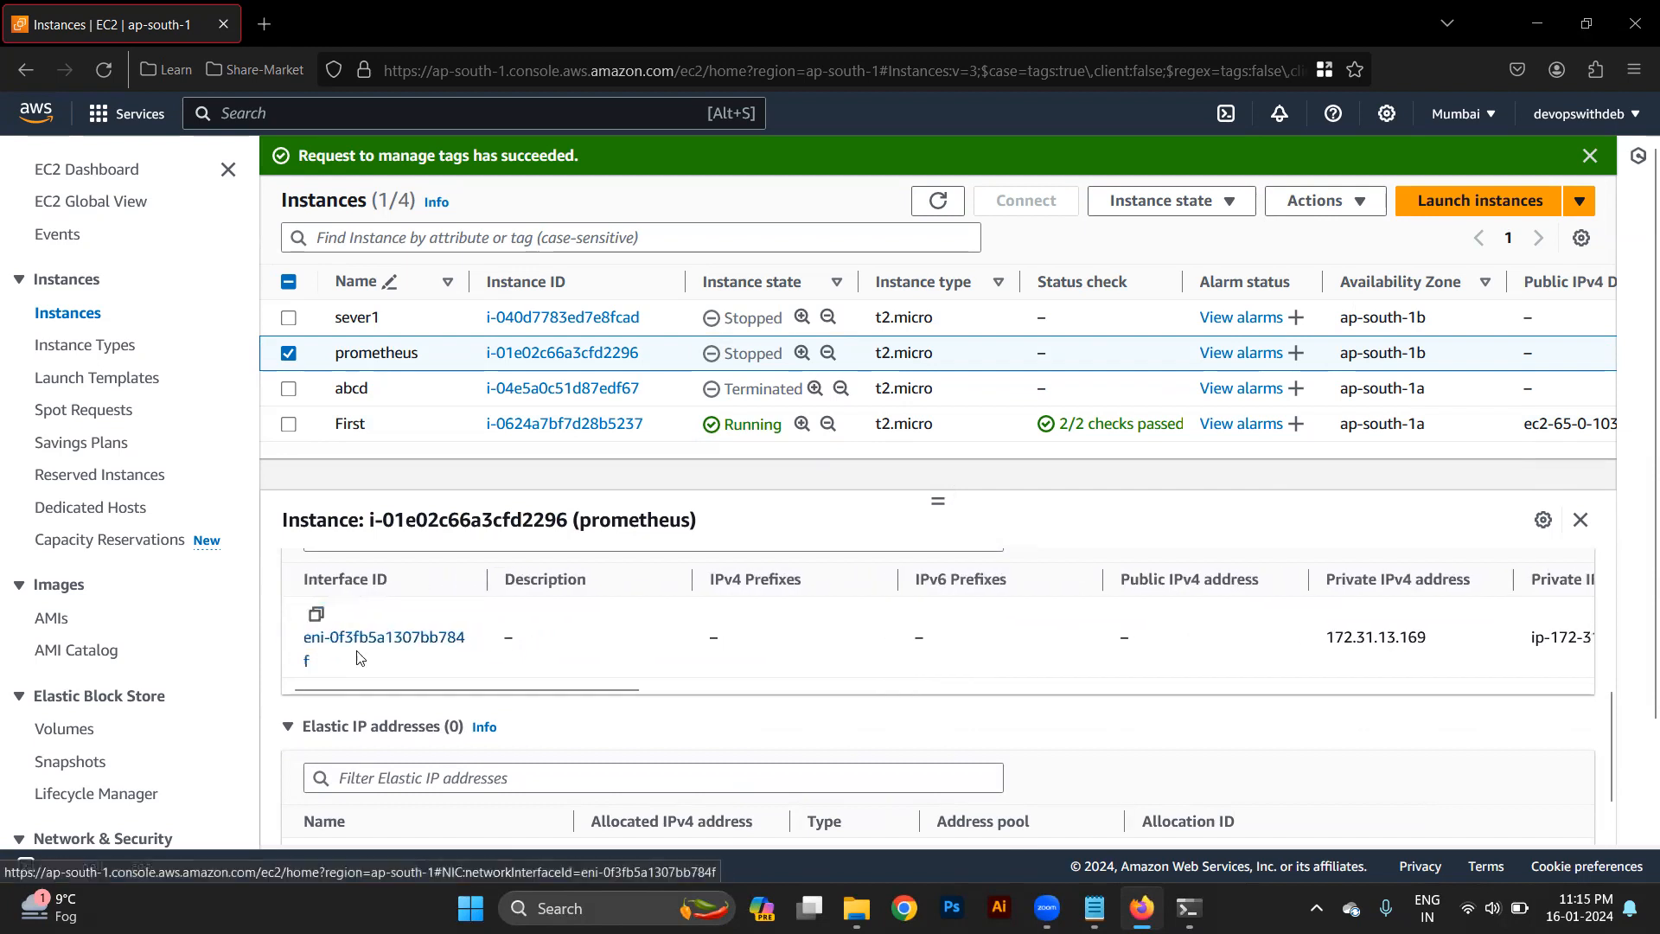
triple_click(1387, 637)
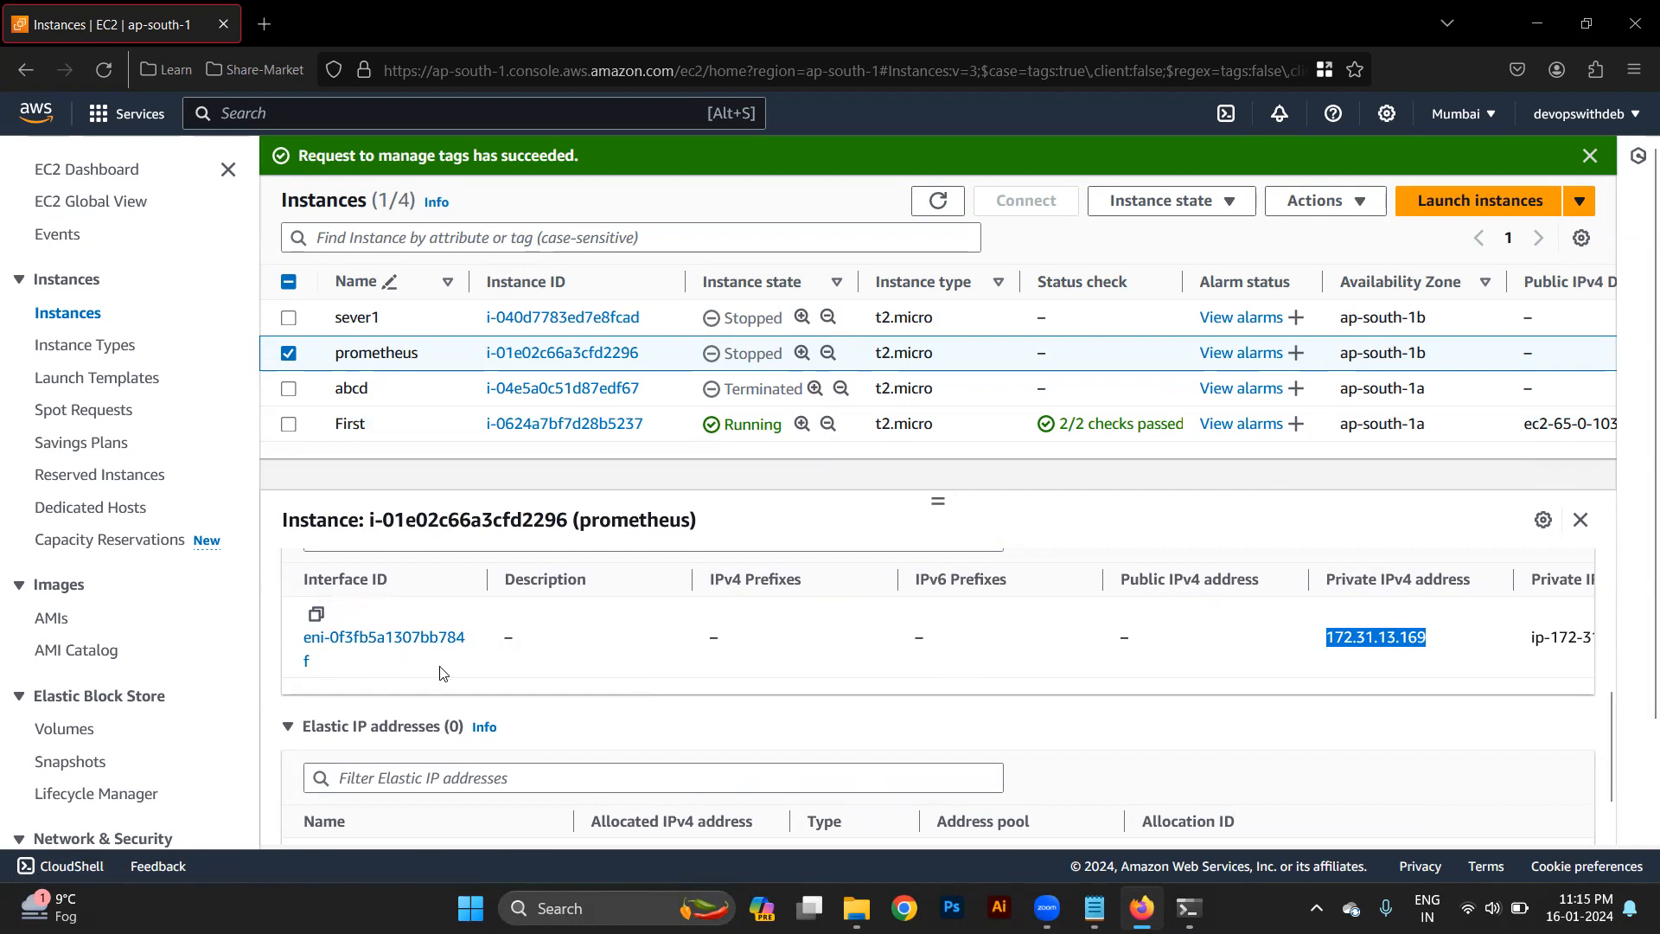
scroll(442, 674, "up", 1)
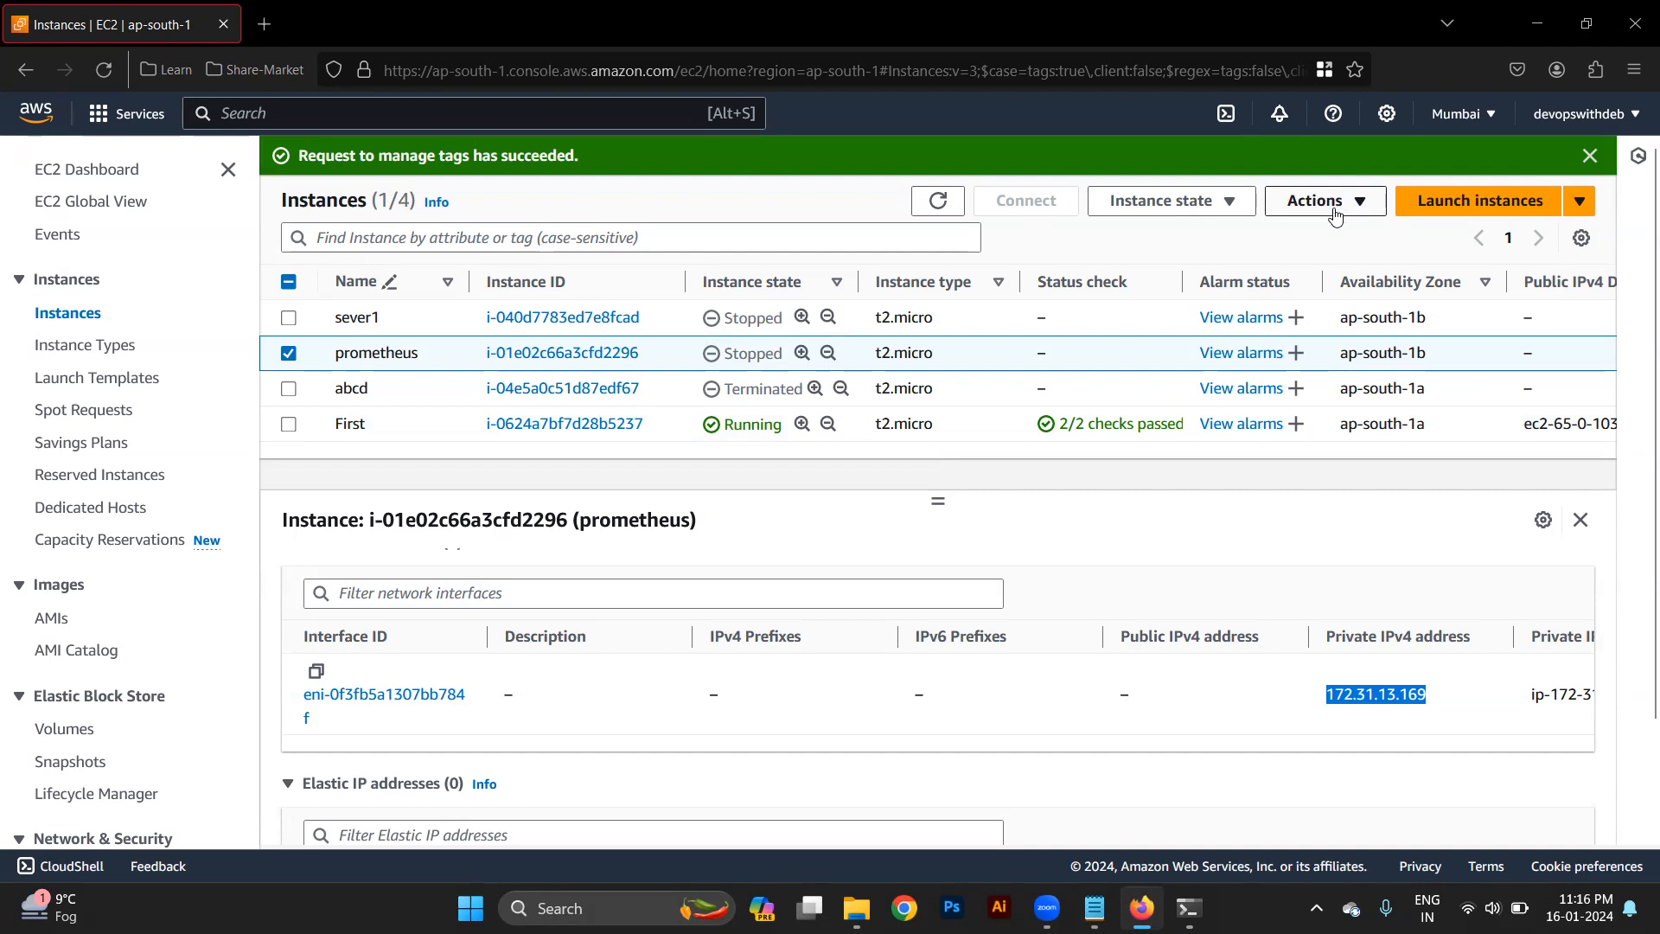
Step: Try to detach the network interface eni-0f3fb5a1307bb784f from the prometheus instance, and return to the instances list
left_click(1347, 207)
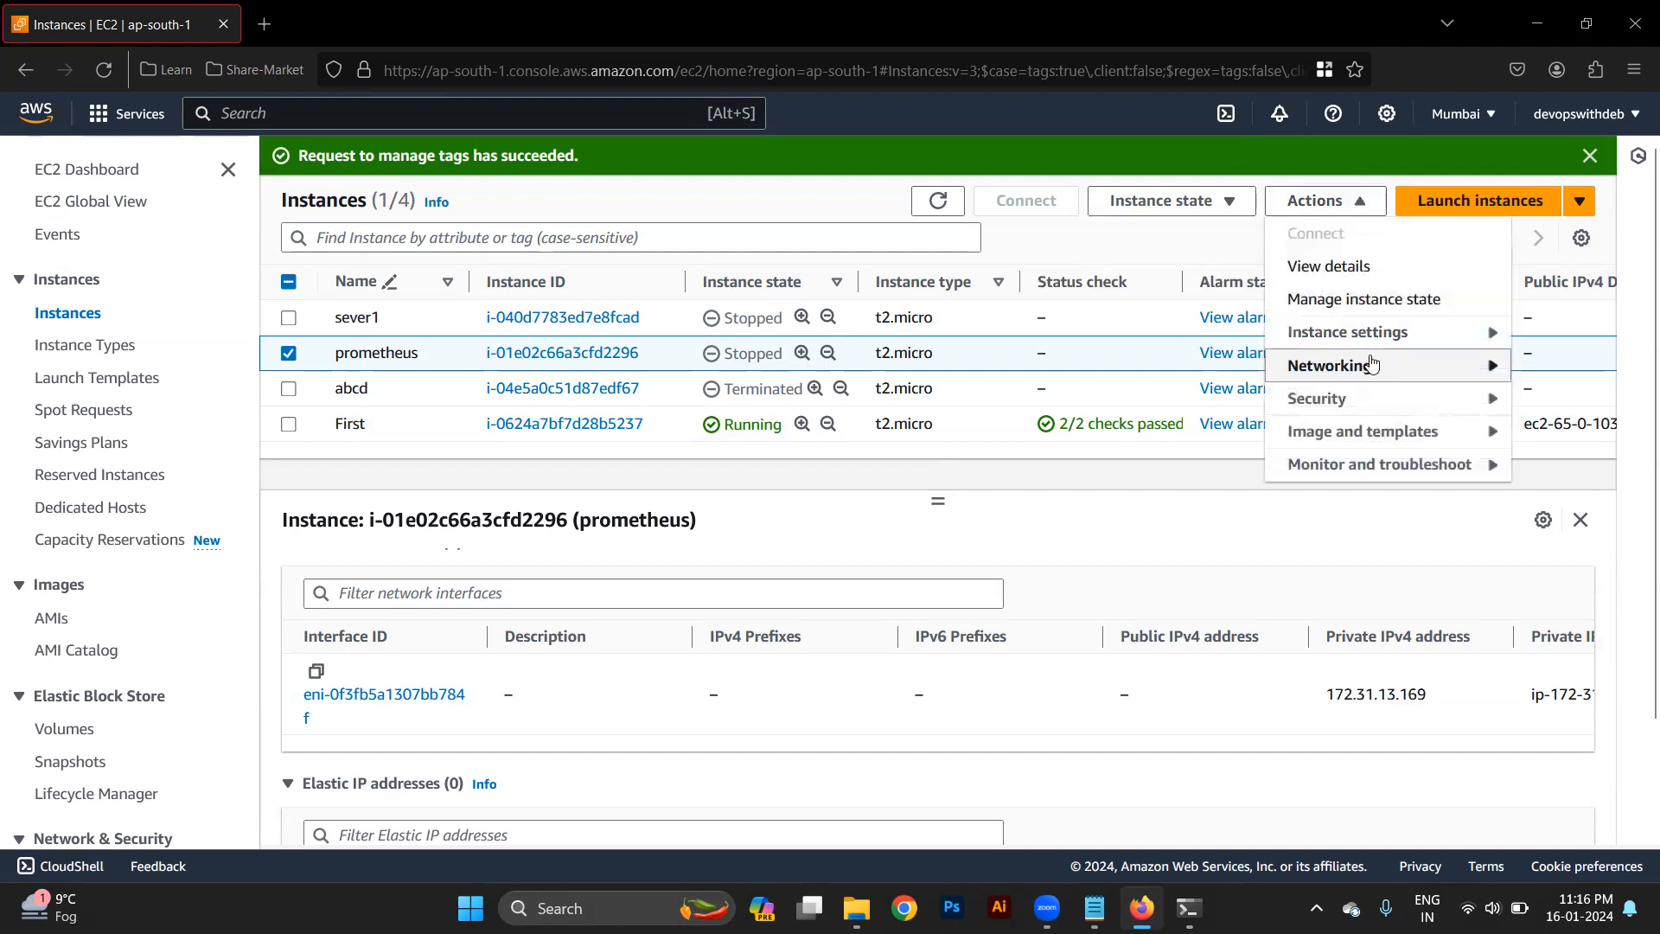
mouse_move(1369, 365)
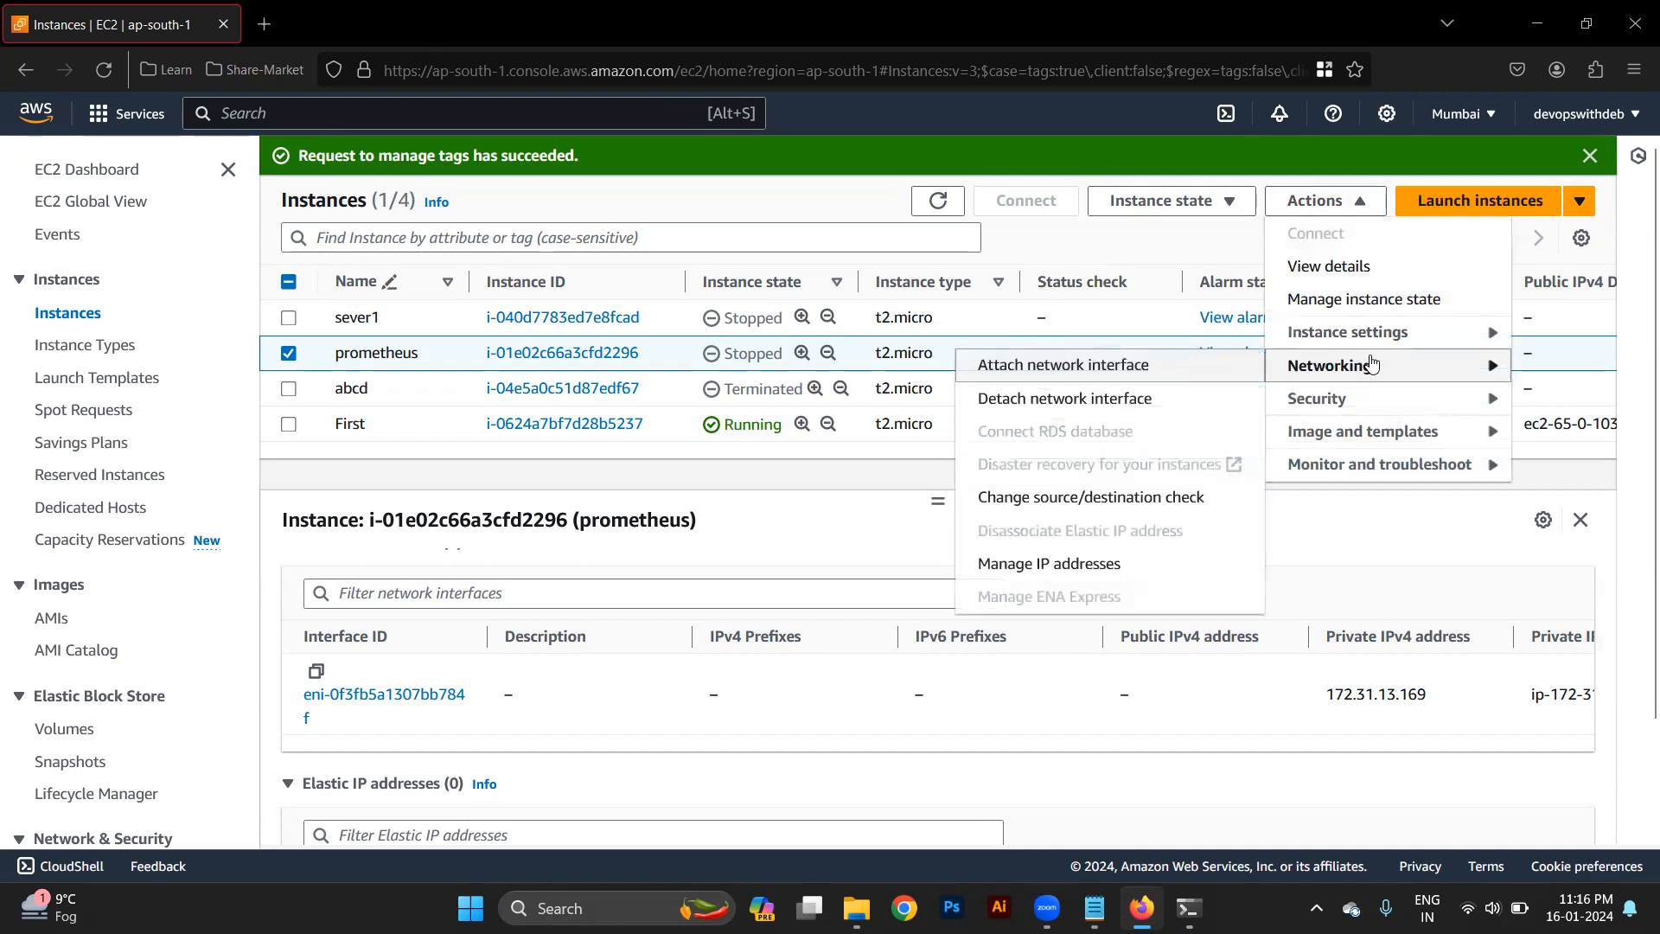
left_click(1064, 399)
left_click(316, 446)
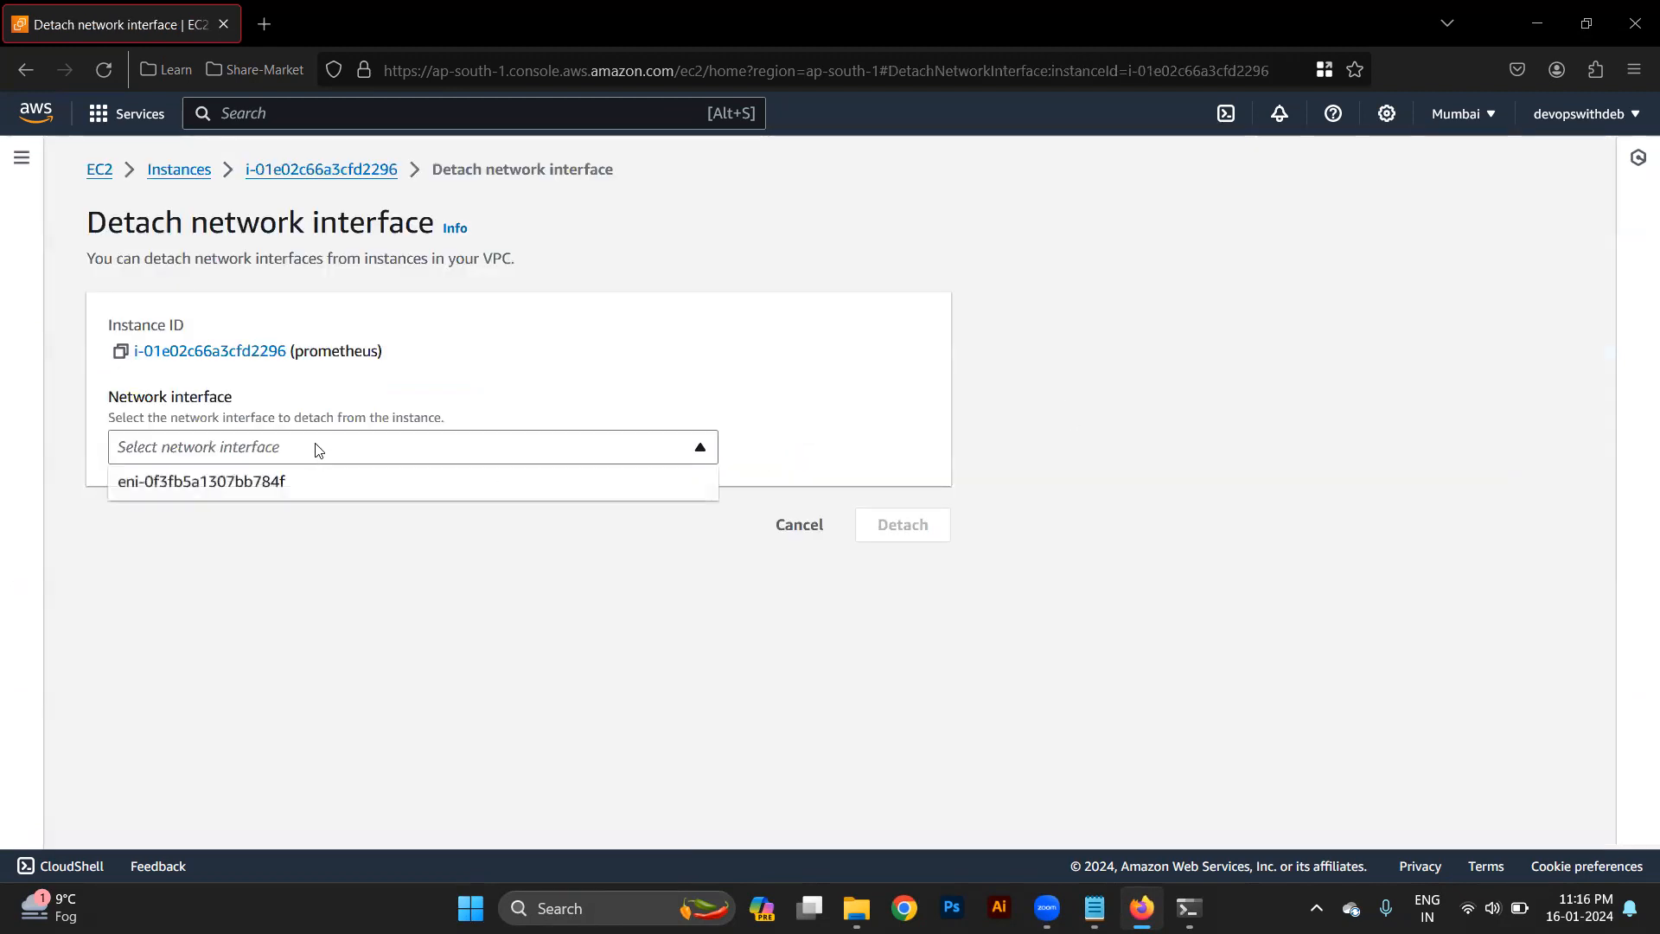
left_click(310, 486)
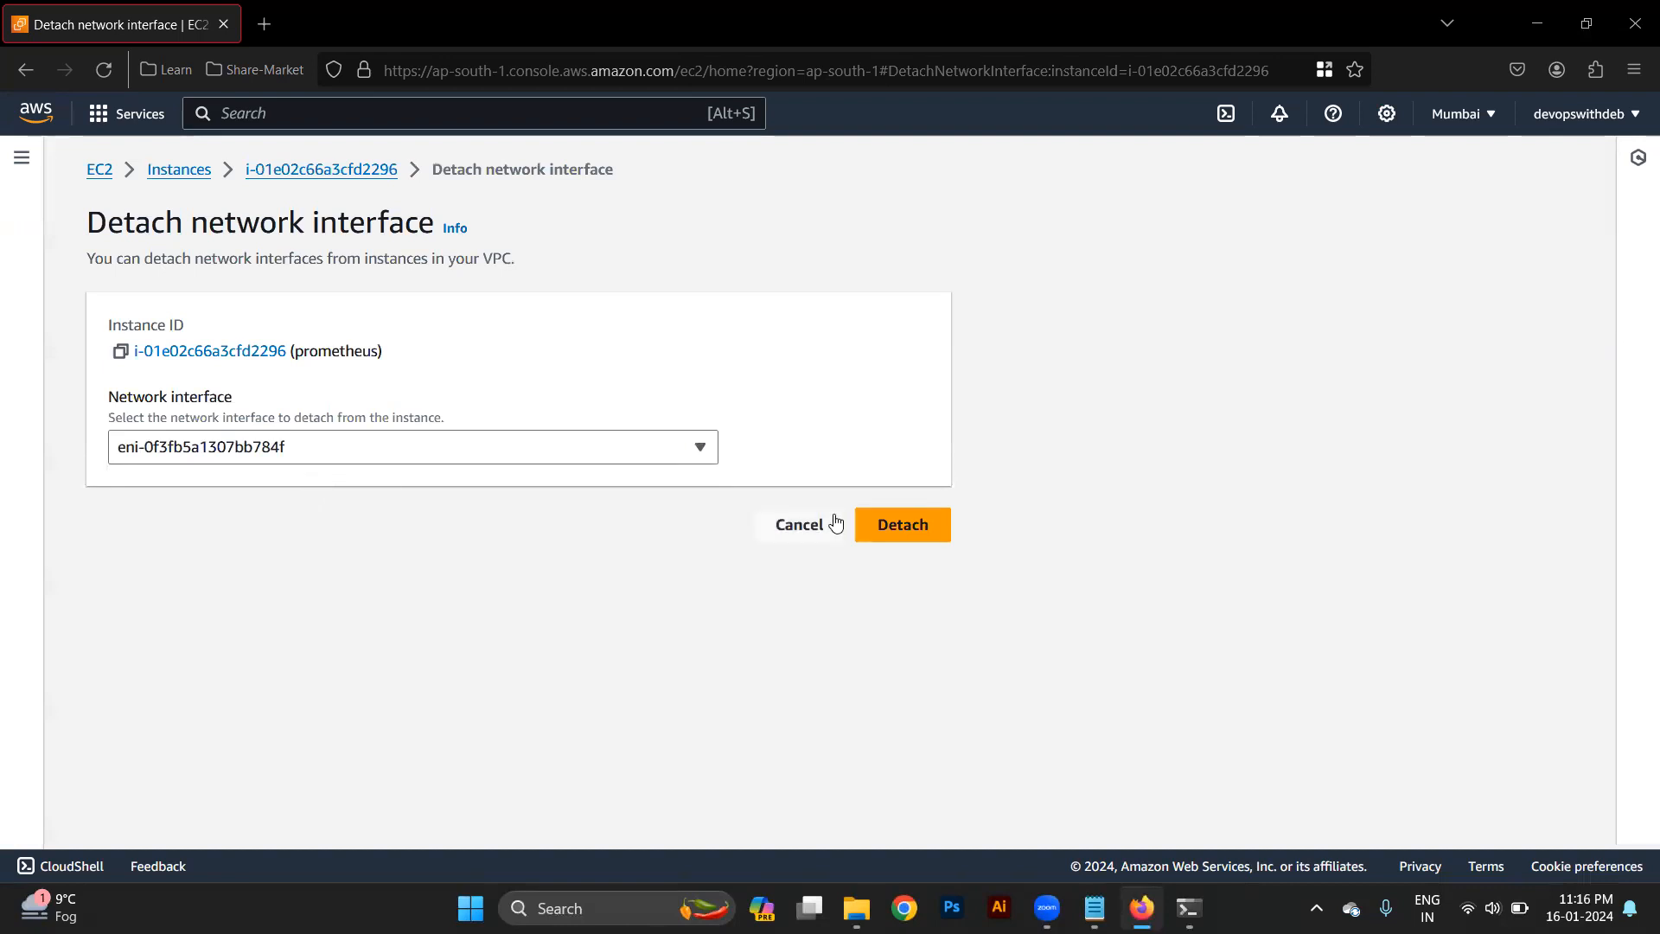
left_click(907, 519)
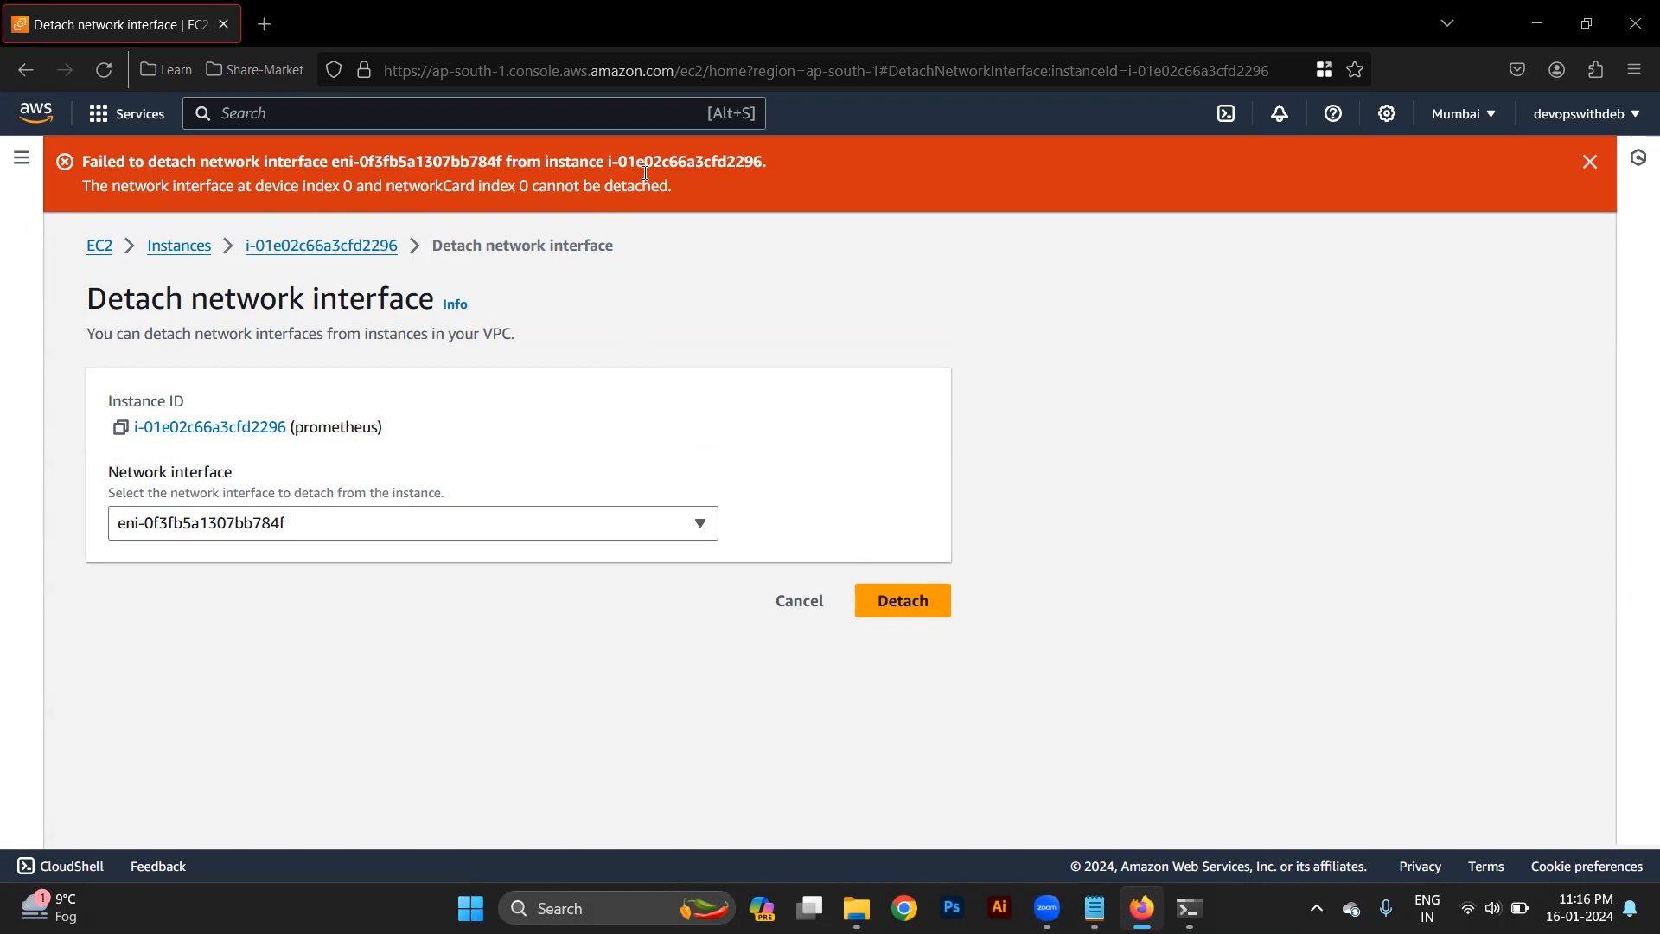
left_click(1593, 162)
left_click(790, 529)
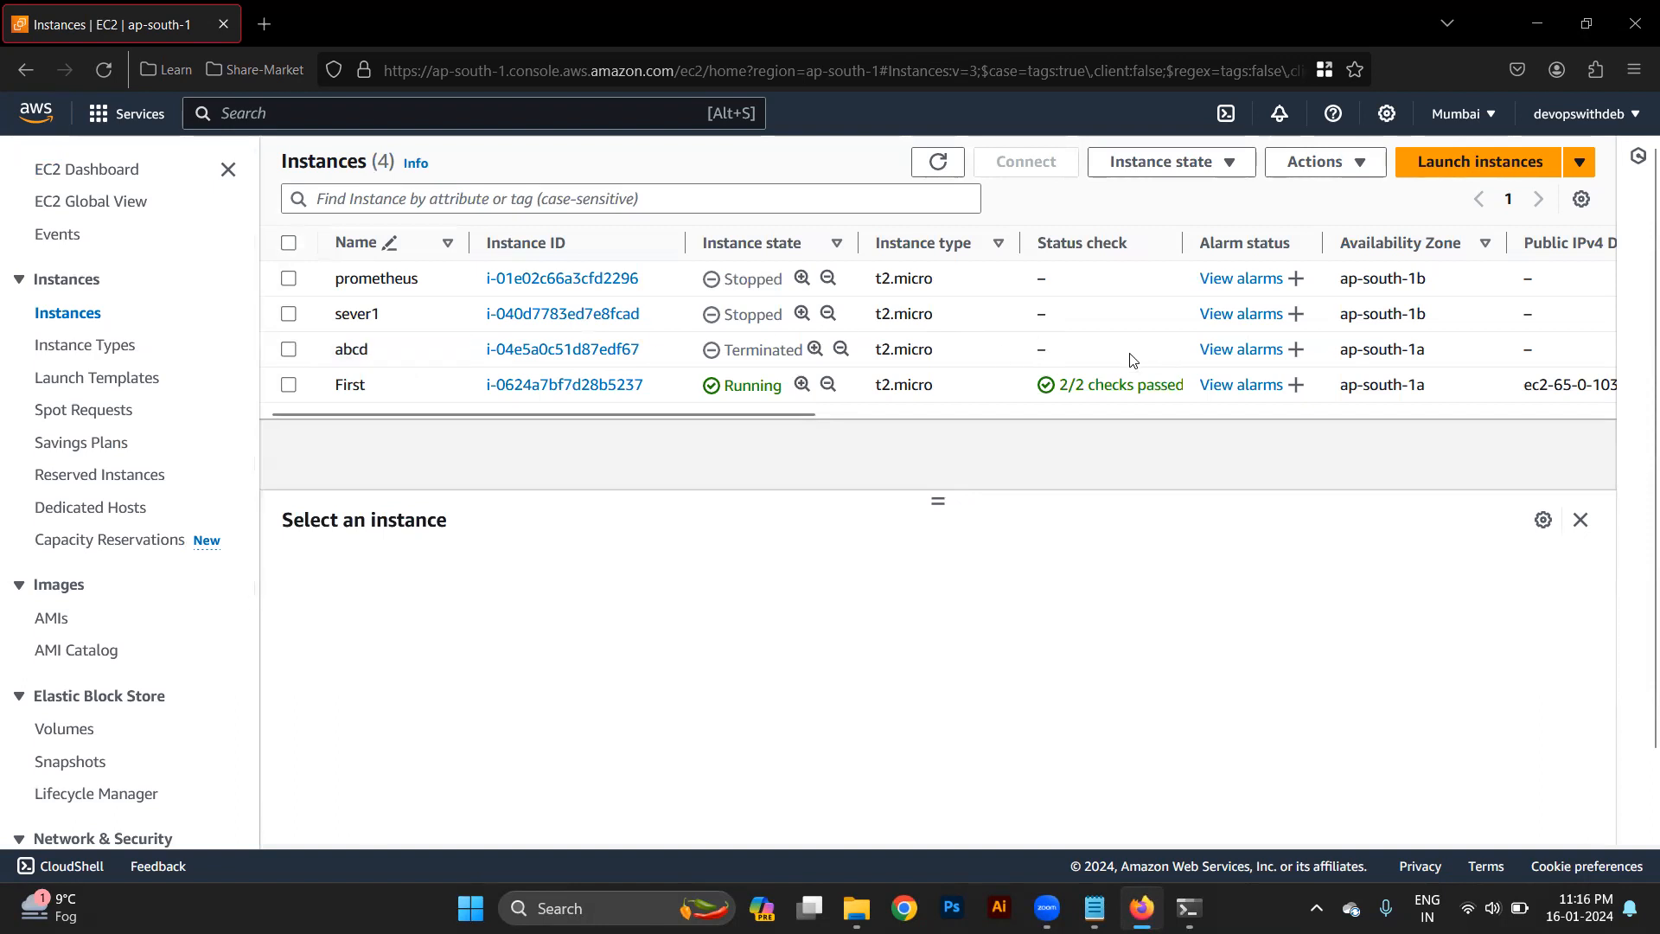
Step: Open the network interface attached to the sever1 instance from its networking details
left_click(1014, 316)
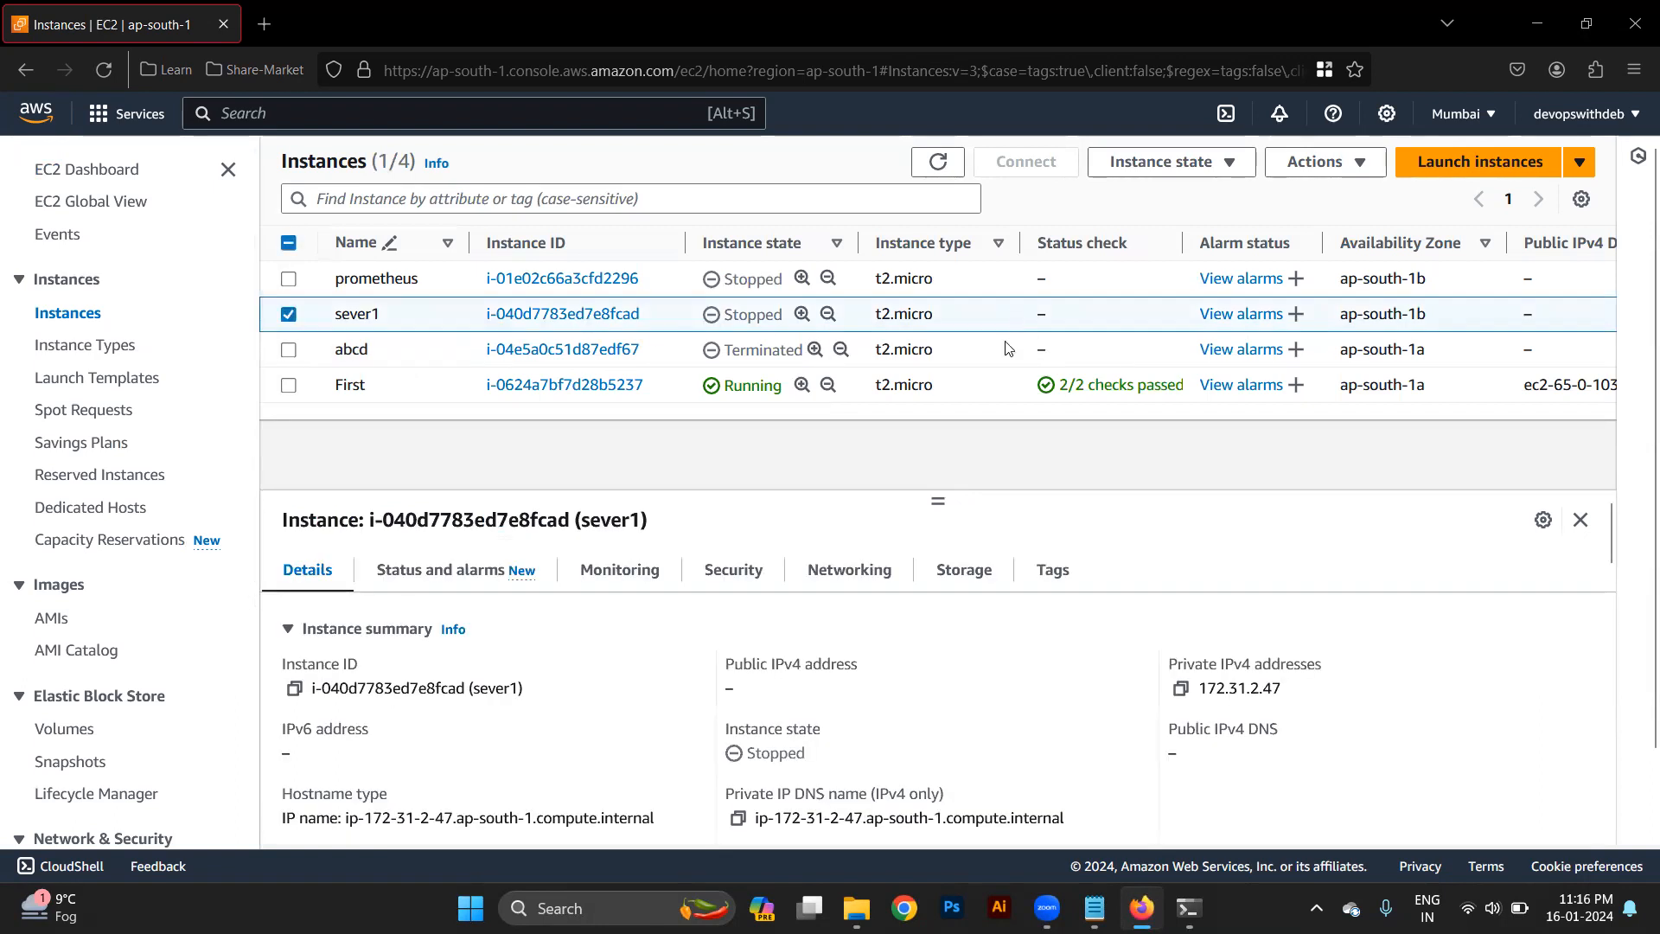
left_click(847, 584)
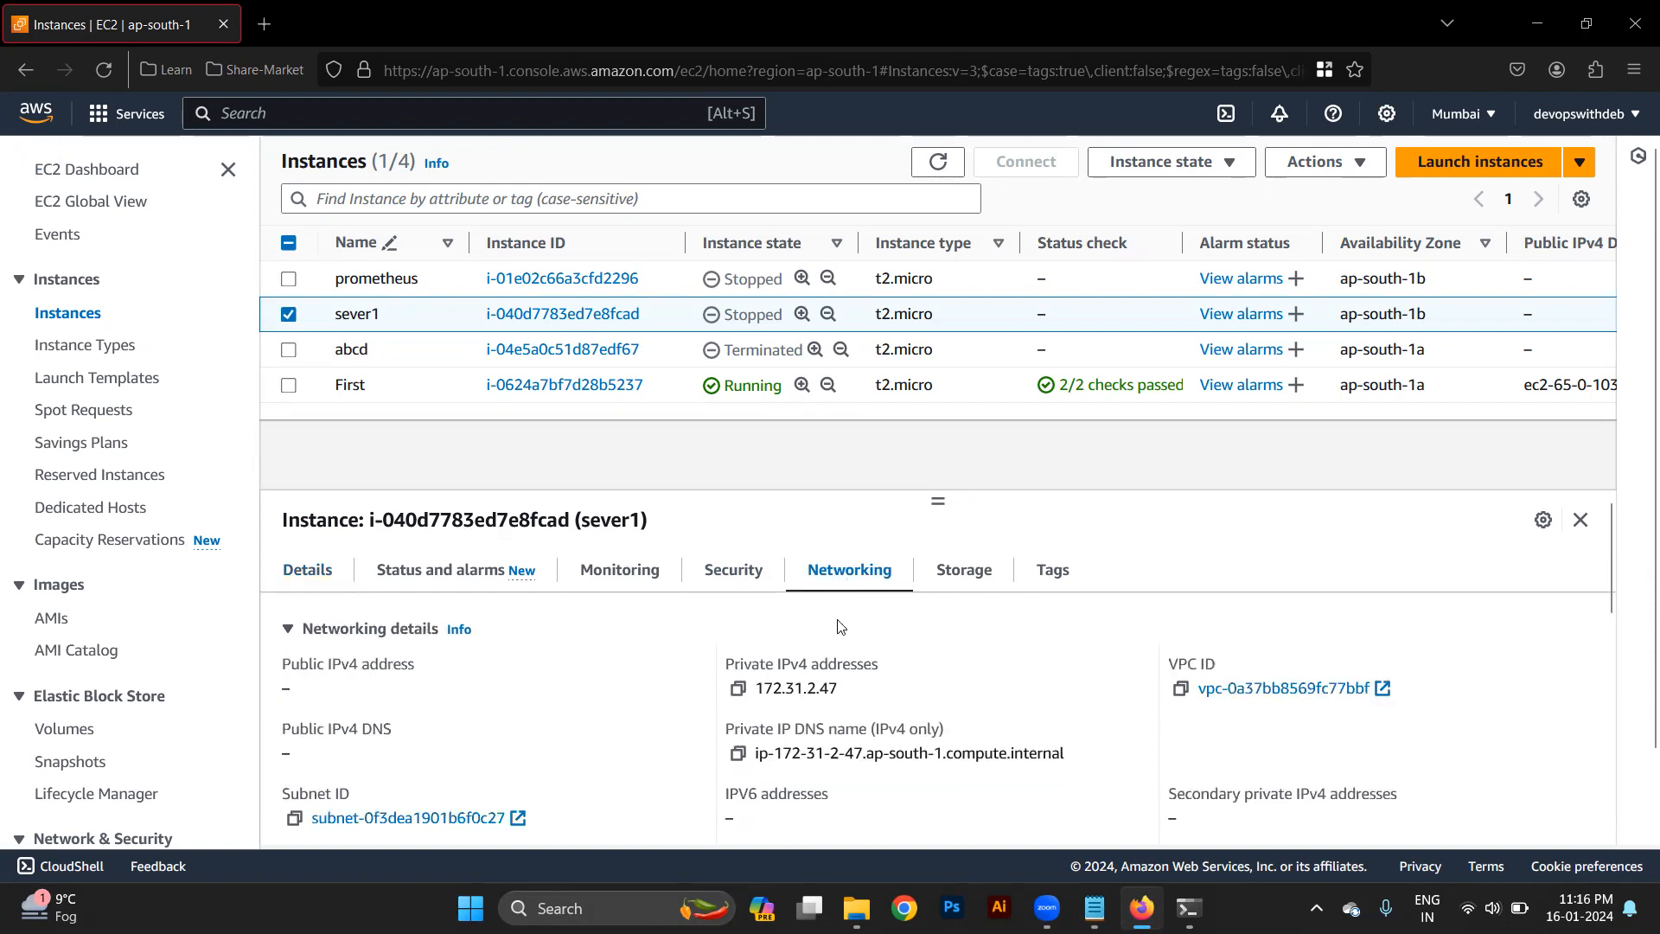
scroll(822, 724, "down", 5)
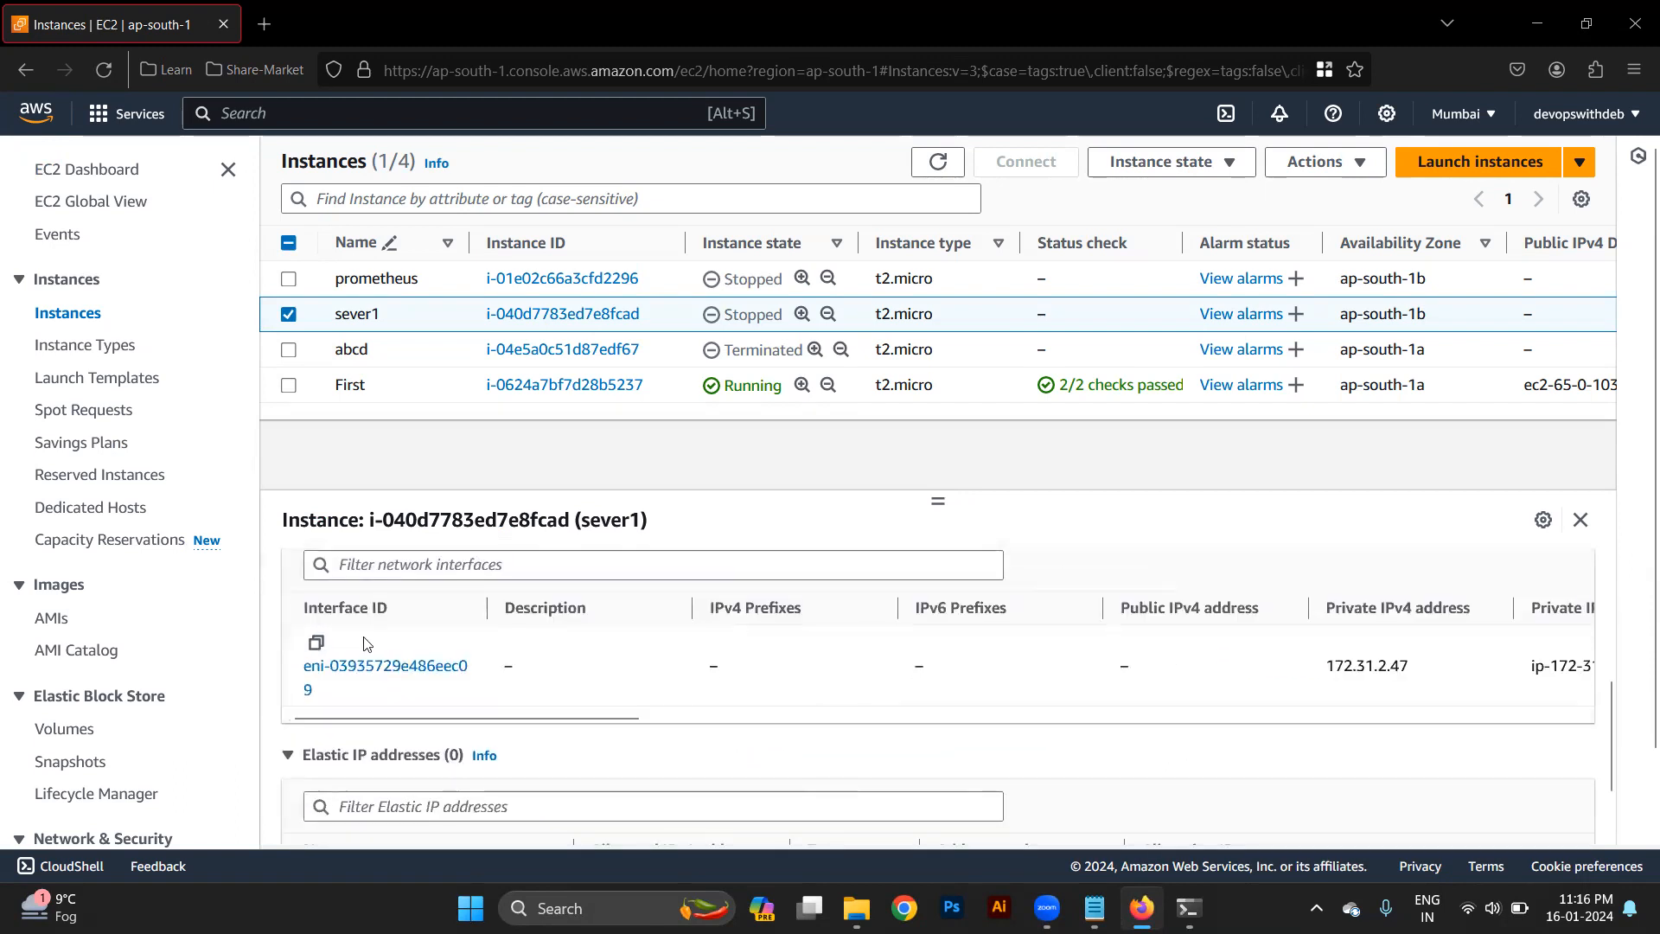
left_click(381, 674)
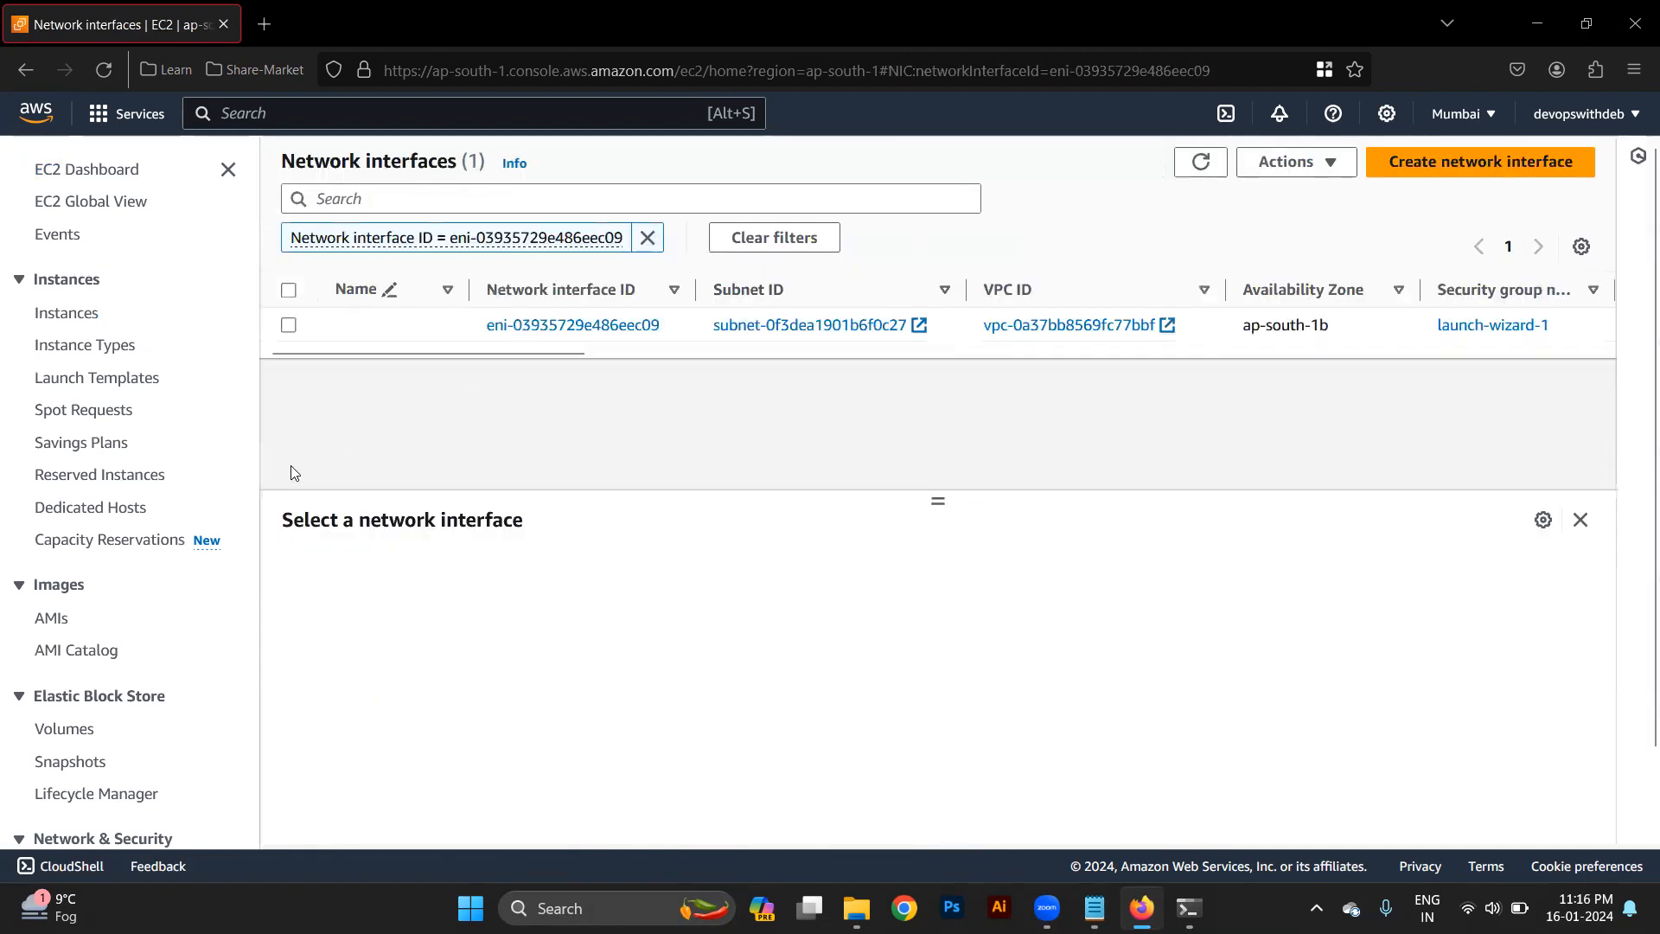
scroll(240, 588, "down", 5)
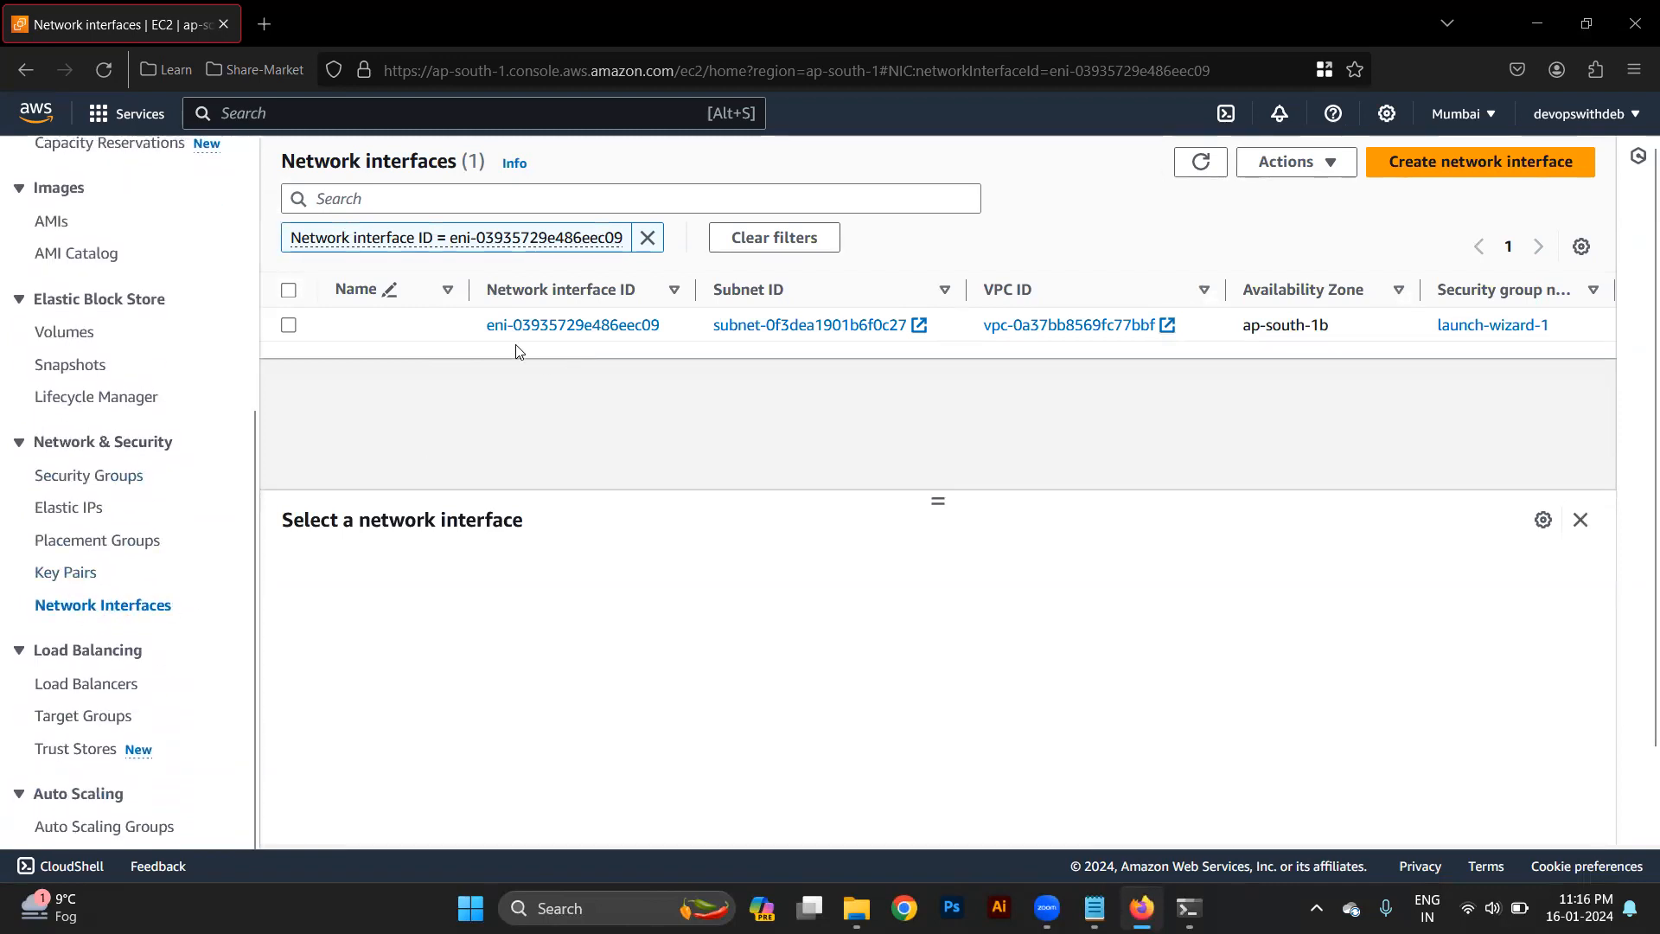
left_click(382, 329)
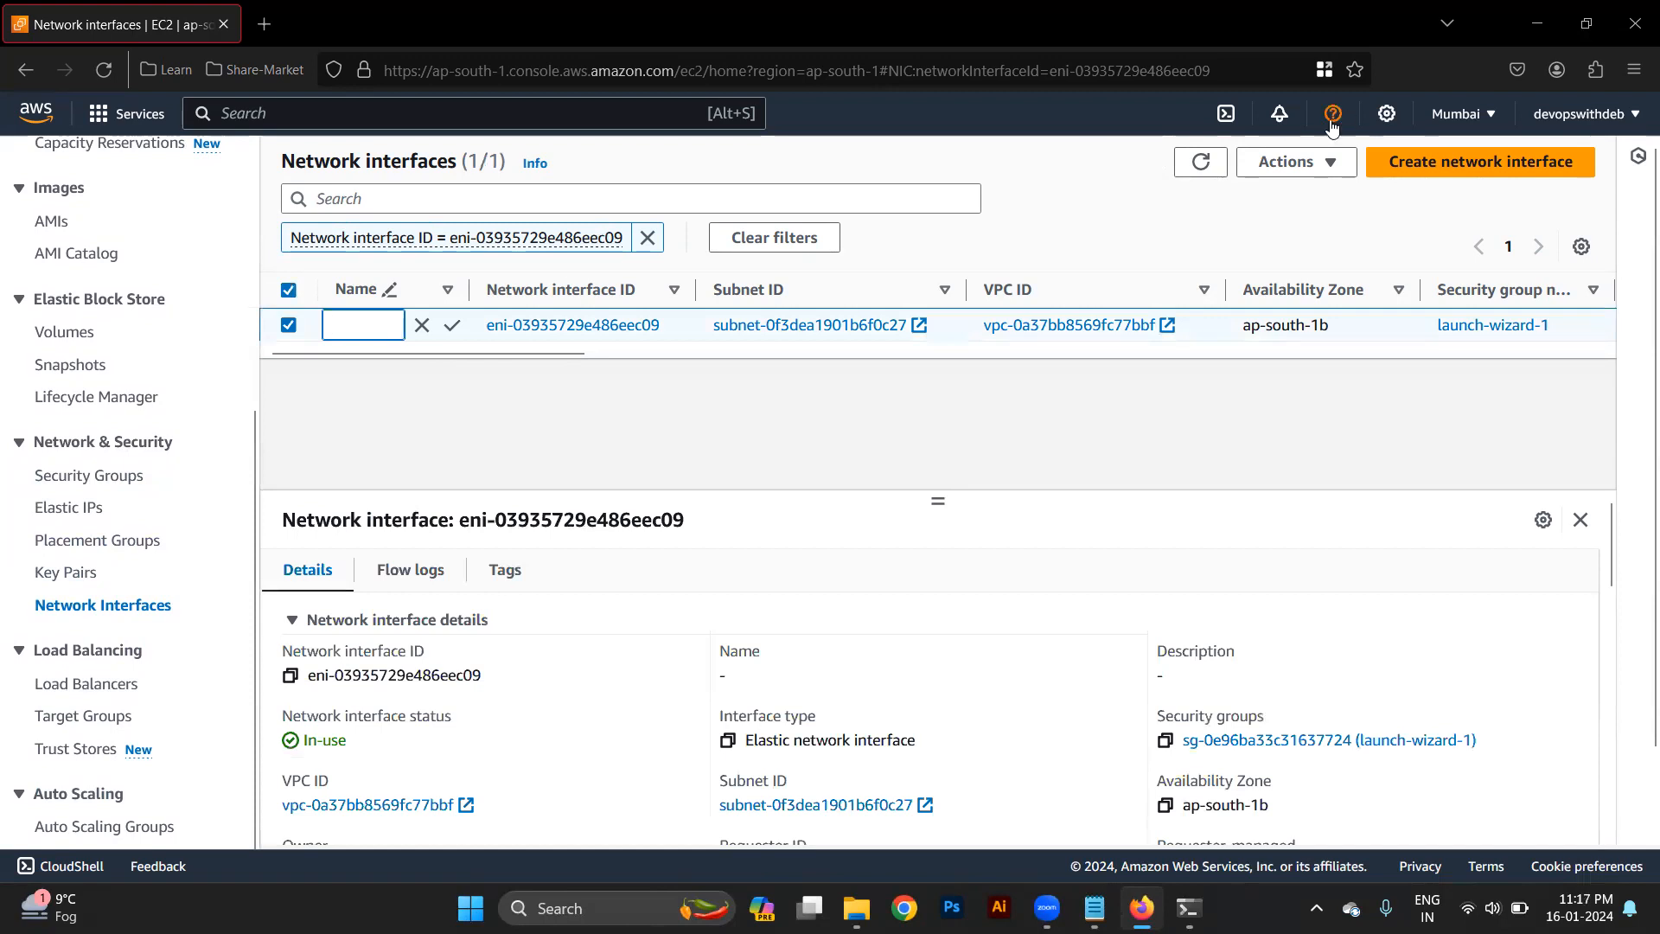
left_click(1299, 173)
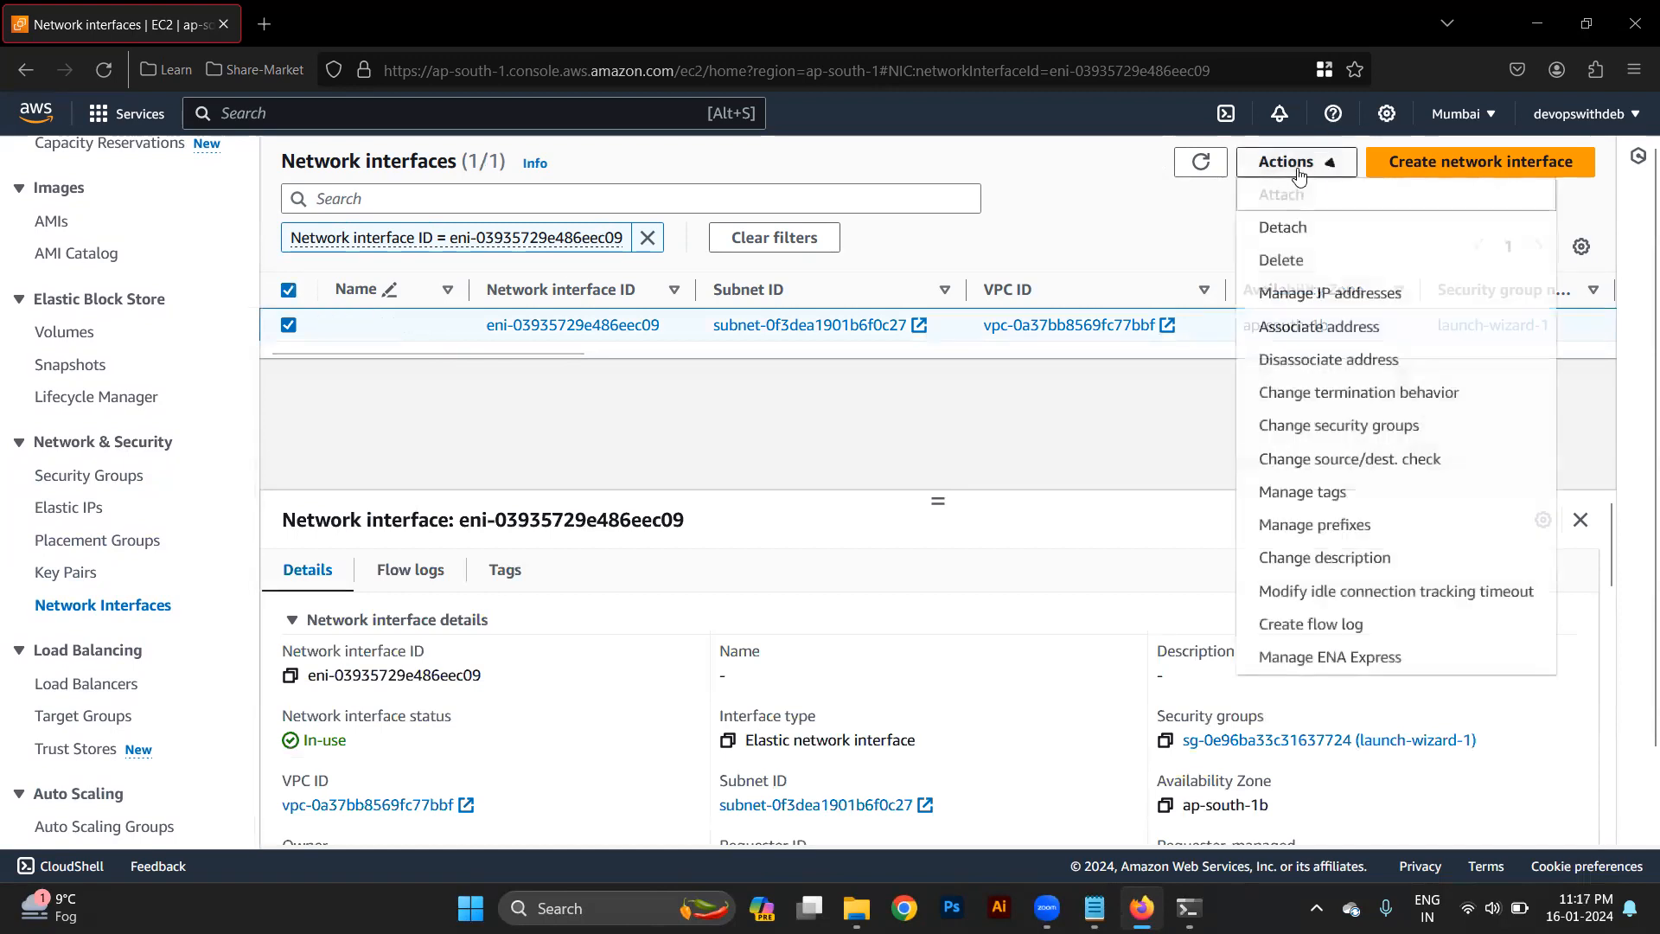
left_click(1301, 227)
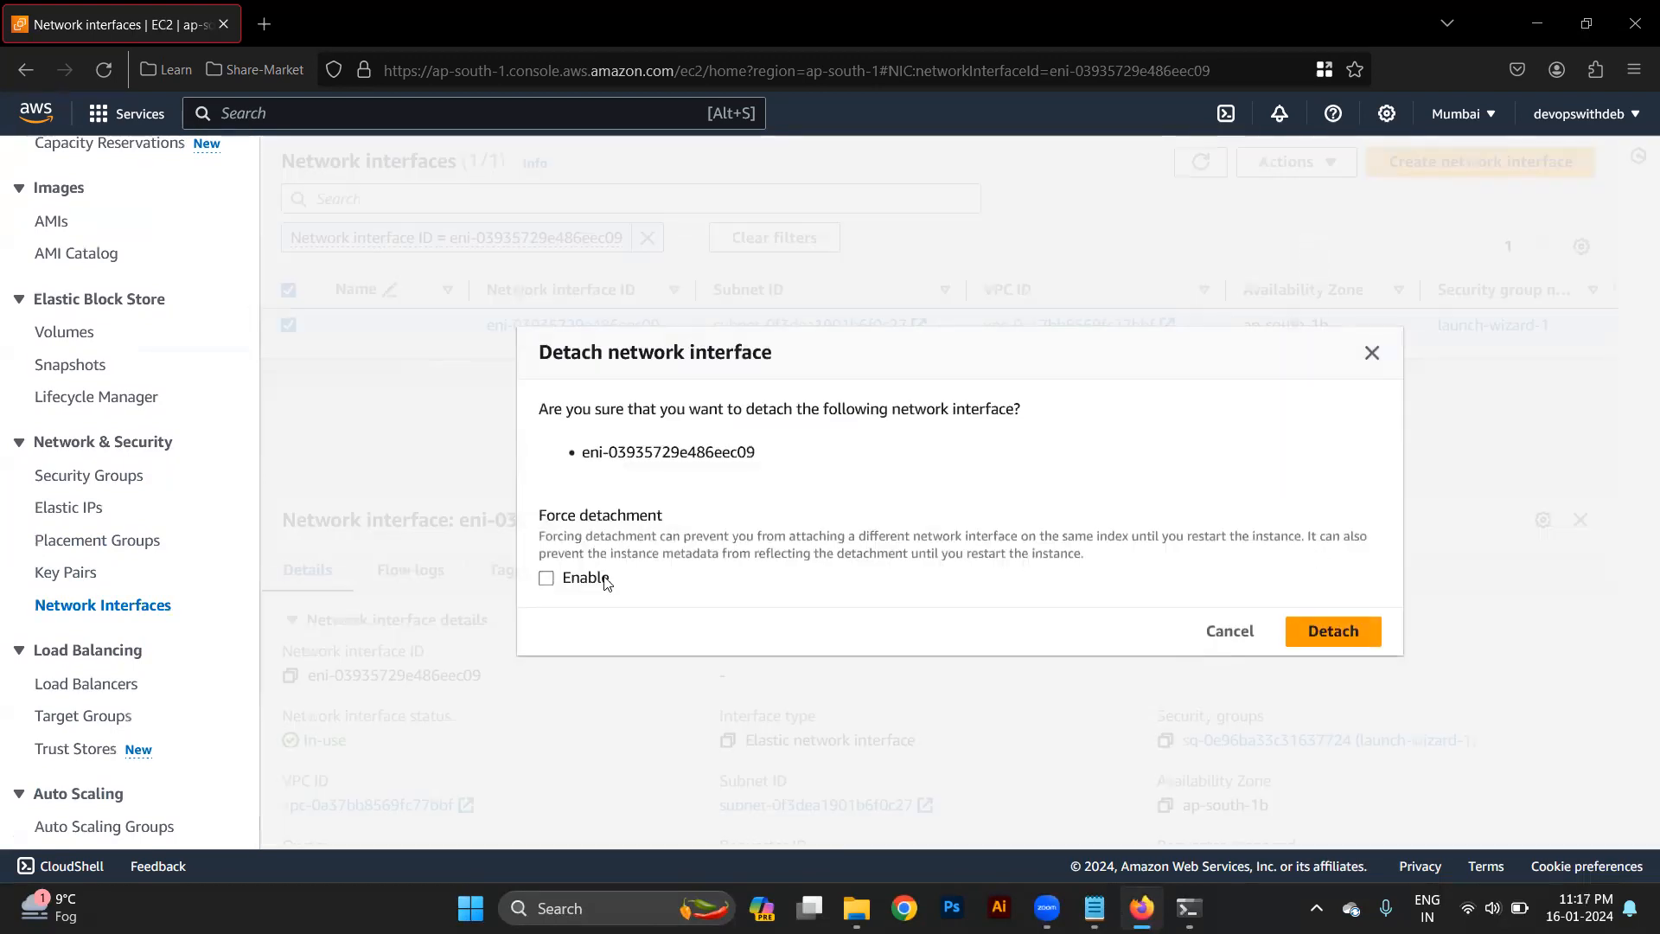
left_click(546, 580)
left_click(547, 579)
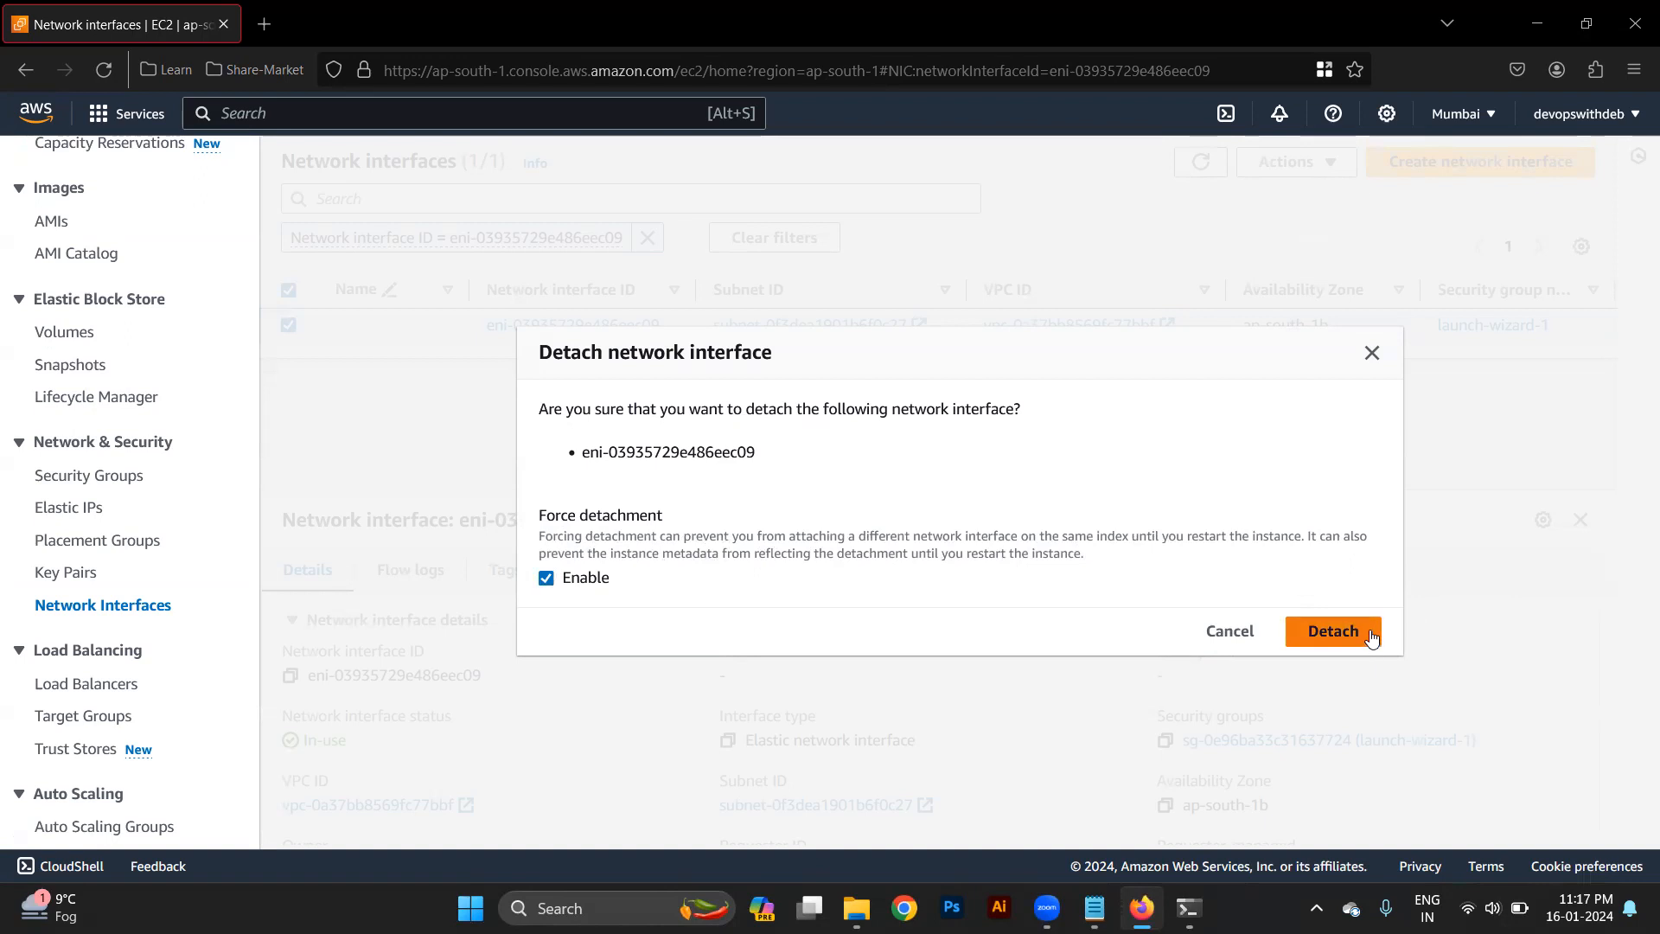
left_click(1372, 352)
Step: Return to the instances list and view the networking details of the sever1 instance
scroll(111, 512, "up", 5)
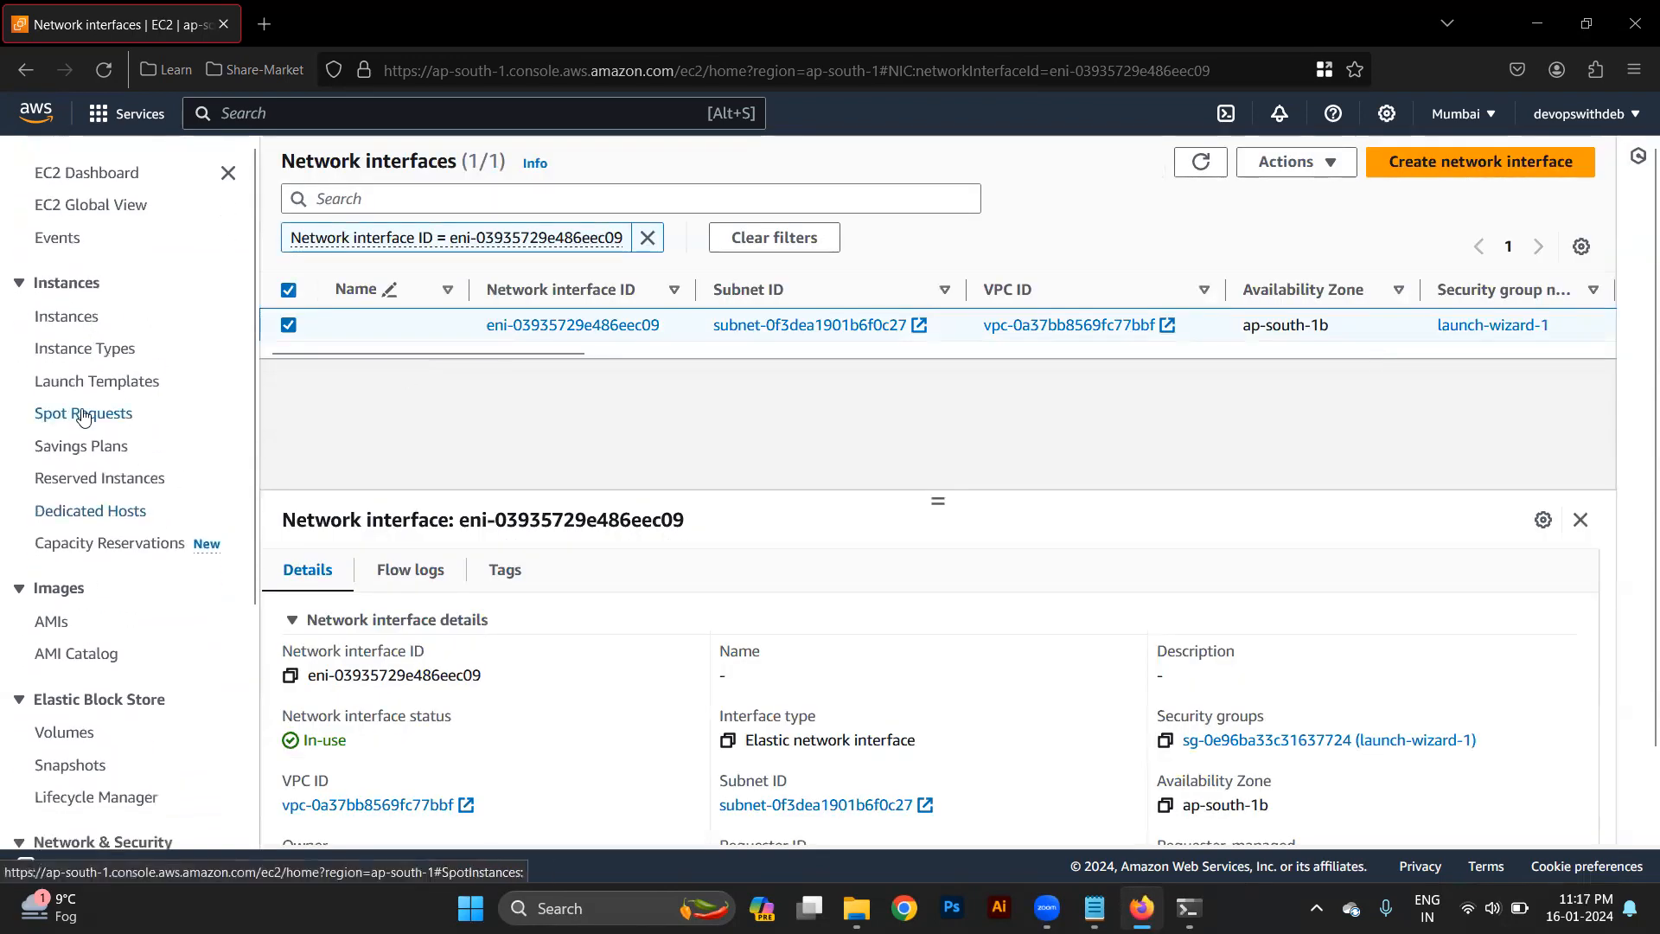
left_click(69, 315)
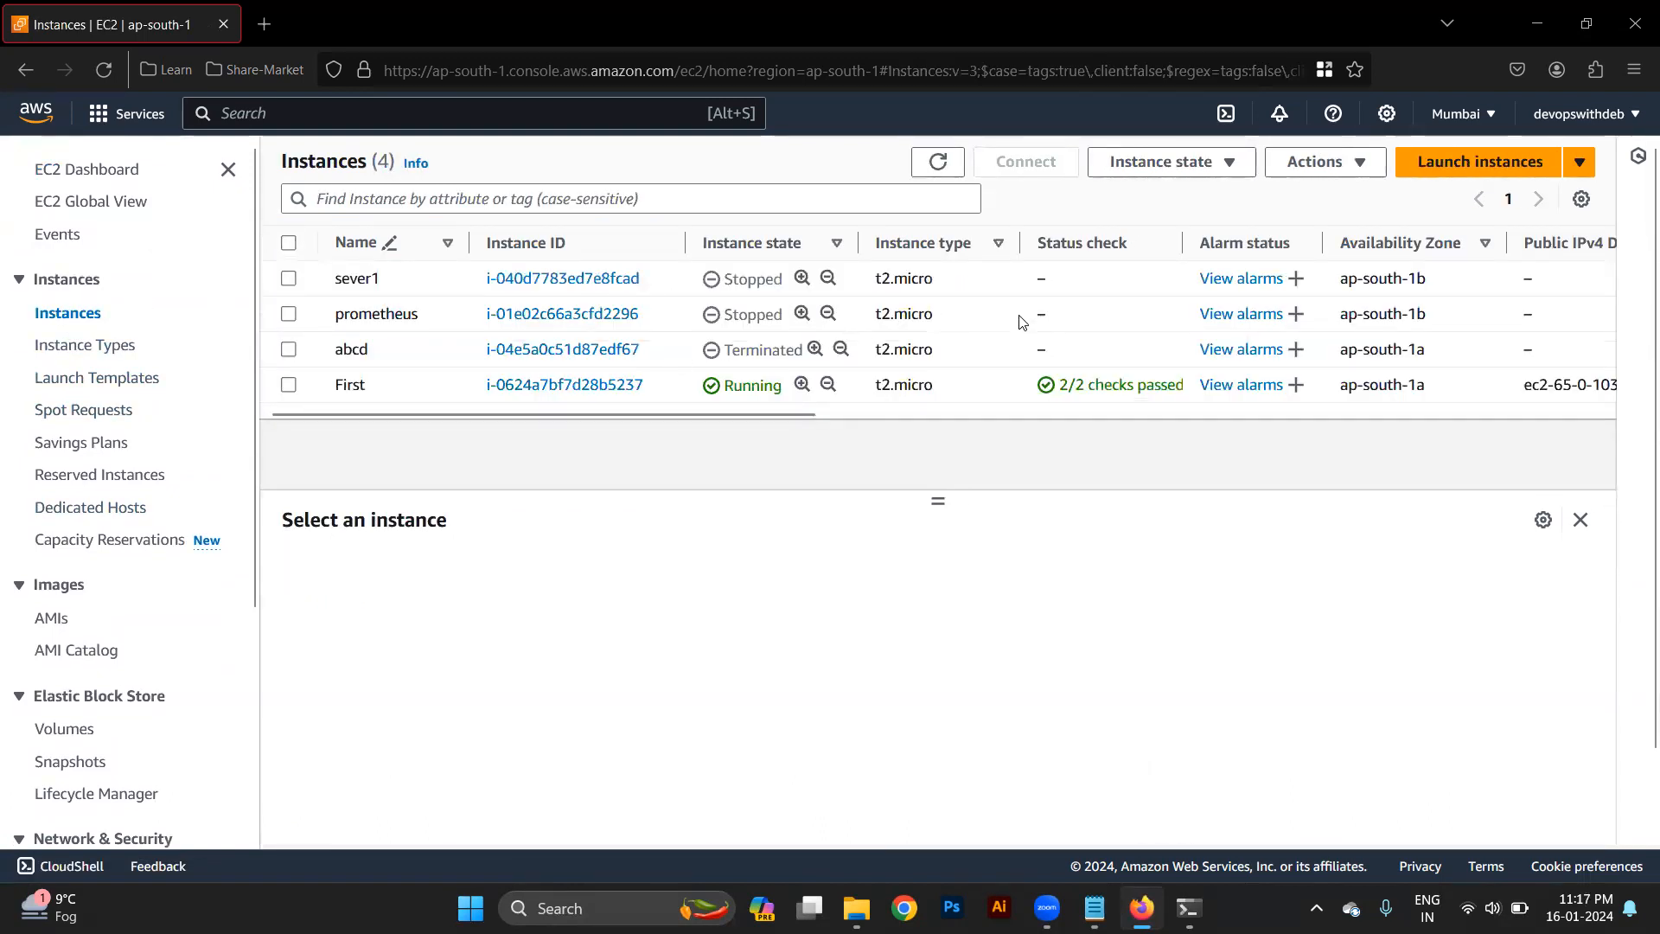
left_click(1008, 356)
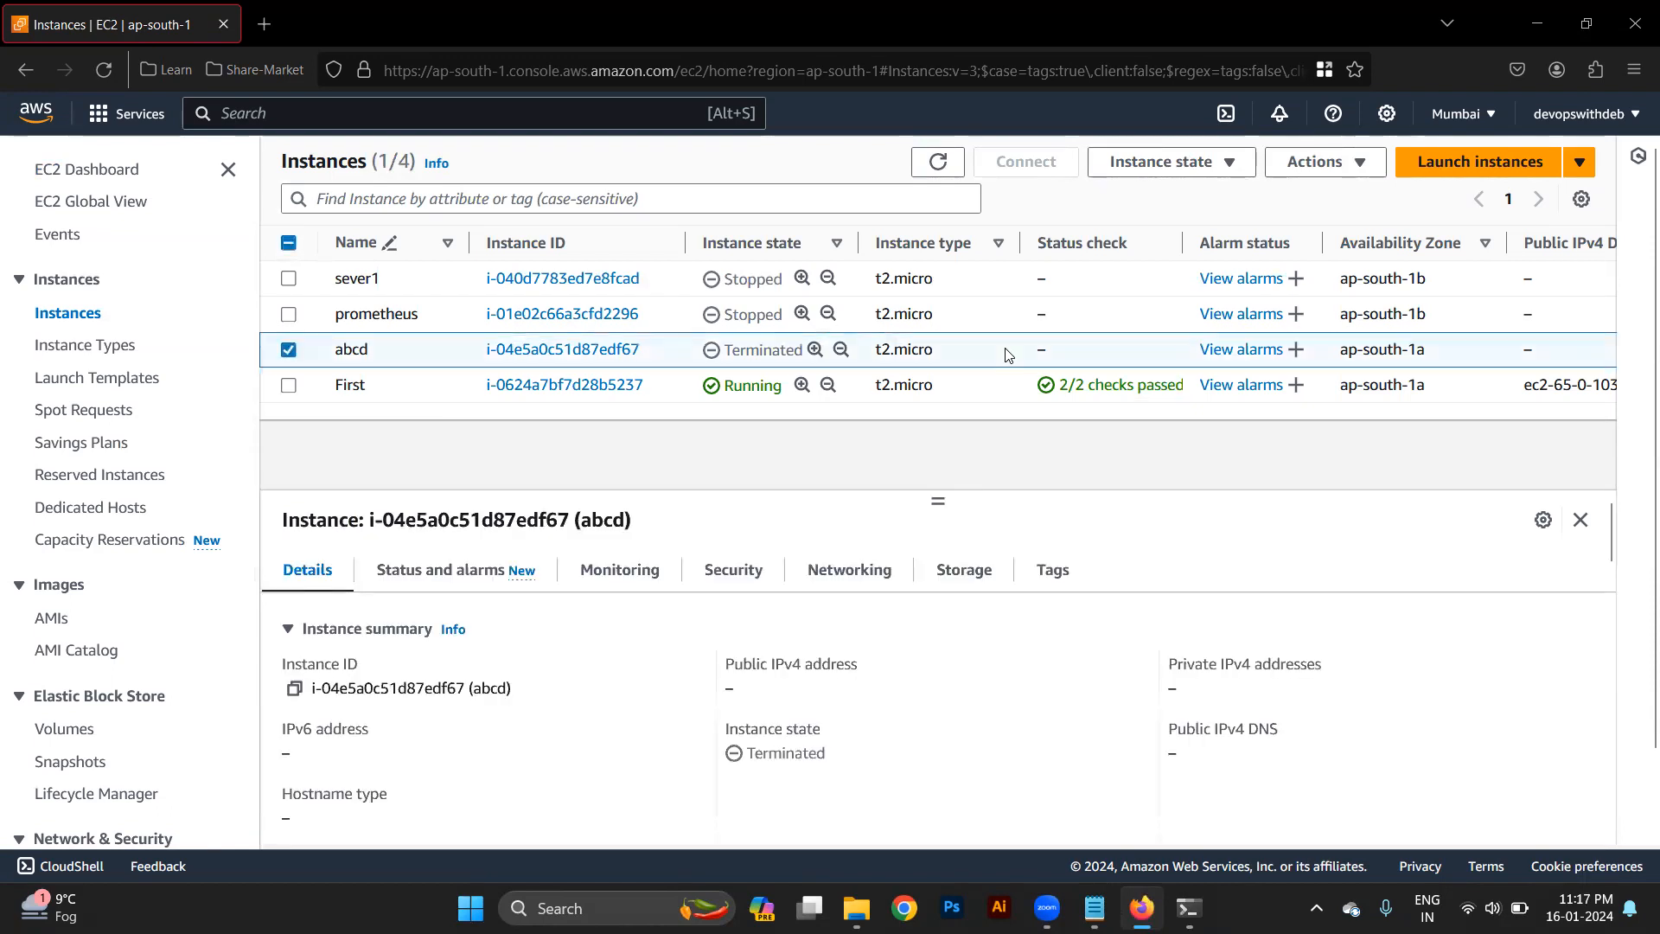
left_click(966, 284)
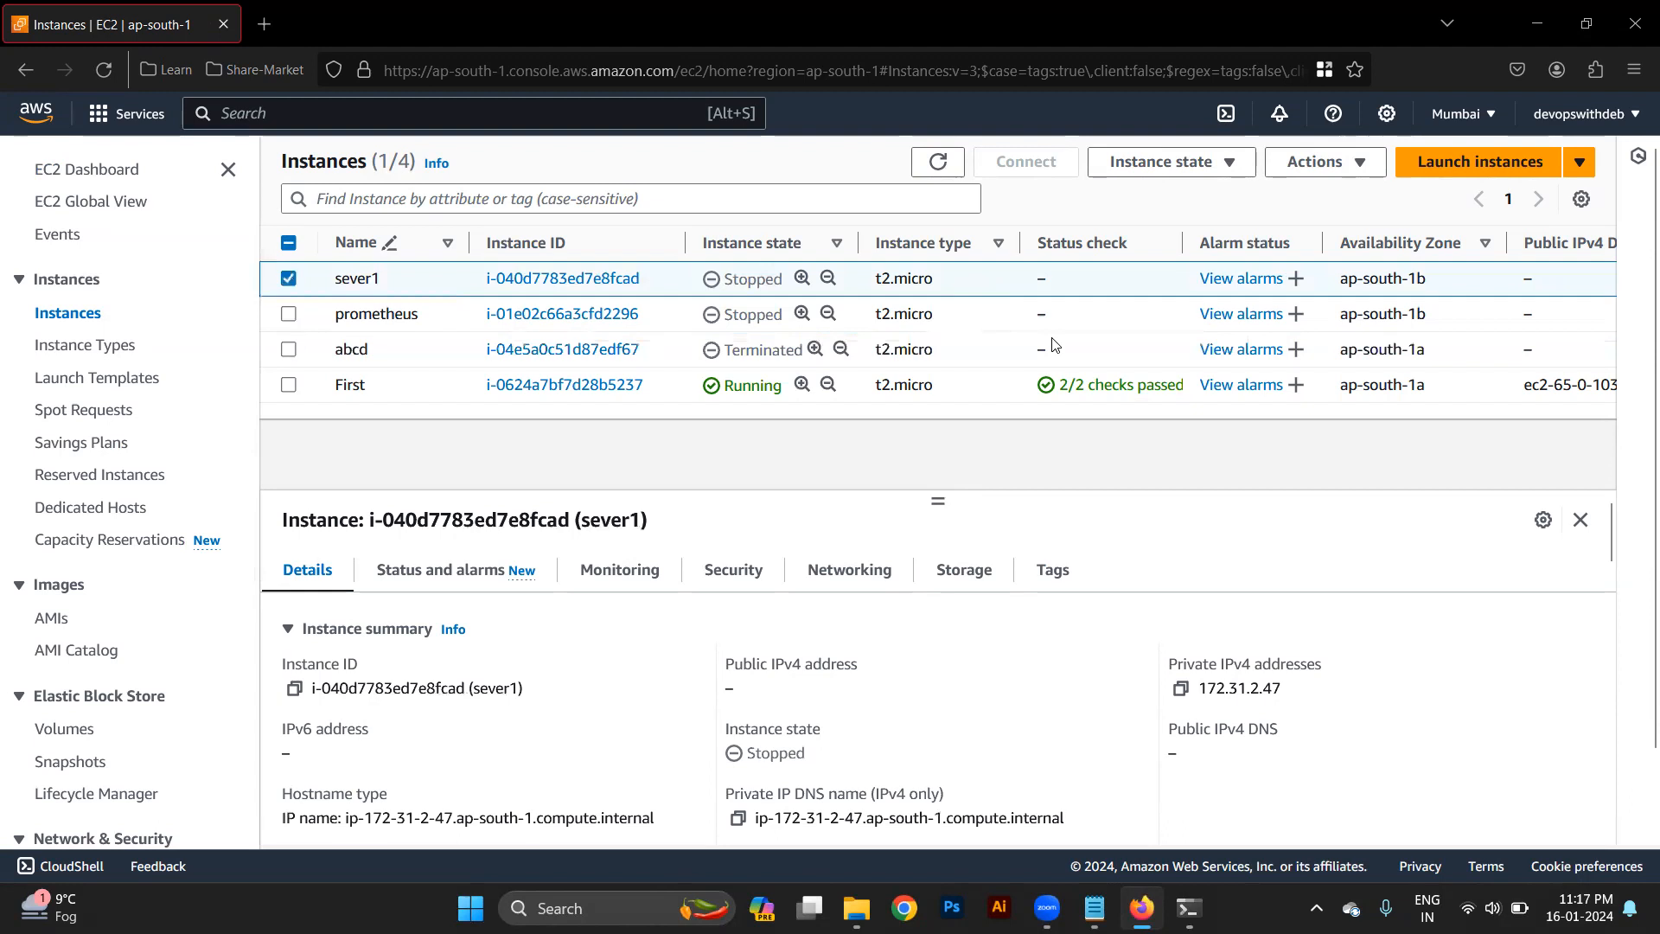
scroll(859, 712, "down", 10)
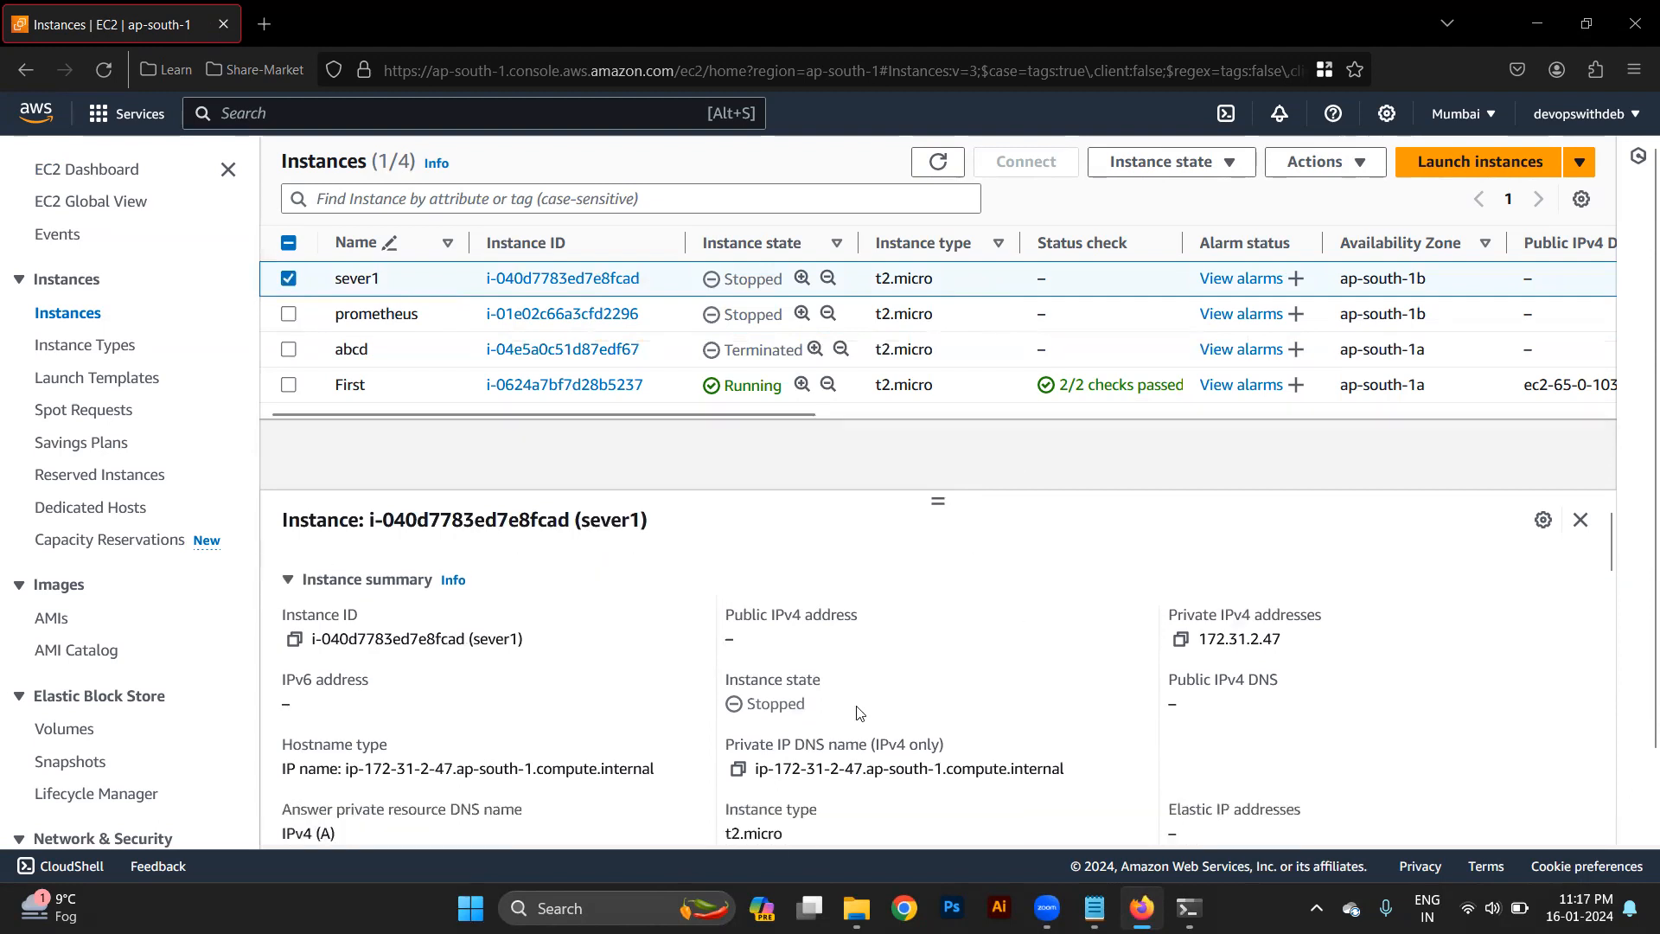
scroll(859, 707, "down", 3)
scroll(859, 707, "up", 15)
left_click(839, 570)
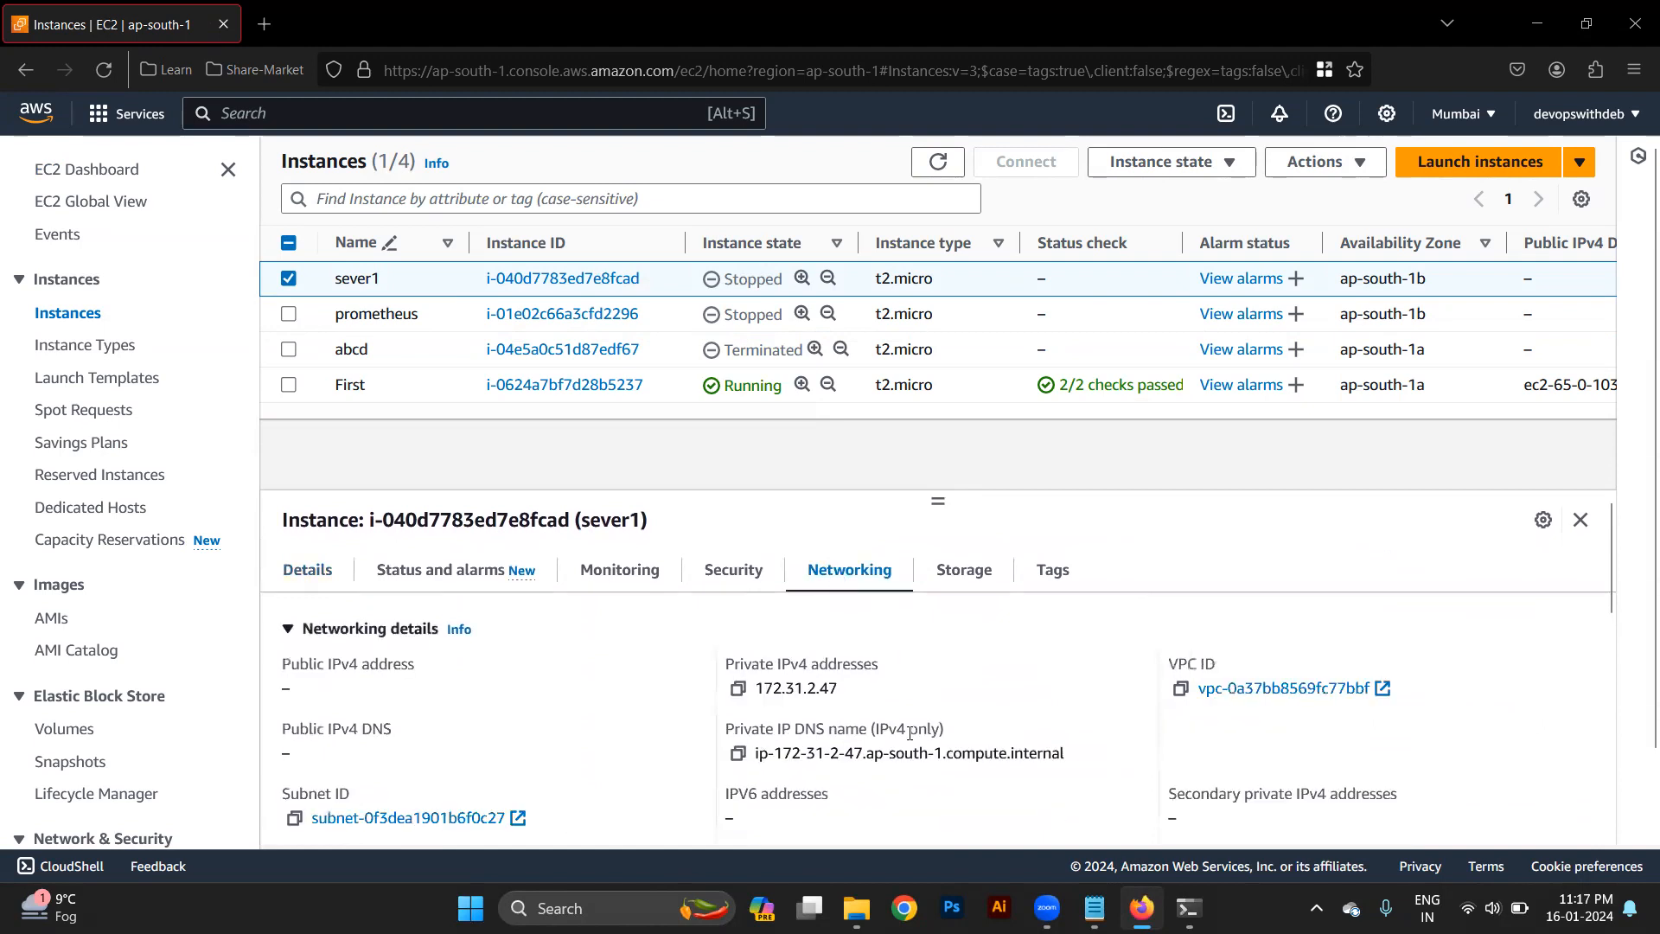
Step: Try to detach the network interface eni-03935729e486eec09 from the sever1 instance with force detachment enabled, and return to the instances list
scroll(914, 749, "down", 5)
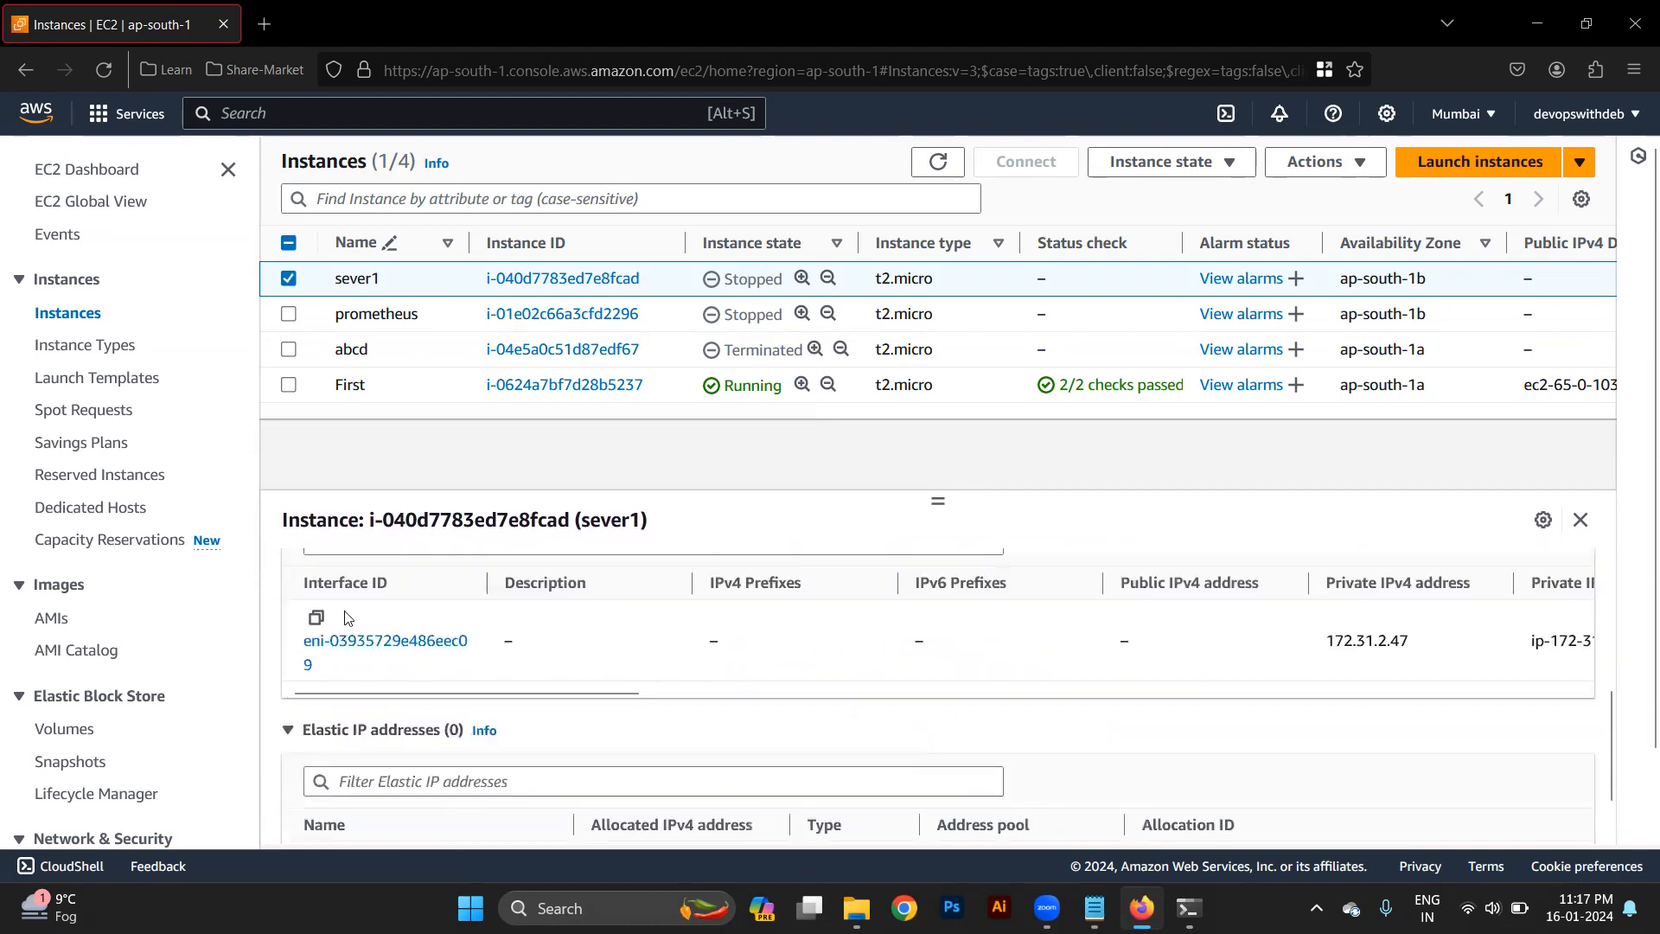
left_click(369, 643)
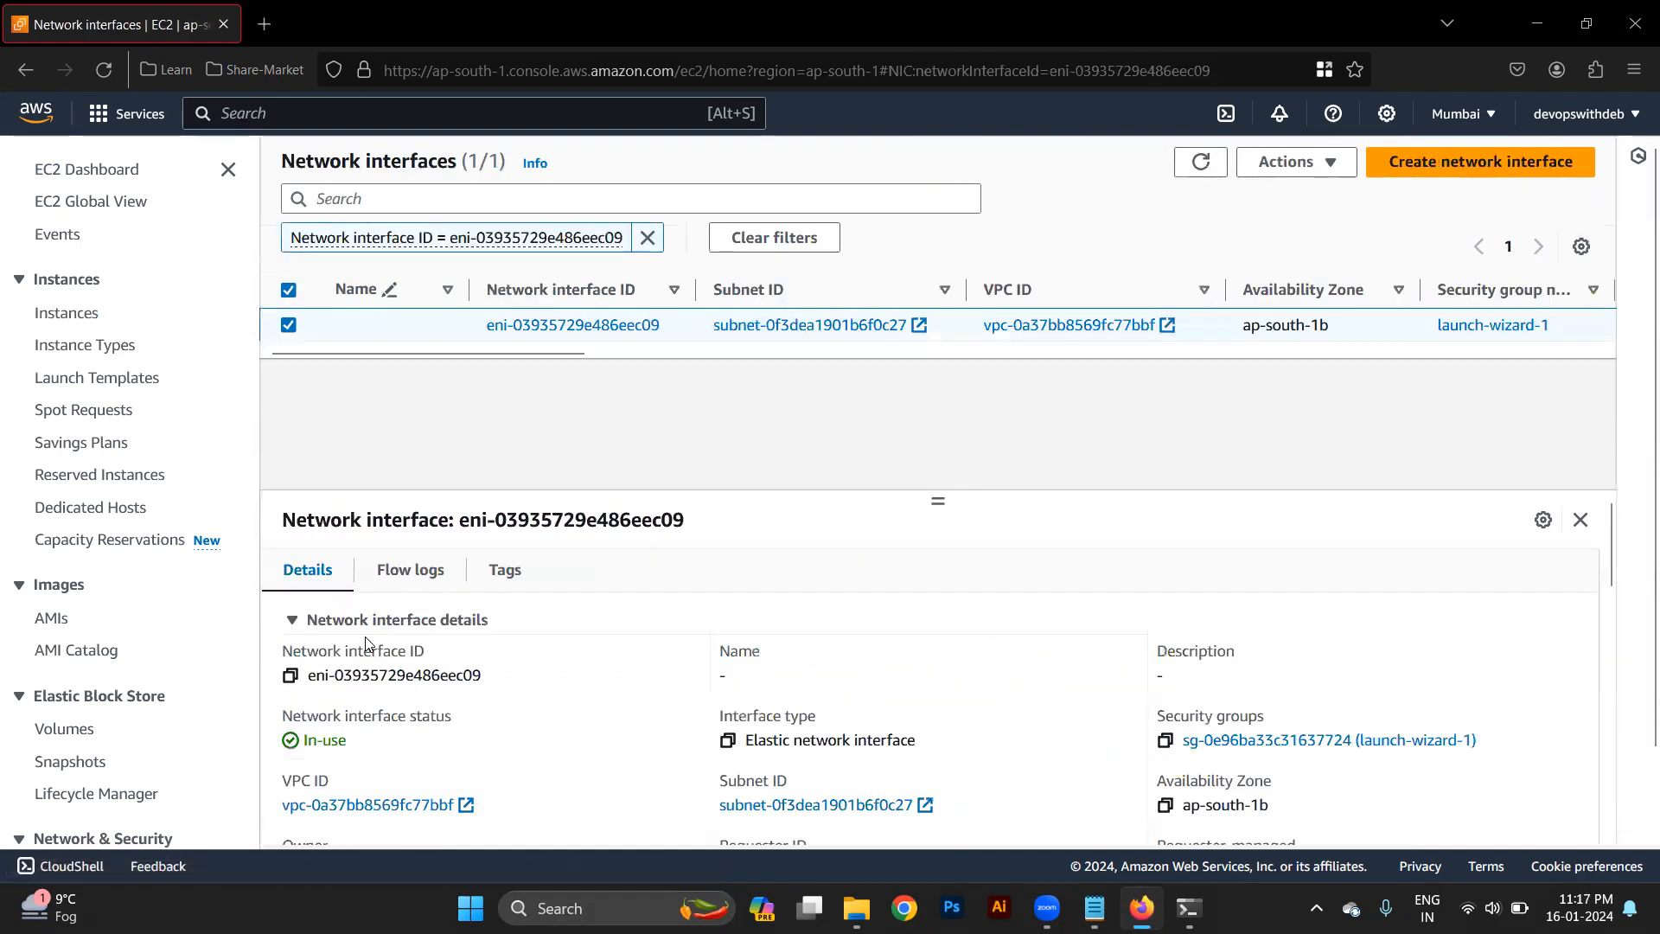
left_click(1339, 170)
left_click(1329, 230)
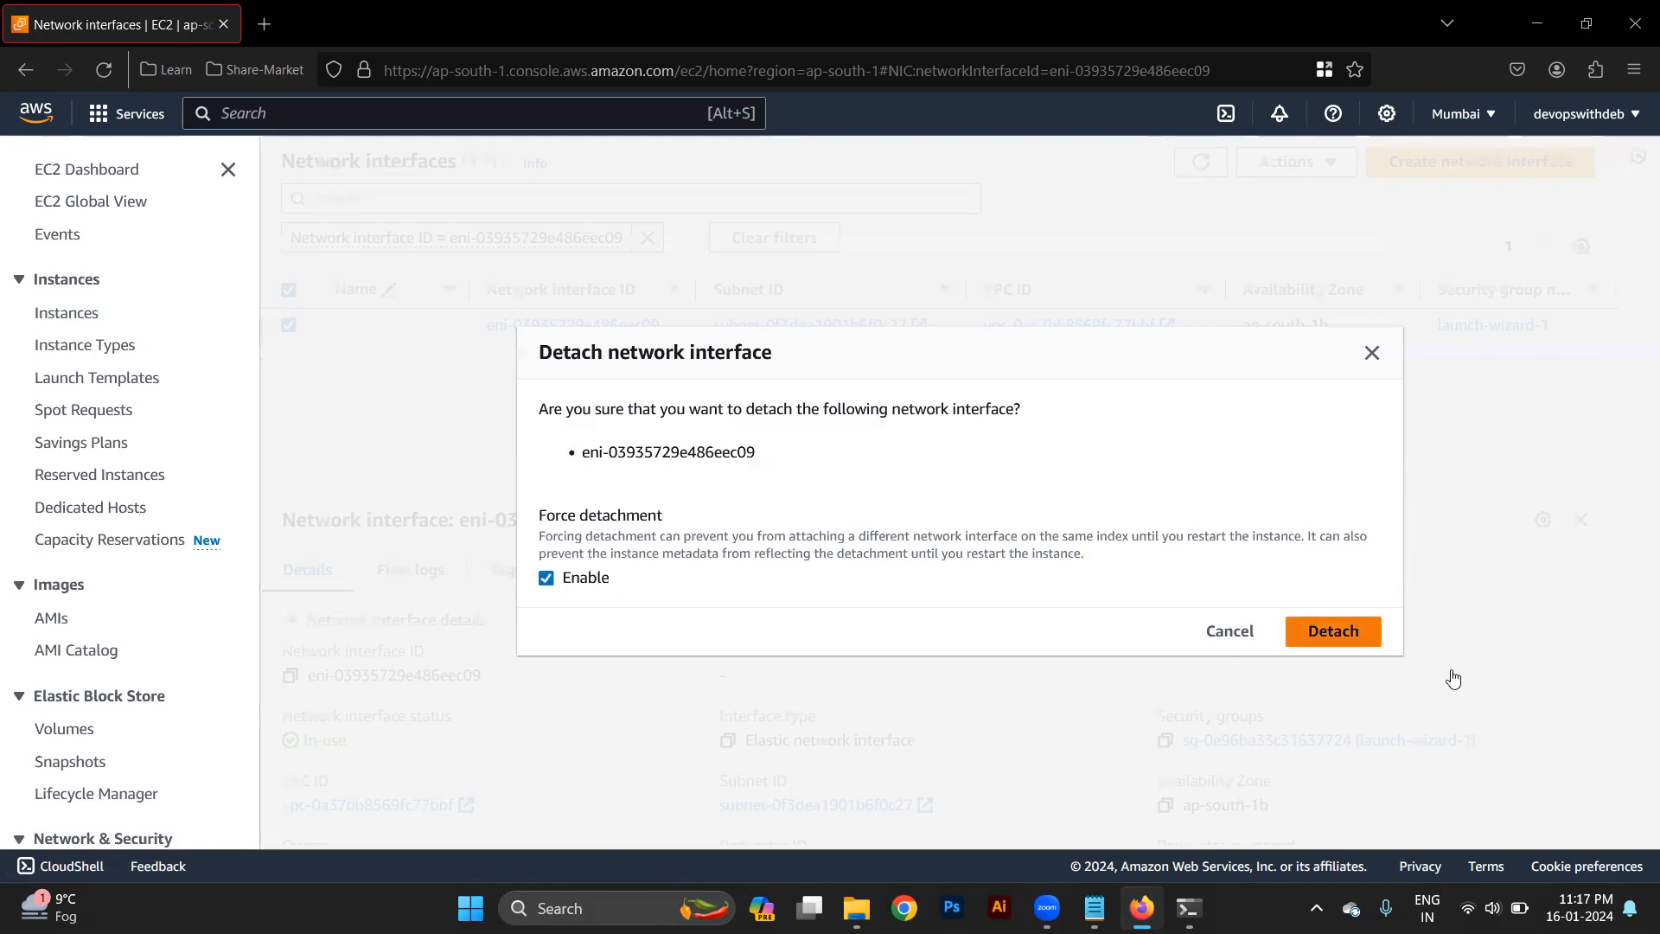
left_click(1333, 631)
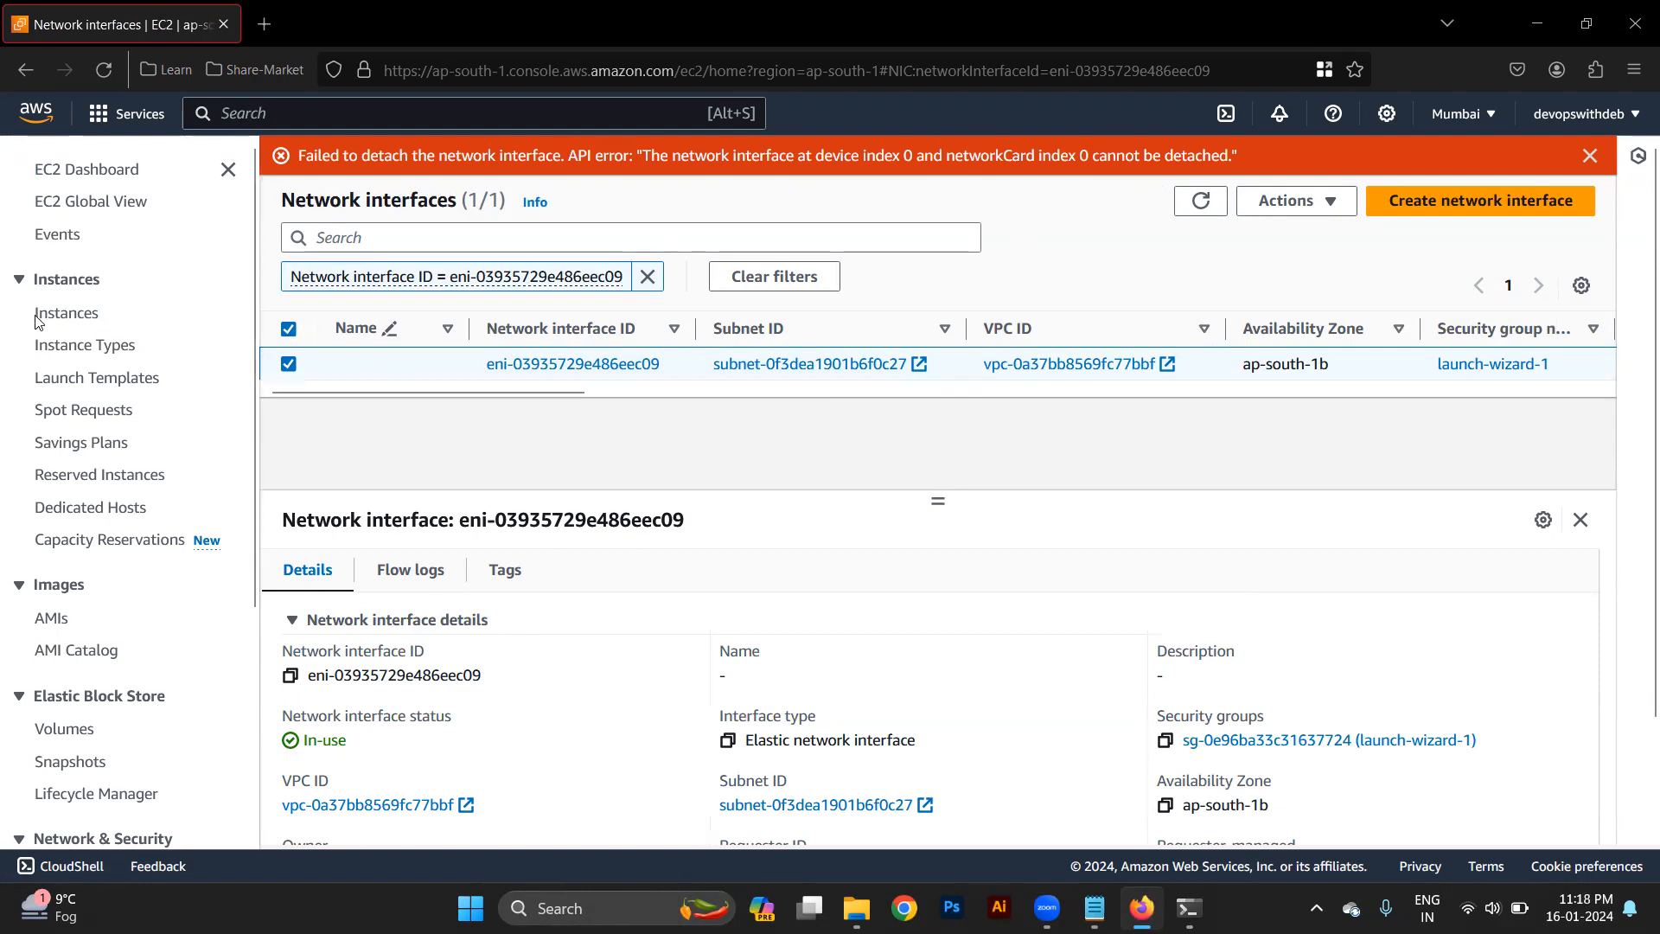
left_click(69, 313)
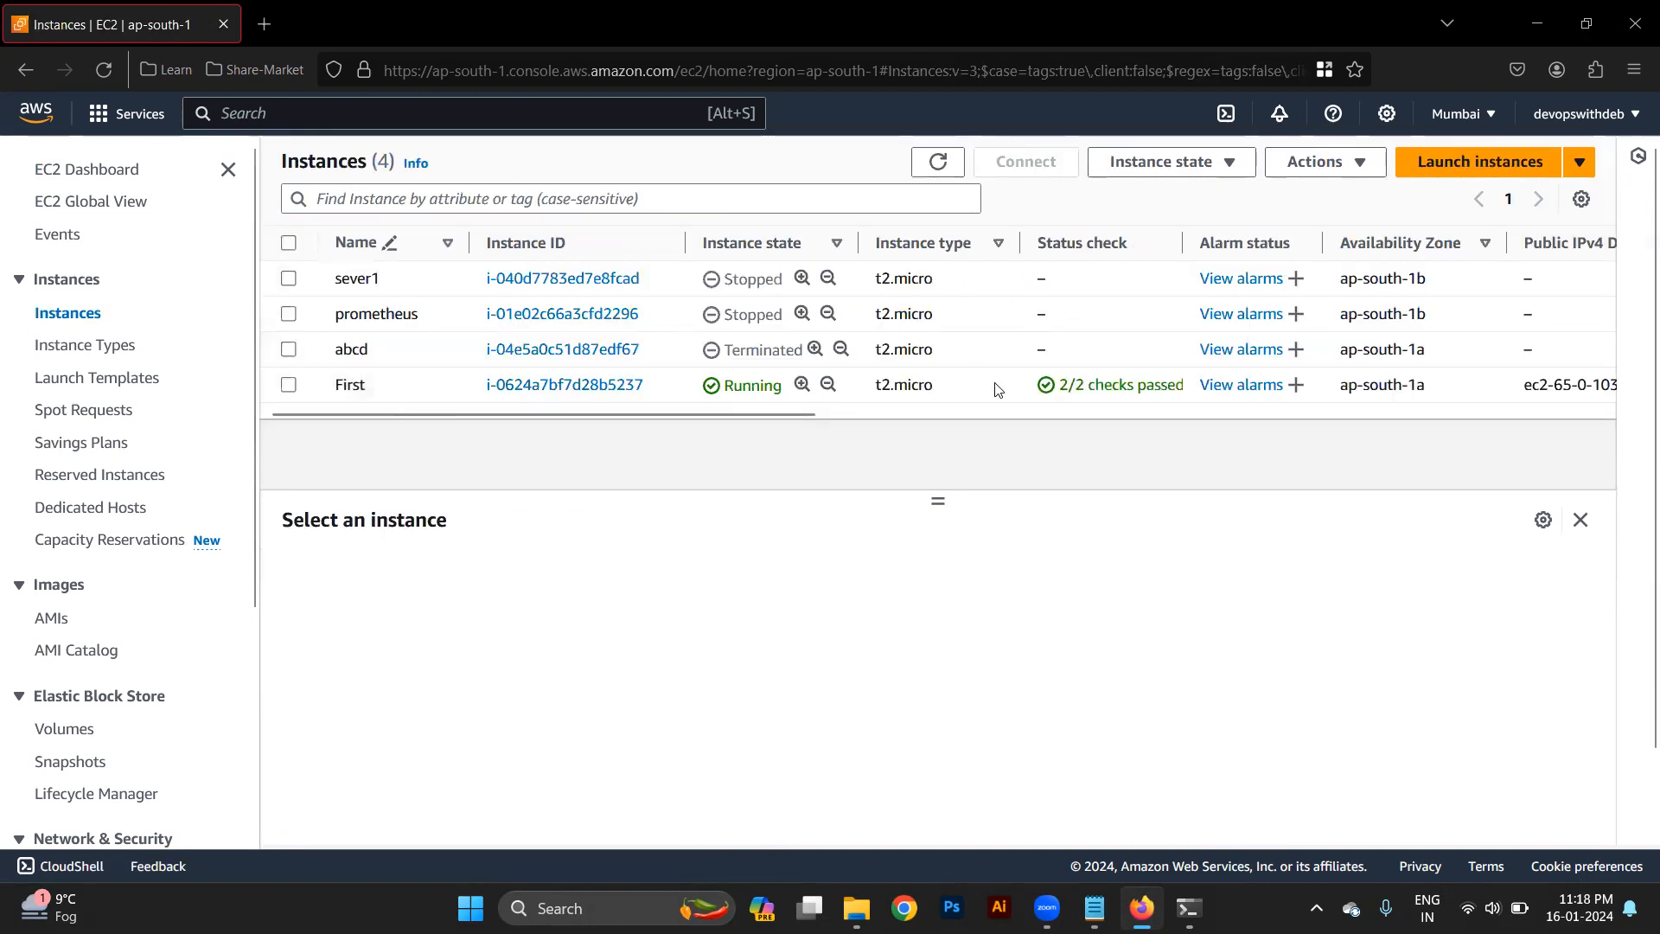
Step: Select the prometheus instance and open its attached network interface from the networking details
left_click(995, 352)
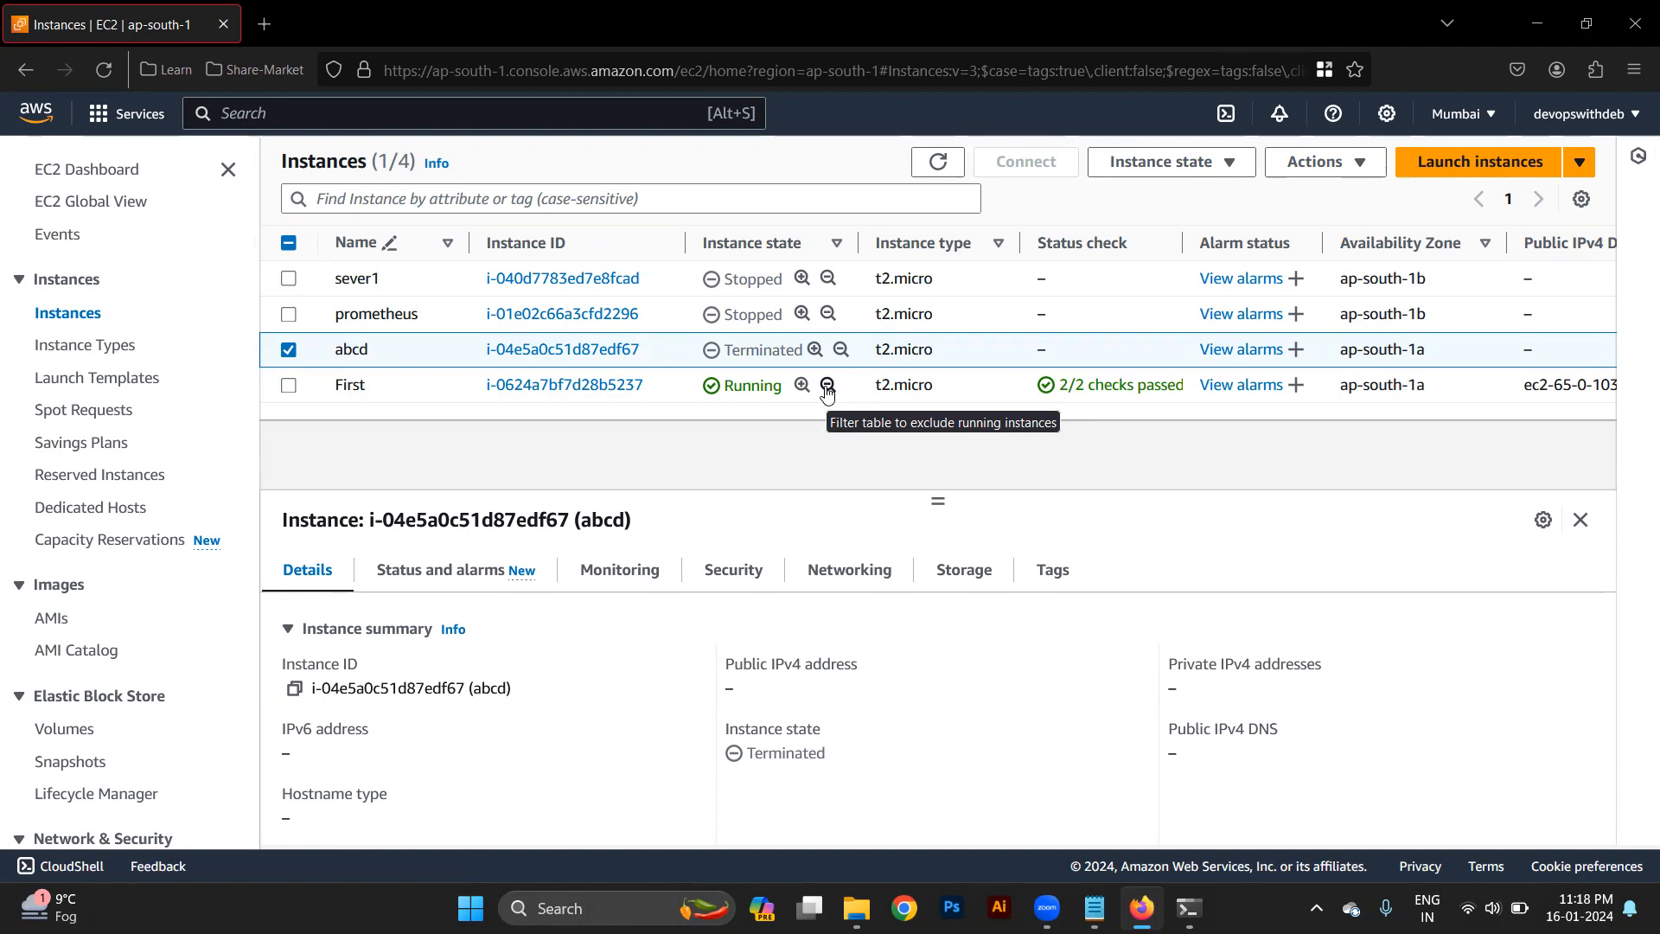
left_click(983, 311)
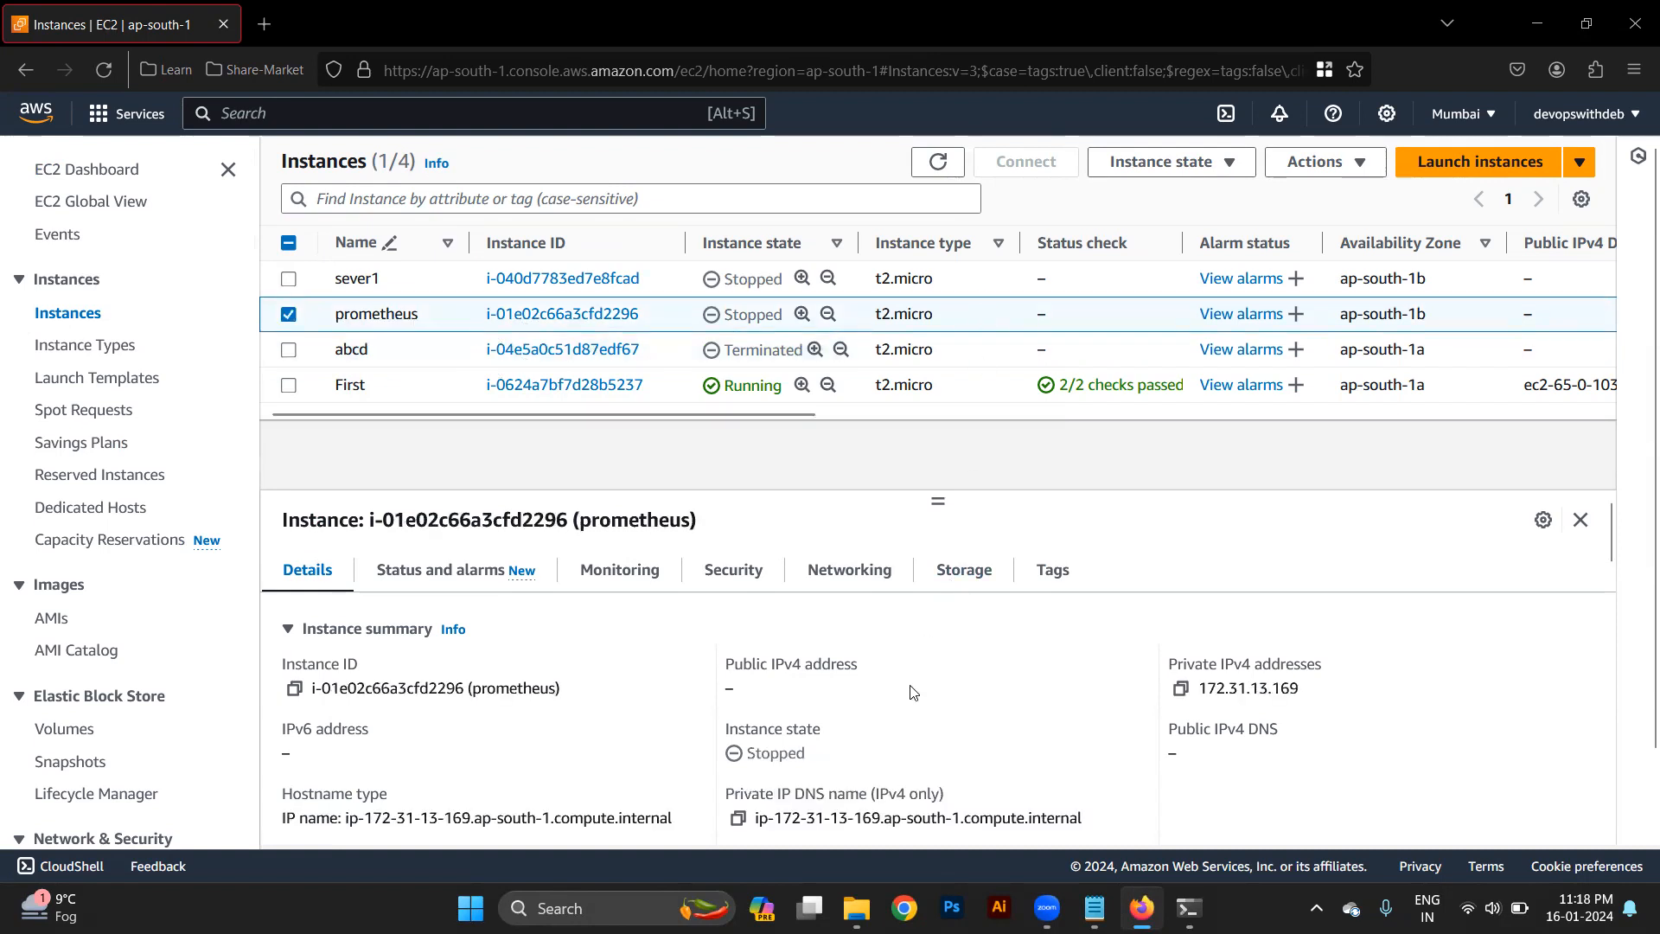
scroll(913, 692, "down", 10)
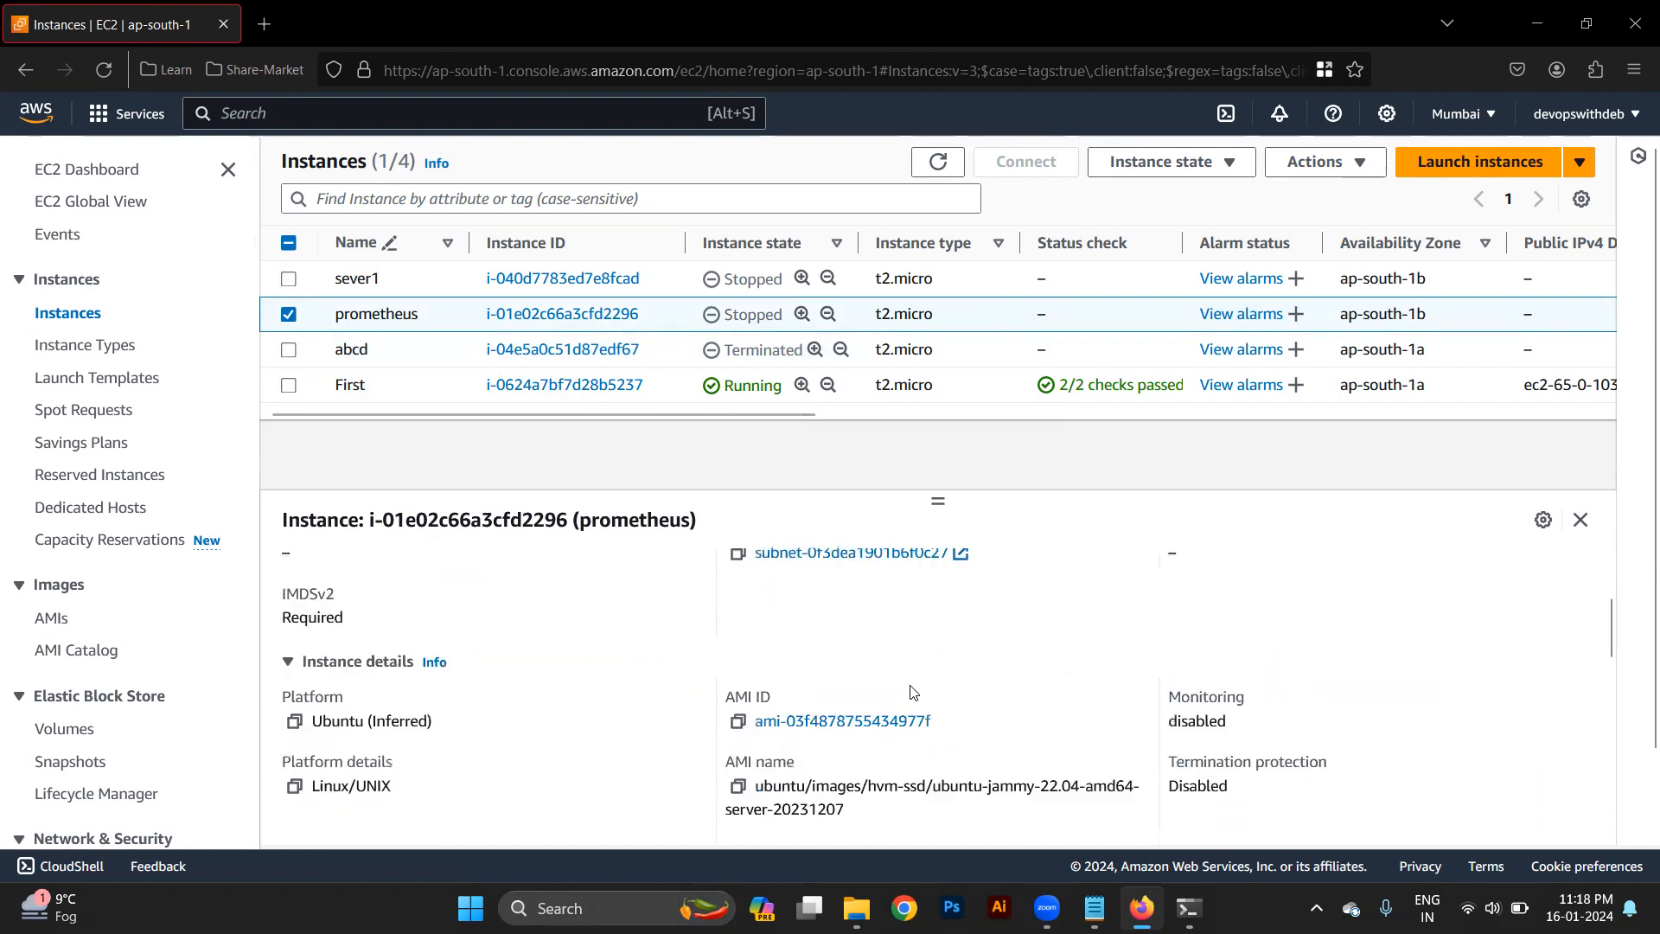
scroll(912, 692, "down", 1)
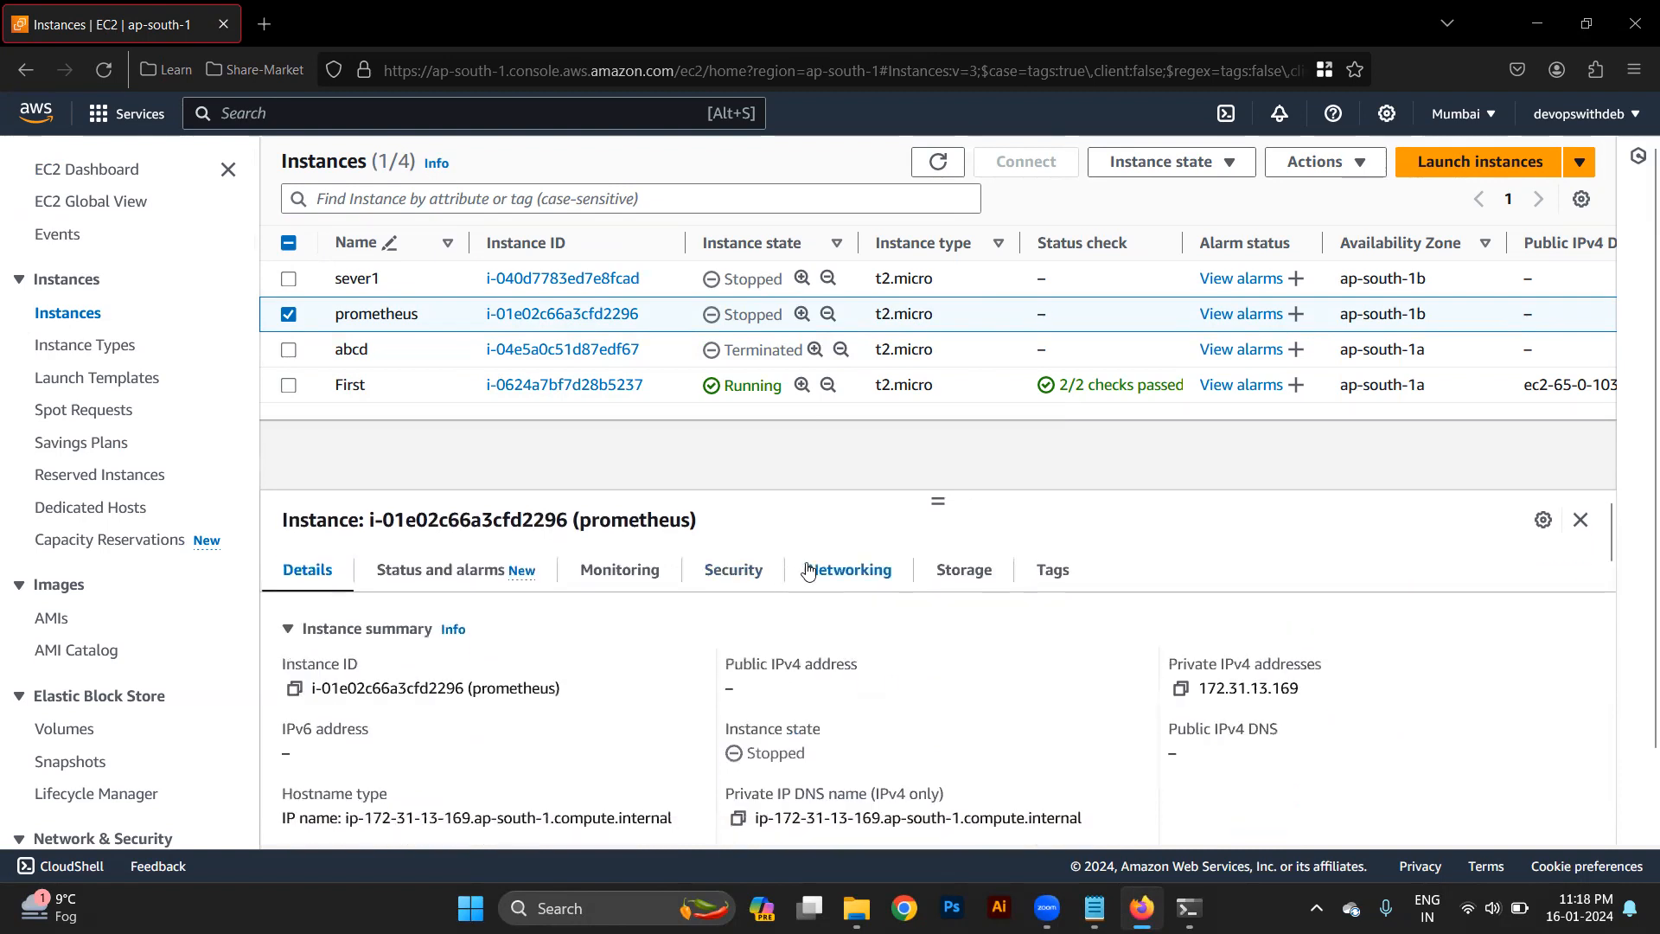
left_click(849, 581)
scroll(1029, 767, "down", 2)
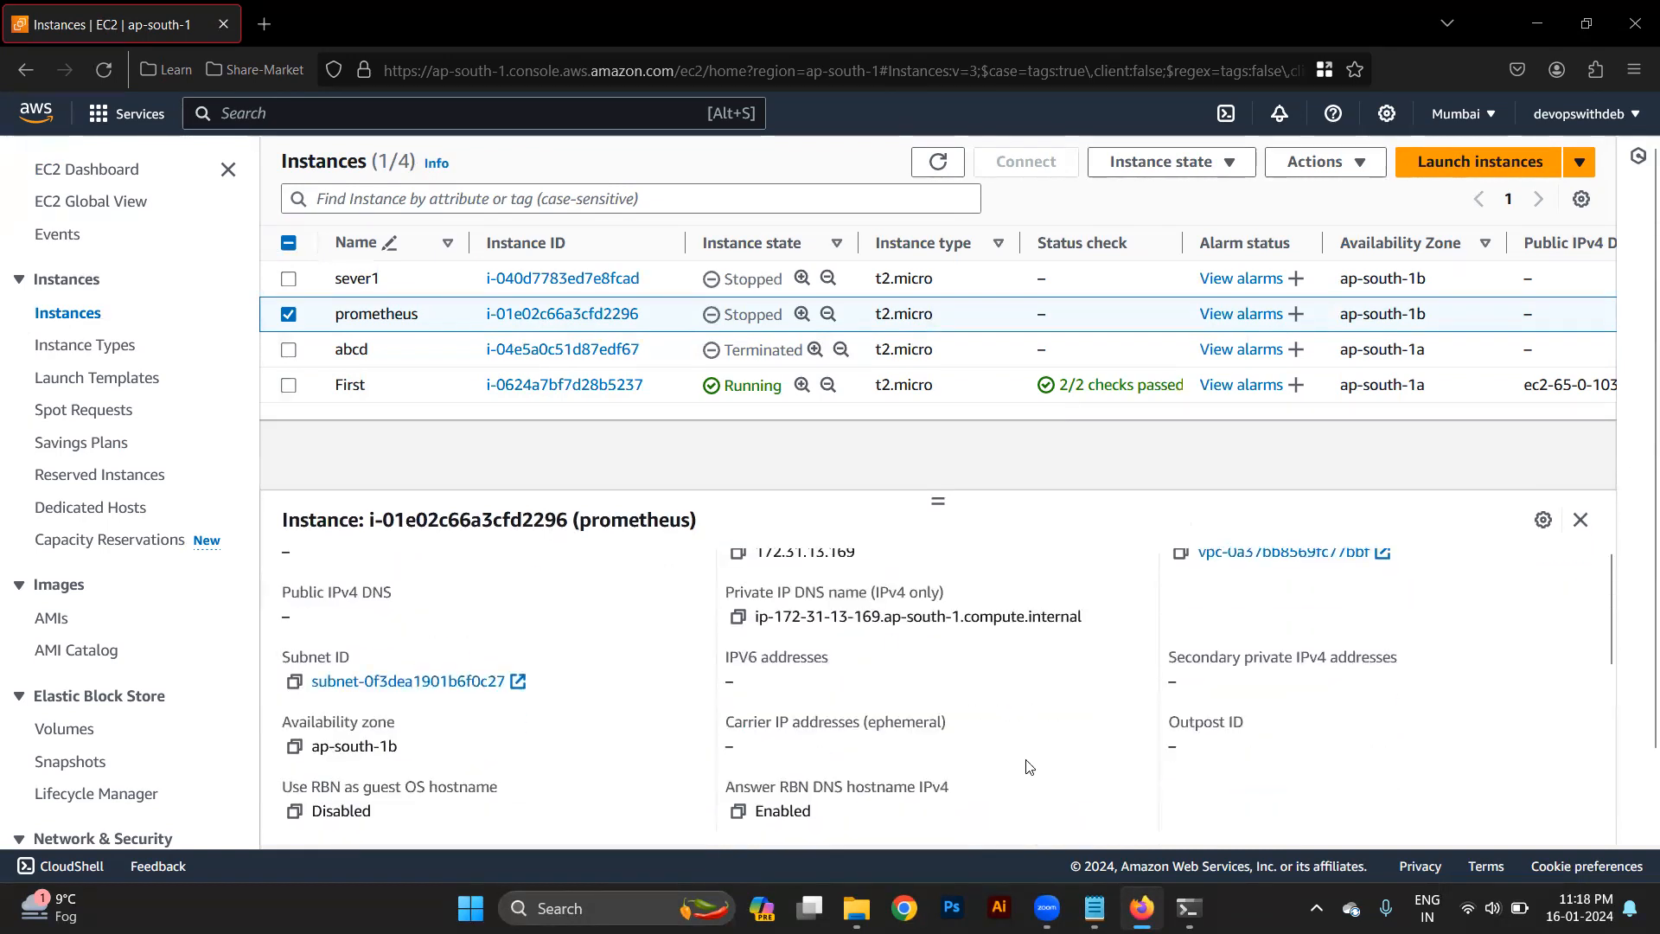
scroll(1029, 767, "down", 5)
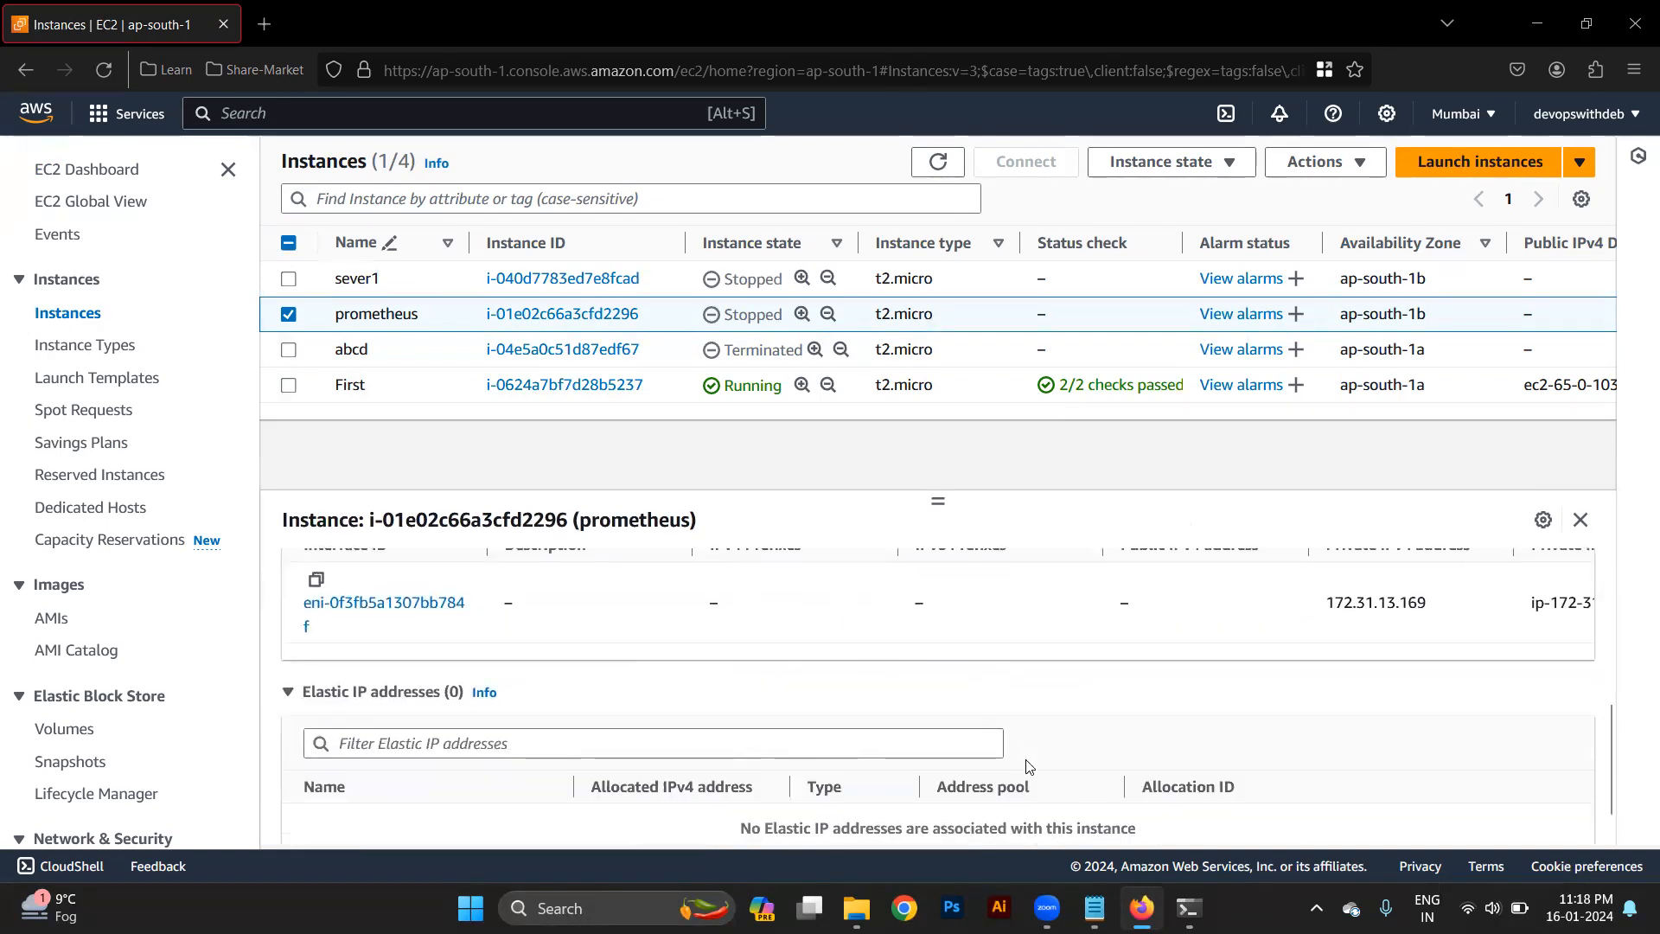
scroll(1029, 767, "up", 1)
left_click(409, 710)
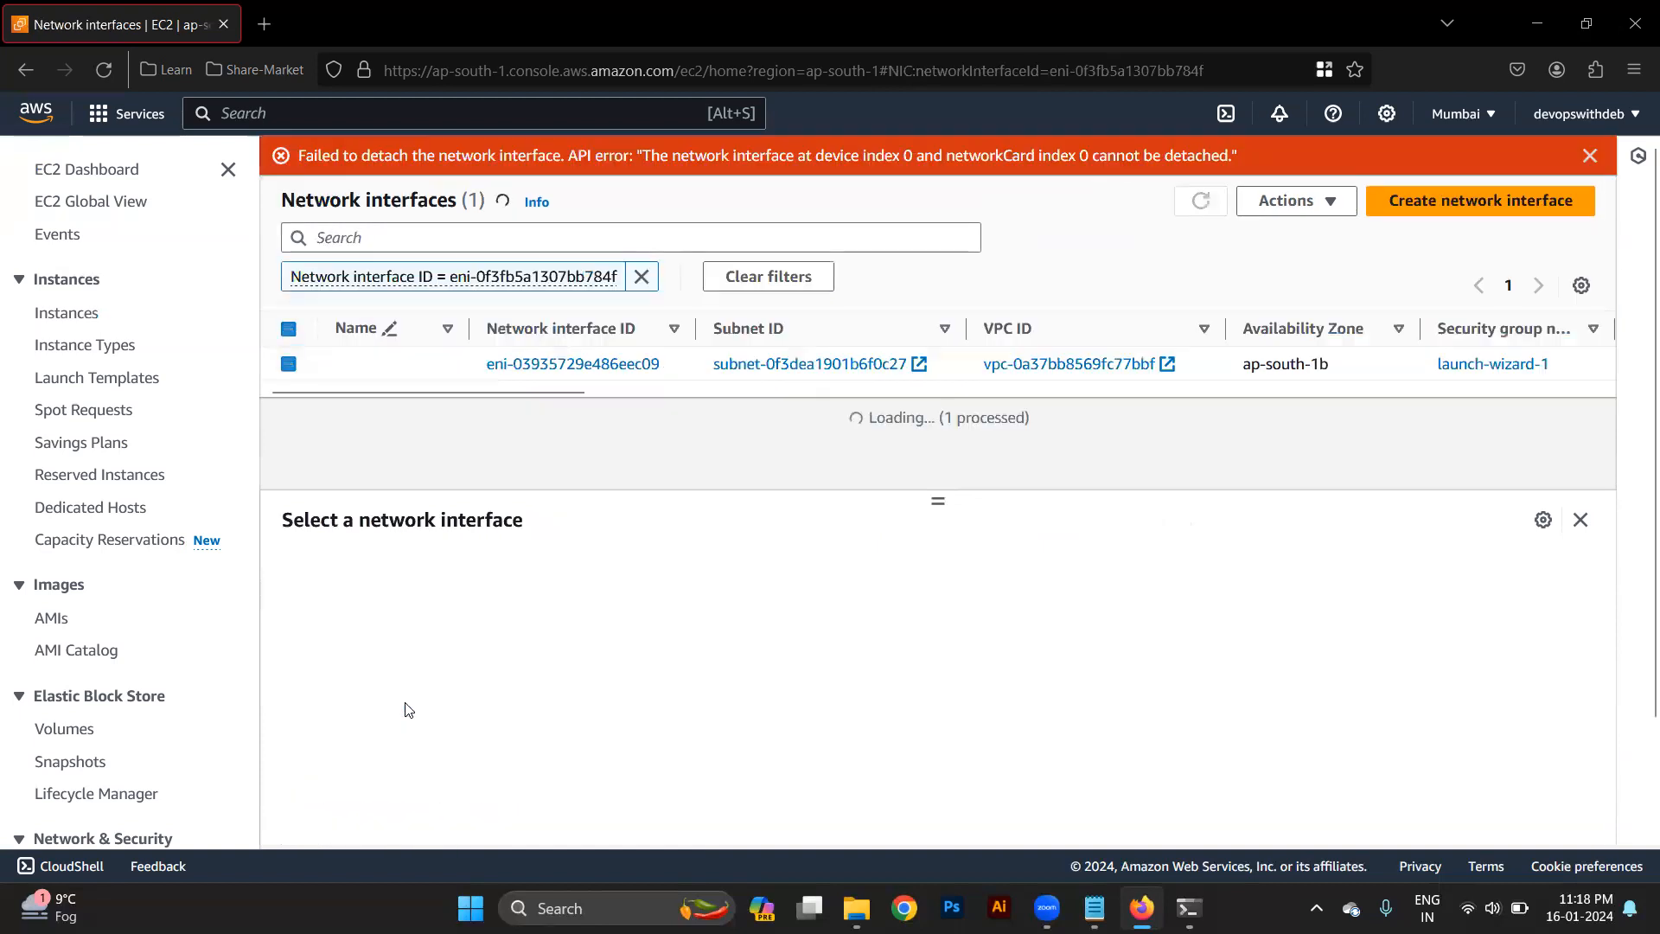
Step: Select the network interface eni-0f3fb5a1307bb784f, view its termination behavior settings, and close them unchanged
left_click(289, 364)
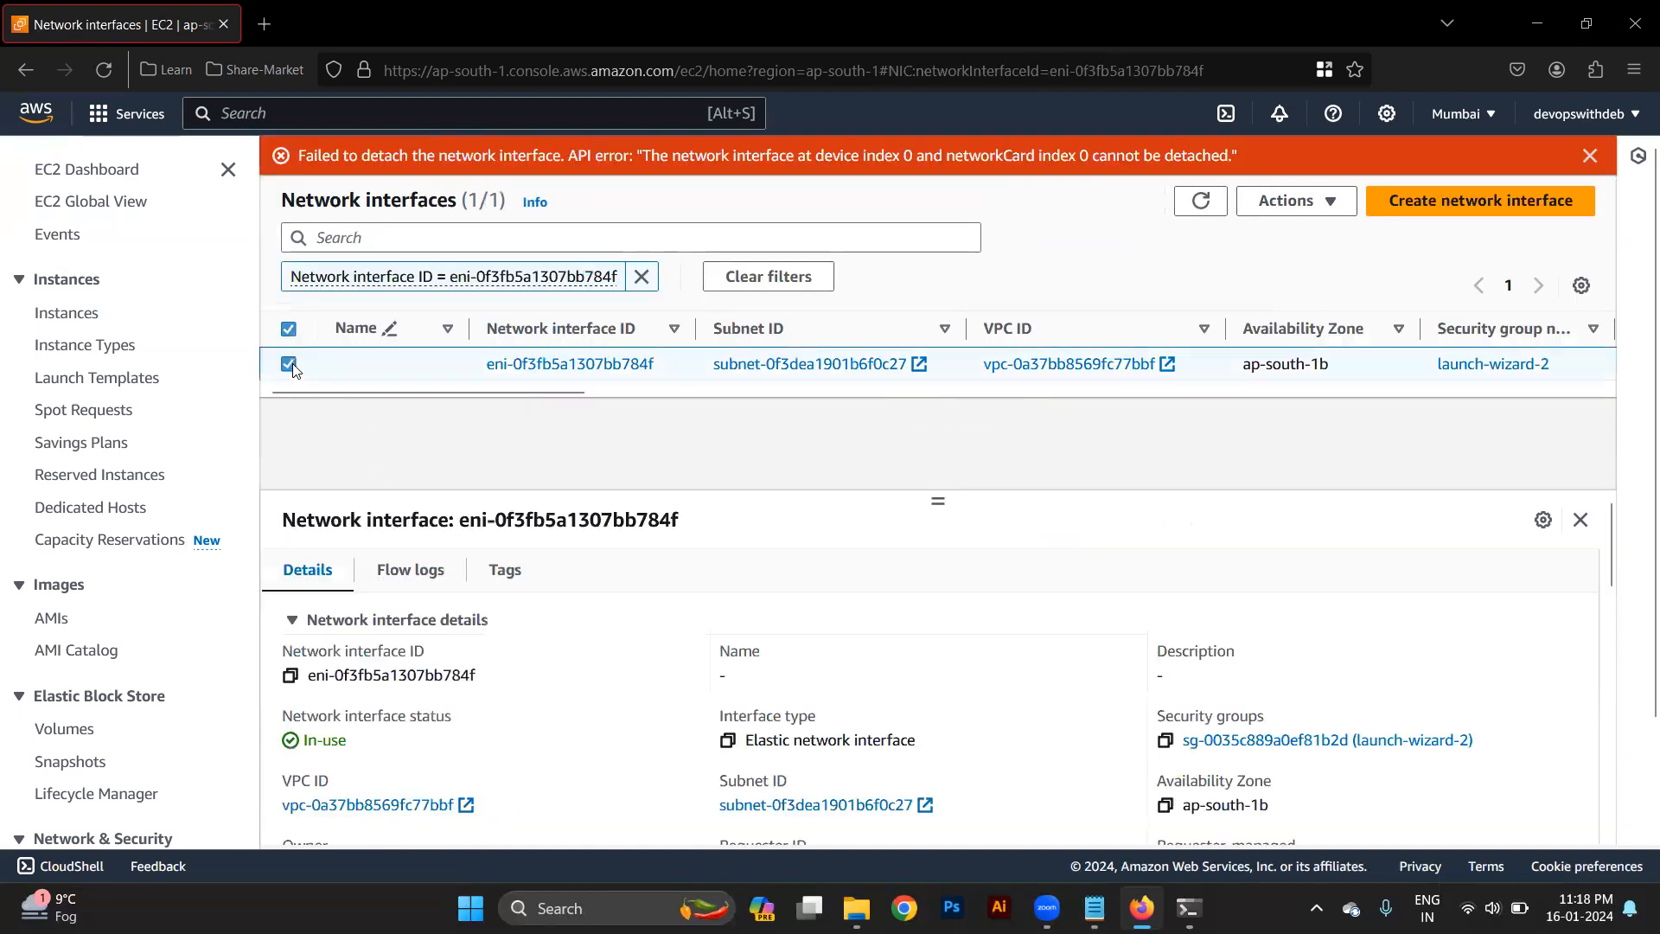
left_click(1307, 208)
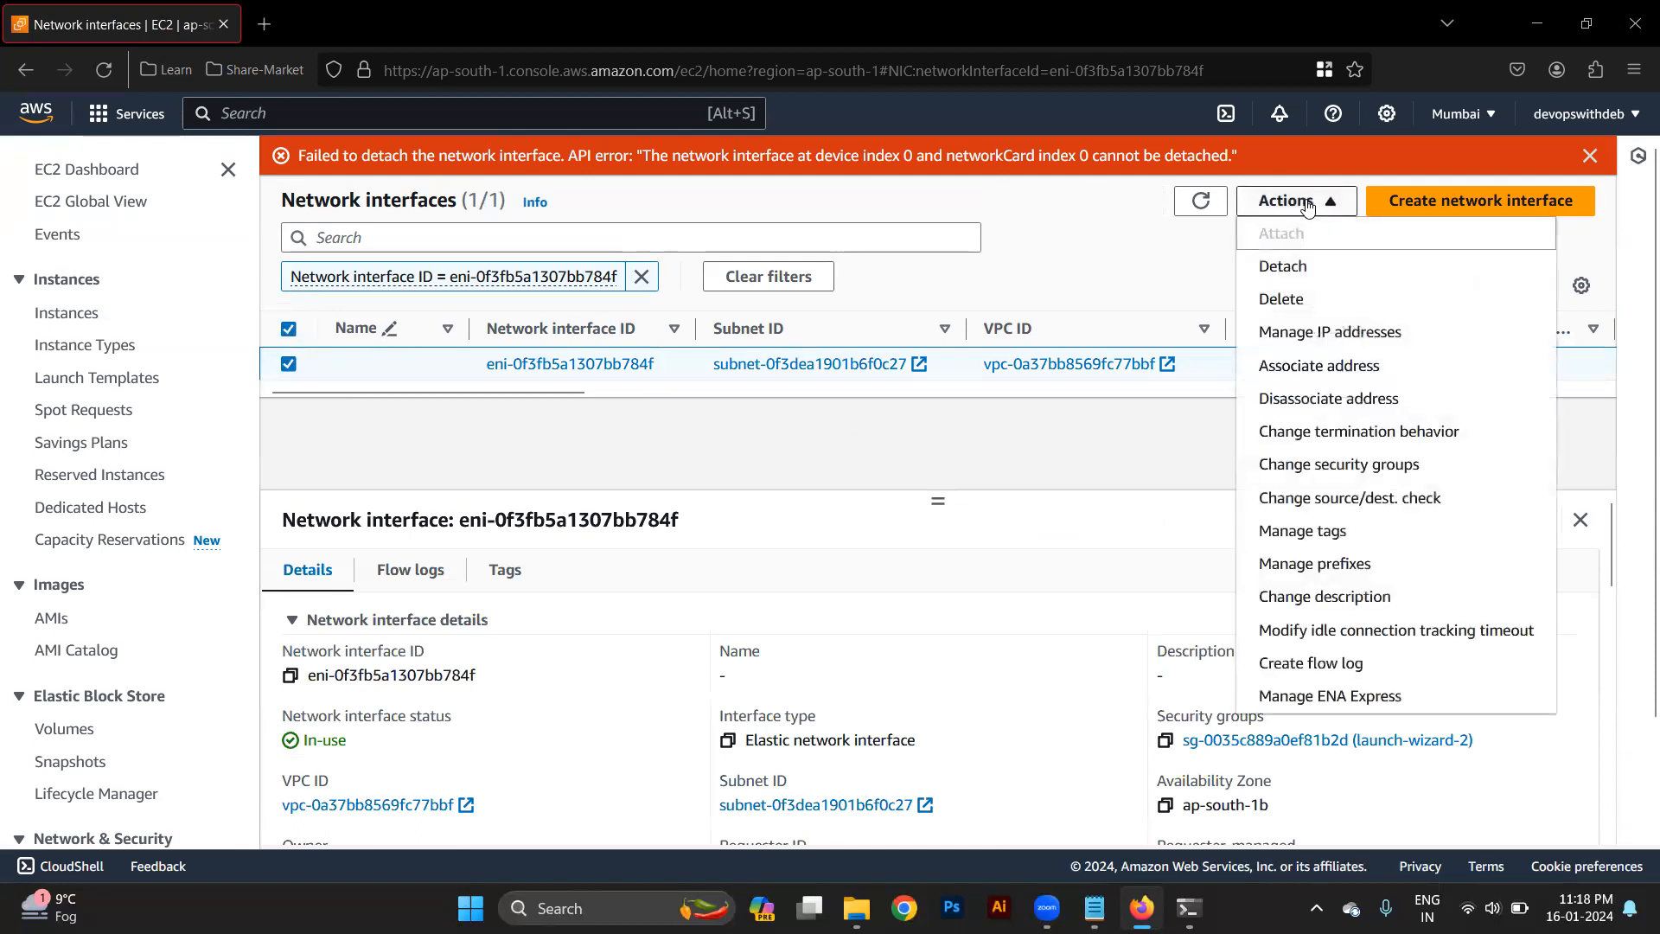
left_click(1354, 439)
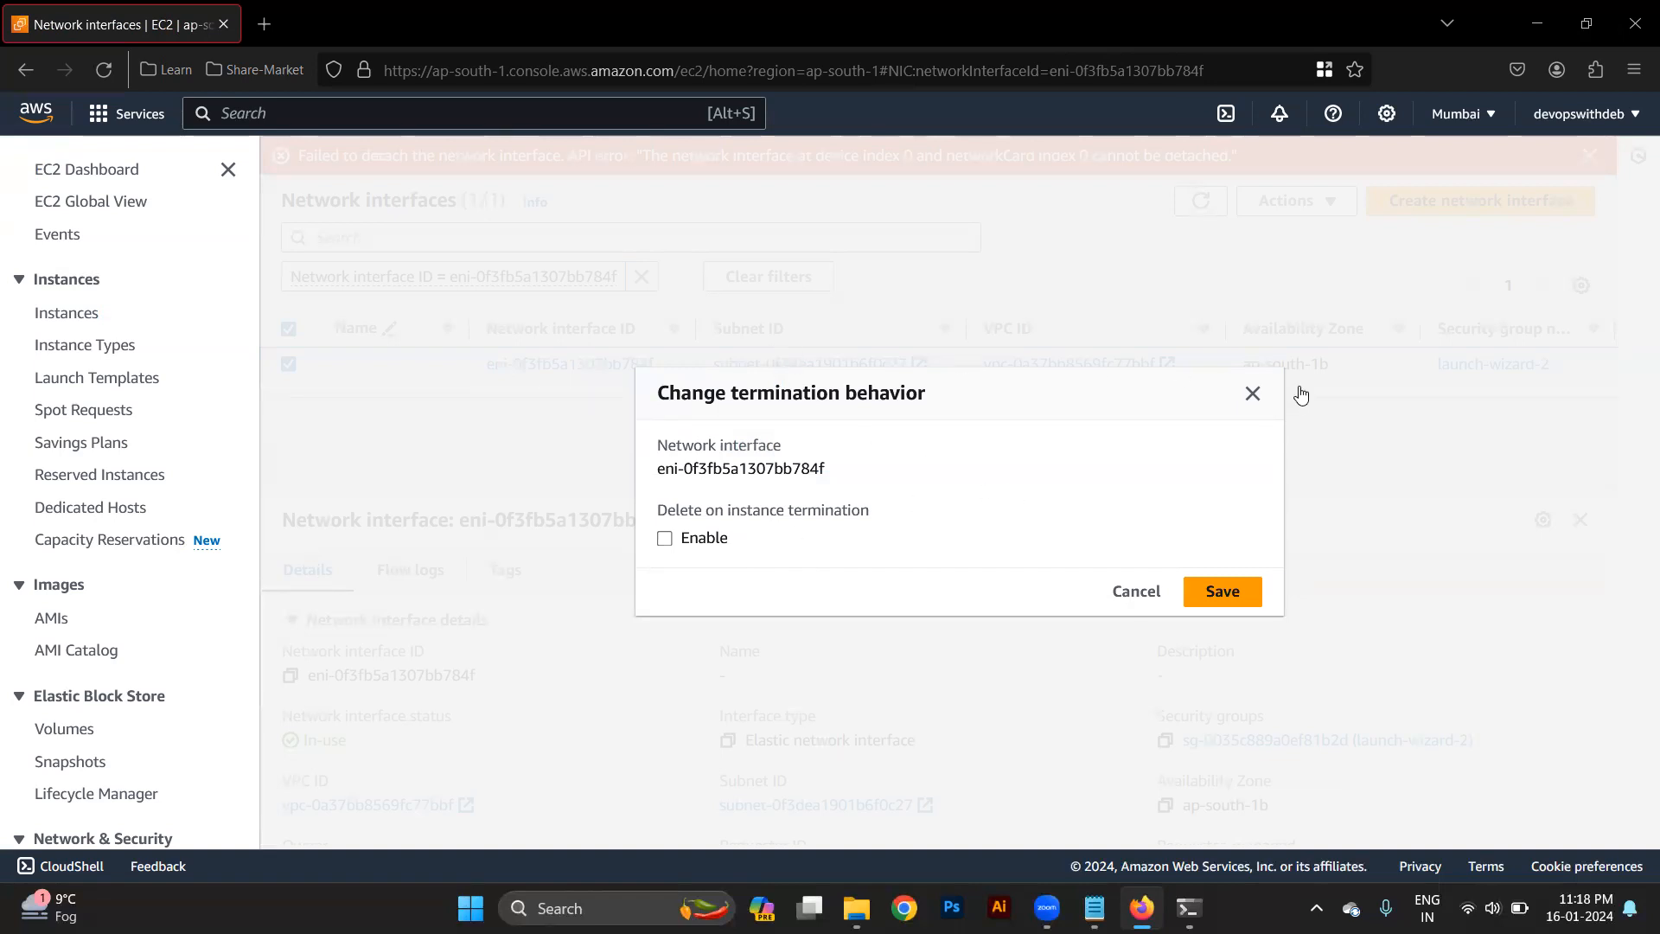
left_click(1253, 395)
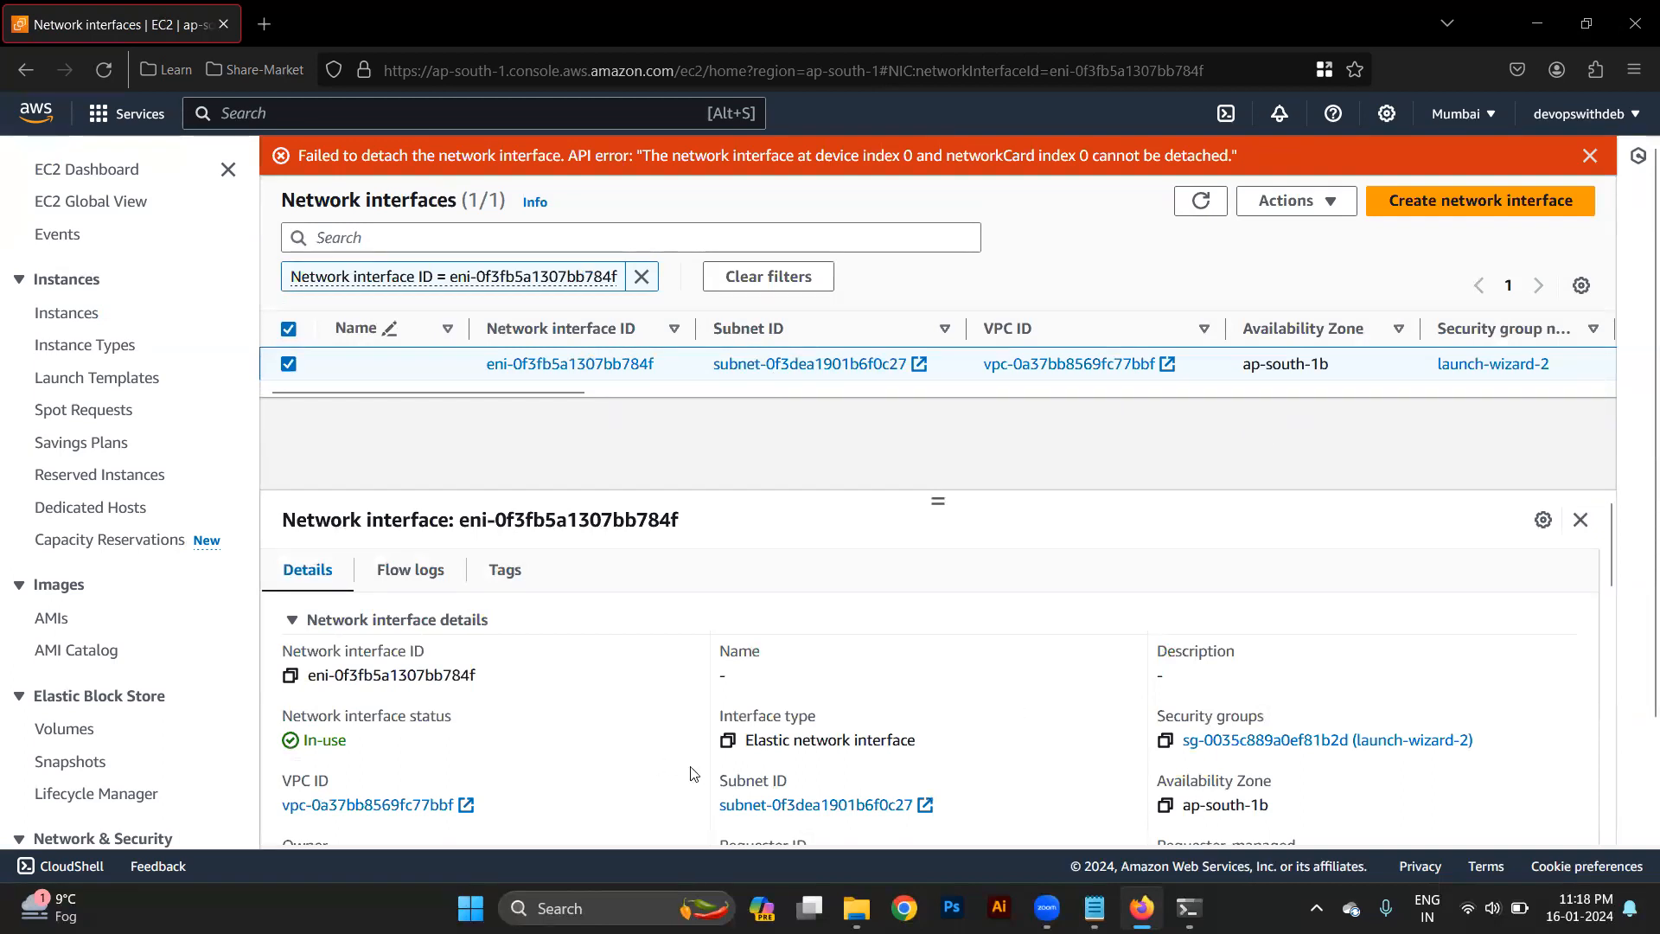
Step: Examine the private IPv4 address in the details of the network interface eni-0f3fb5a1307bb784f
scroll(692, 774, "down", 3)
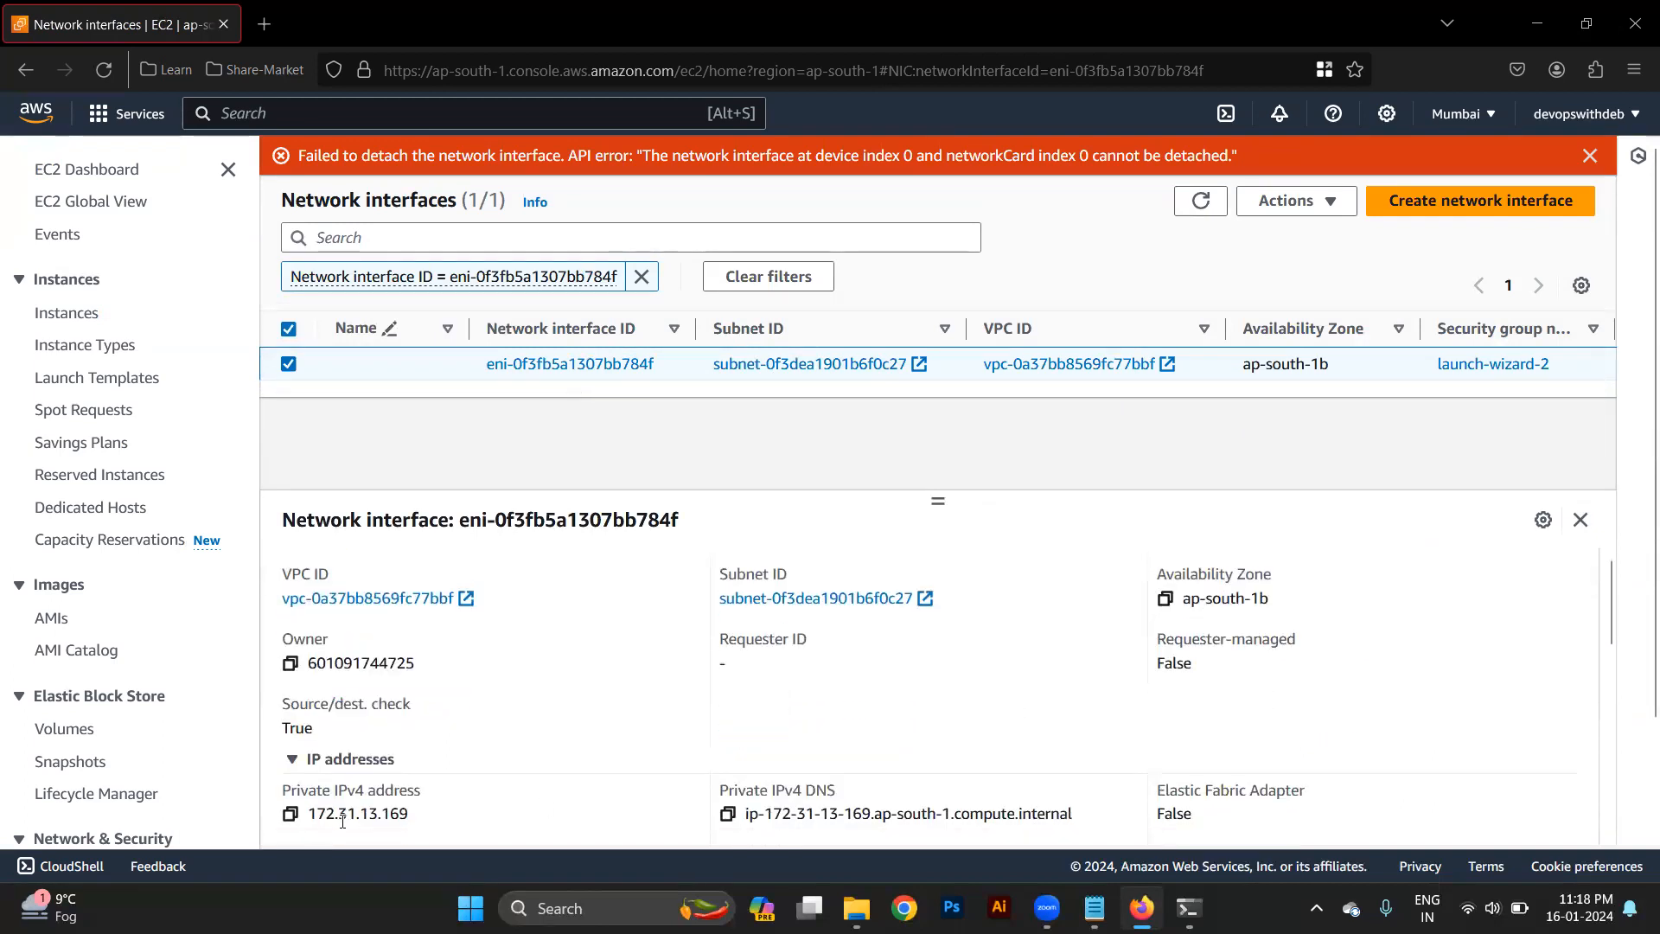
double_click(386, 817)
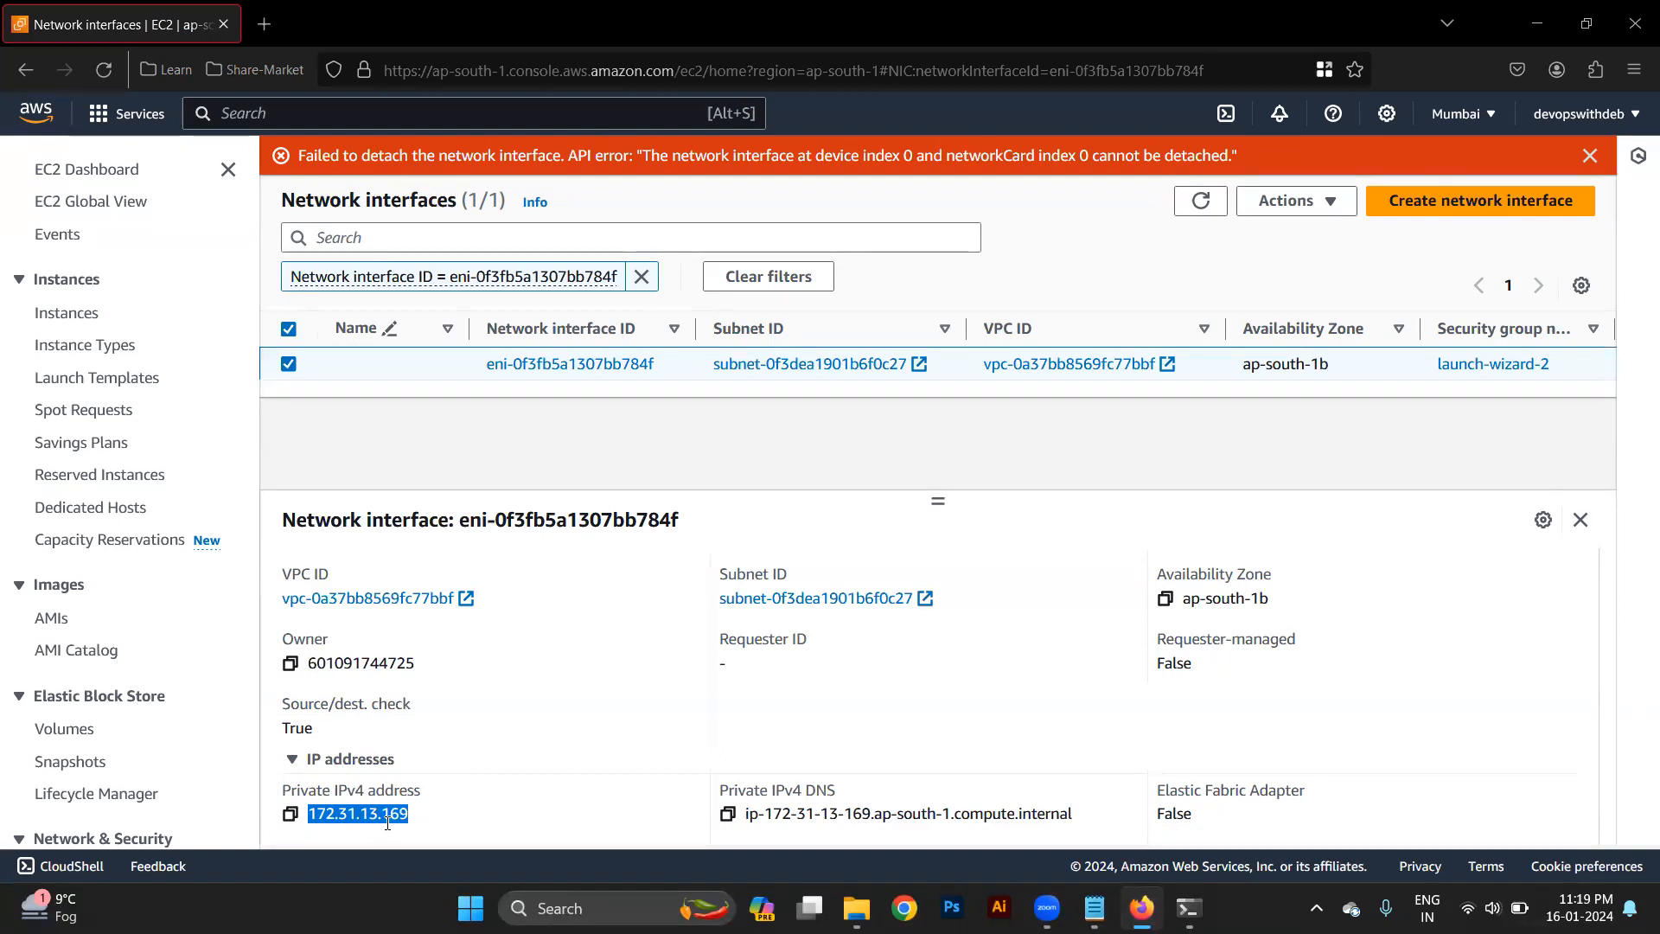
left_click(387, 822)
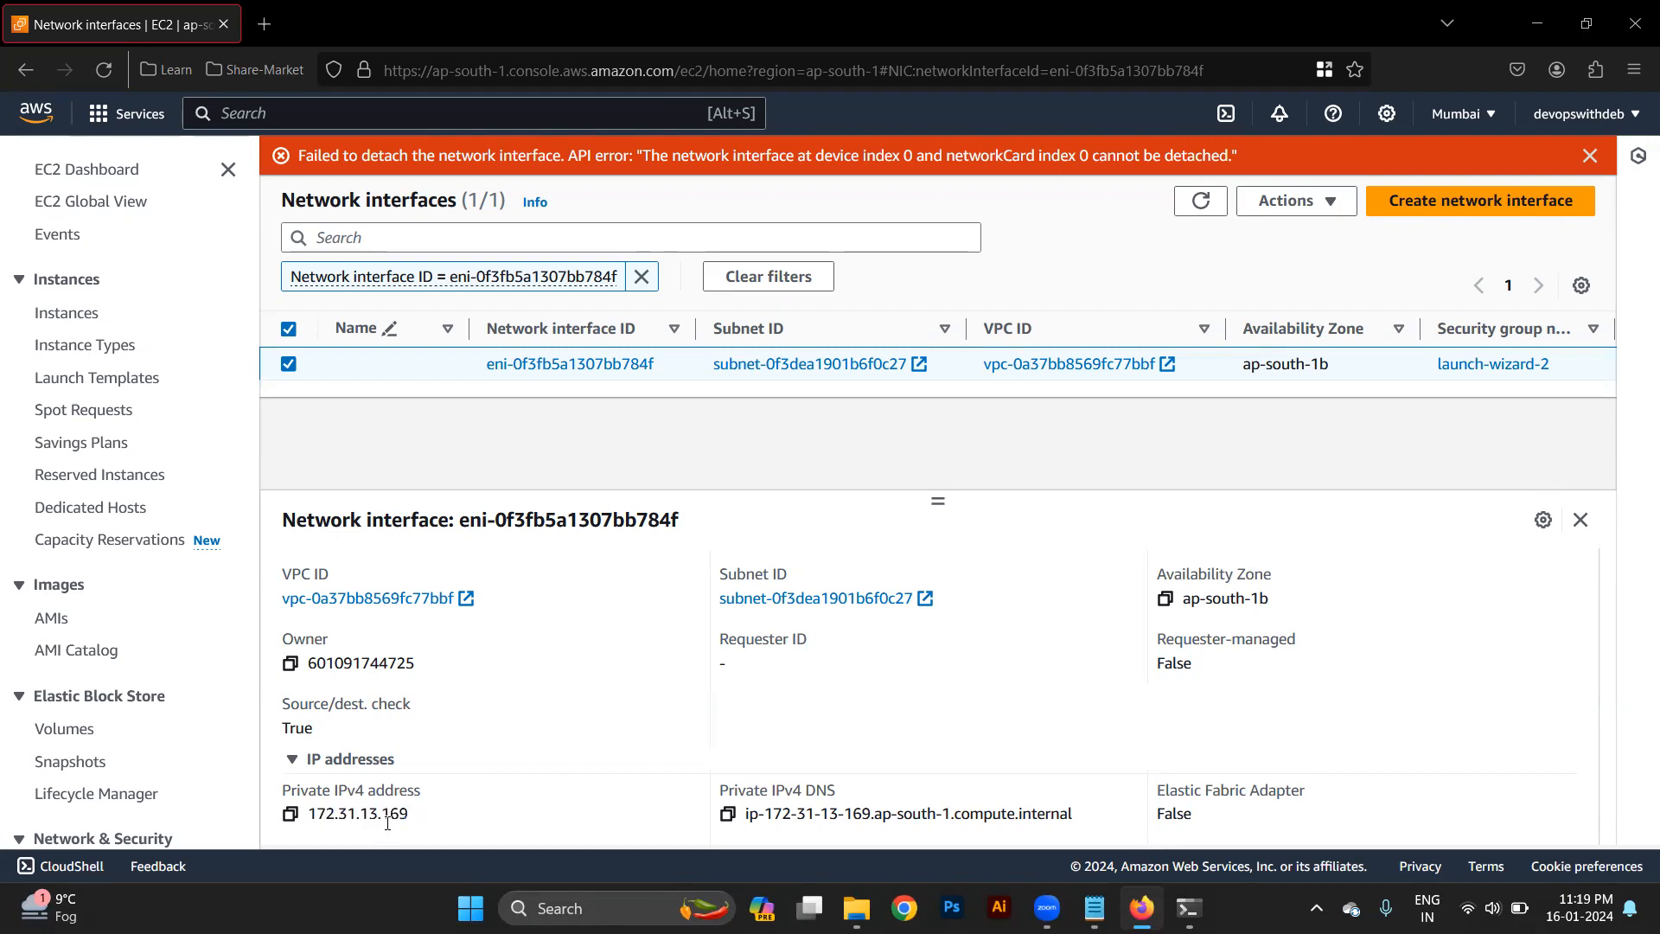
Step: Review the option to delete the network interface eni-0f3fb5a1307bb784f on instance termination, and close the settings without saving
left_click(1320, 205)
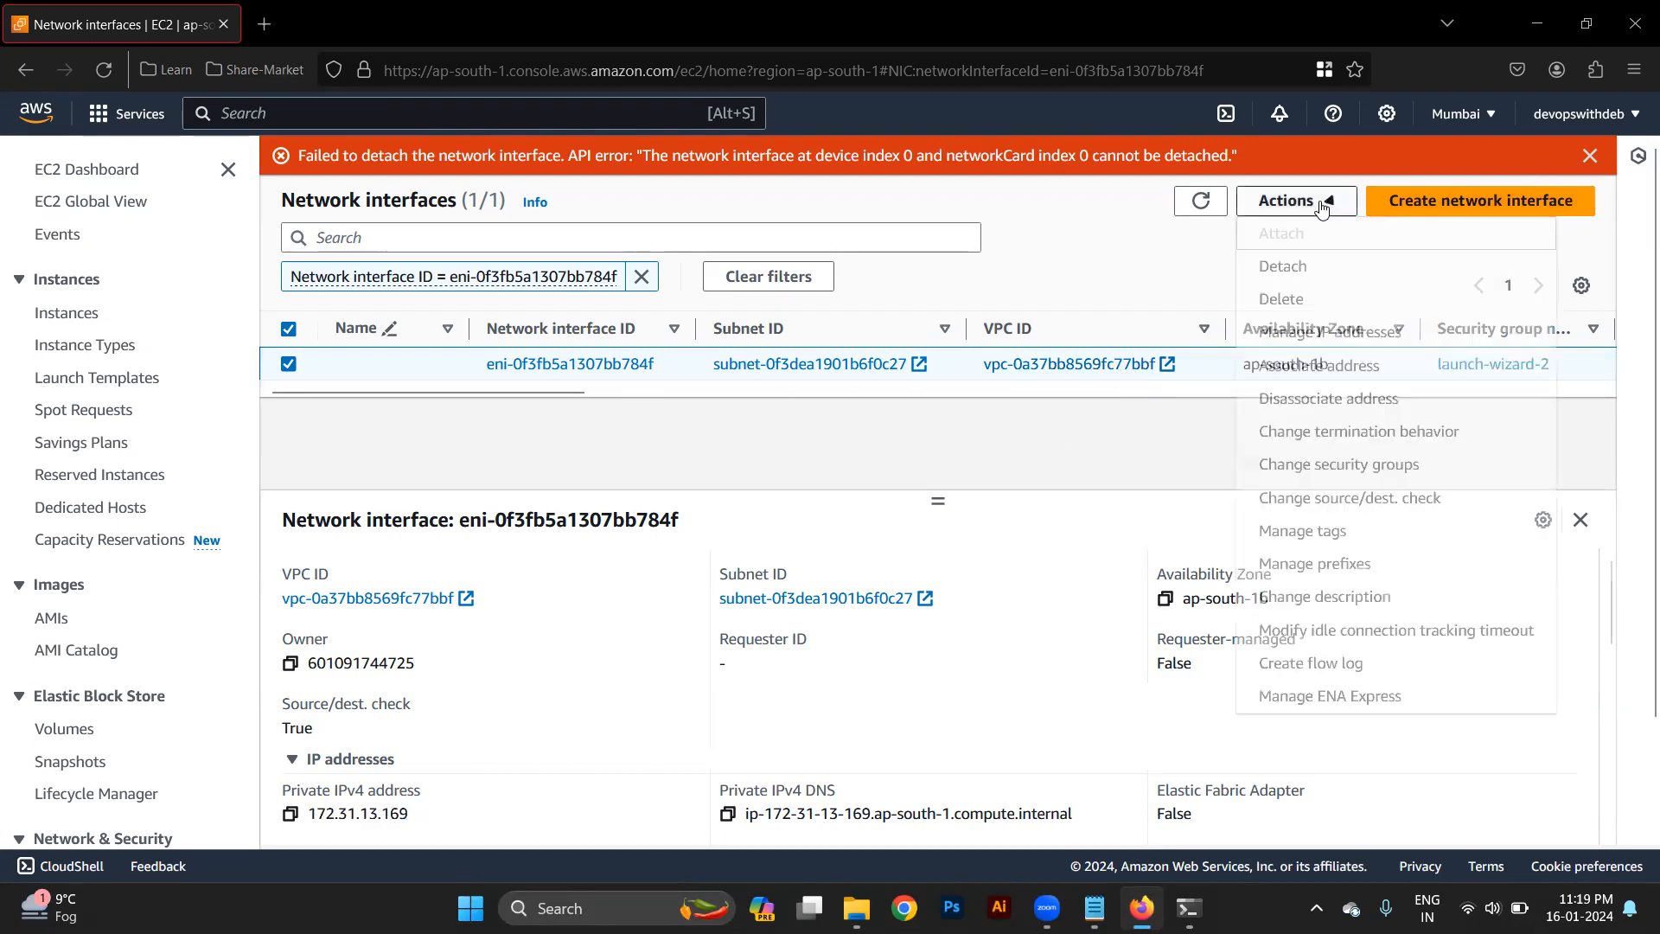
left_click(1312, 433)
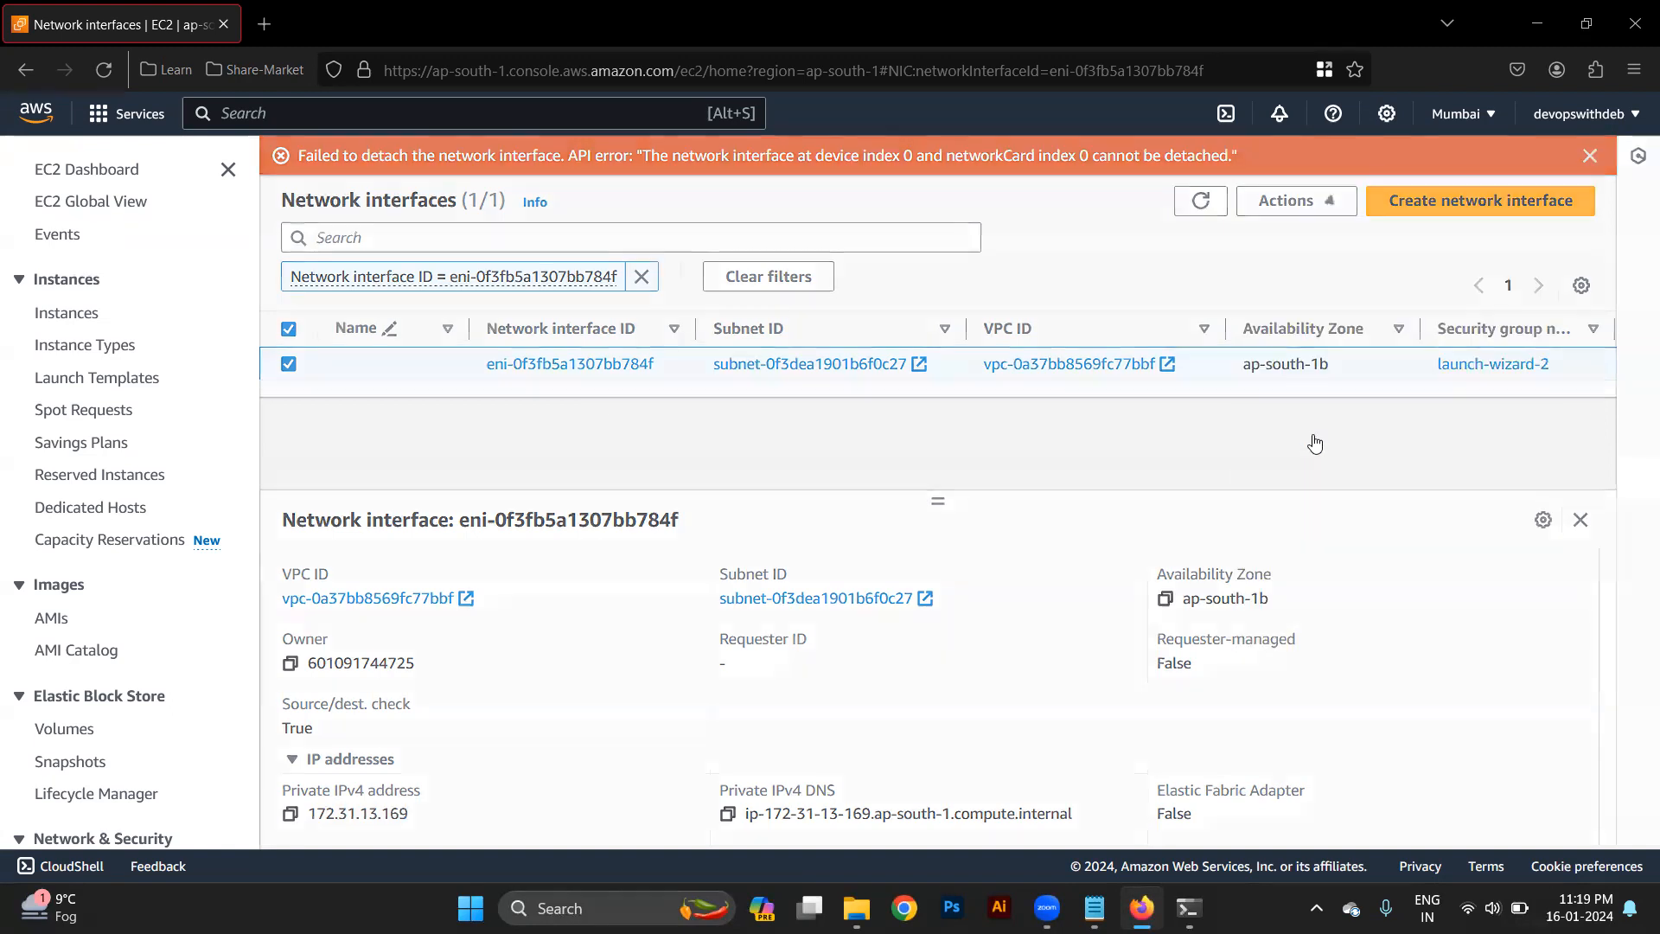
left_click(664, 545)
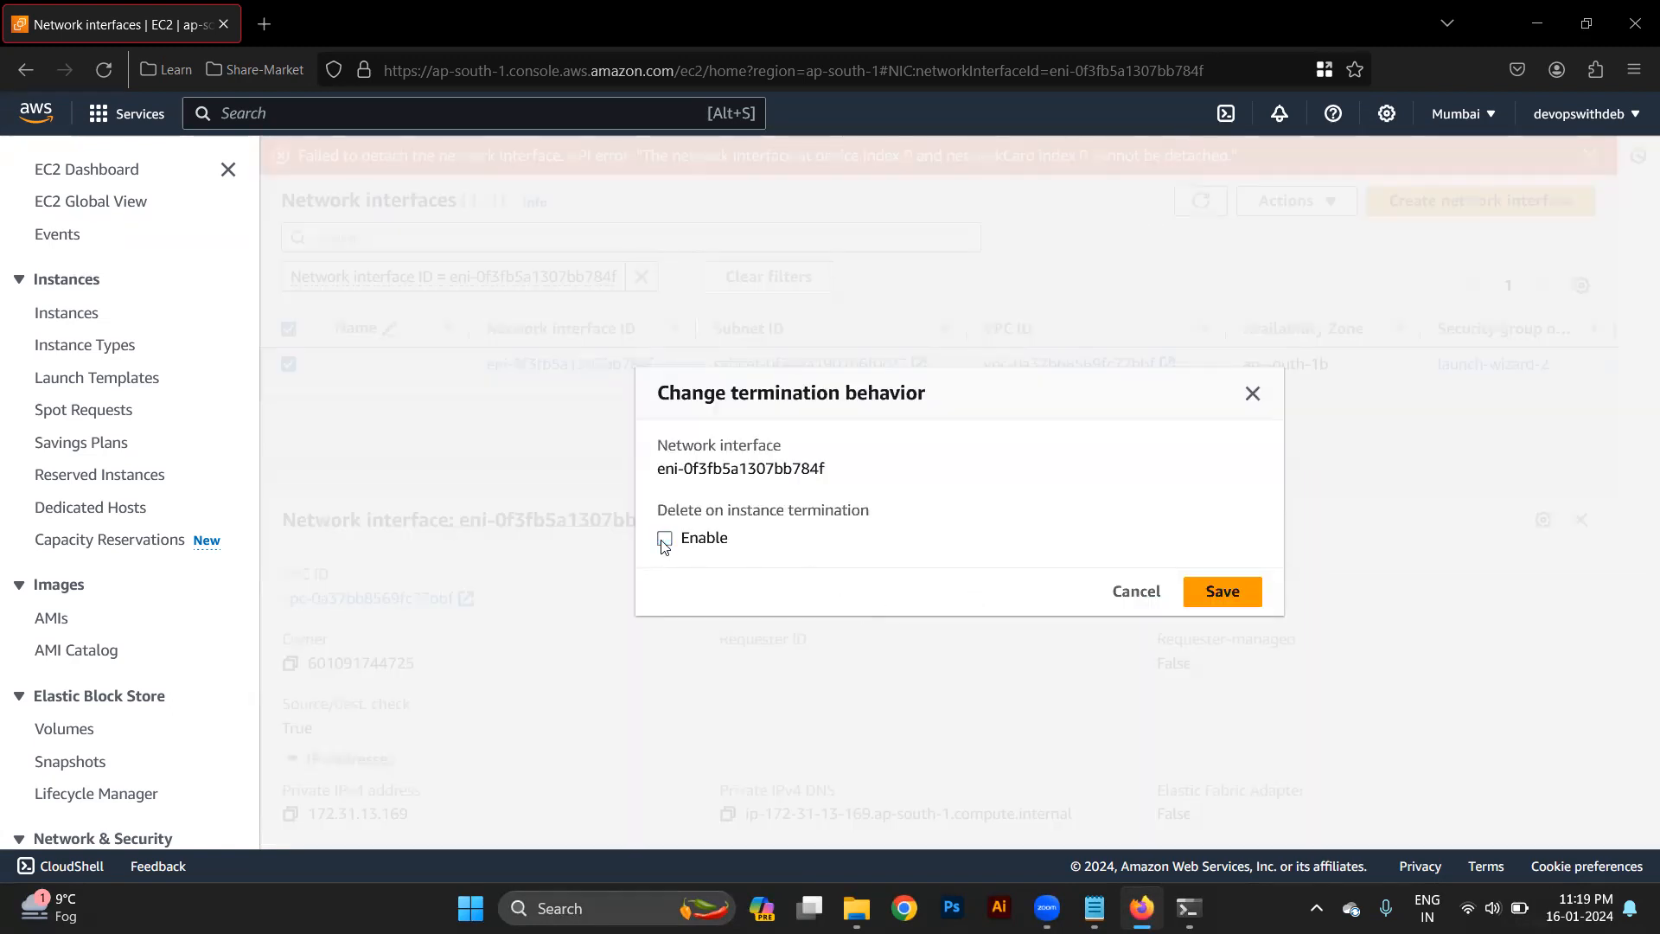
left_click(1253, 395)
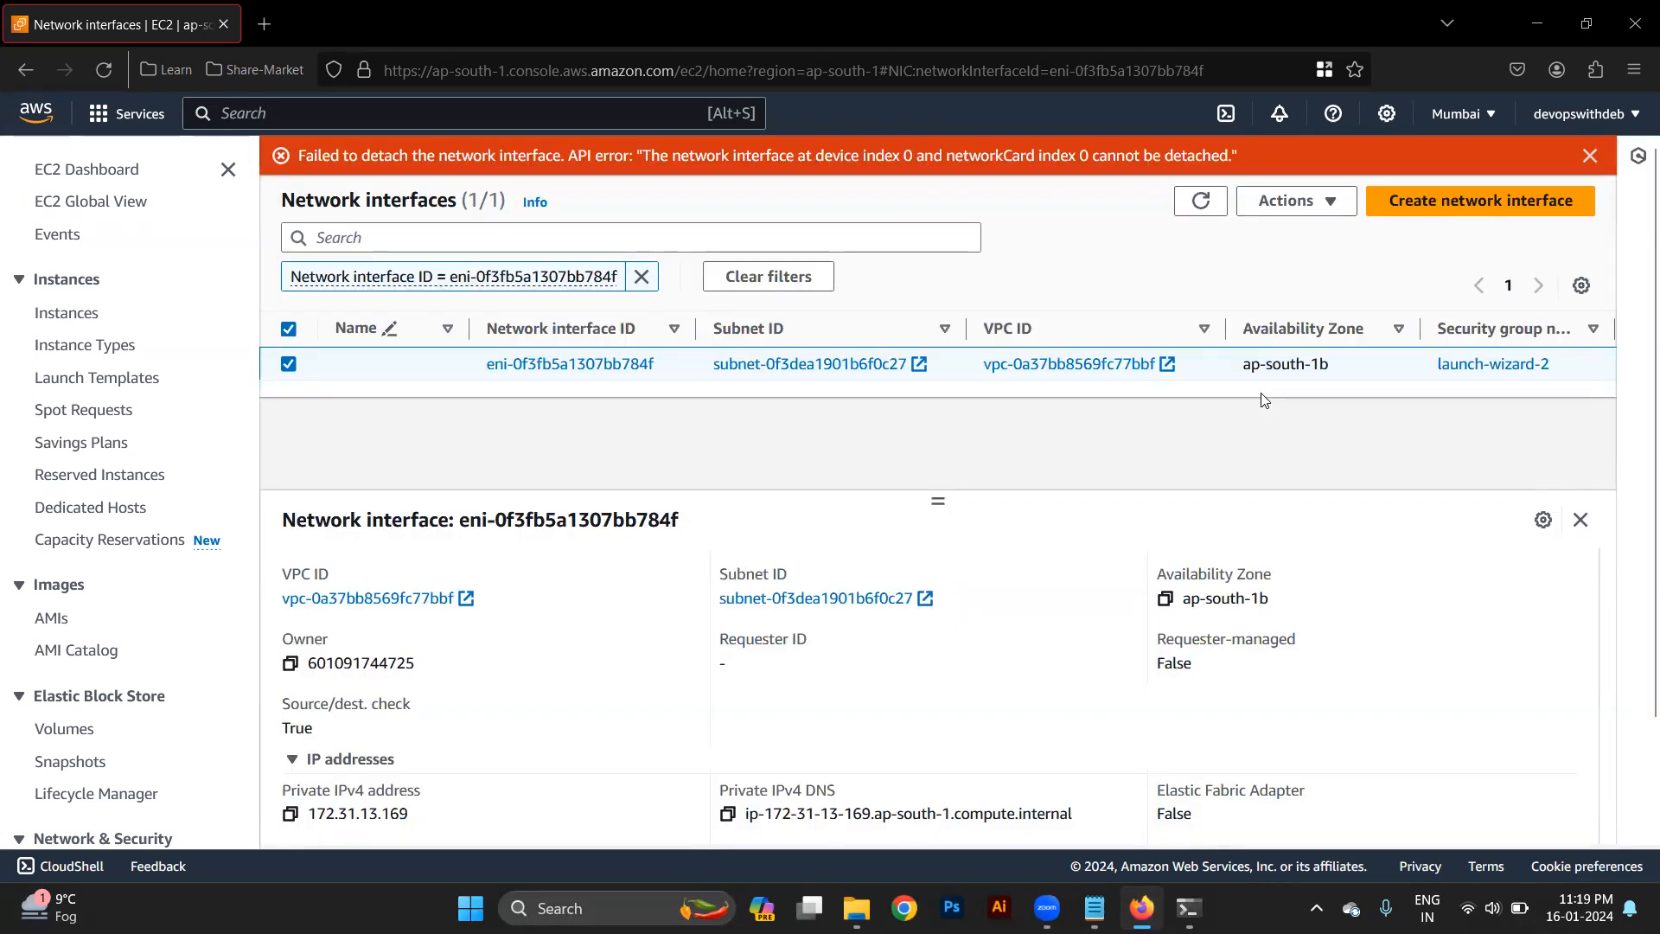
Step: Start attaching a network interface to the First instance, check which interfaces are available, and return to the instances list
left_click(86, 318)
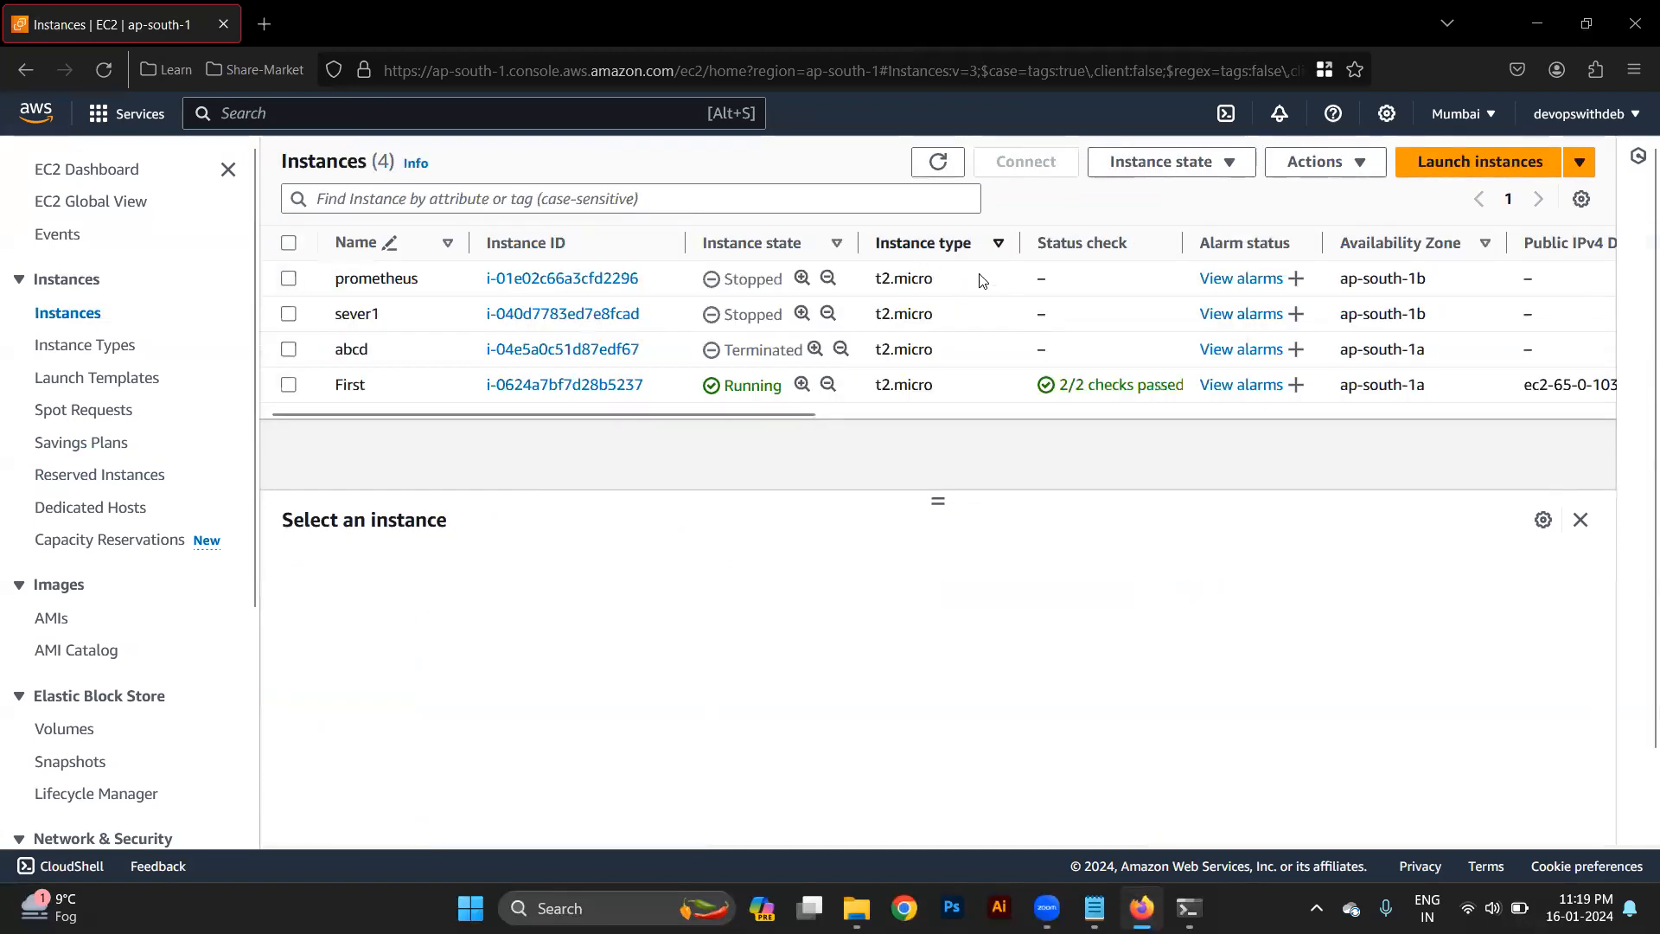
left_click(1003, 386)
left_click(1319, 165)
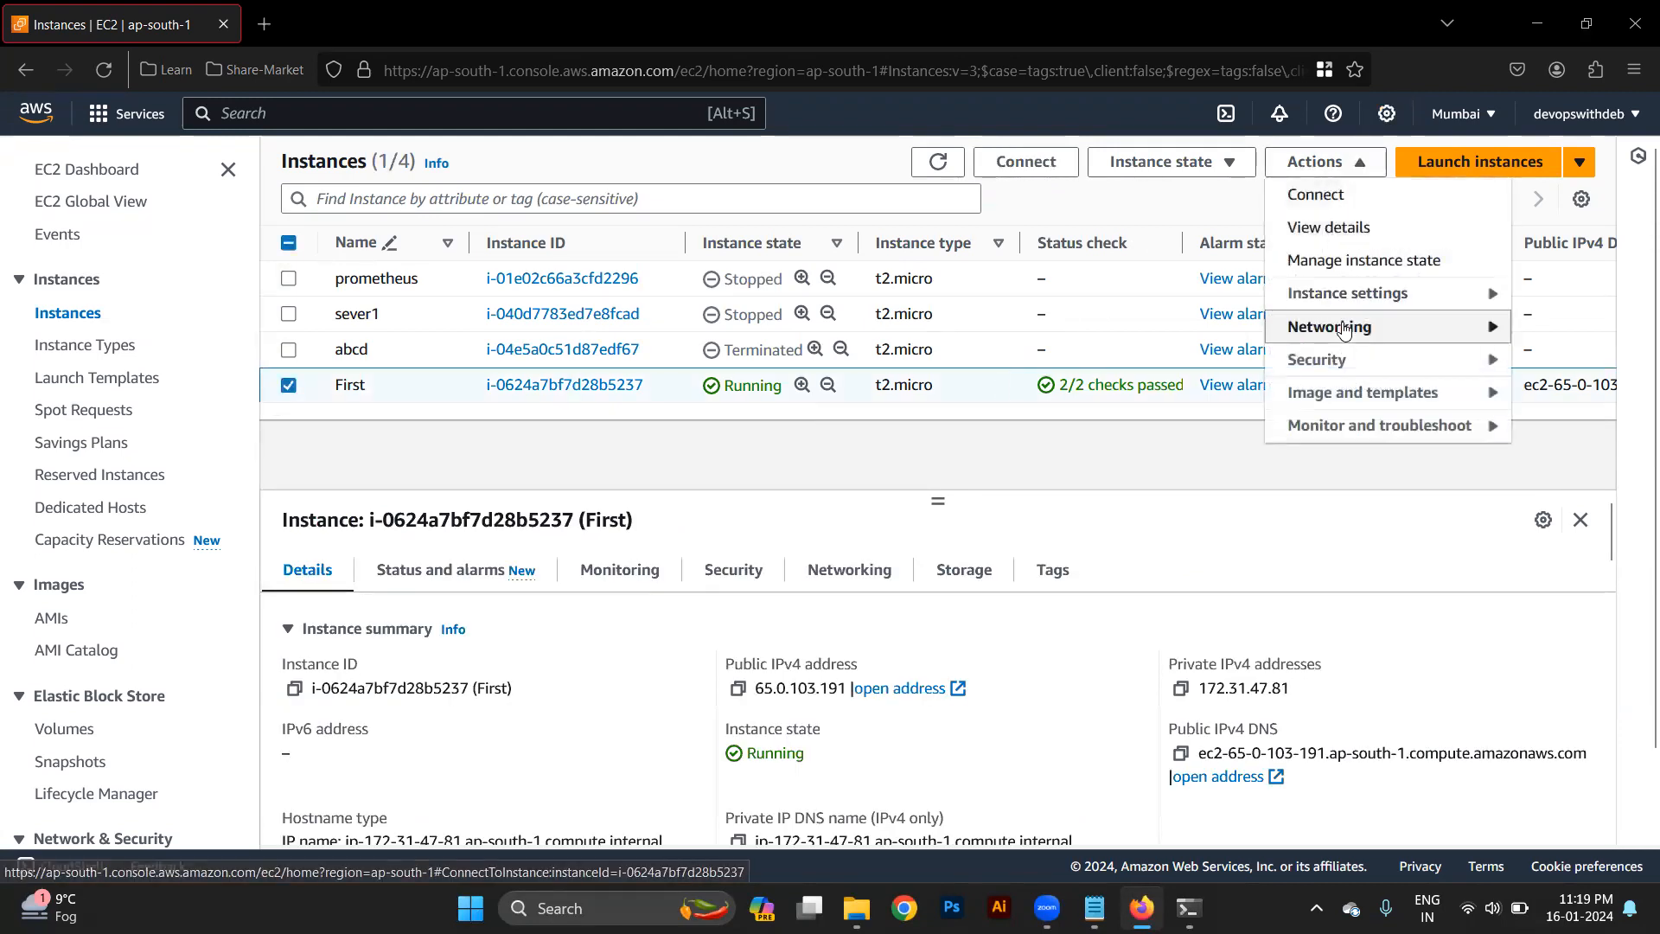
mouse_move(1349, 336)
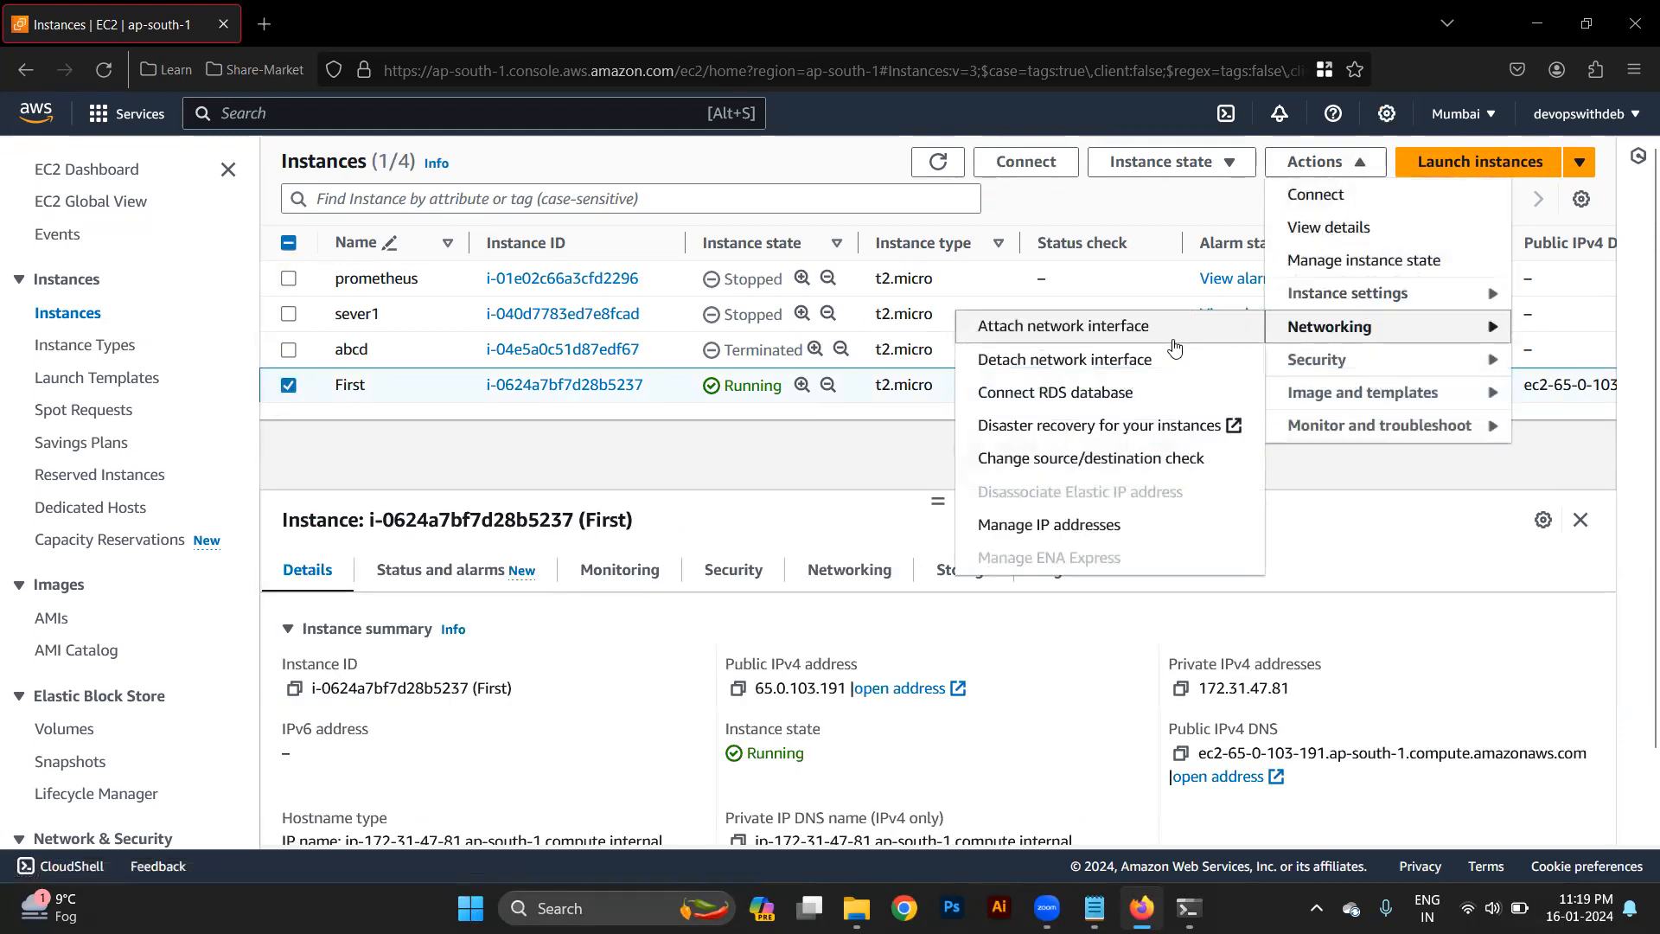
left_click(1092, 335)
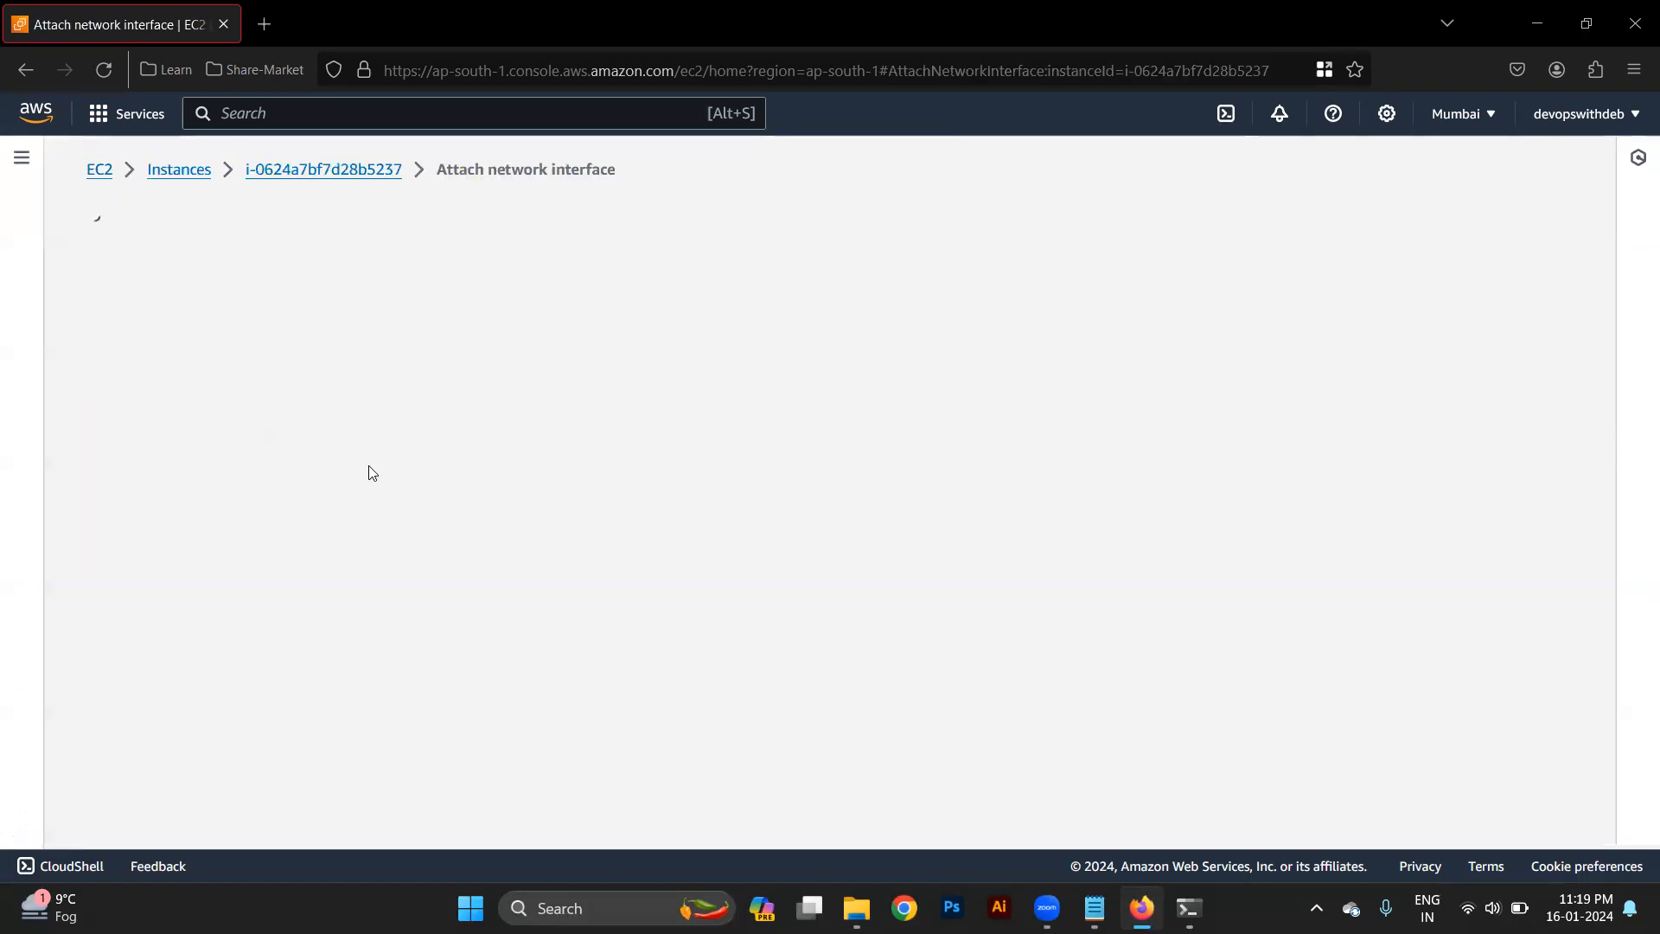
left_click(199, 459)
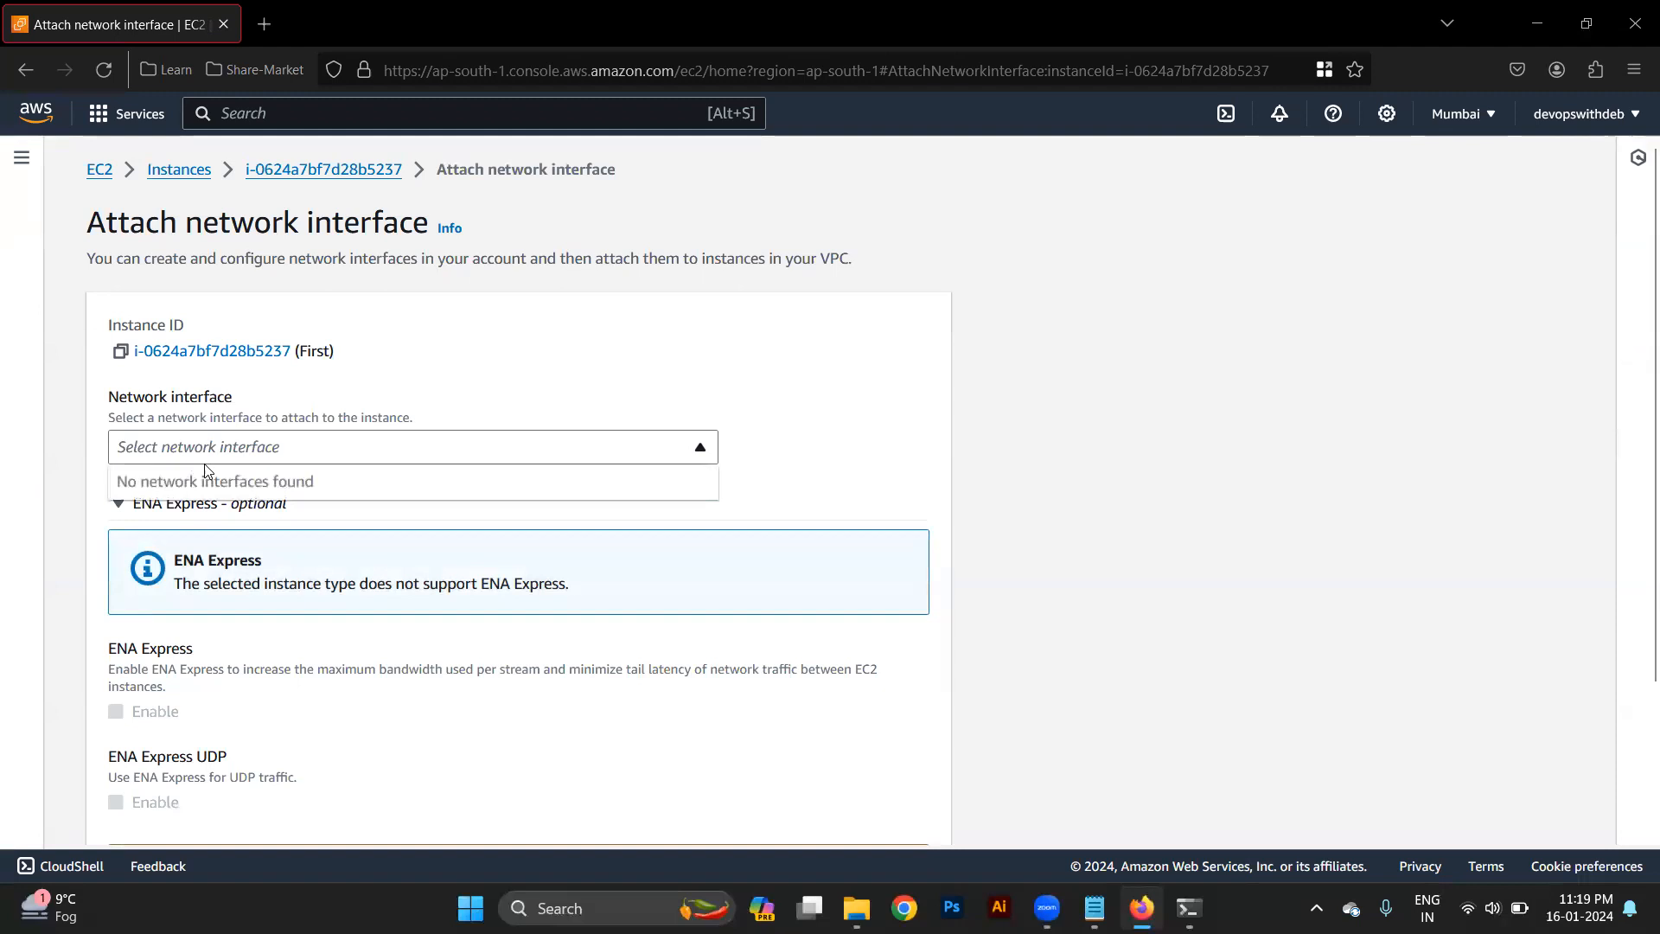
left_click(367, 453)
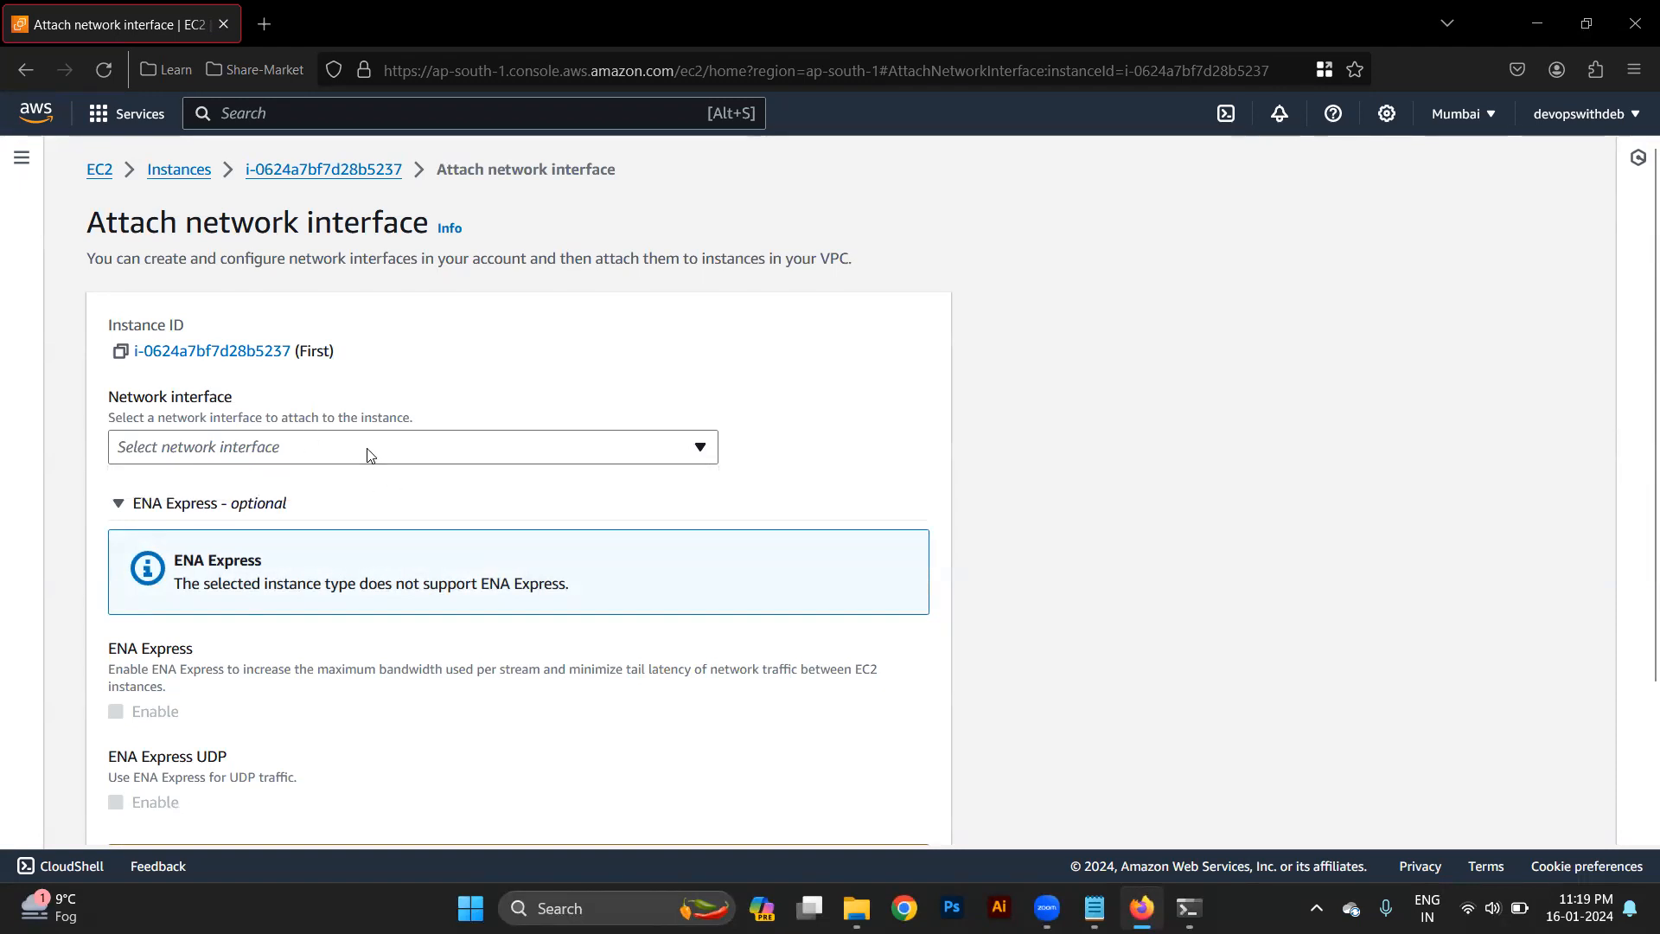
scroll(368, 454, "down", 3)
scroll(368, 454, "up", 3)
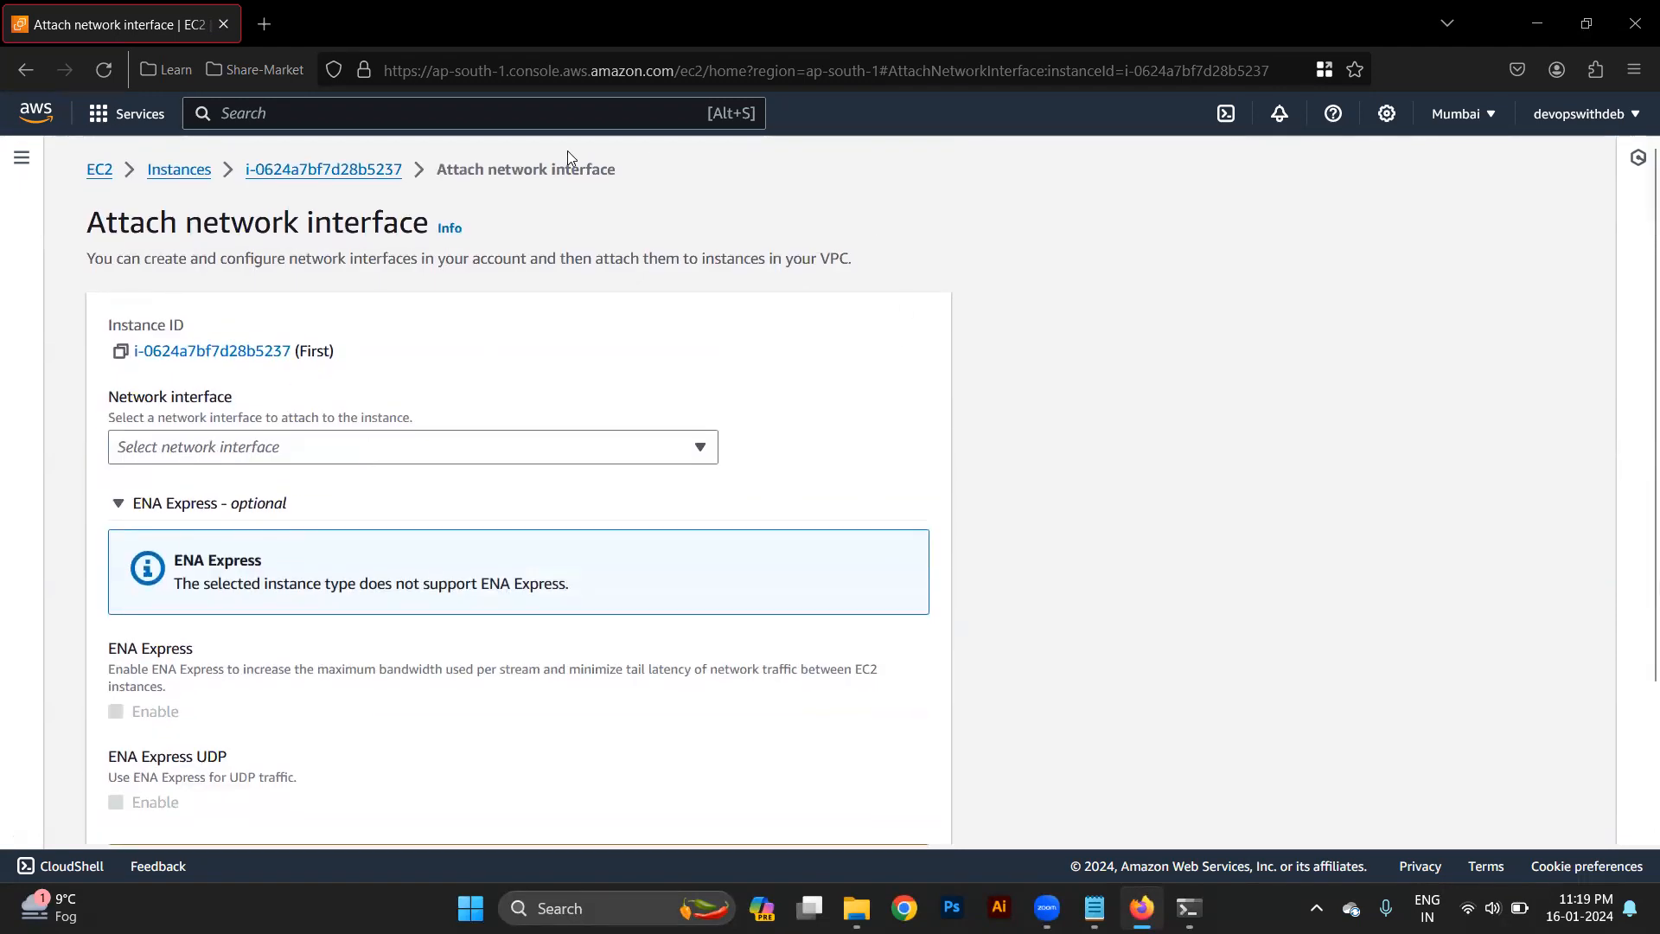
left_click(192, 171)
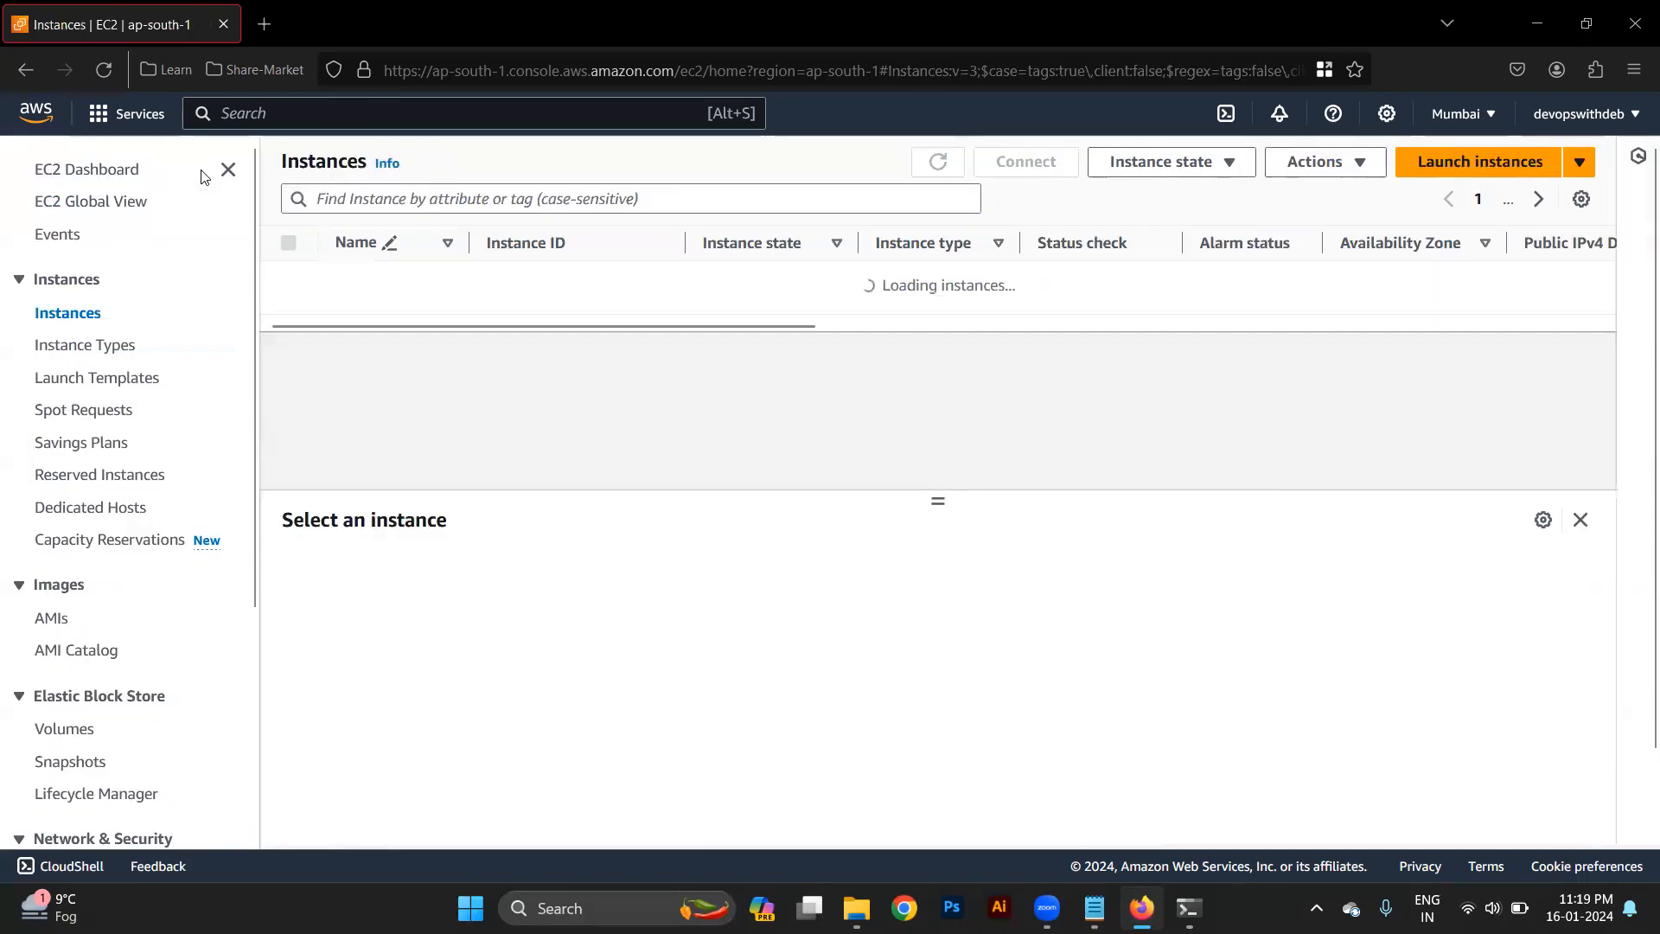
Step: Start creating a network interface, examine the description and subnet options, and leave the form for the EC2 dashboard
scroll(34, 586, "down", 4)
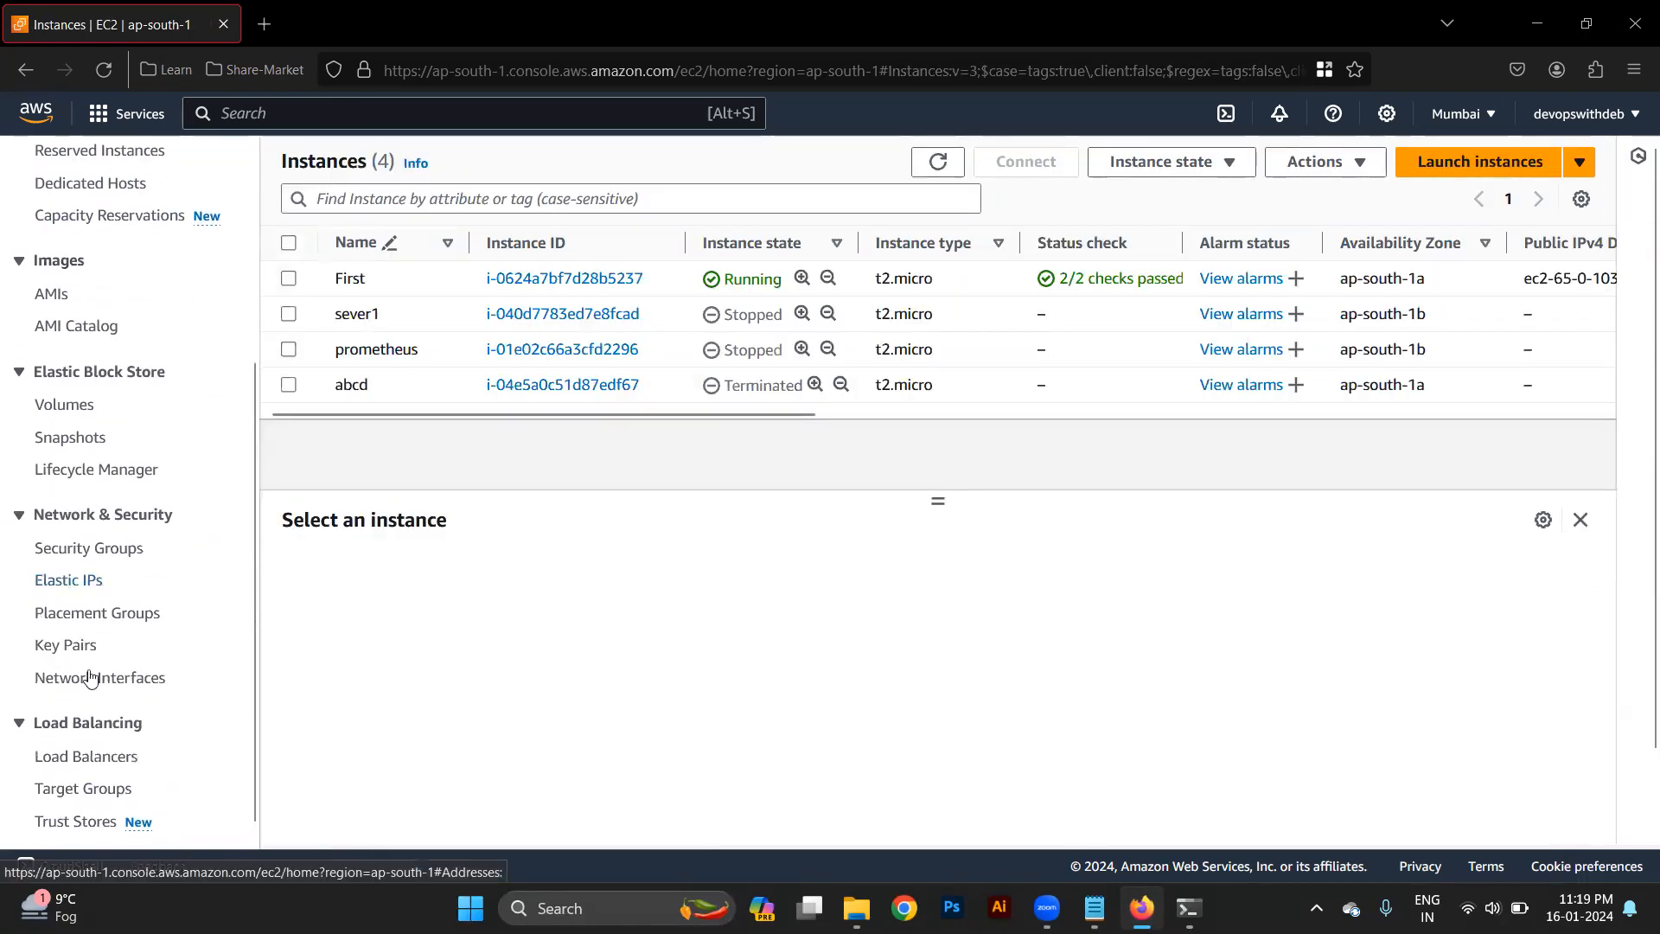
left_click(102, 679)
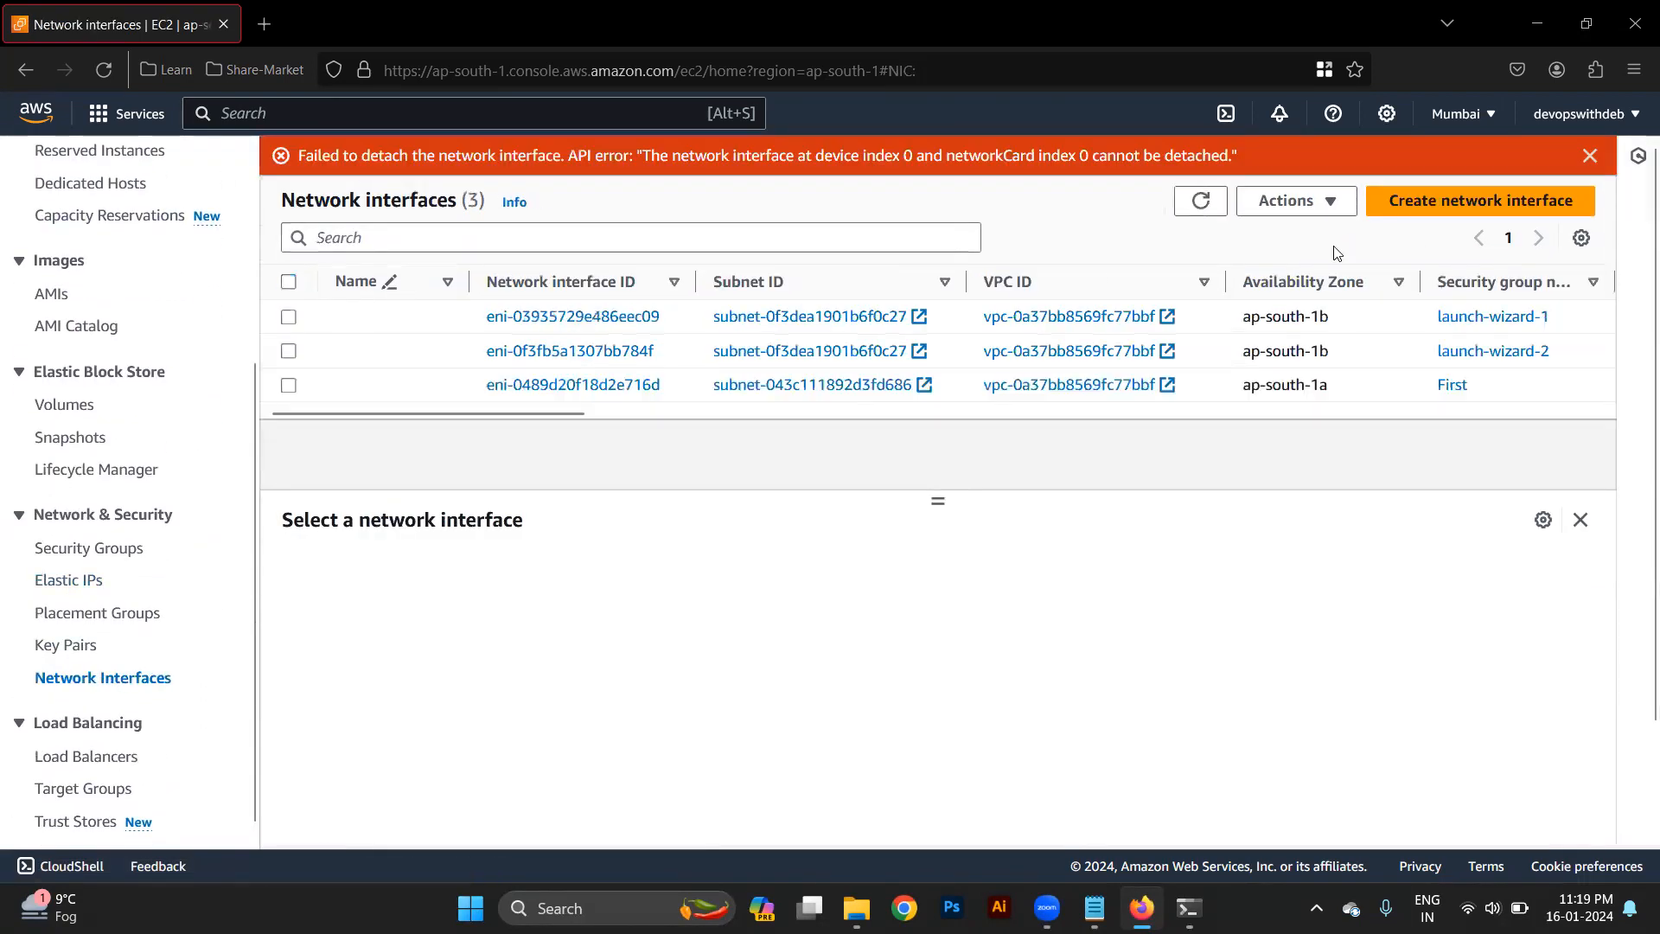
left_click(1450, 206)
left_click(401, 446)
left_click(386, 573)
scroll(382, 574, "down", 2)
scroll(345, 545, "up", 2)
left_click(181, 545)
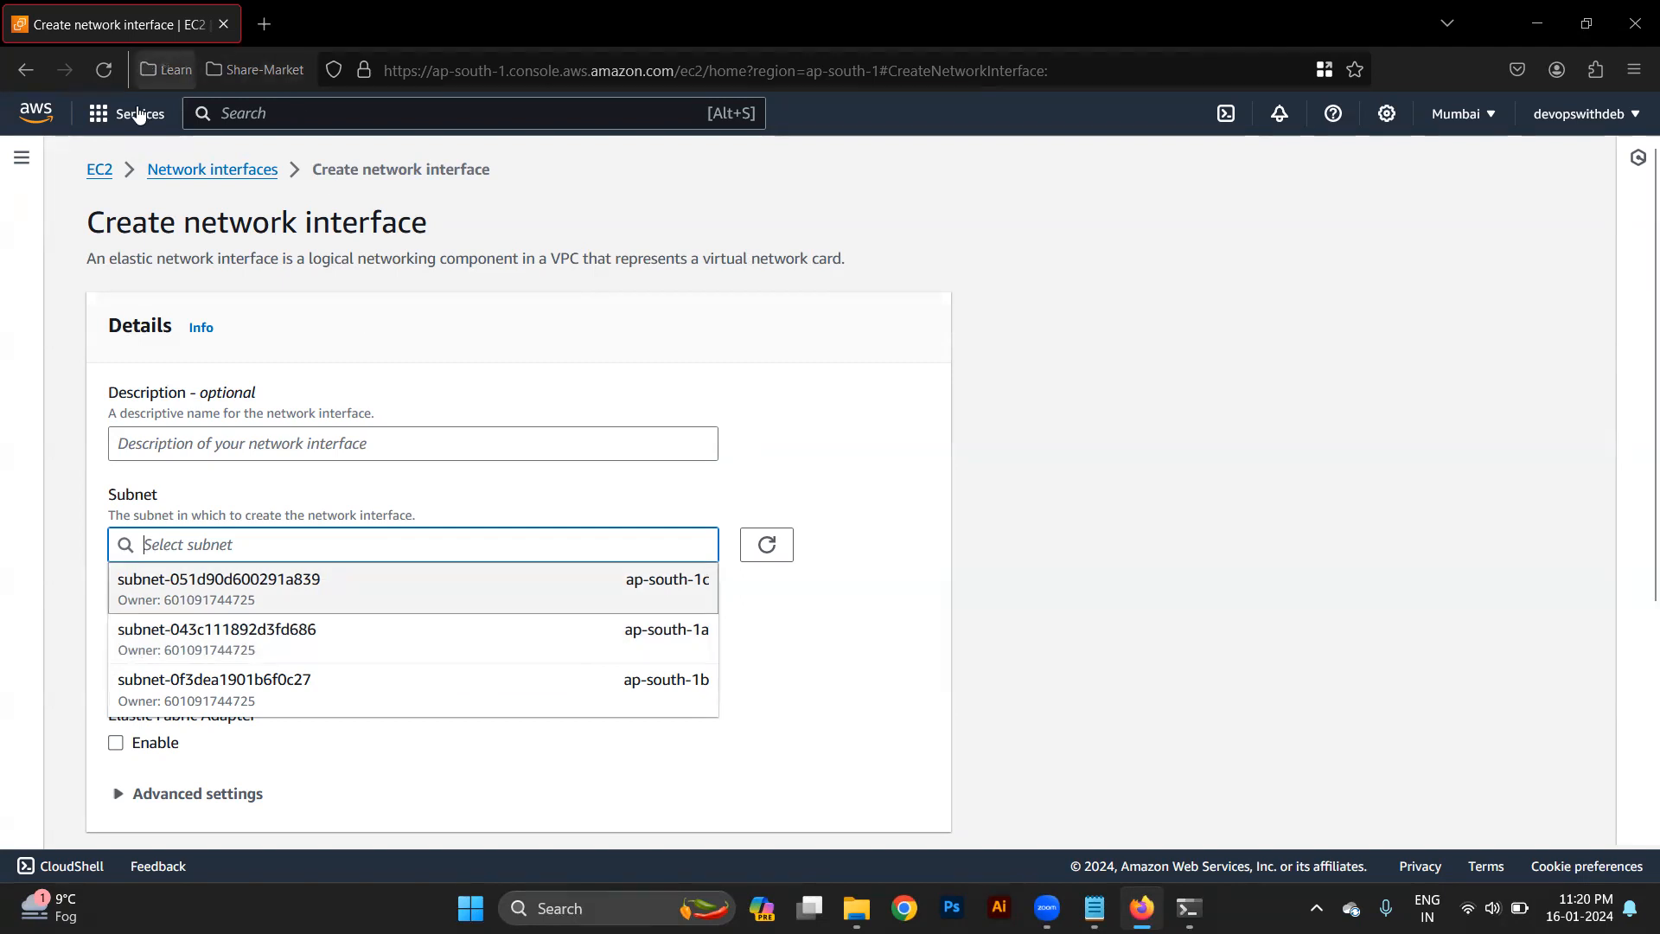
left_click(99, 171)
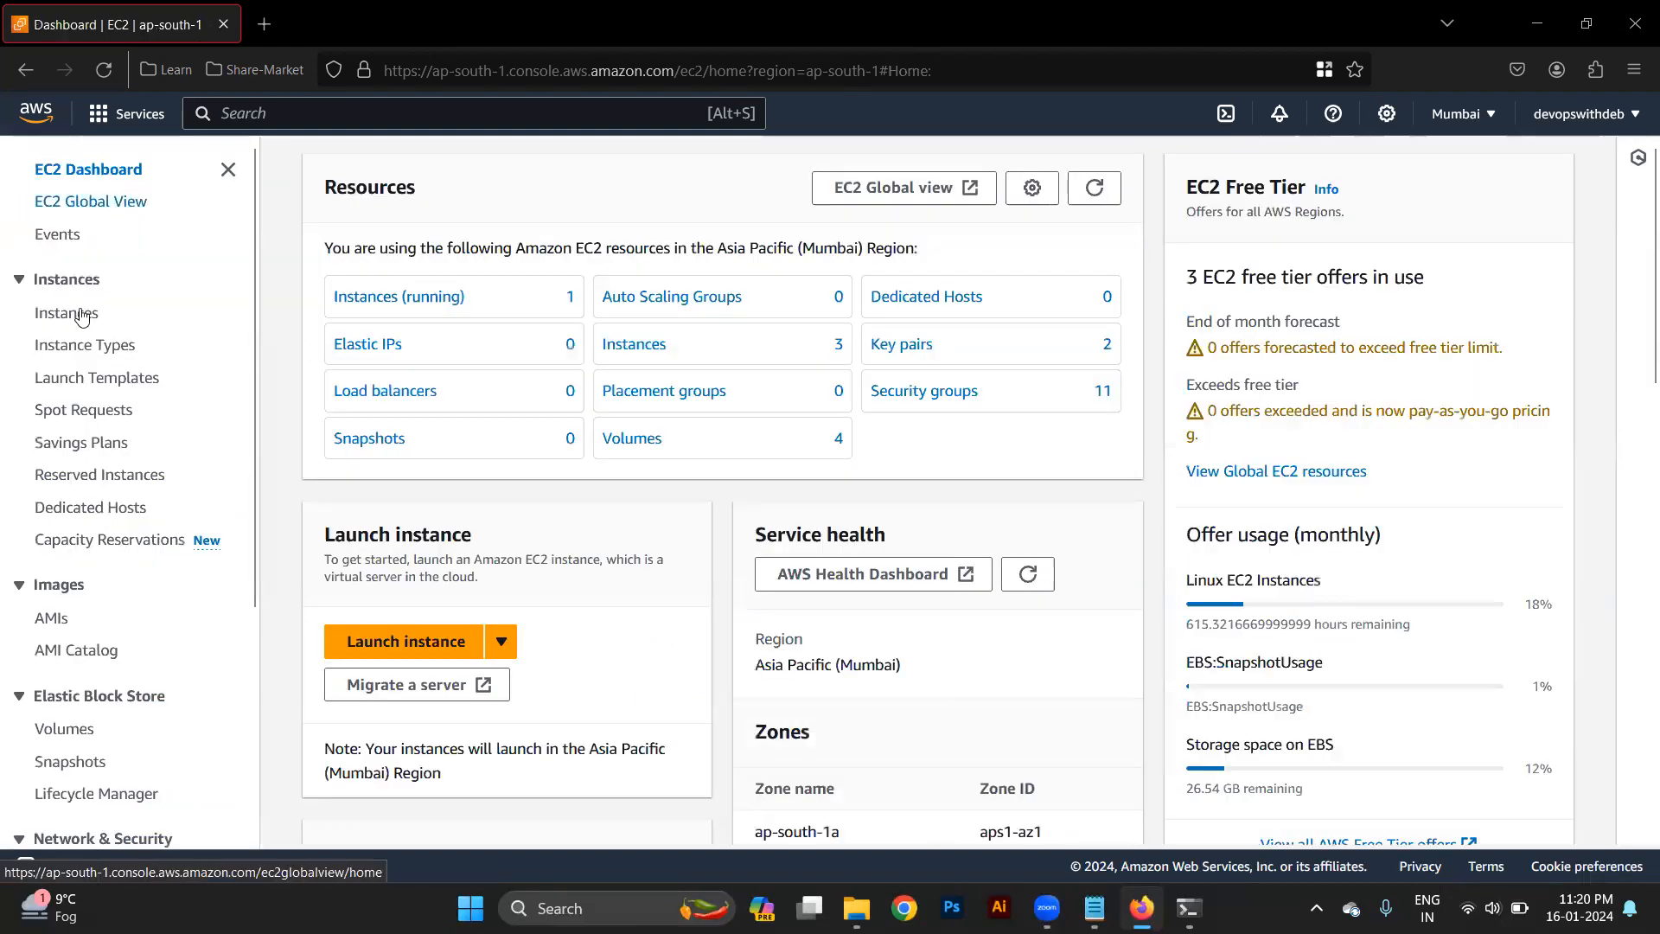
Step: Examine the subnet ID in the details of the running First instance
left_click(394, 298)
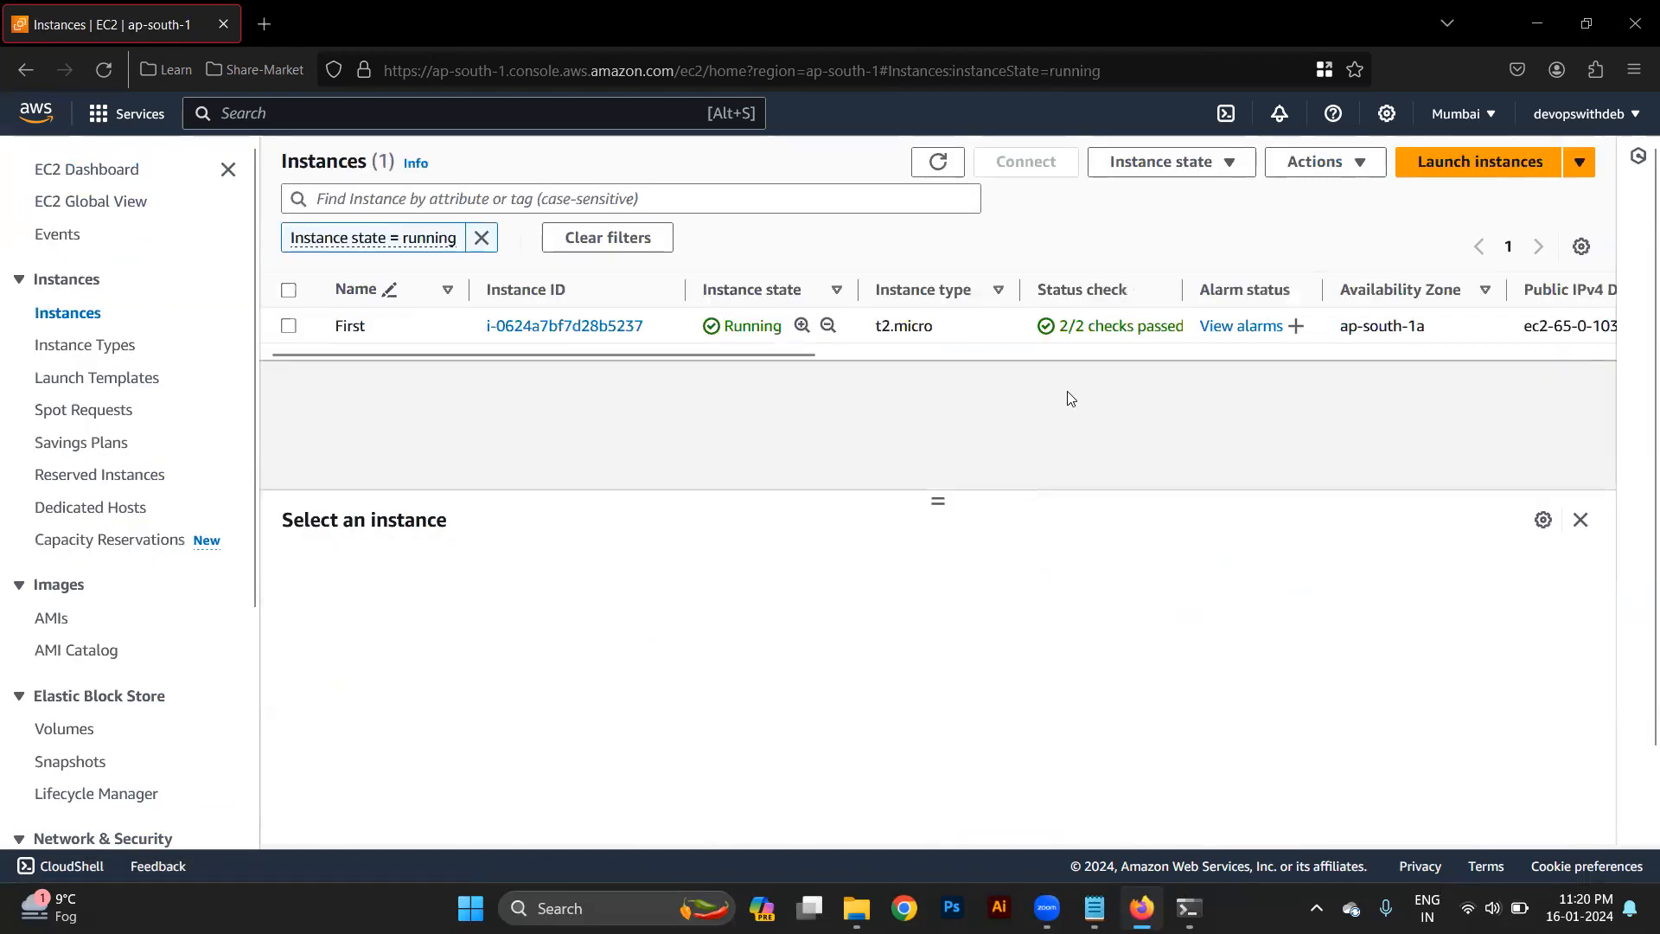
left_click(1005, 333)
scroll(1136, 729, "down", 3)
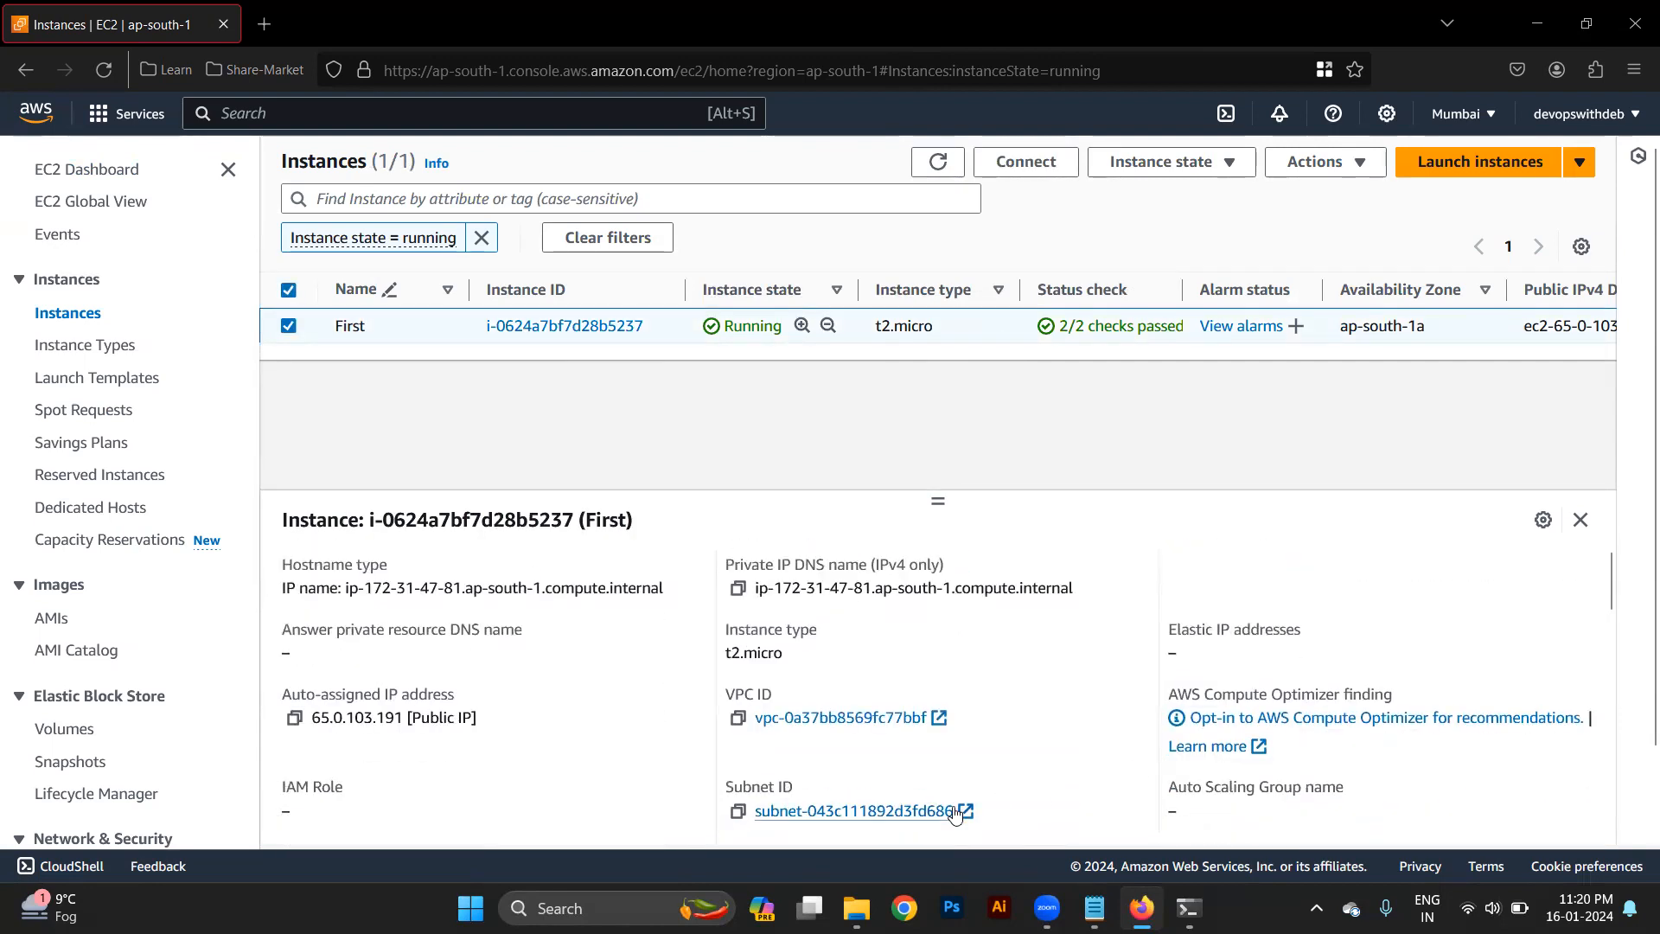
scroll(931, 794, "down", 2)
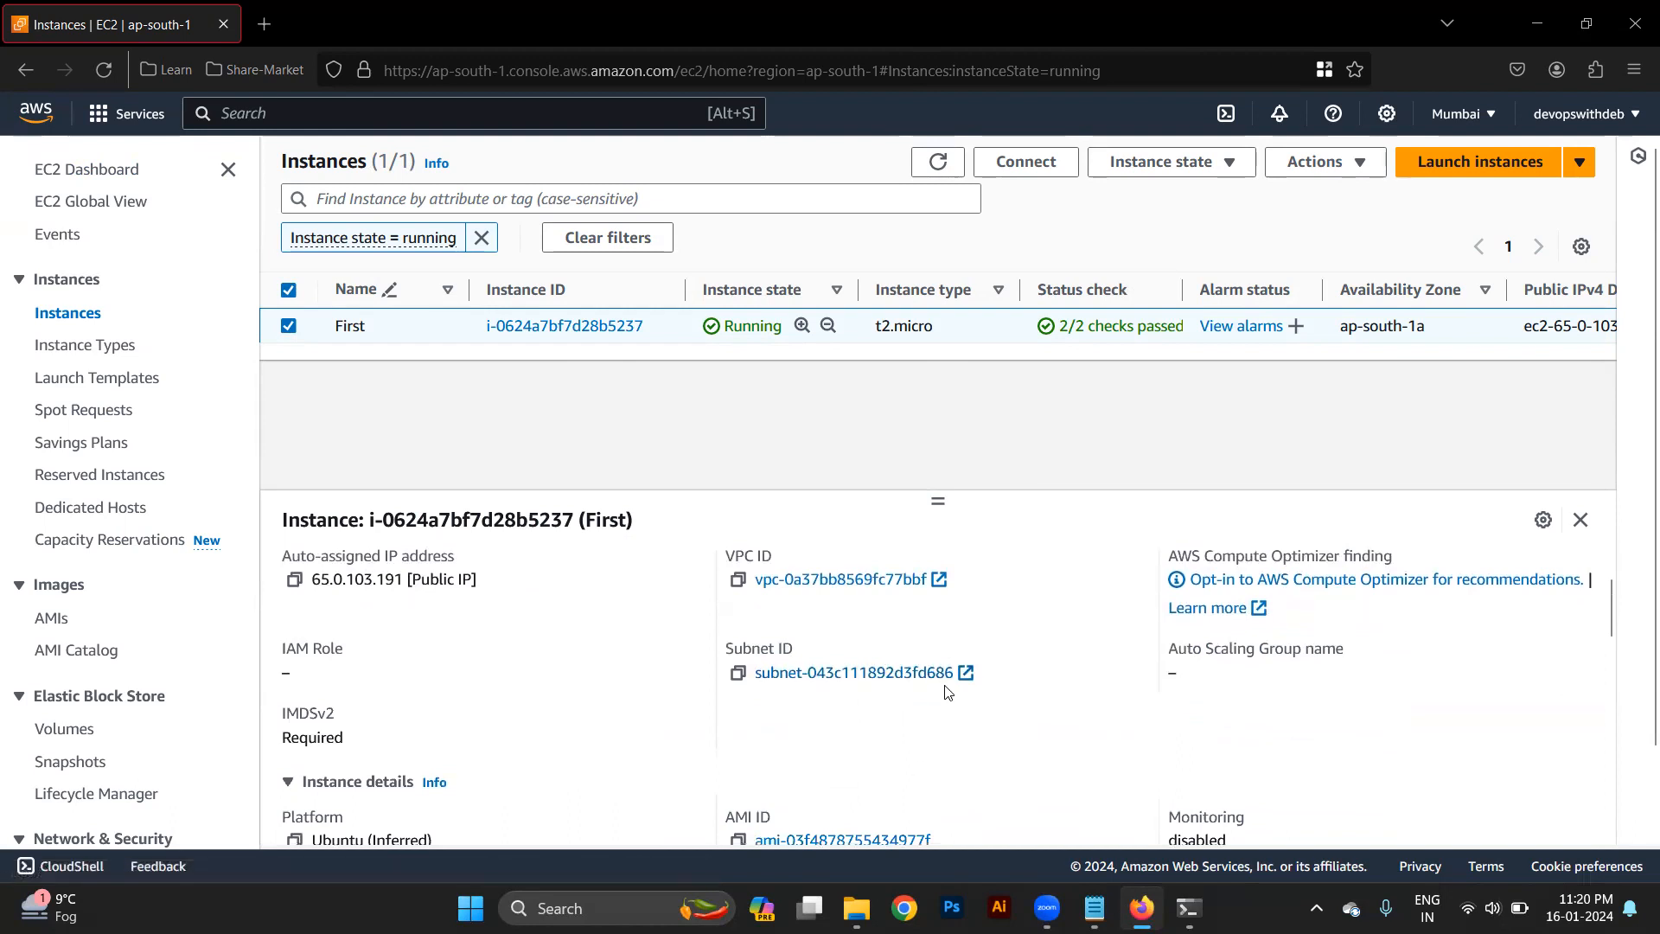
Step: Start creating a network interface with the description "first" in subnet-043c111892d3fd686 in the ap-south-1a zone
scroll(199, 640, "down", 5)
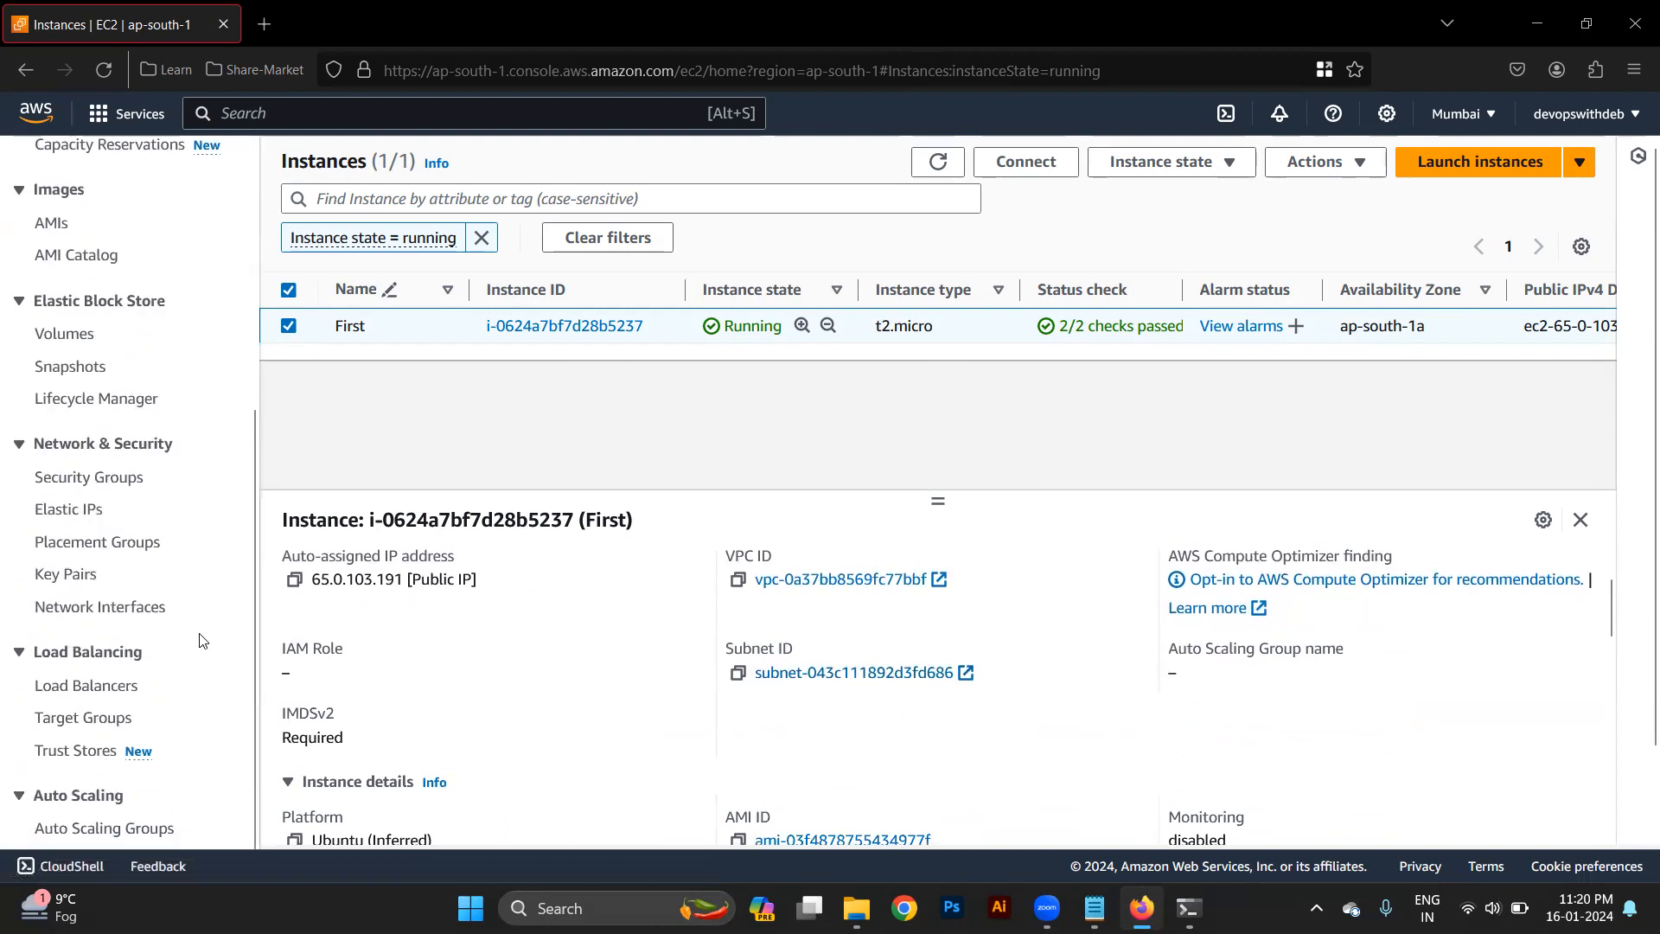
left_click(92, 616)
left_click(1451, 162)
left_click(274, 444)
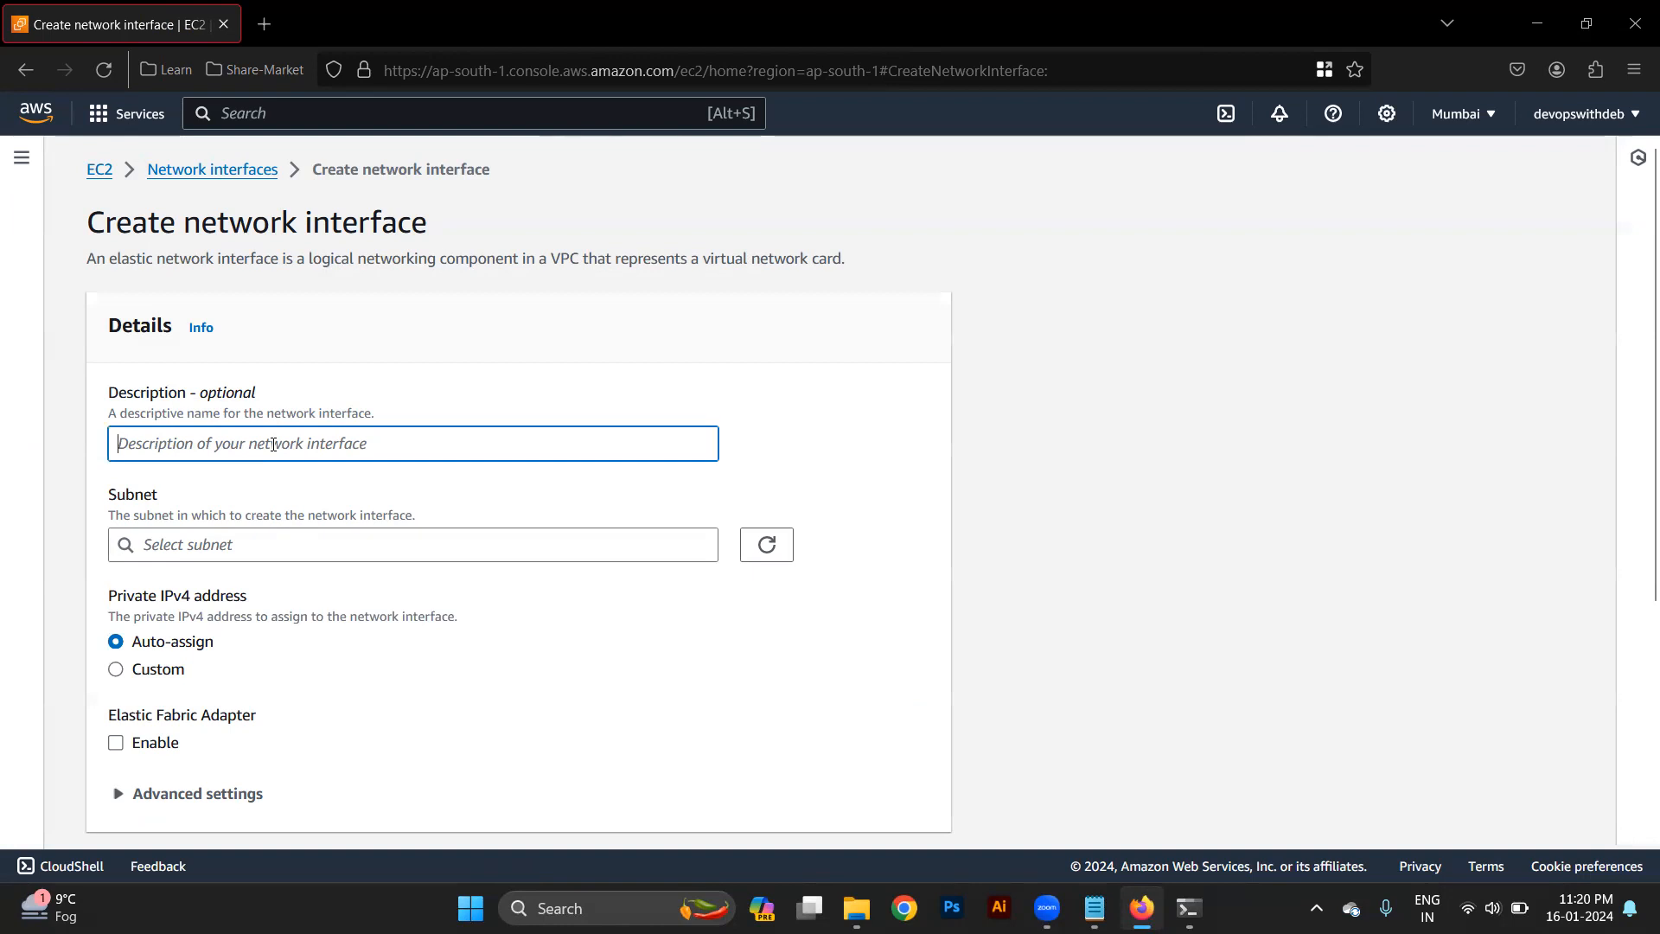
type("firs")
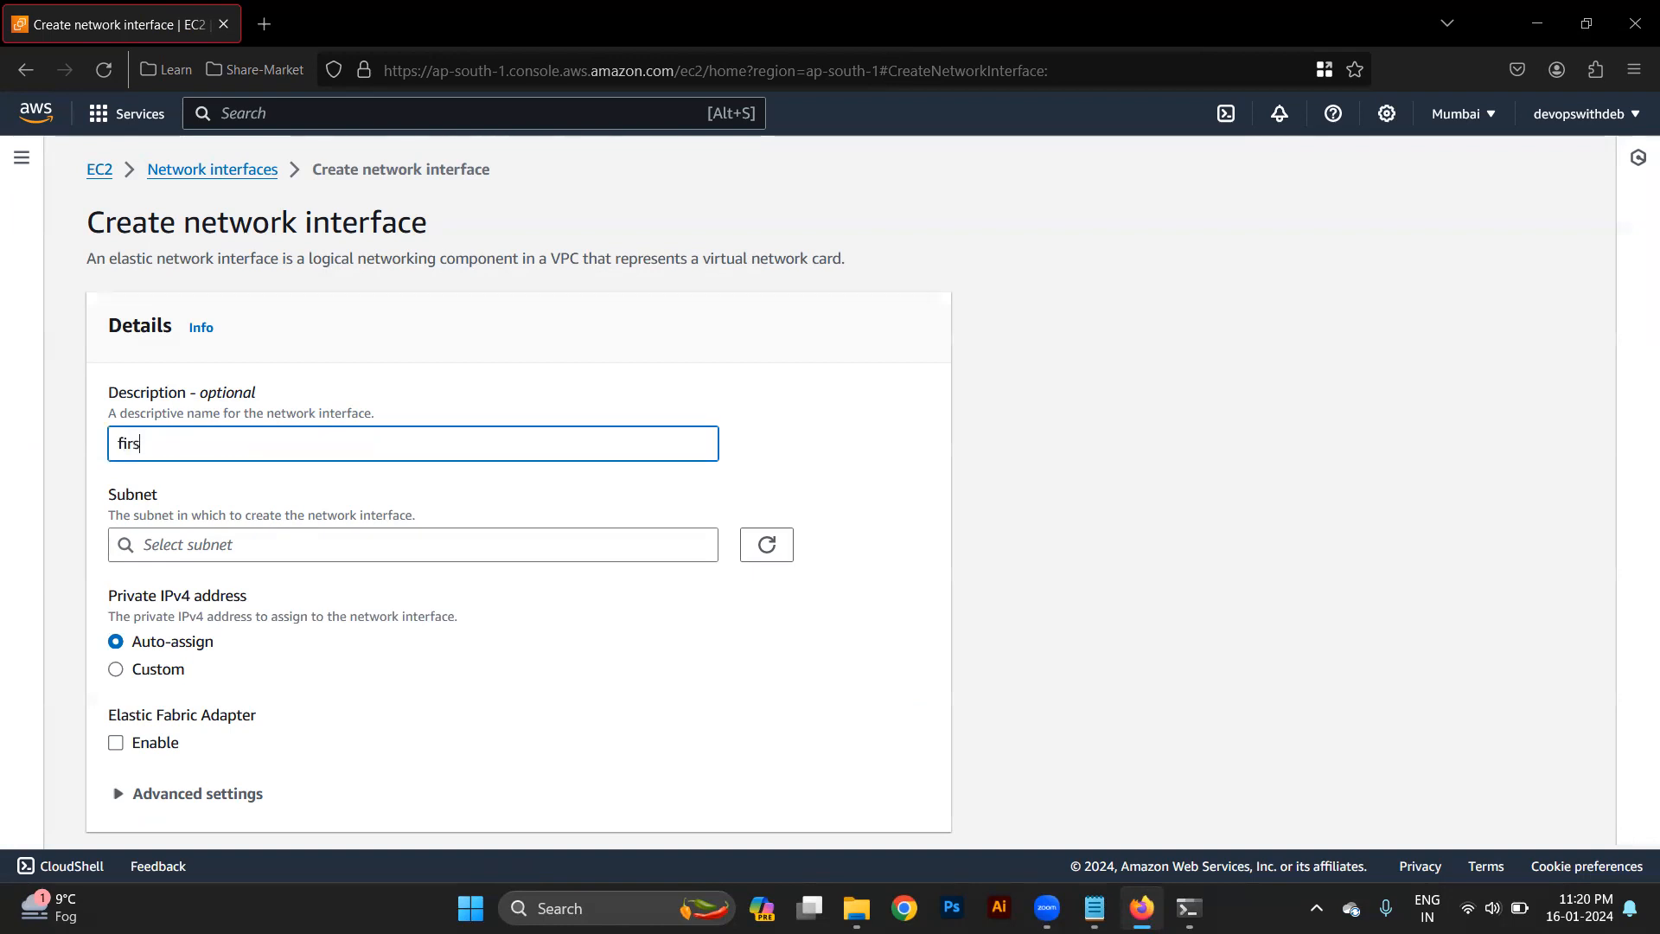
scroll(330, 294, "down", 2)
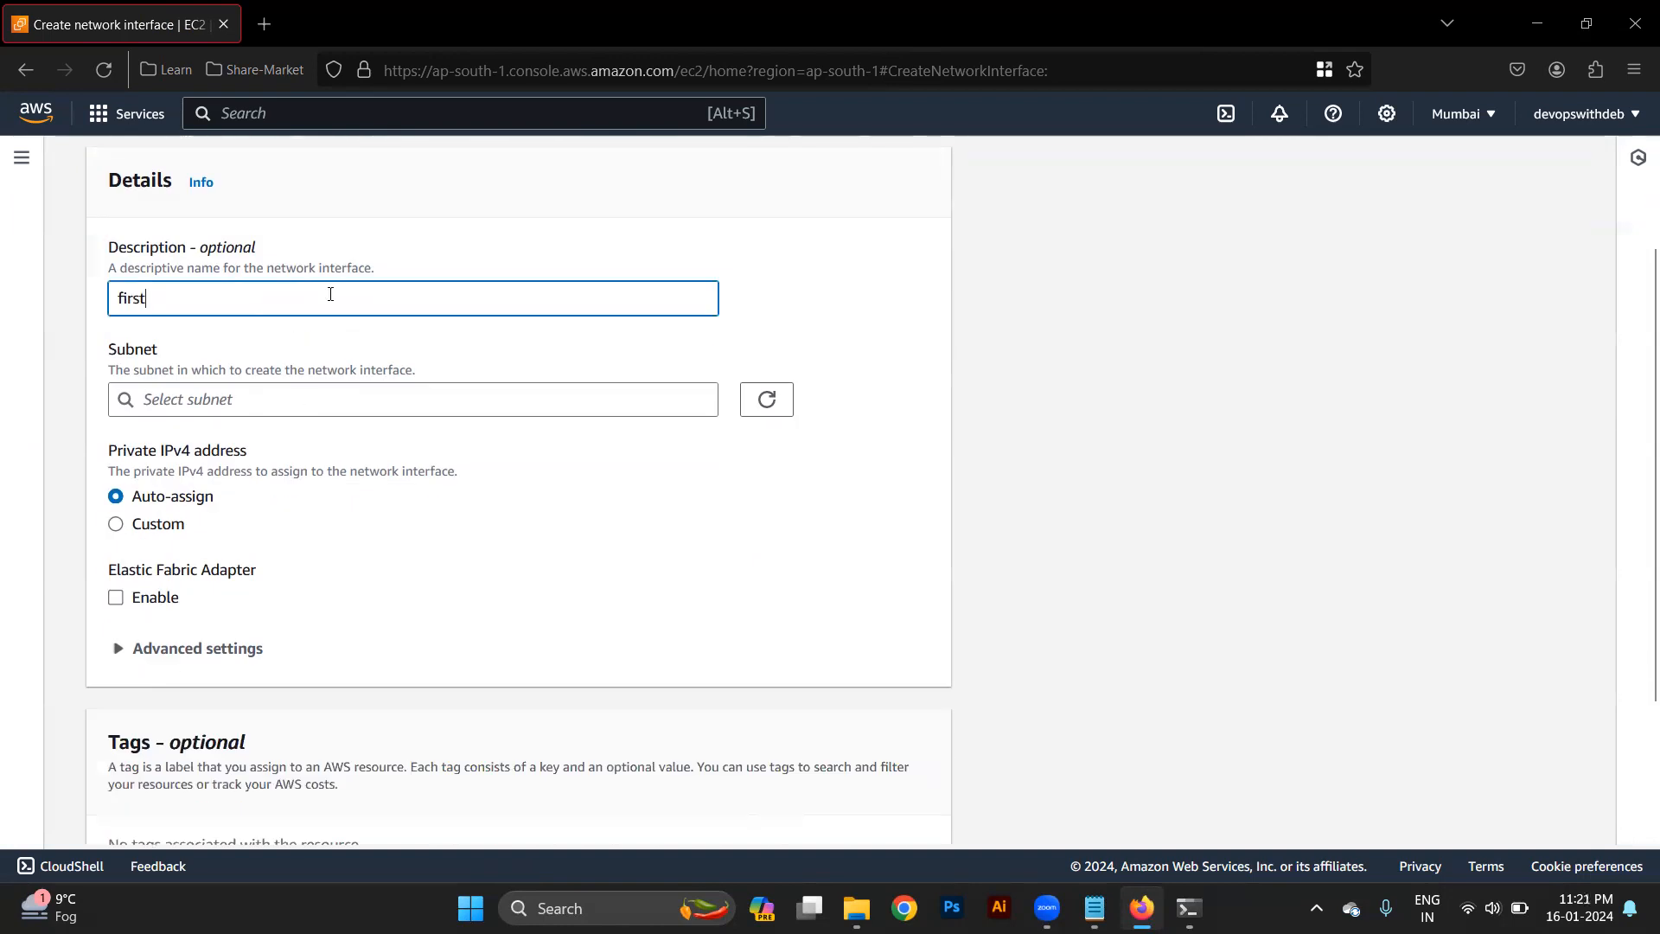
left_click(216, 393)
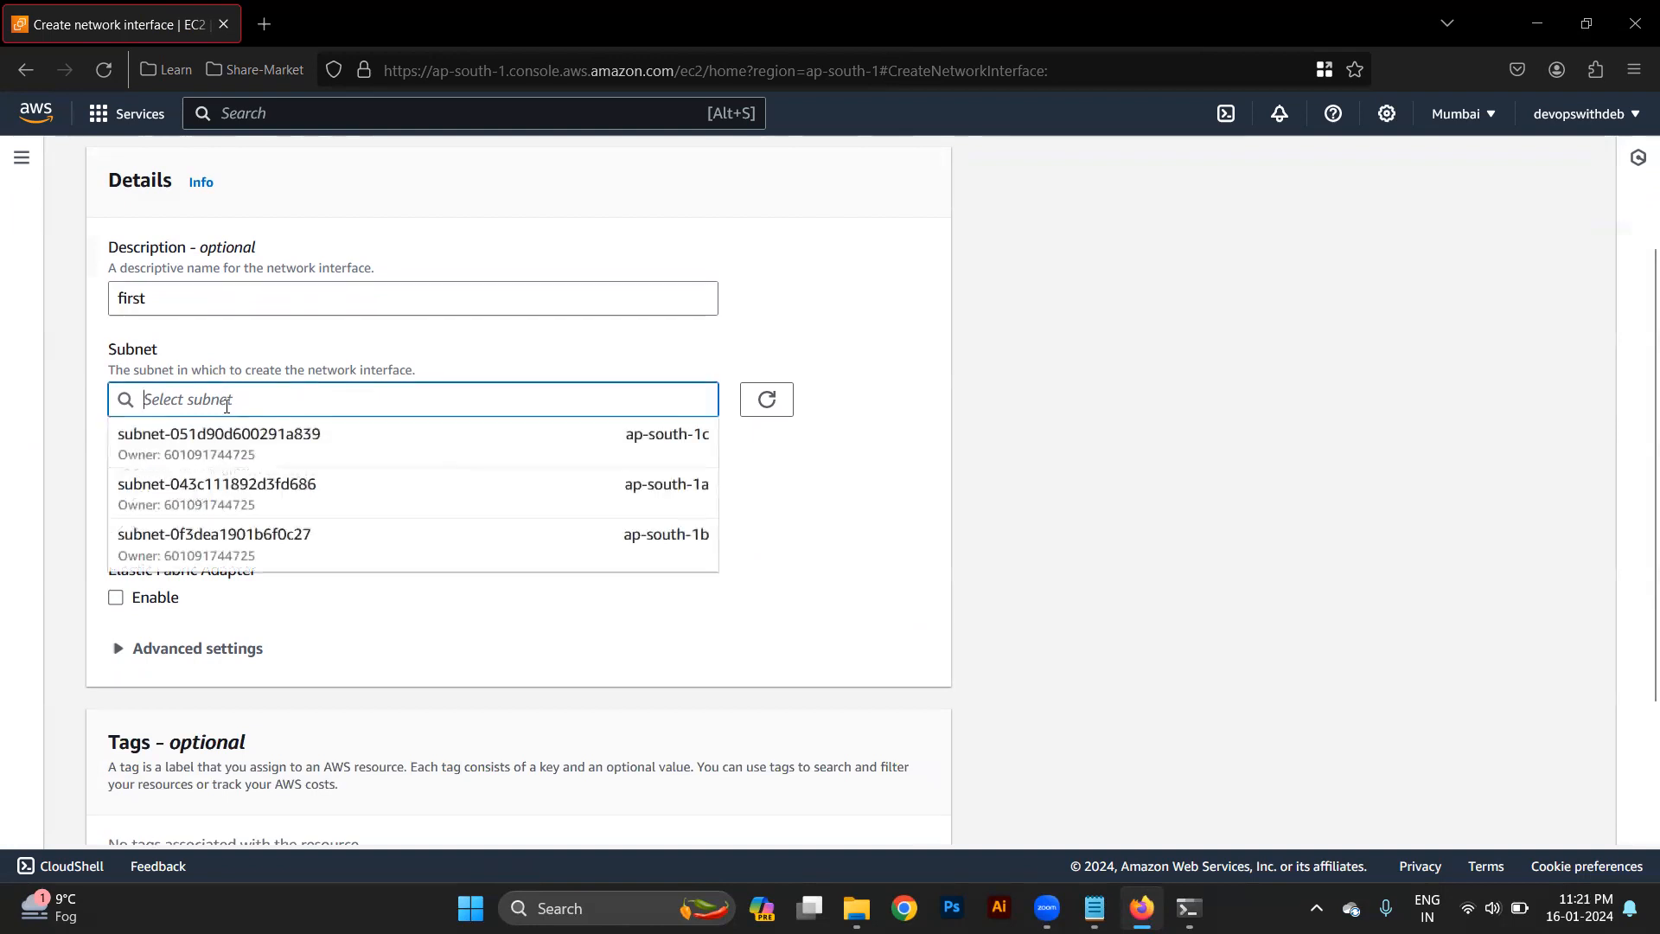
left_click(316, 494)
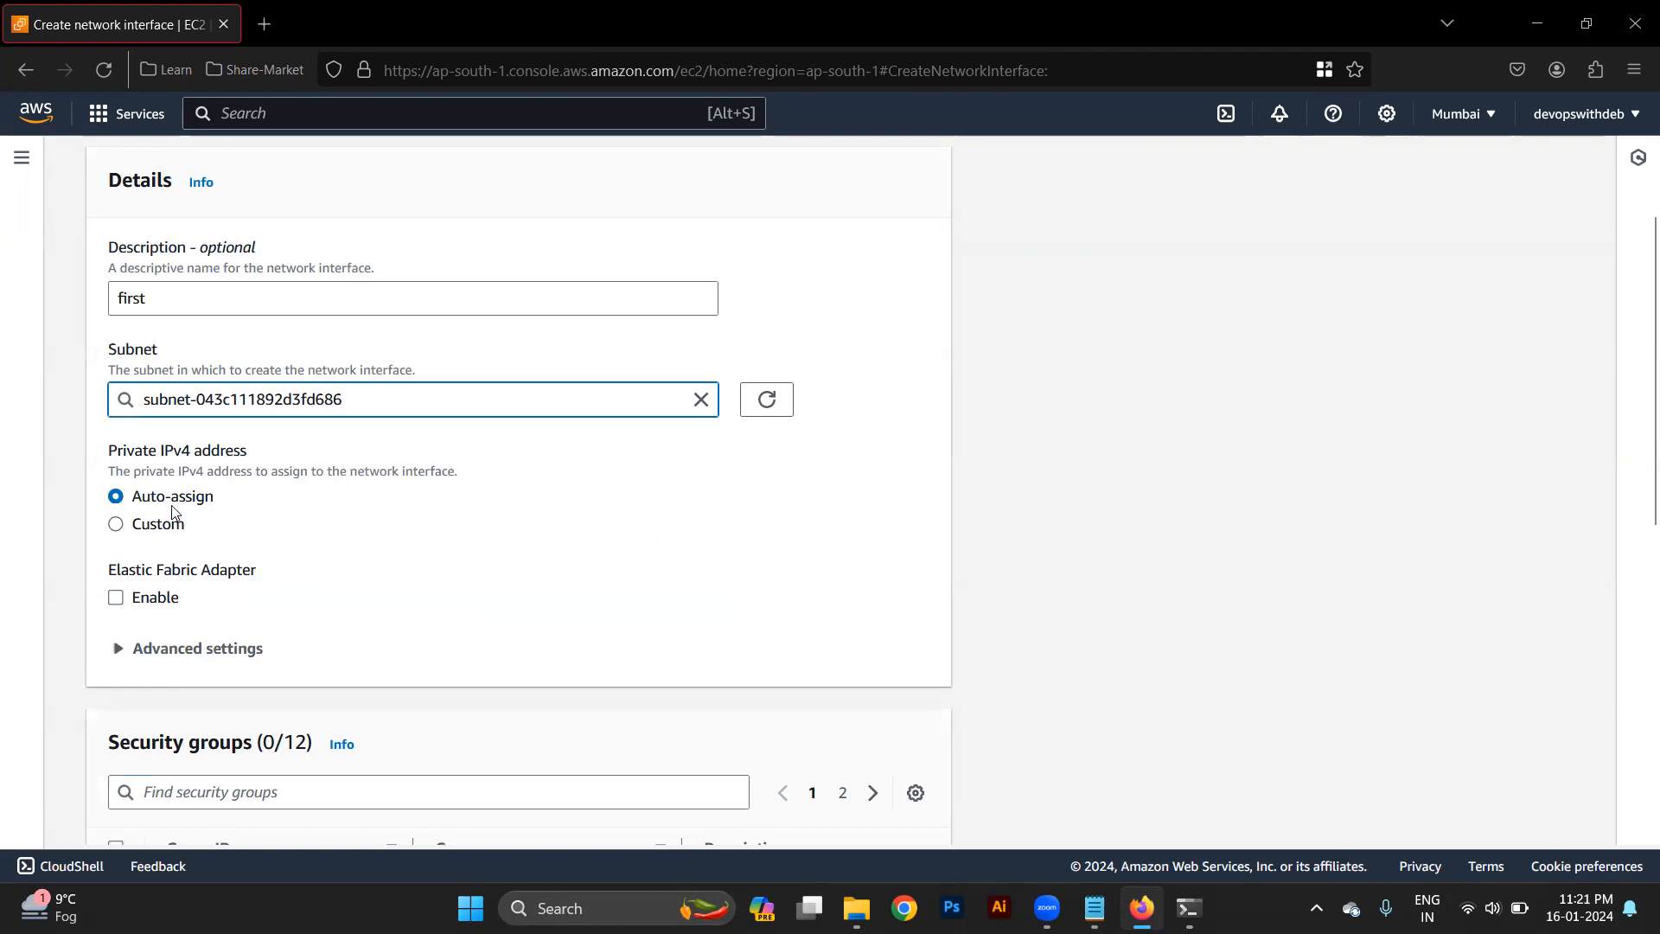
Step: Check the custom private IPv4 address option for the new network interface, and return it to Auto-assign
left_click(122, 529)
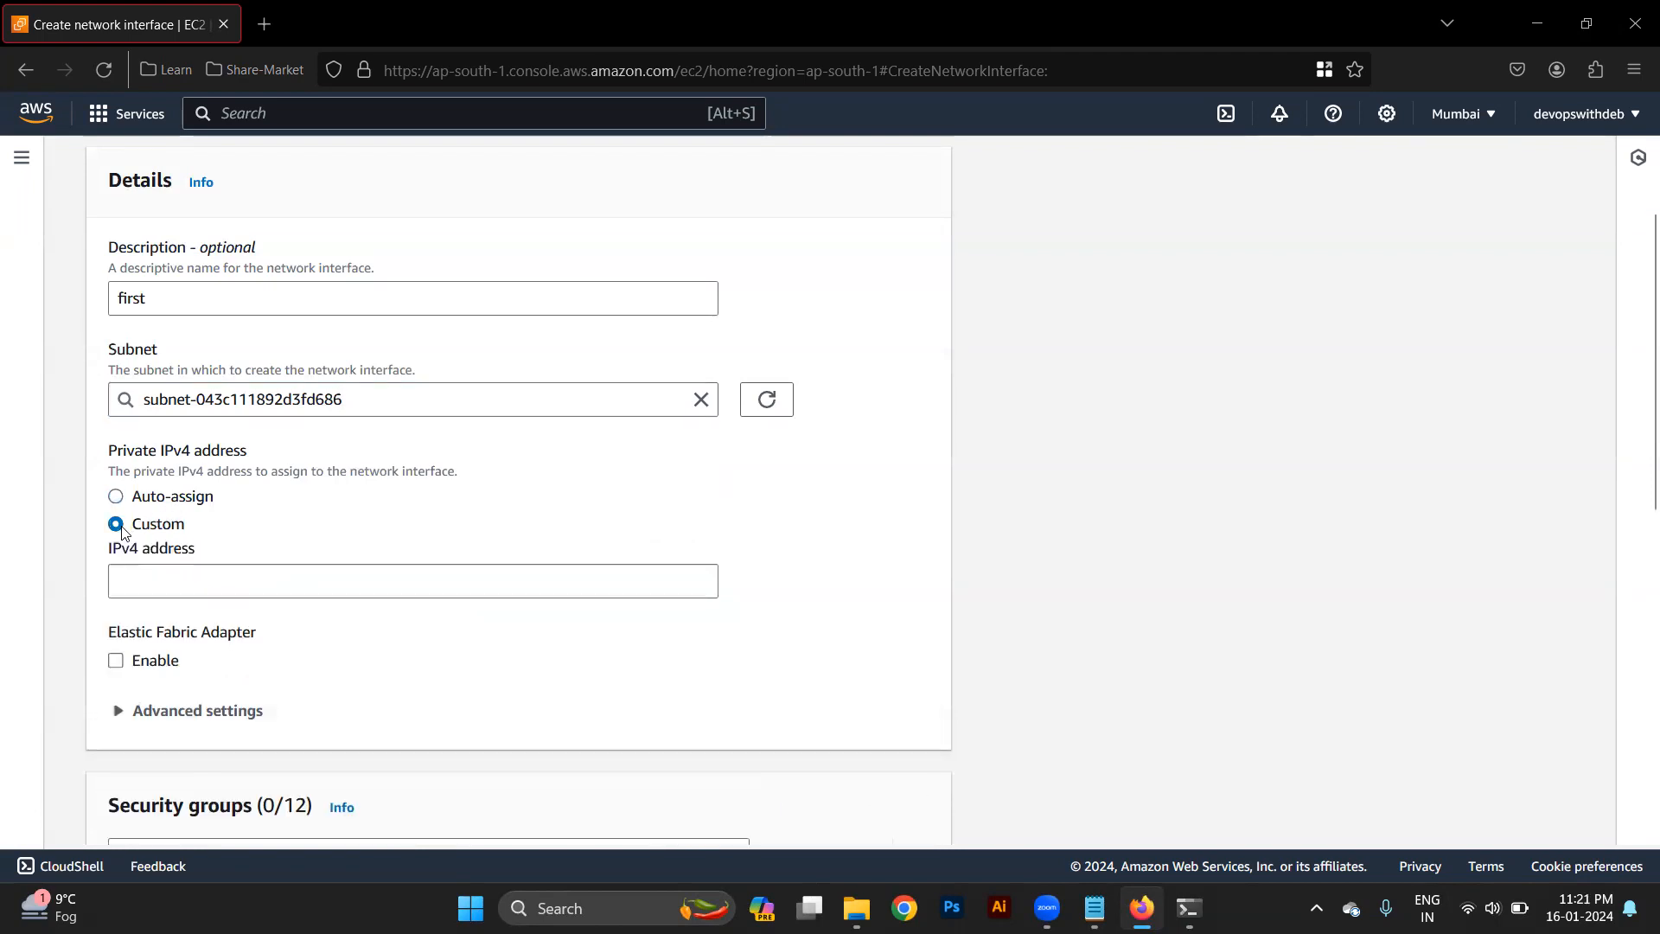
left_click(162, 579)
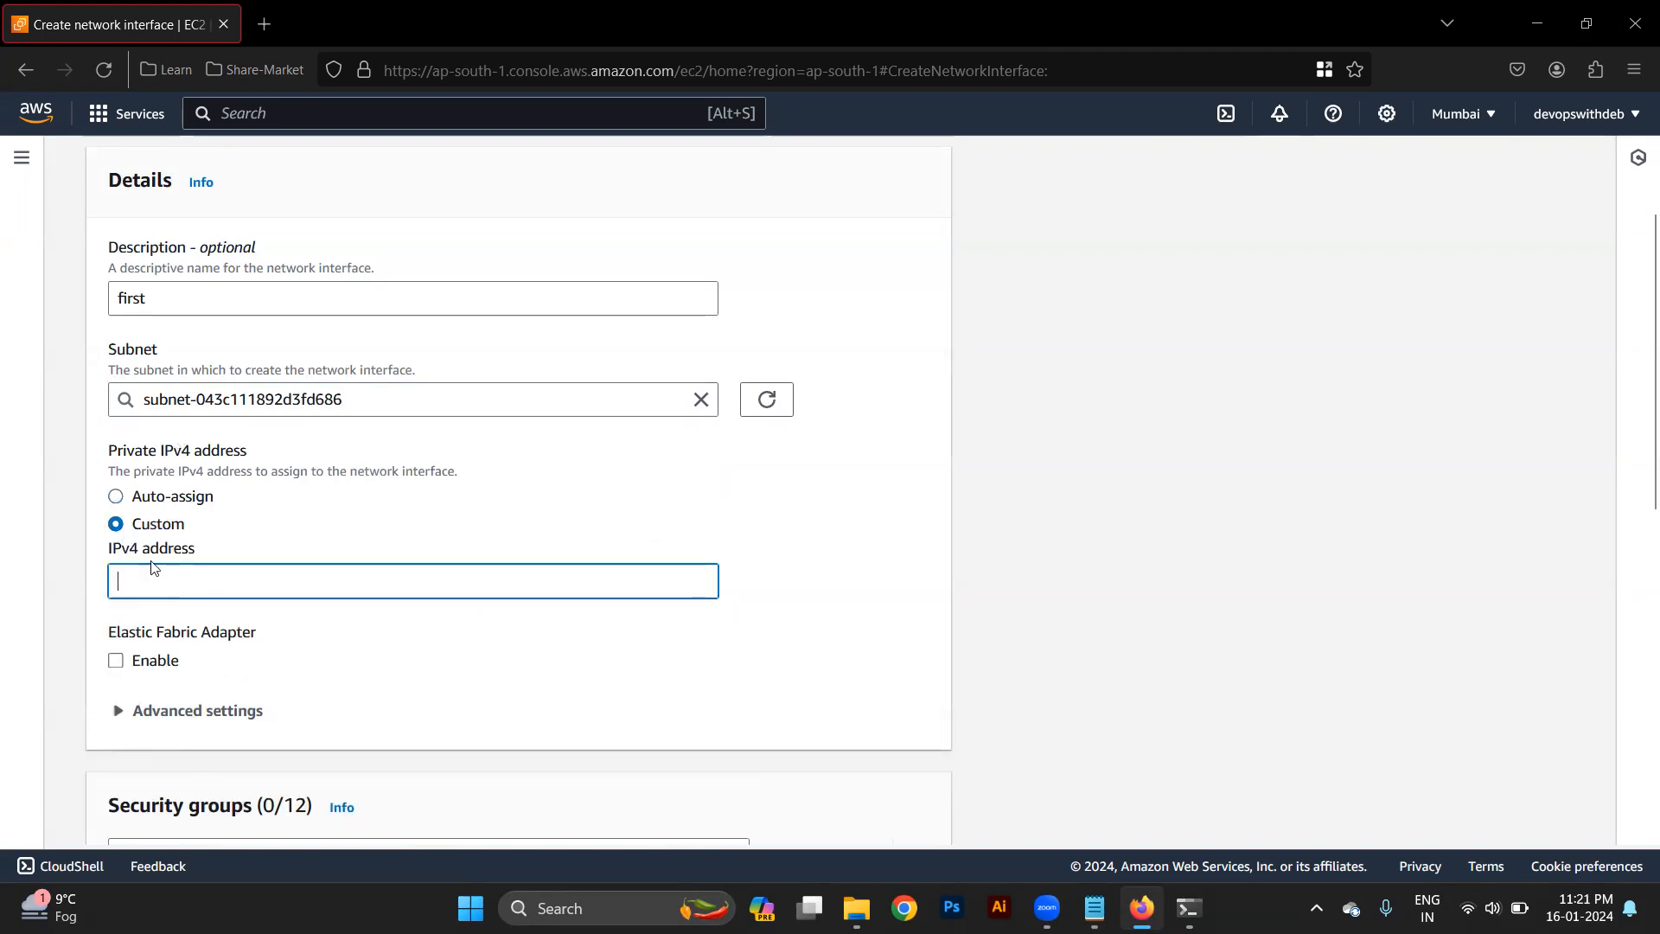
left_click(128, 500)
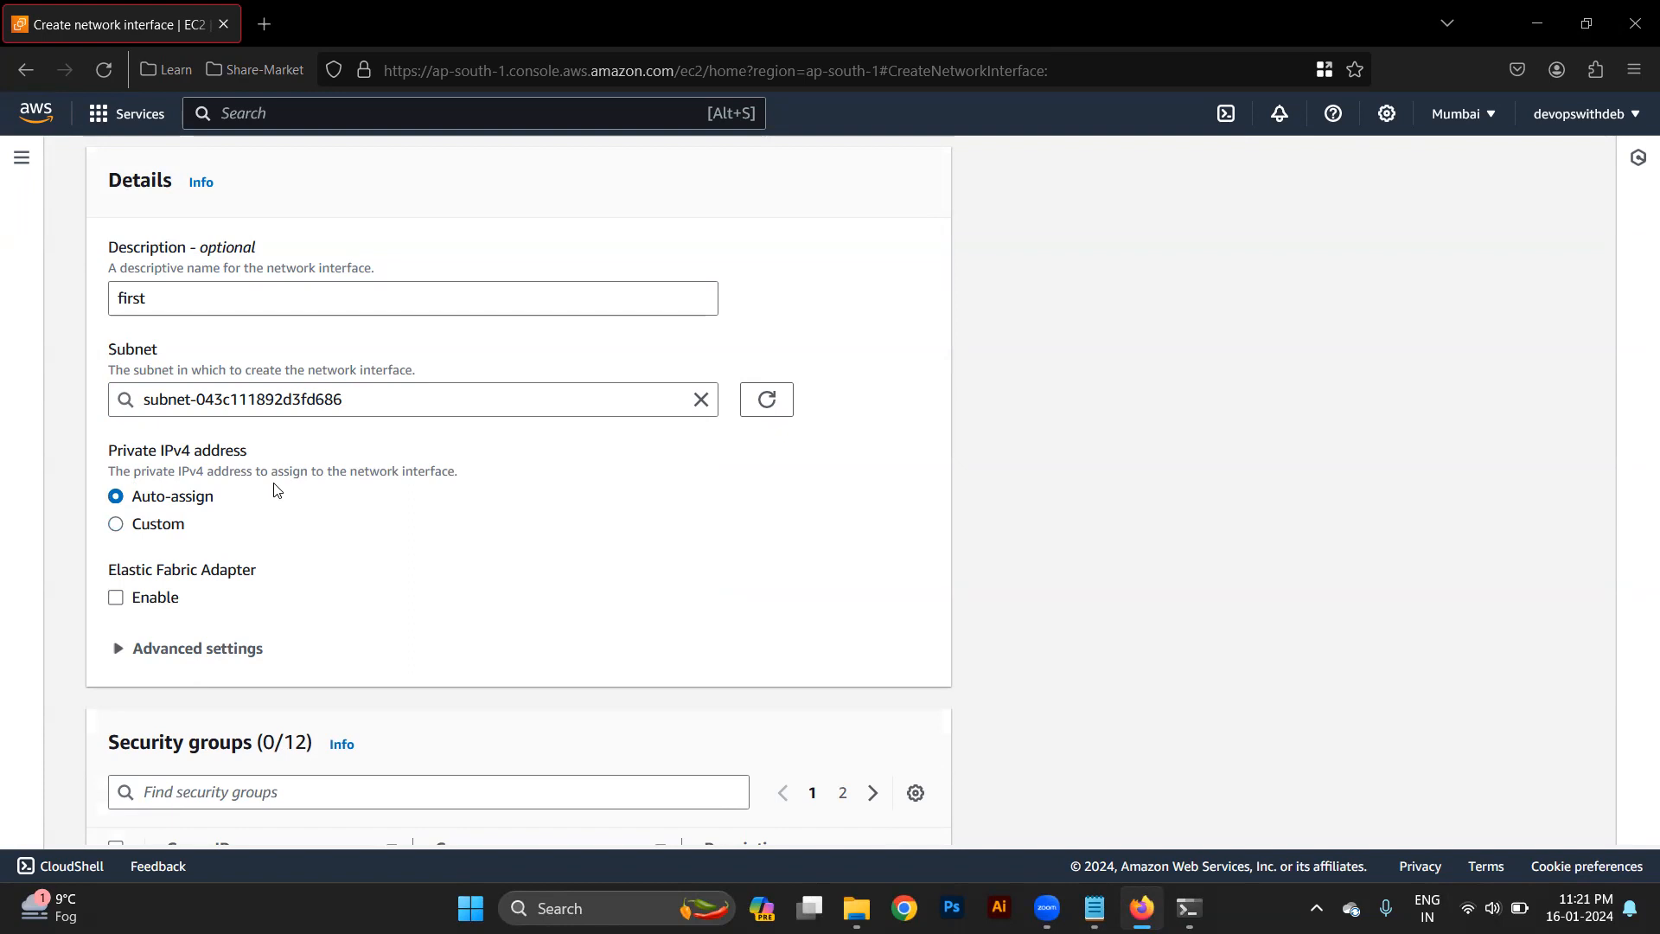
left_click(119, 524)
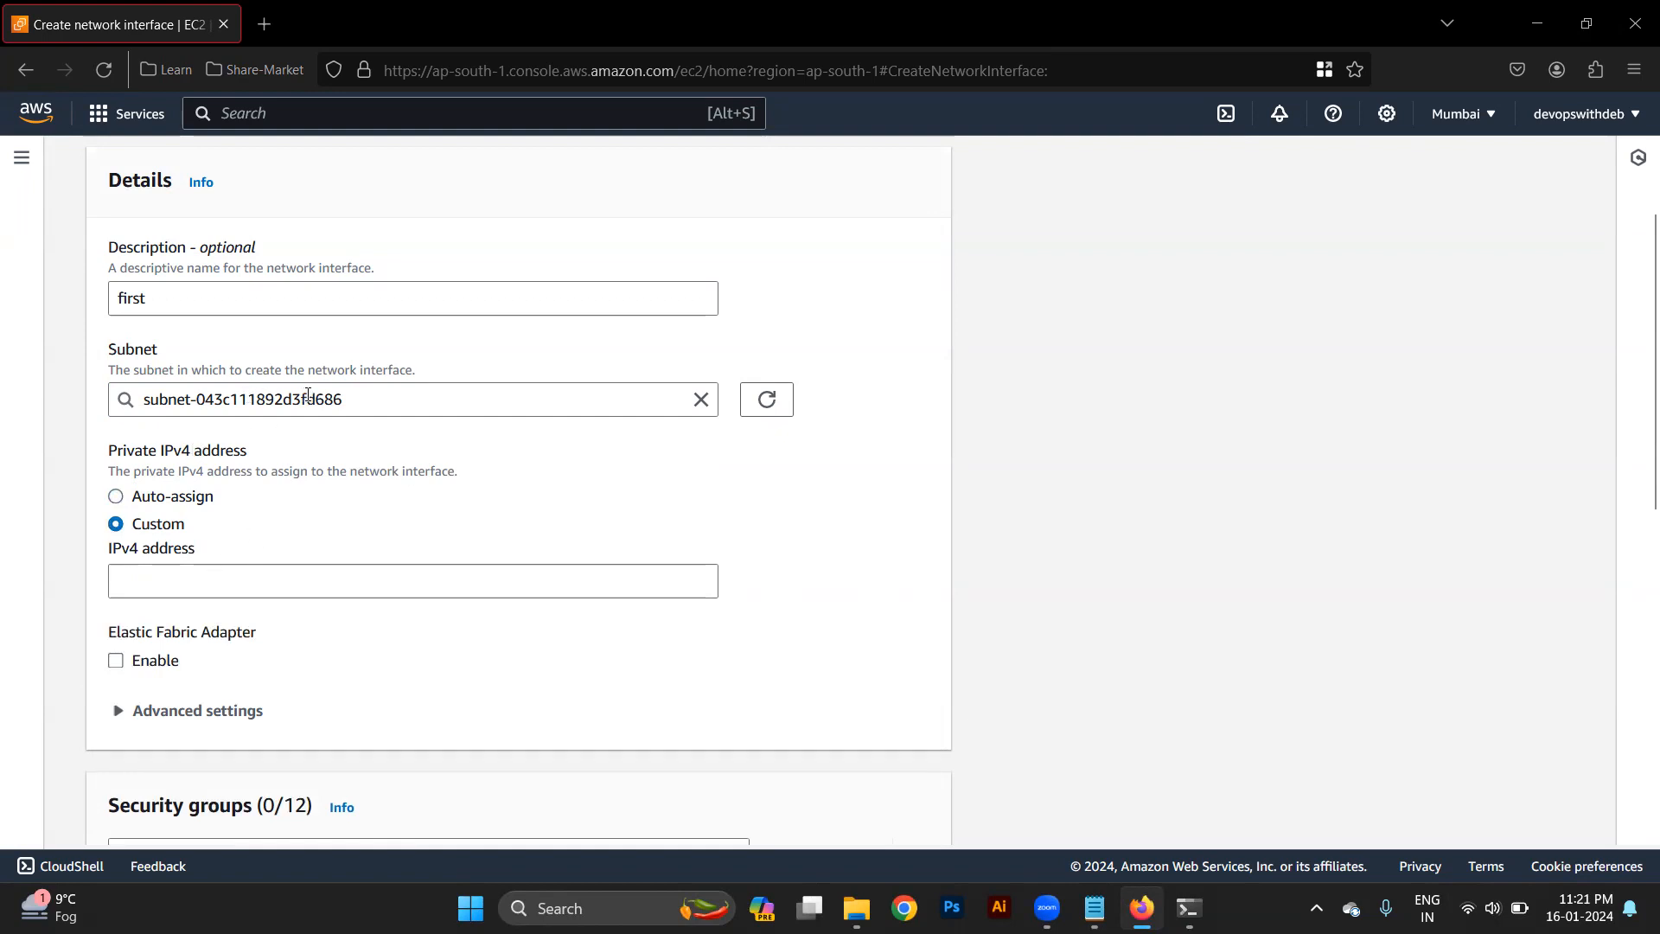
left_click(116, 496)
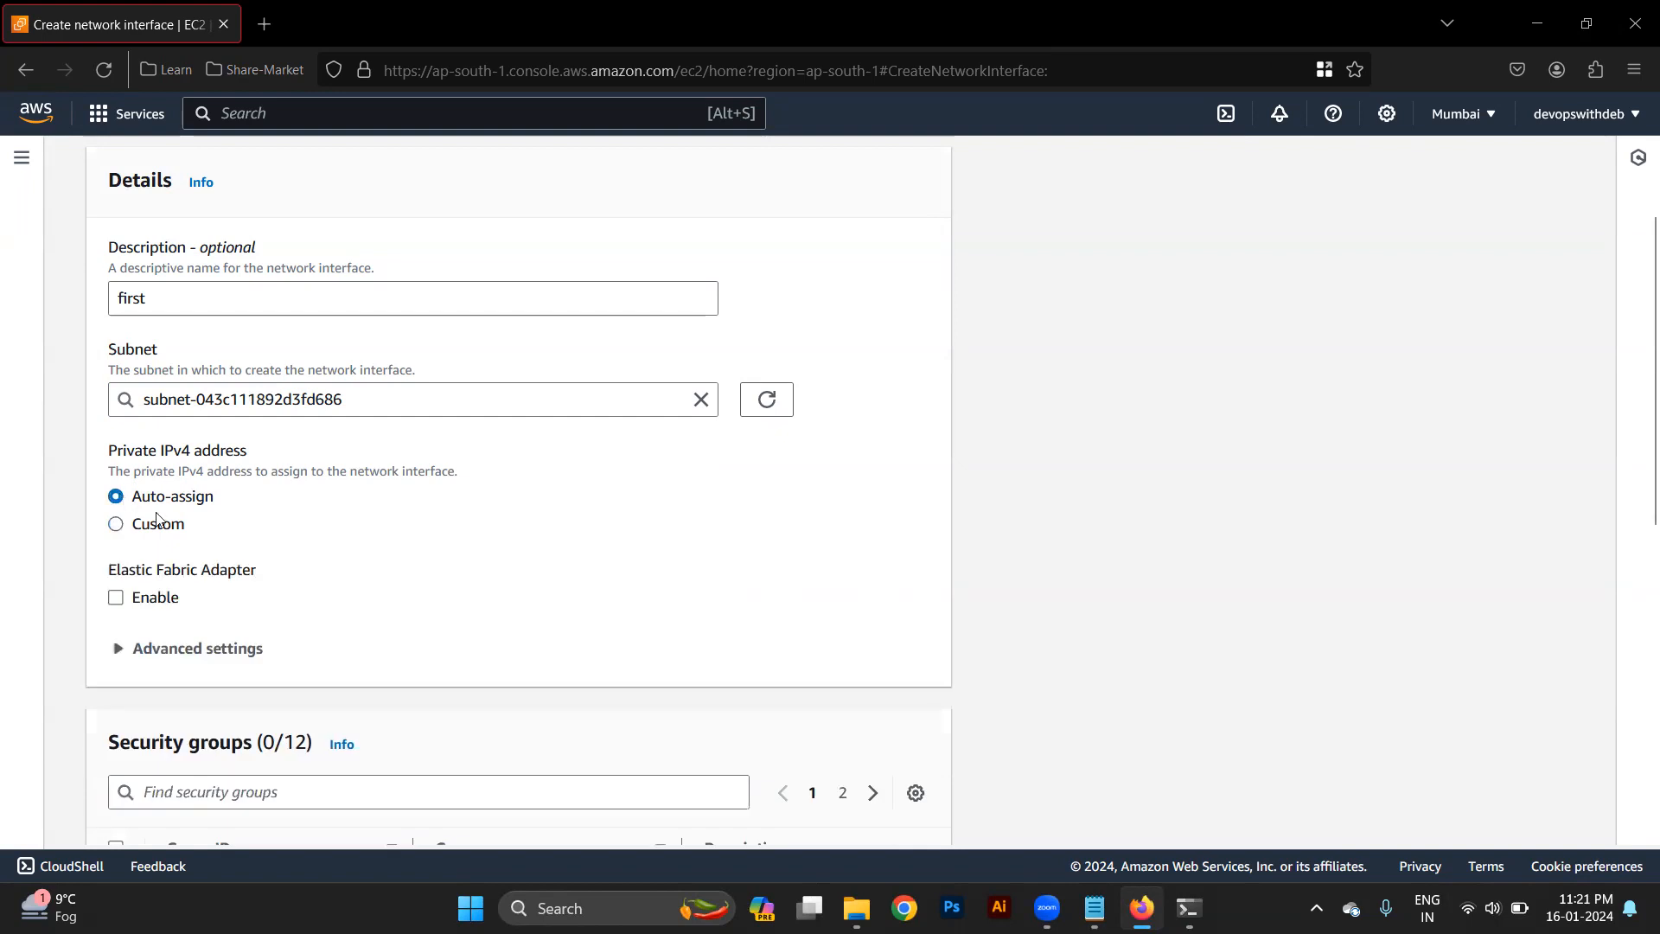
Step: Review the advanced settings of the new network interface and collapse them again without changes
scroll(363, 630, "down", 3)
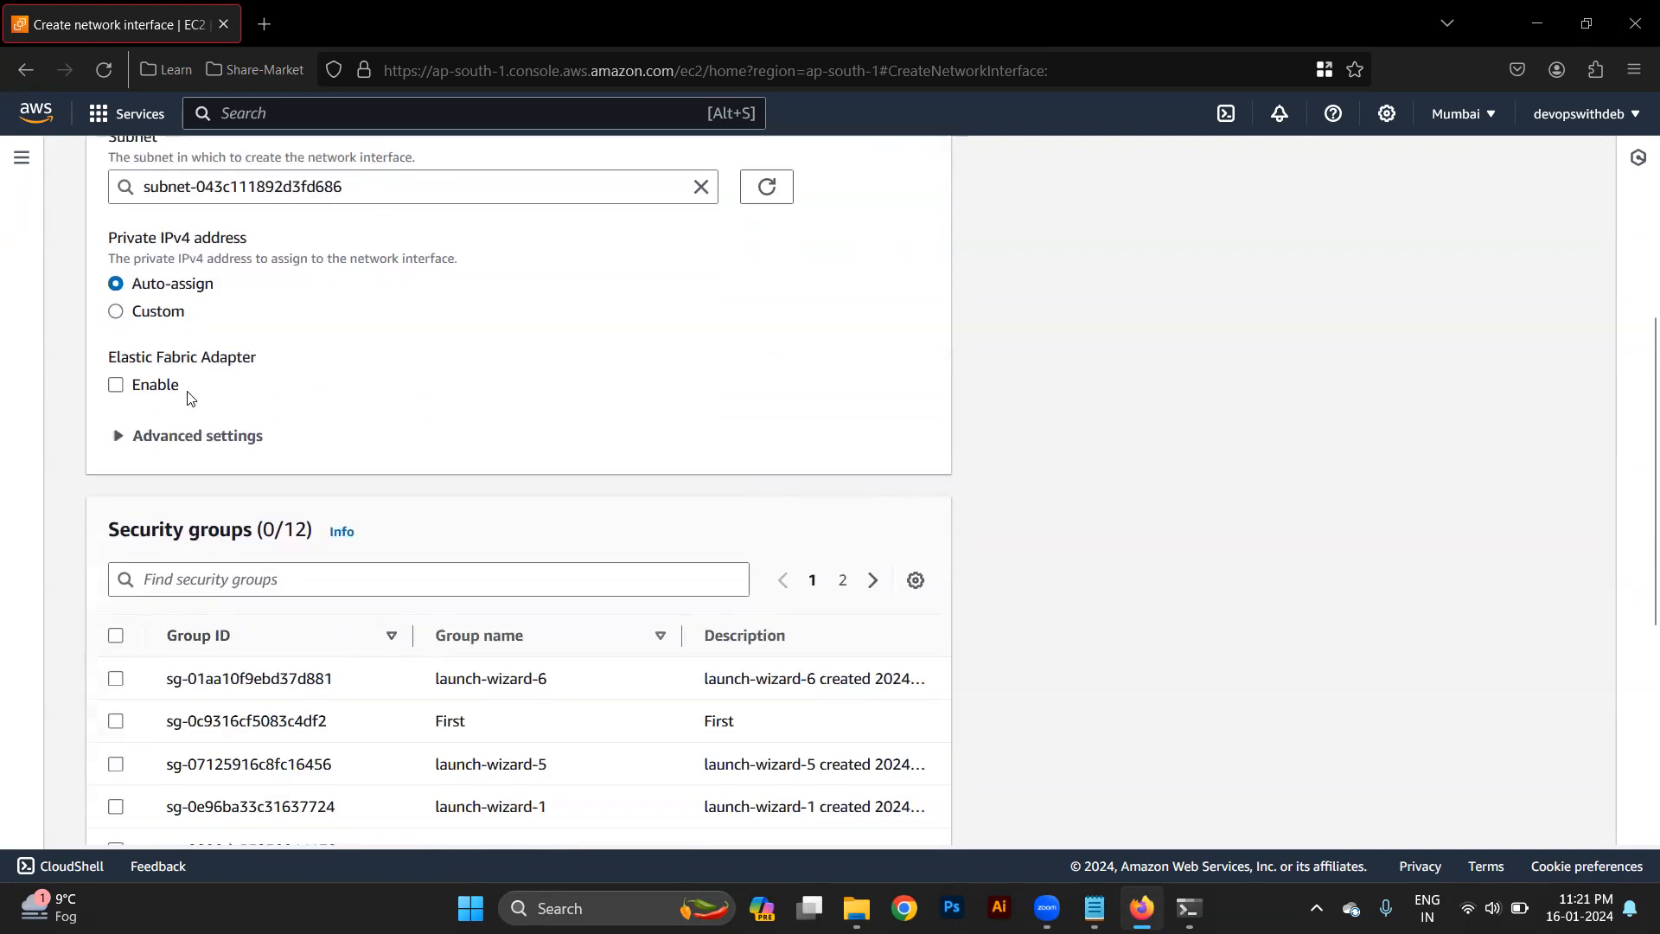
left_click(220, 450)
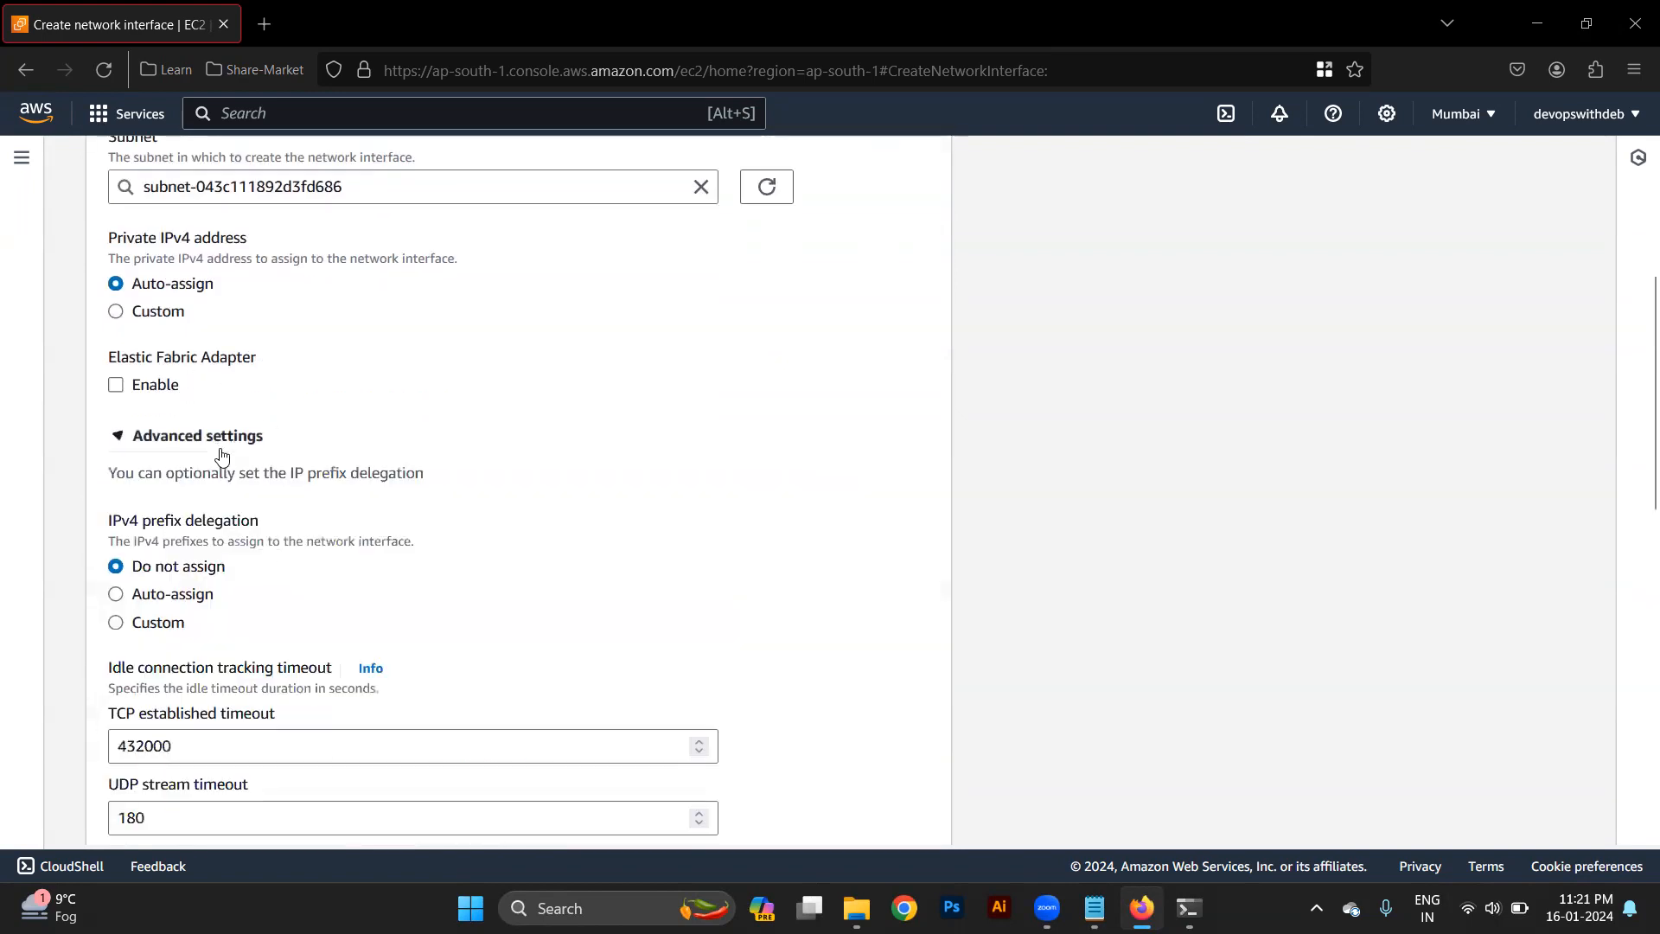
left_click(222, 450)
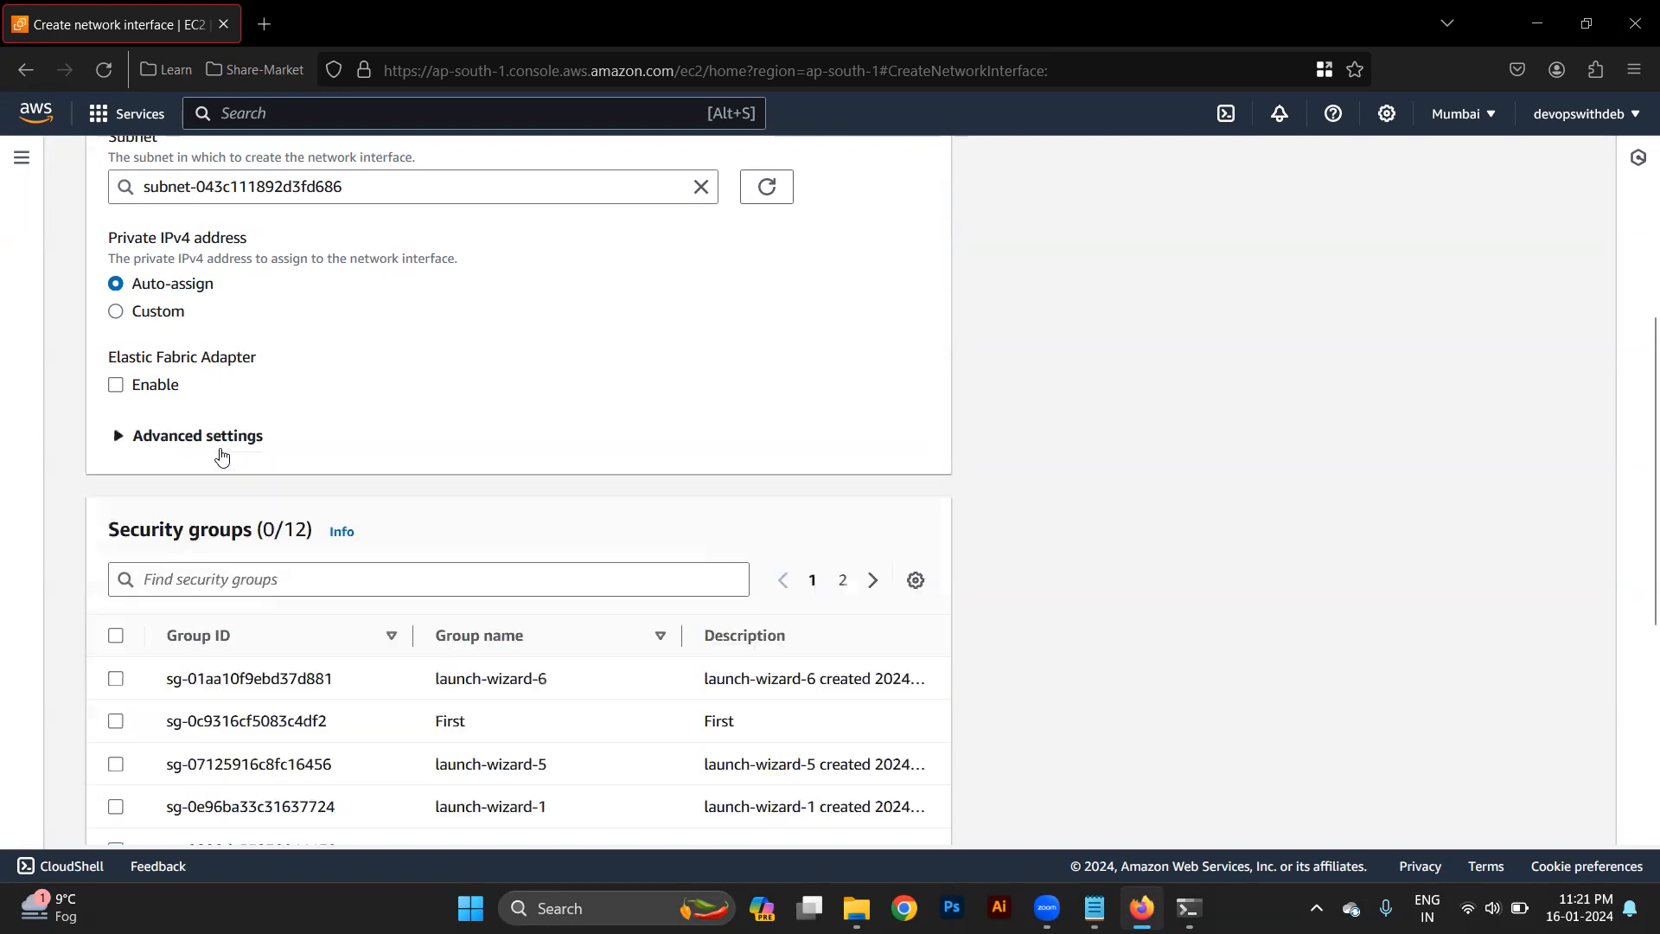
Step: Assign the First security group to the new network interface and create it without tags
scroll(506, 638, "down", 2)
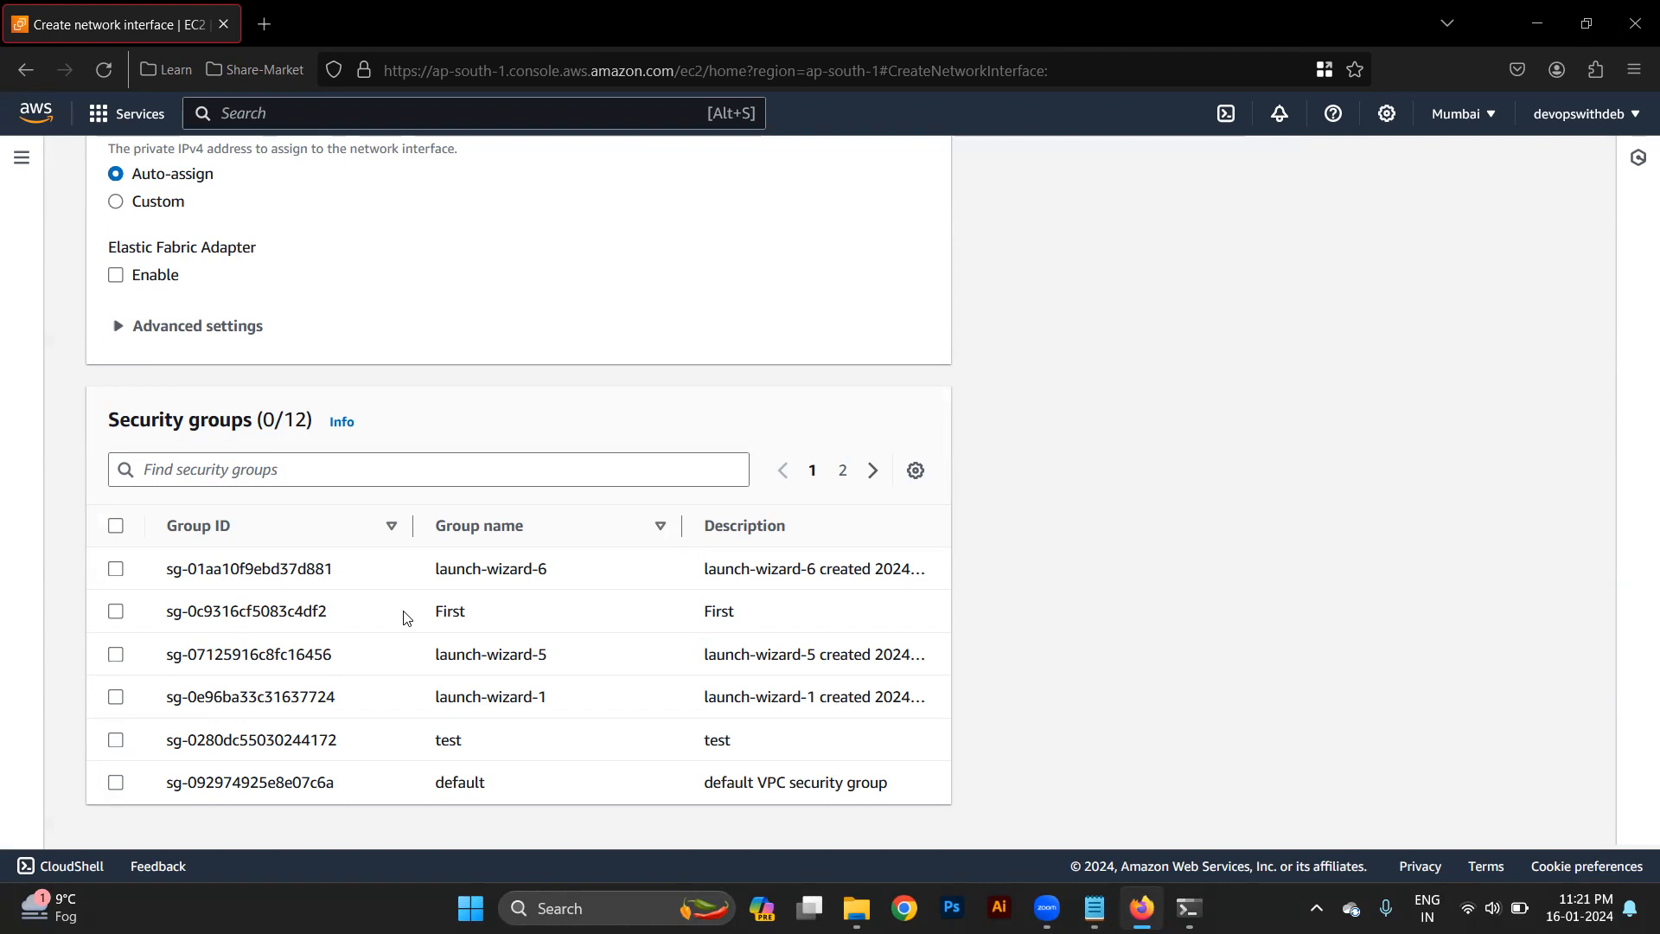
scroll(537, 689, "down", 2)
scroll(537, 697, "up", 1)
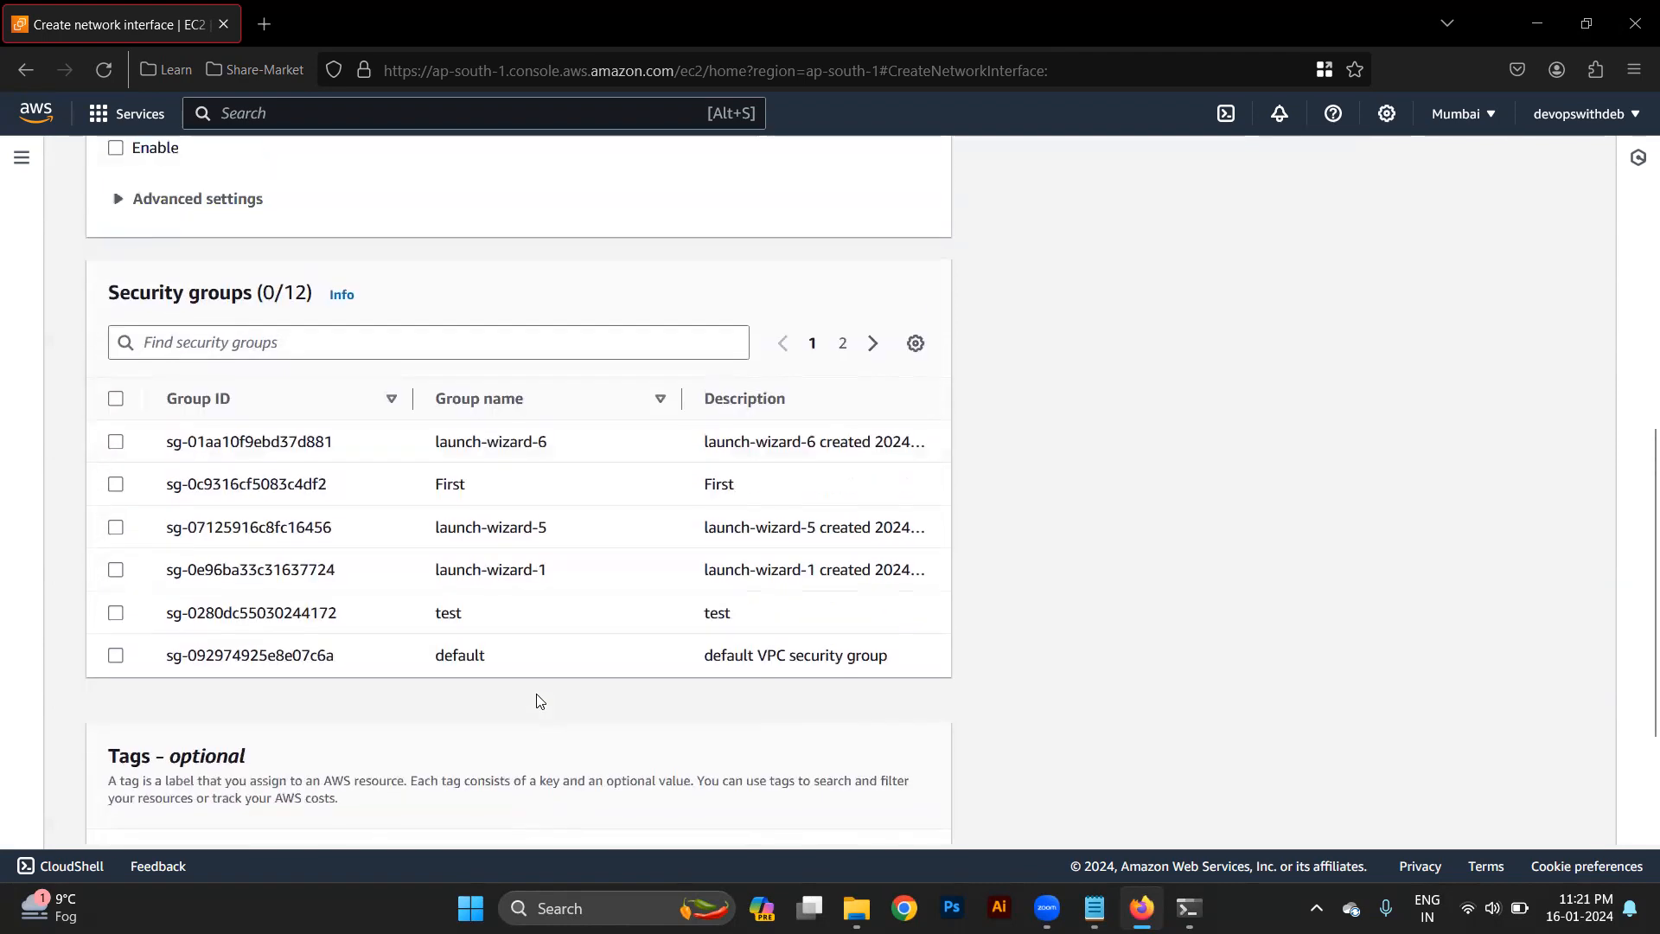
left_click(116, 521)
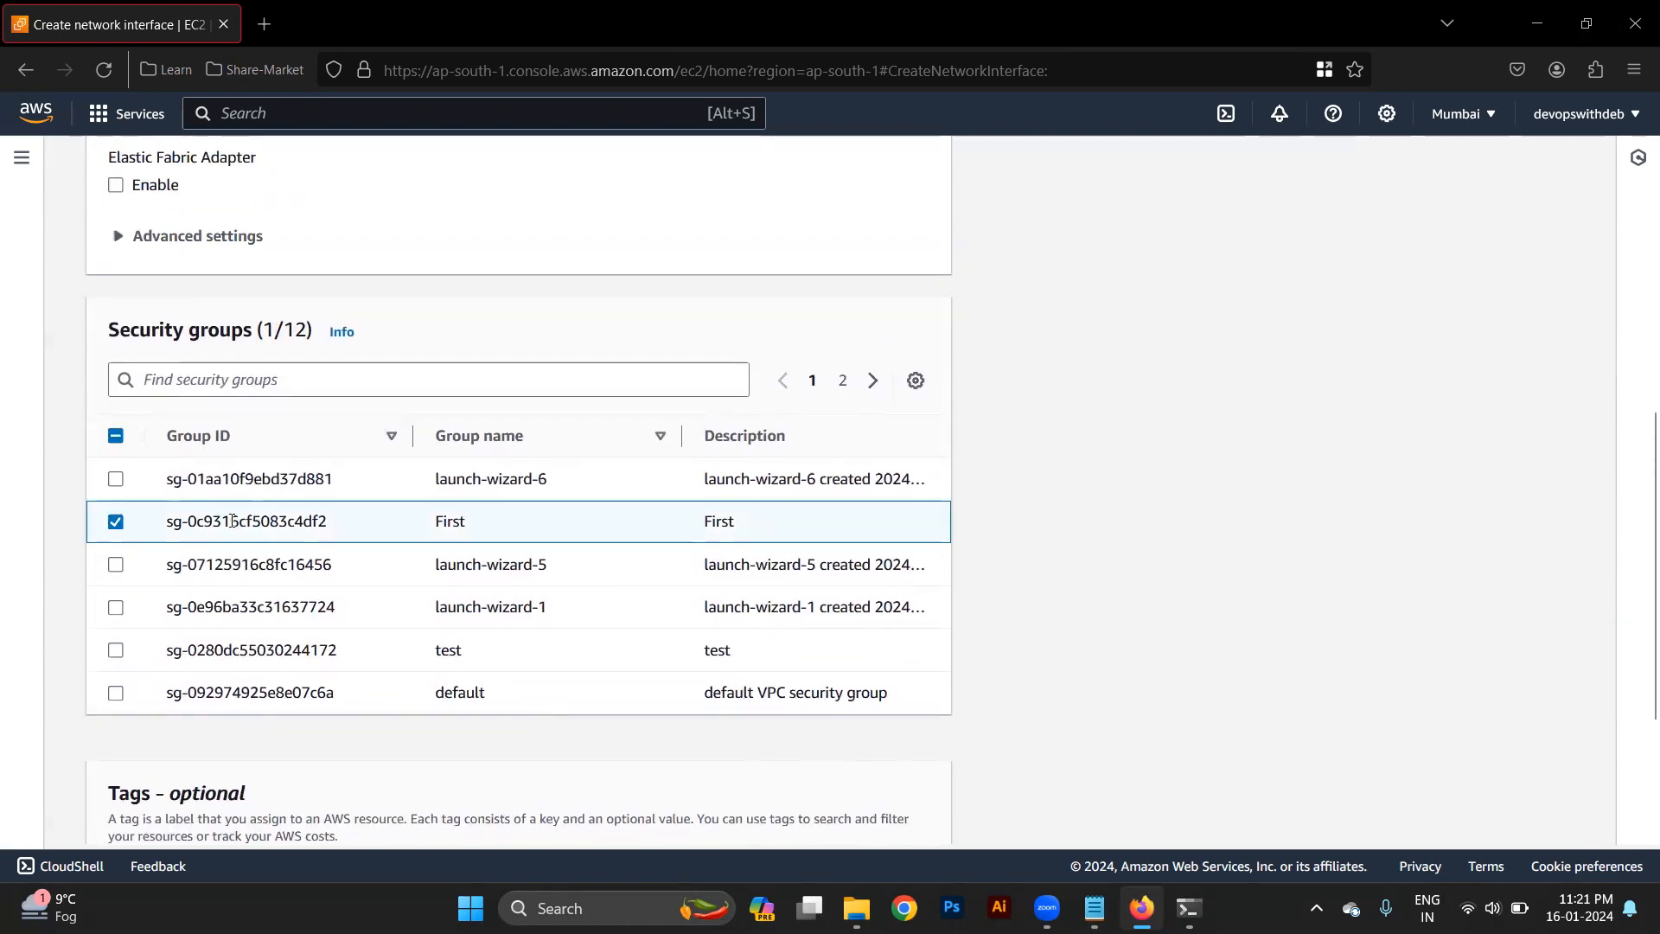
scroll(351, 573, "down", 3)
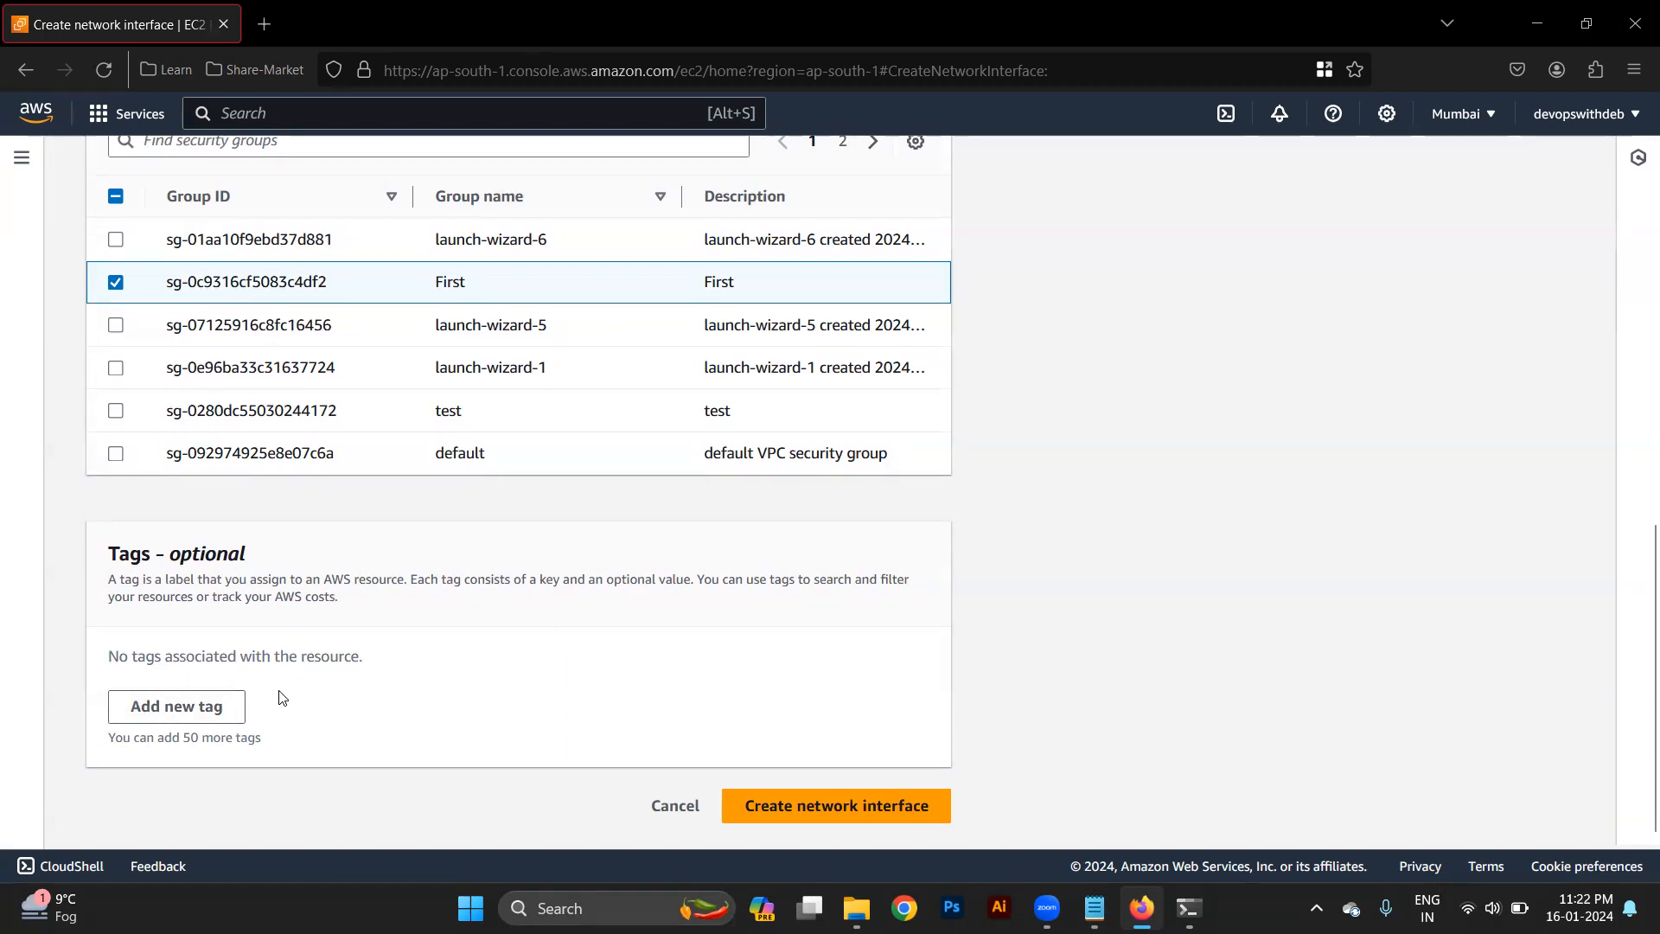
left_click(812, 806)
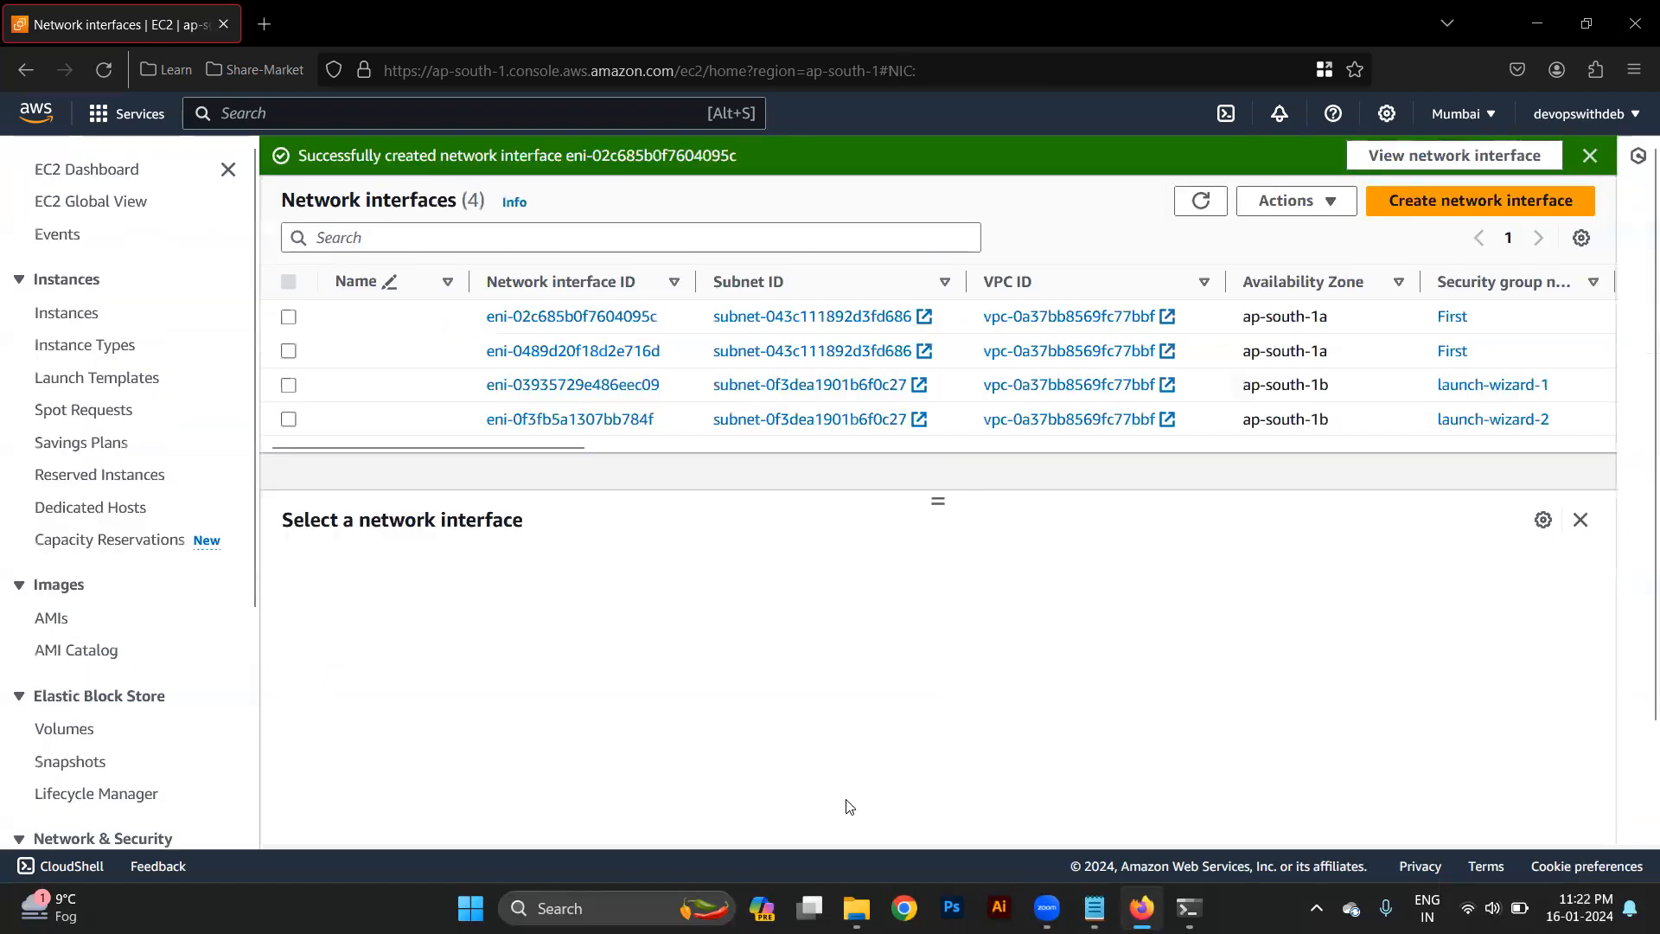
Step: Refresh the network interfaces list and examine the status in the details of the newly created eni-02c685b0f7604095c
scroll(781, 381, "right", 5)
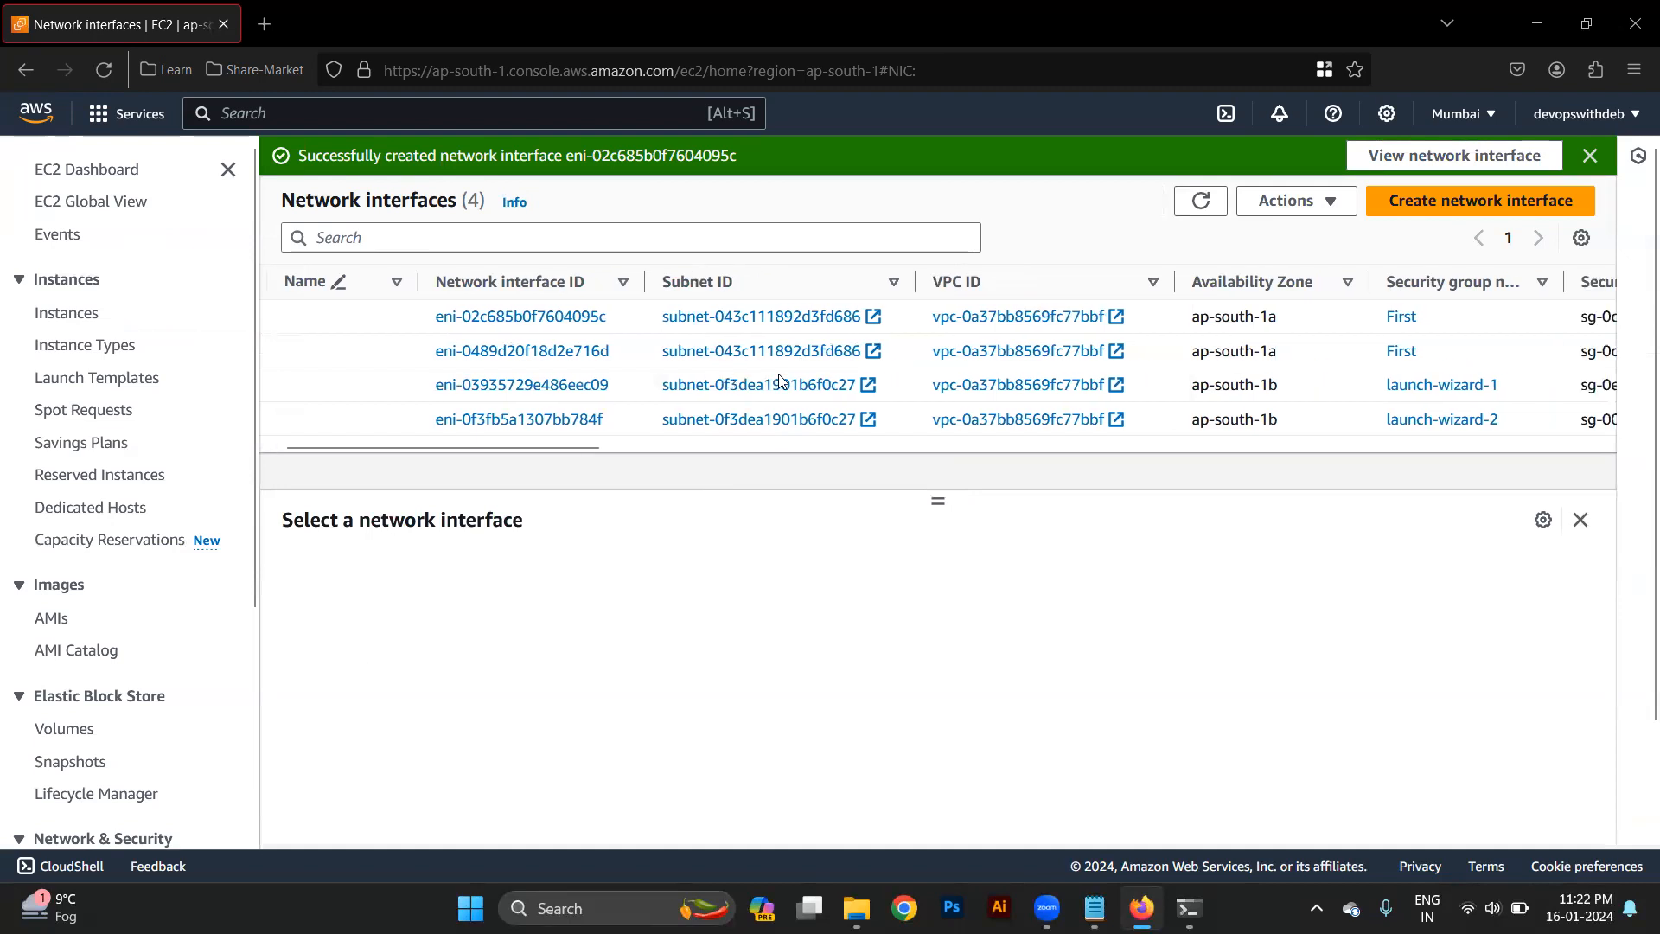
scroll(781, 381, "left", 5)
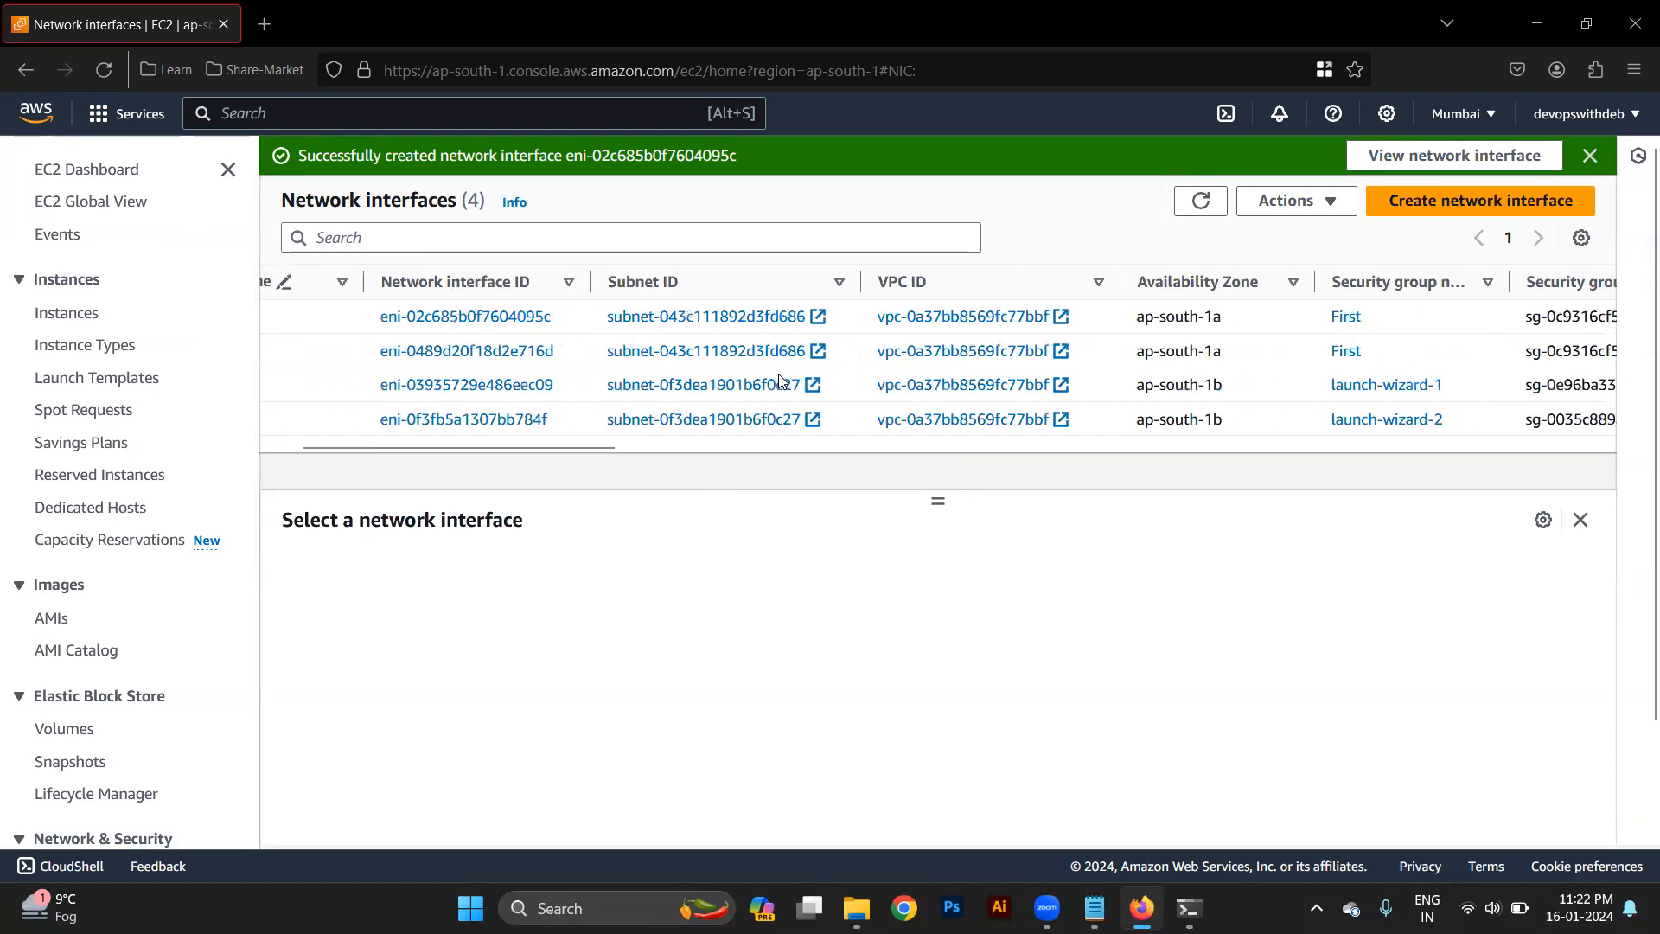
left_click(1201, 200)
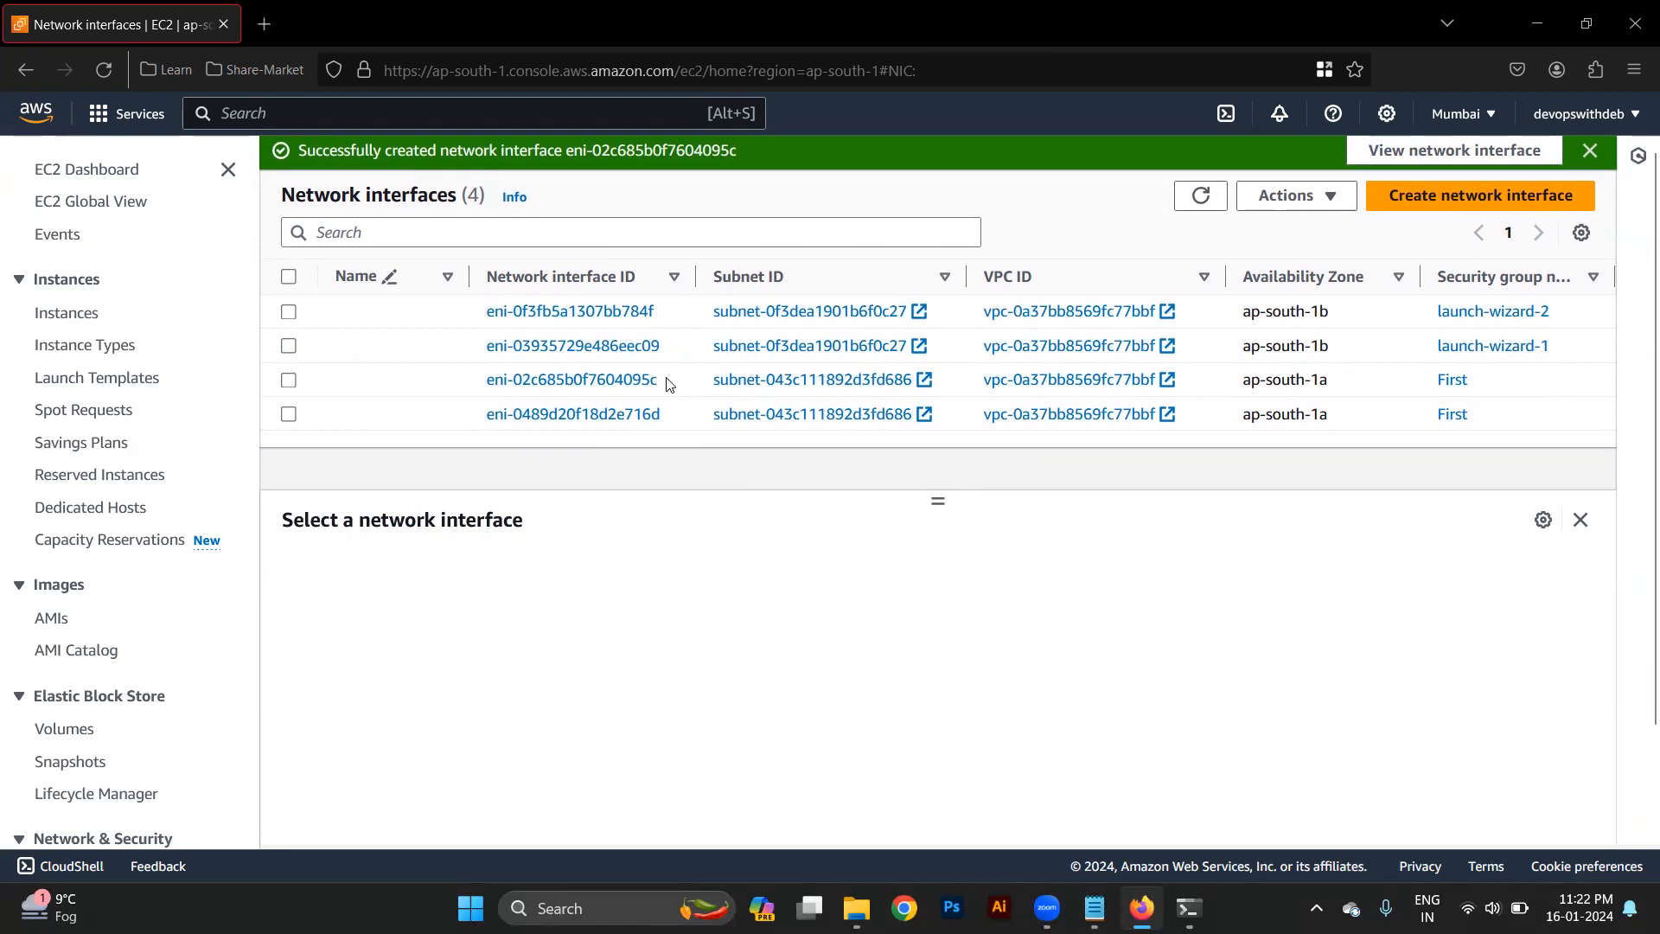
left_click(668, 382)
left_click(508, 573)
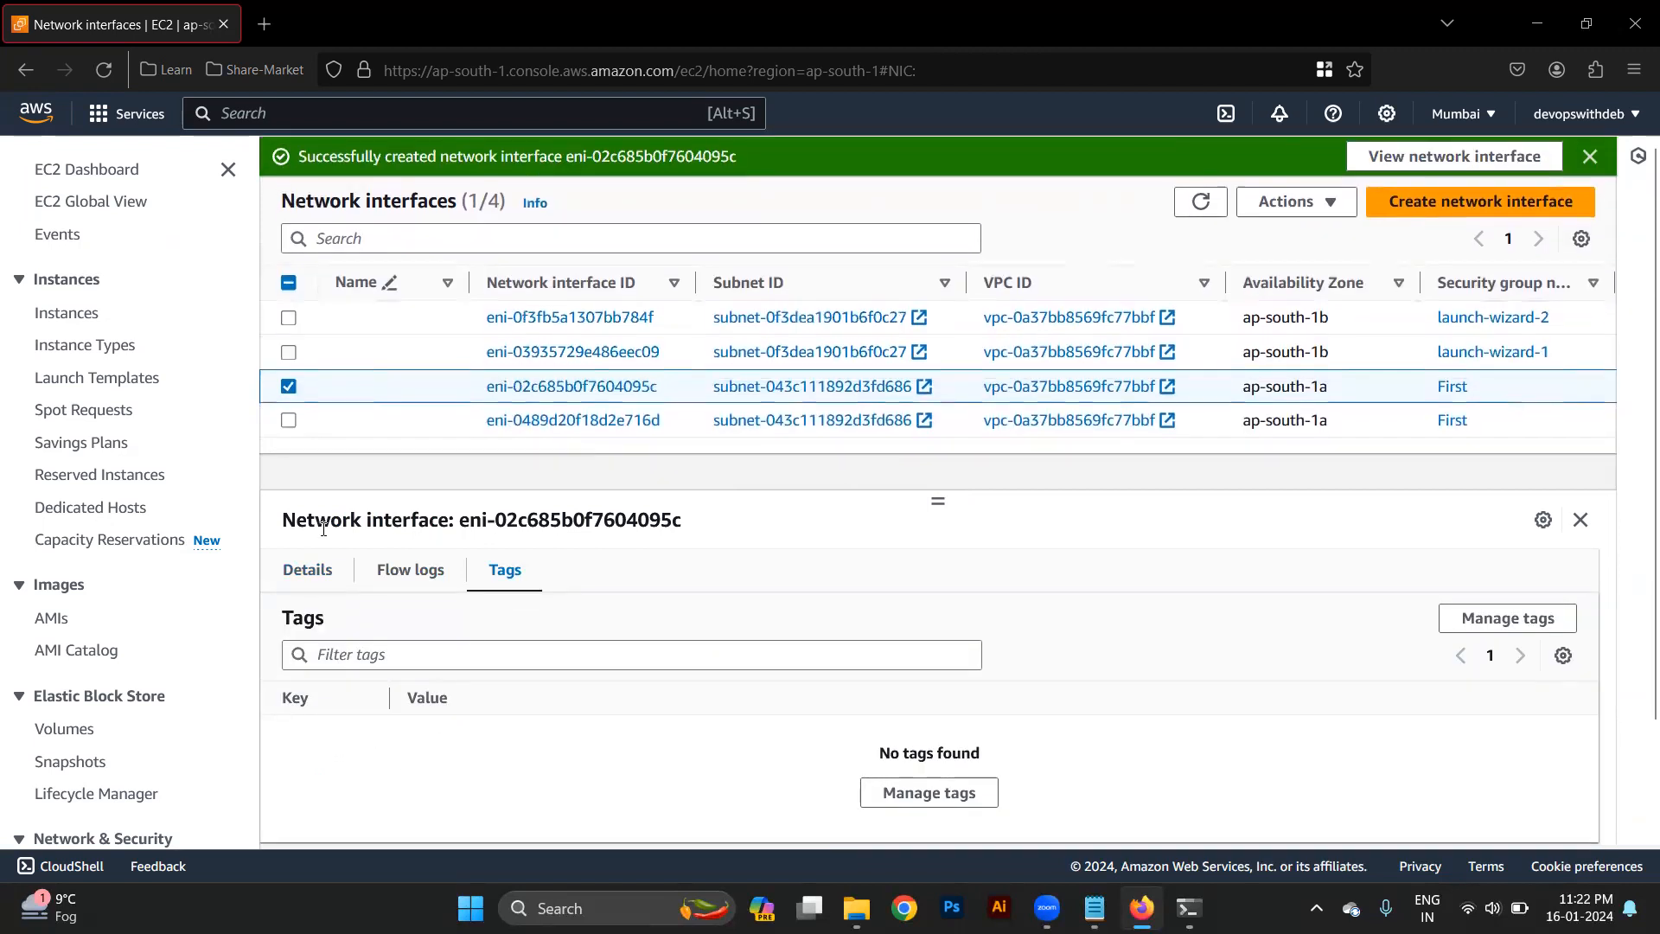
left_click(315, 569)
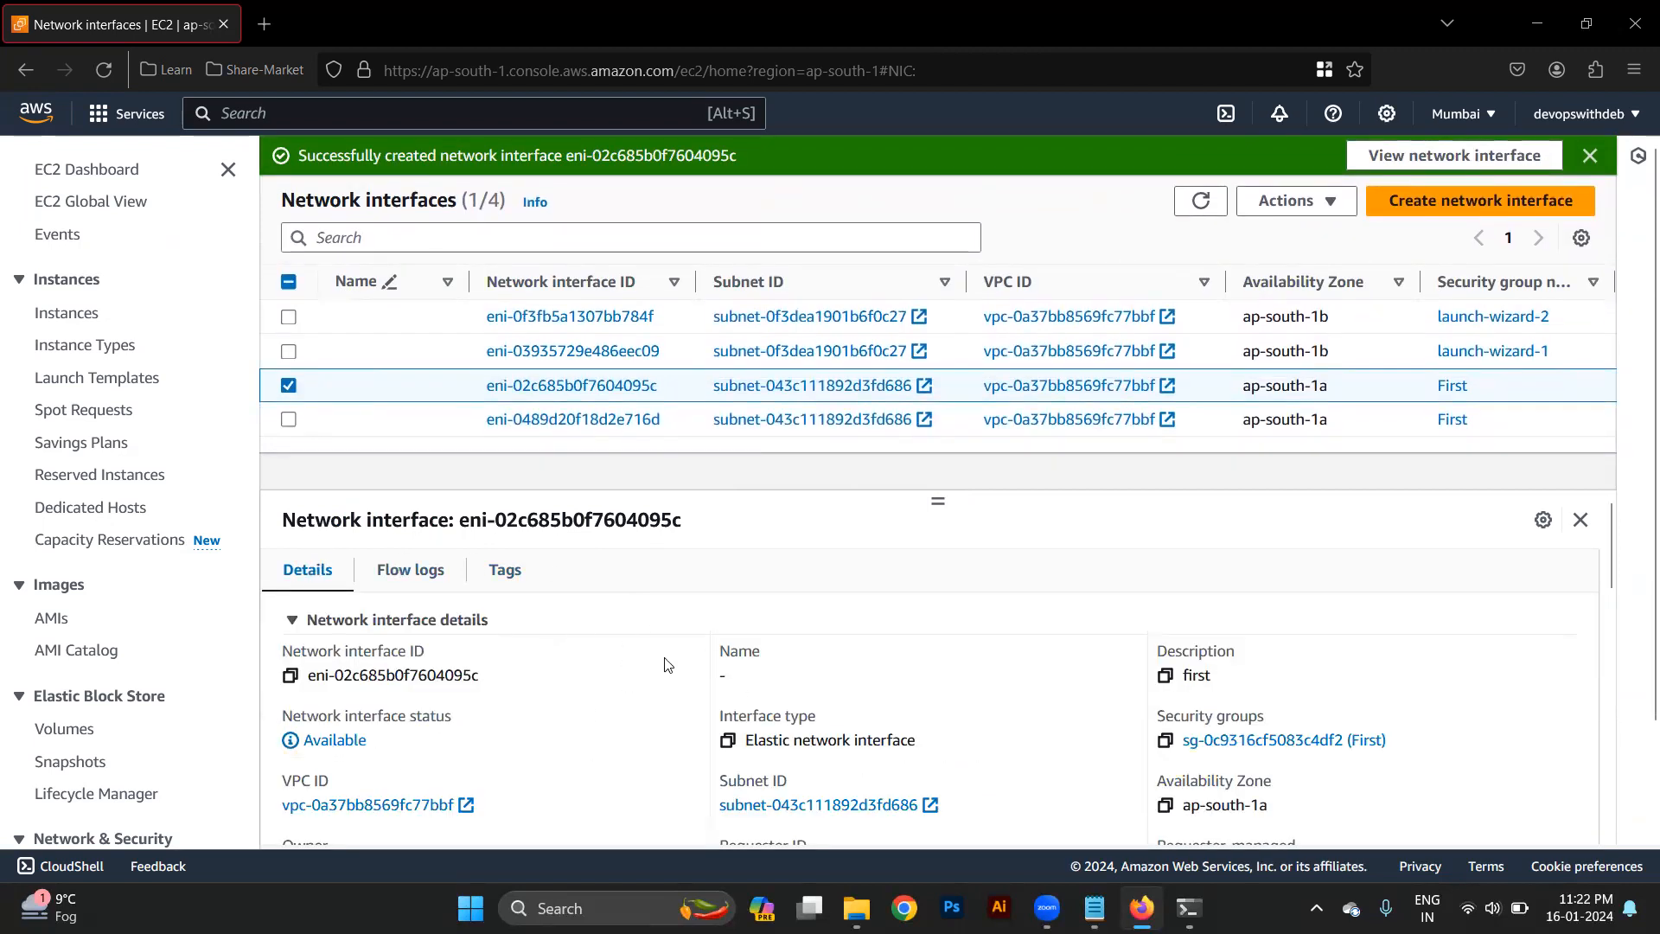
triple_click(346, 718)
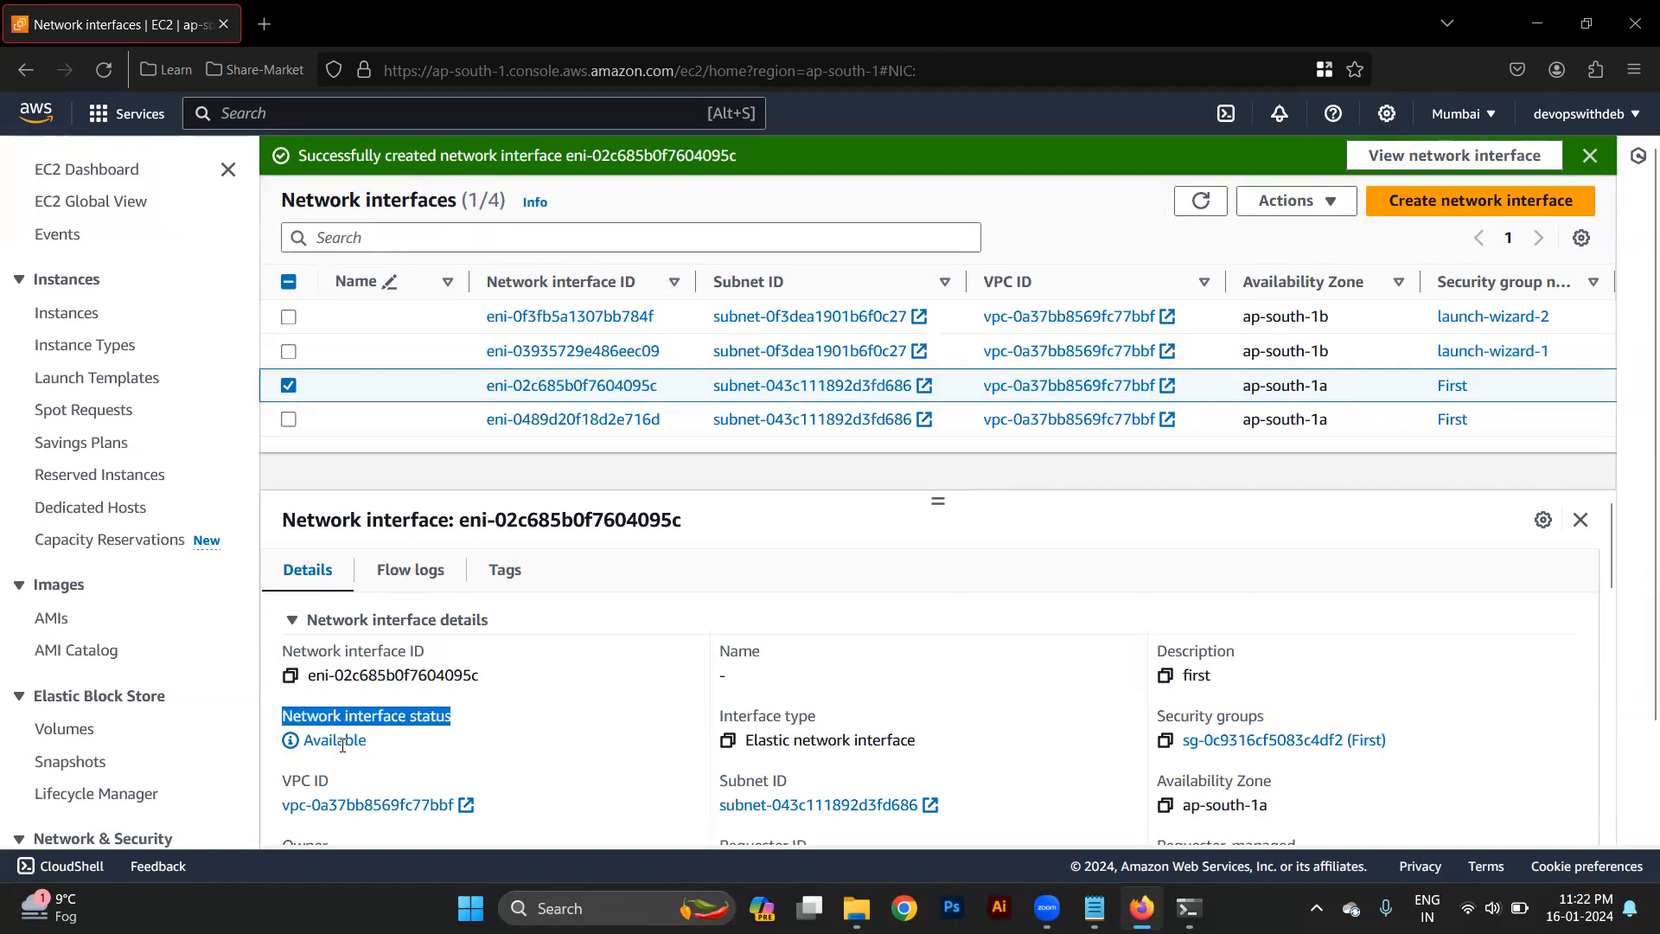
Step: Check the status of the network interfaces eni-0f3fb5a1307bb784f and eni-03935729e486eec09 for comparison
left_click(380, 318)
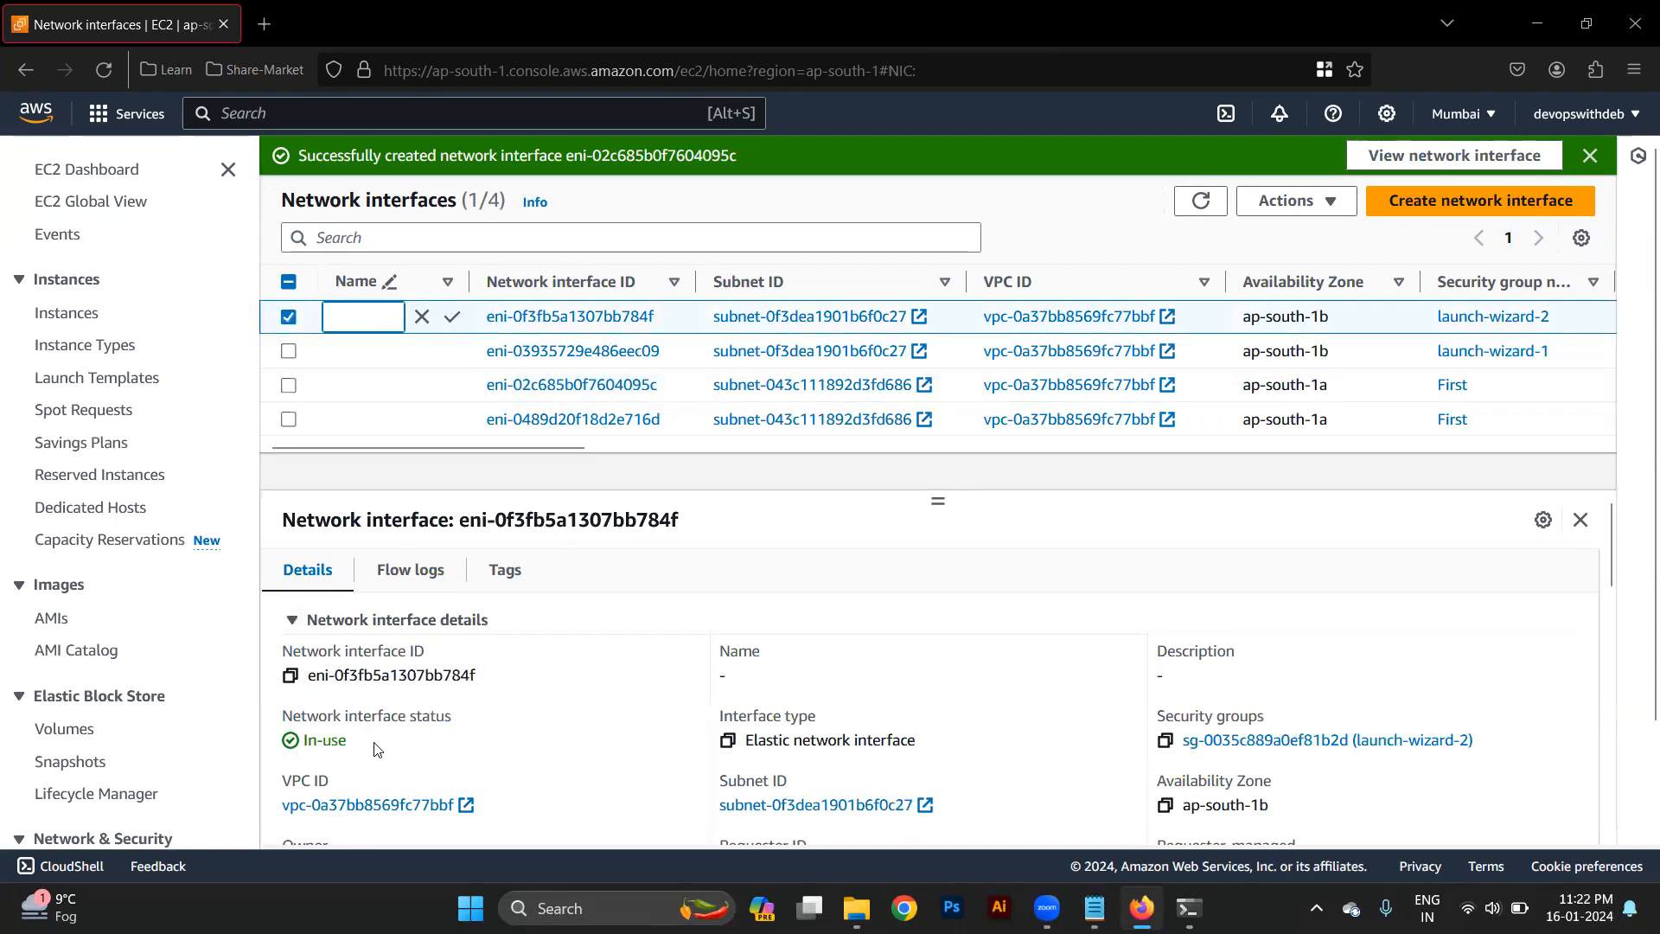
triple_click(331, 738)
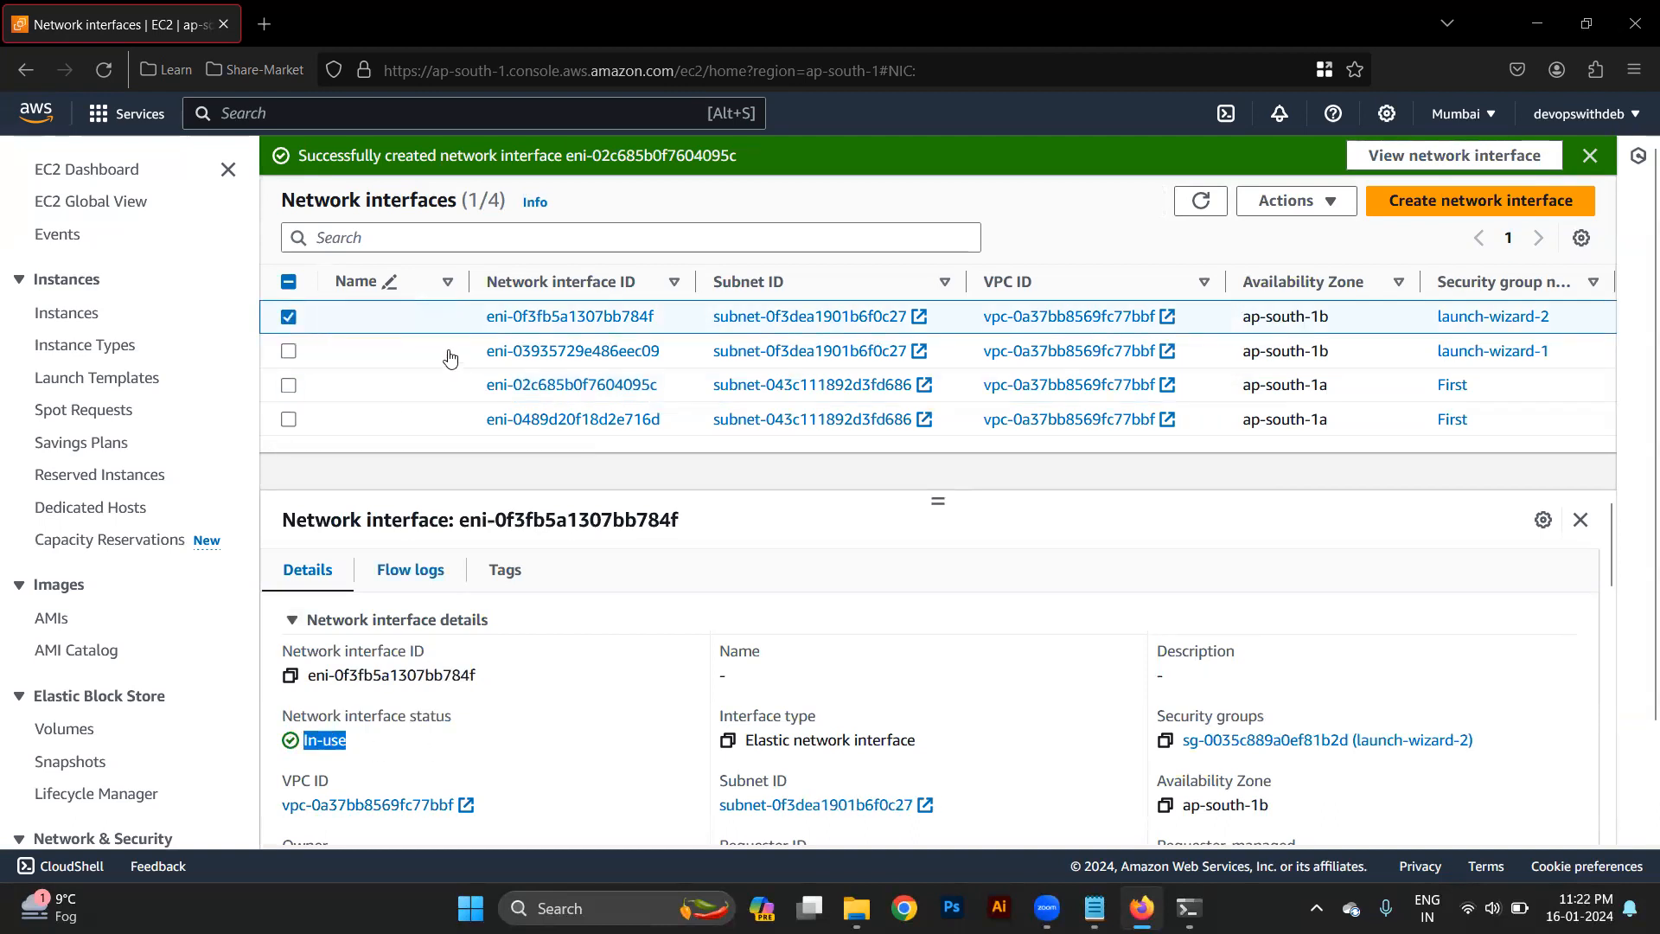
left_click(399, 348)
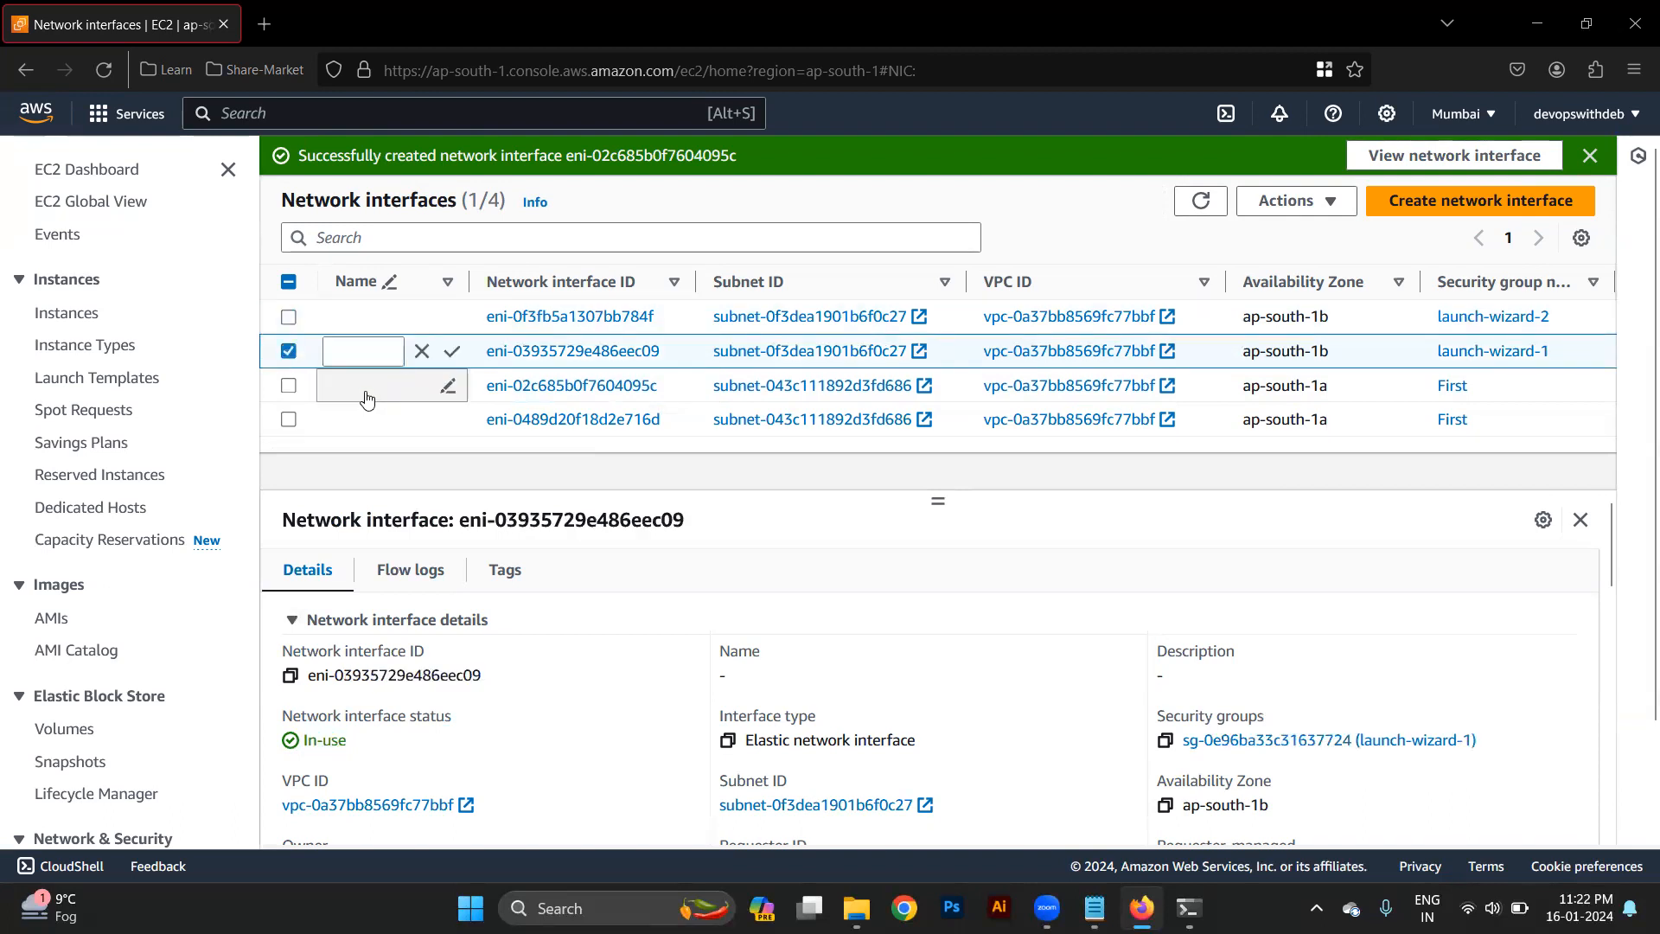
Step: Compare which actions are available for the network interfaces eni-02c685b0f7604095c and eni-03935729e486eec09
left_click(368, 387)
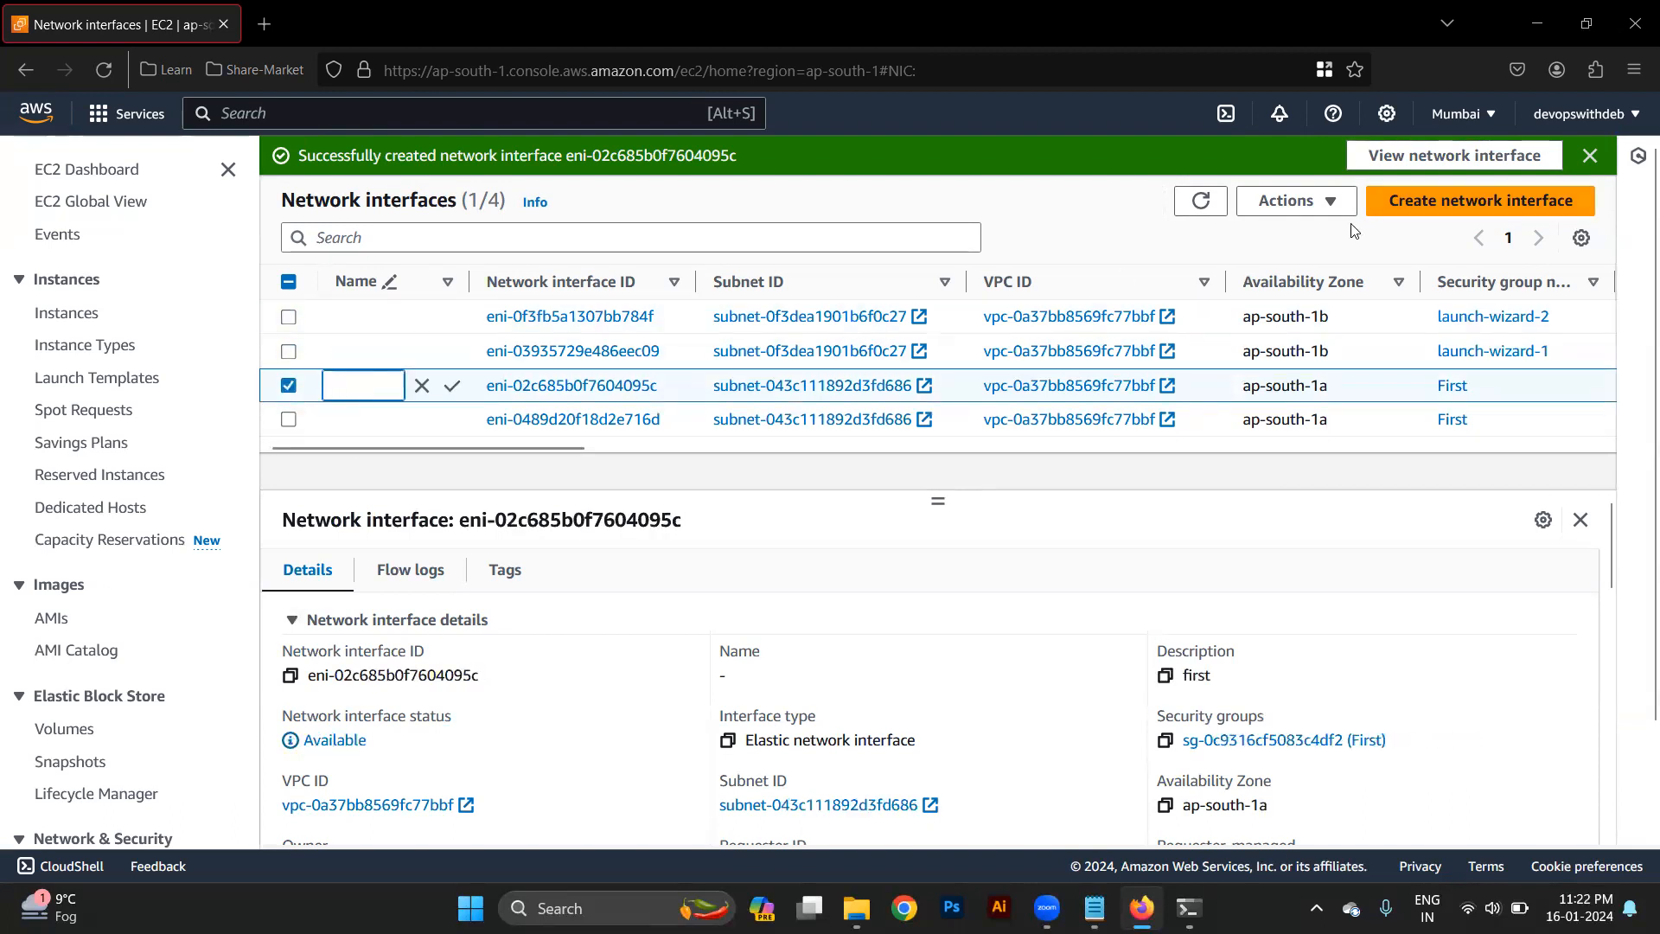
left_click(1294, 201)
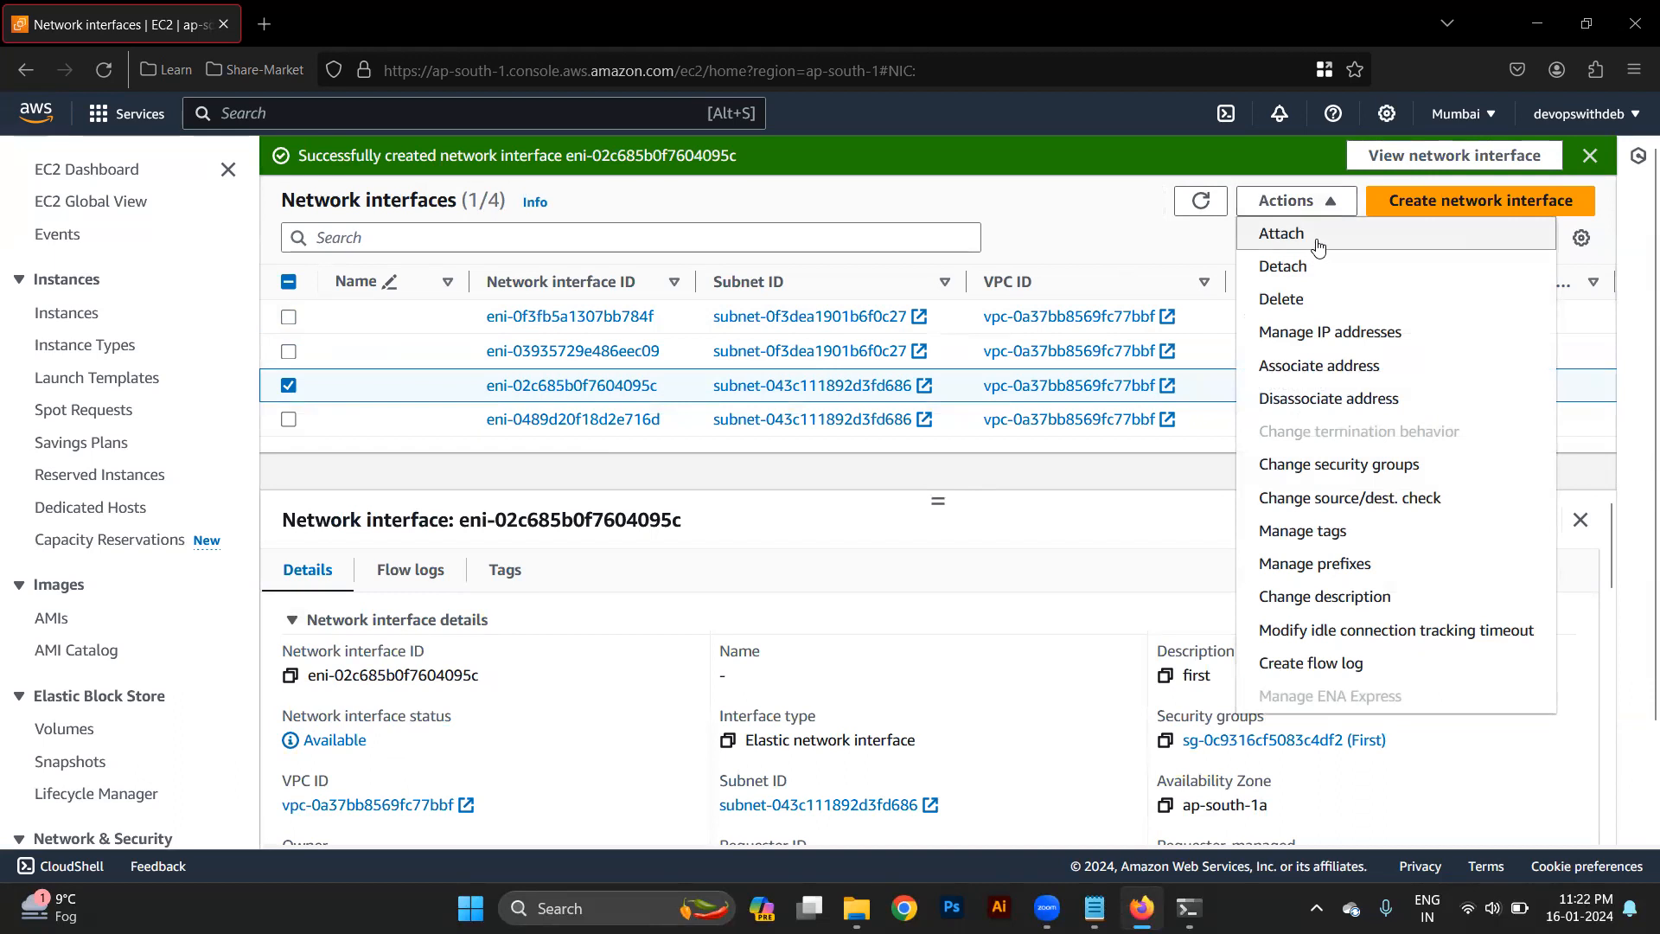
left_click(364, 351)
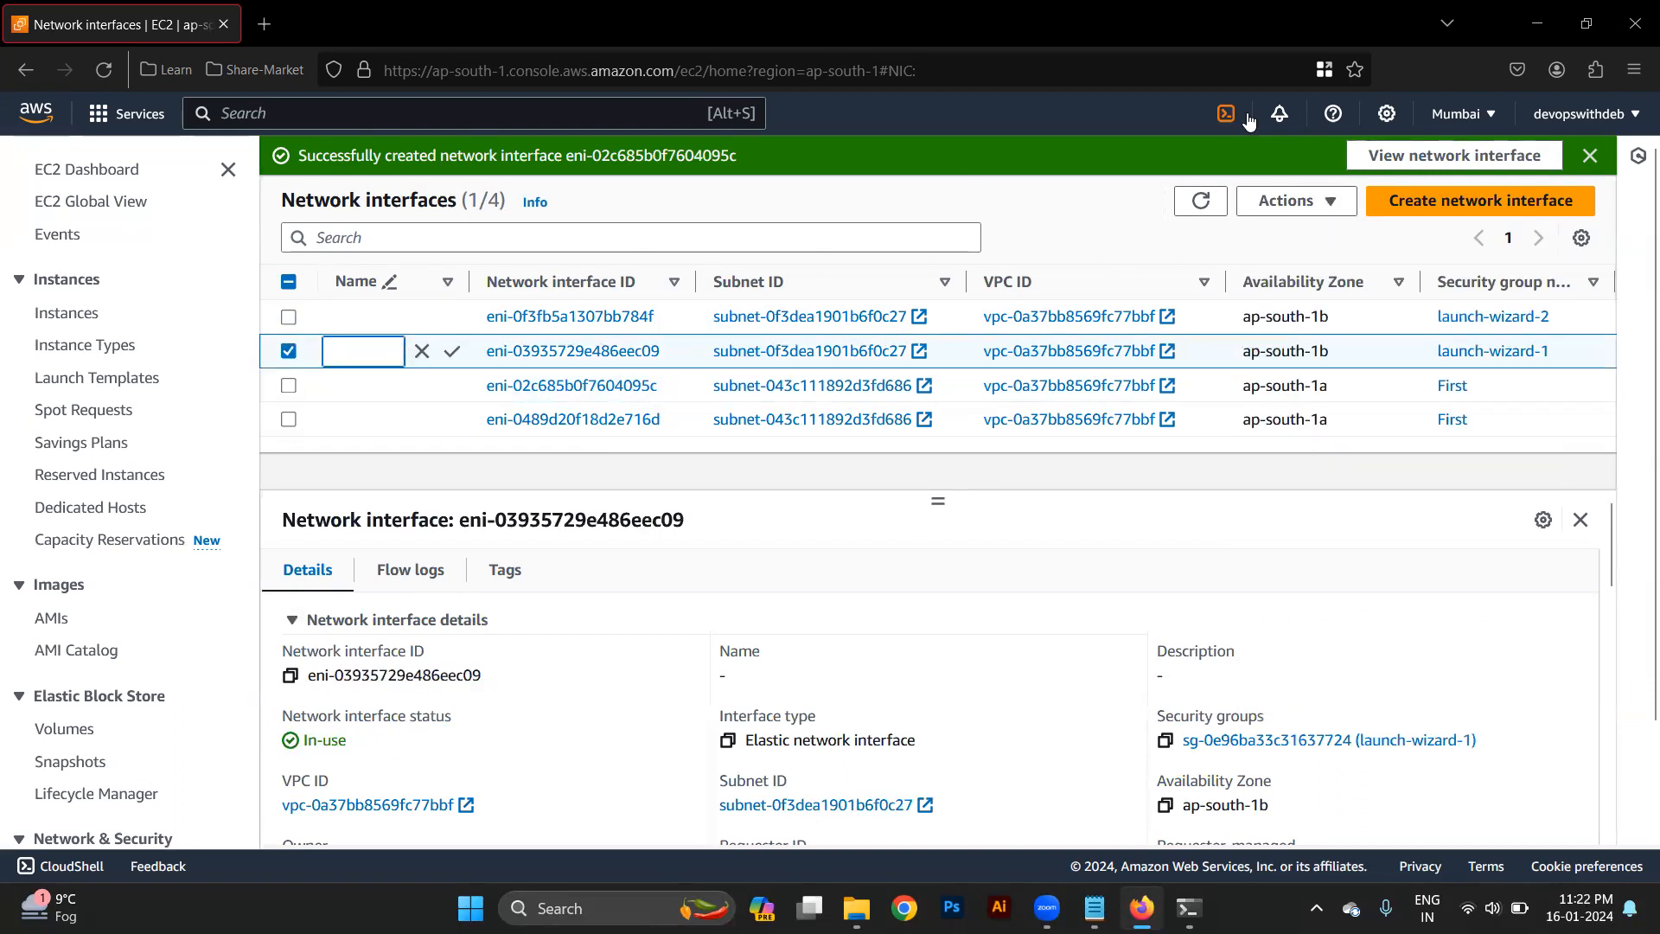
left_click(1292, 201)
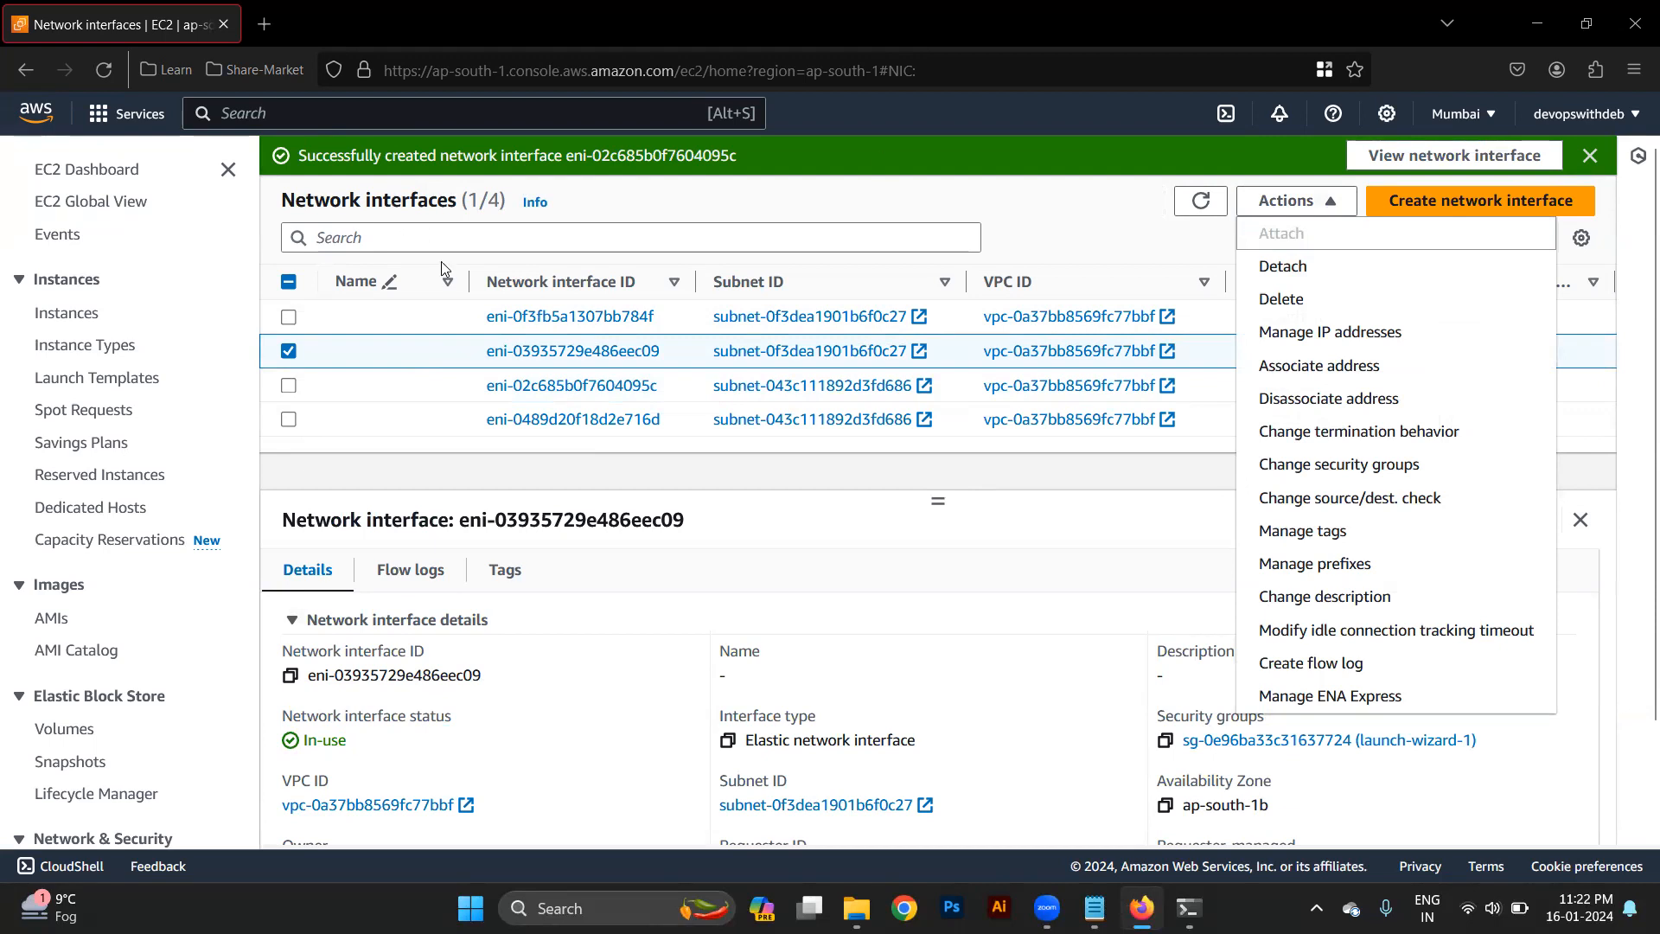
Step: Attach the network interface eni-02c685b0f7604095c to the instance i-0624a7bf7d28b5237
left_click(388, 382)
left_click(1292, 201)
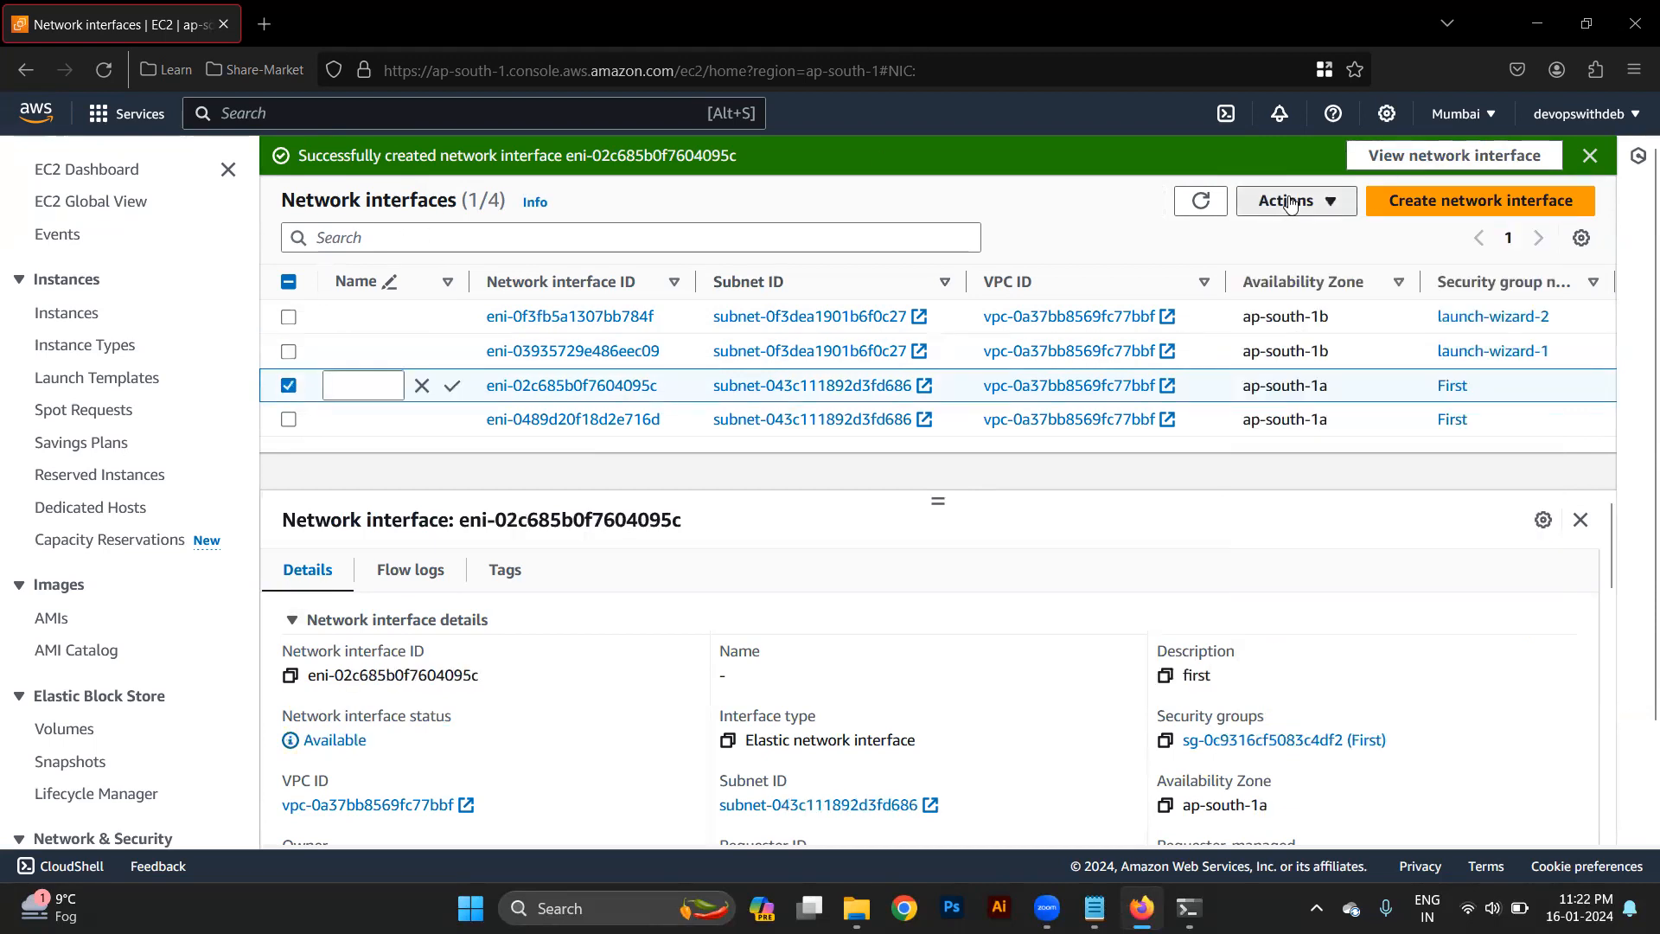
left_click(1318, 244)
left_click(770, 440)
left_click(796, 519)
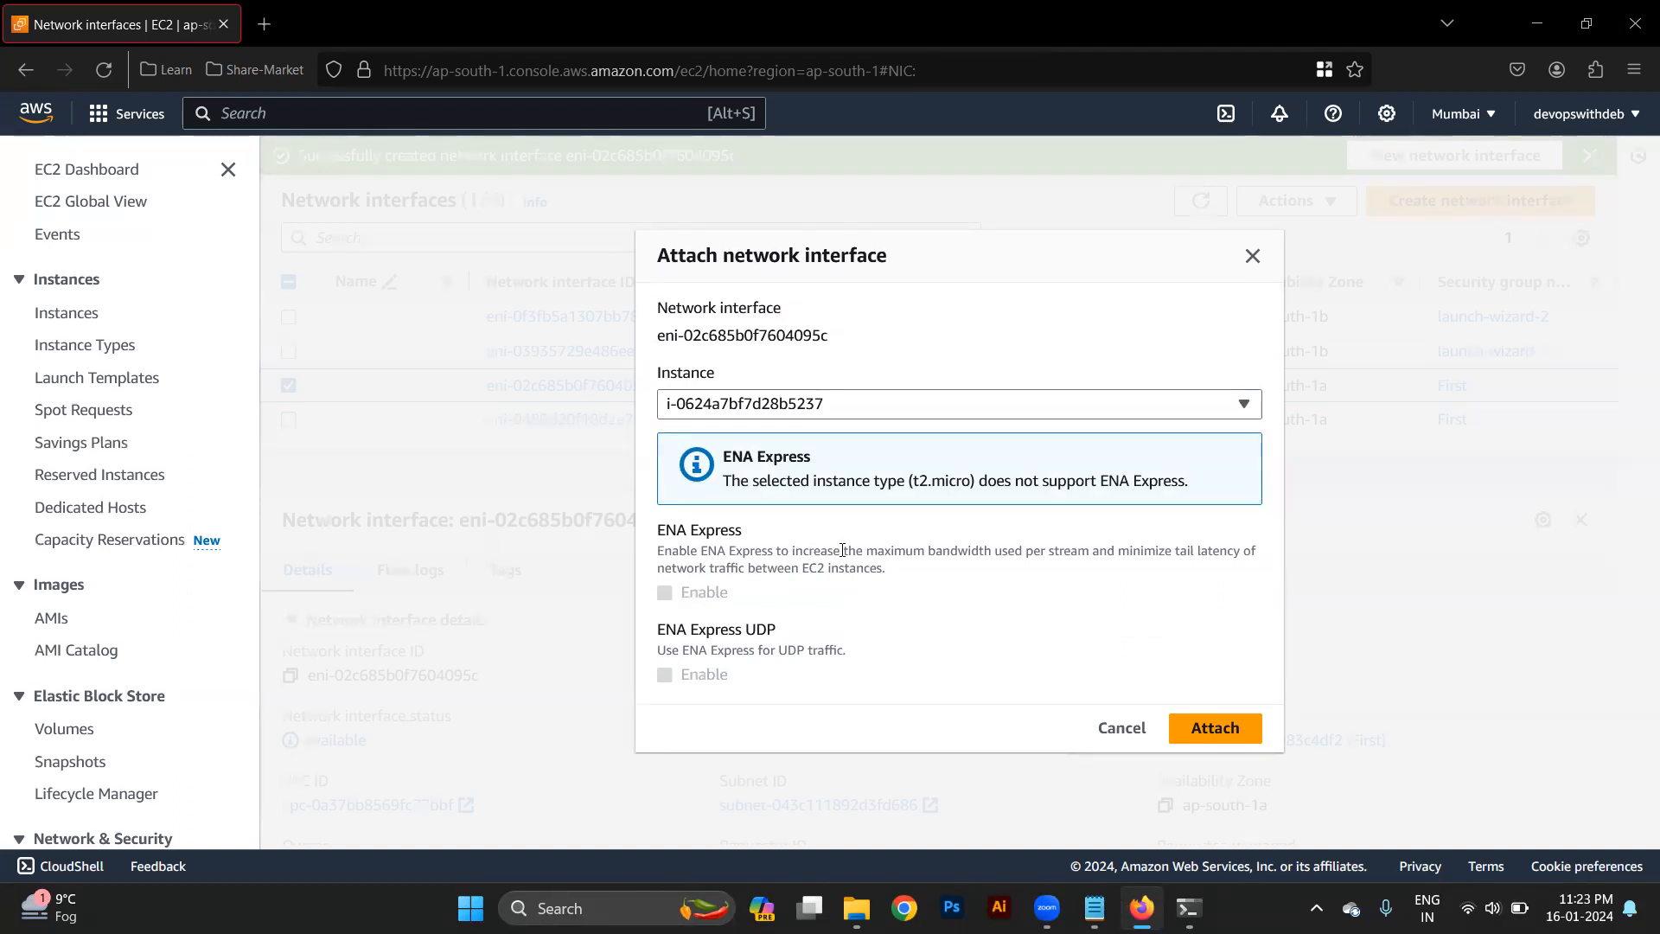
left_click(1250, 728)
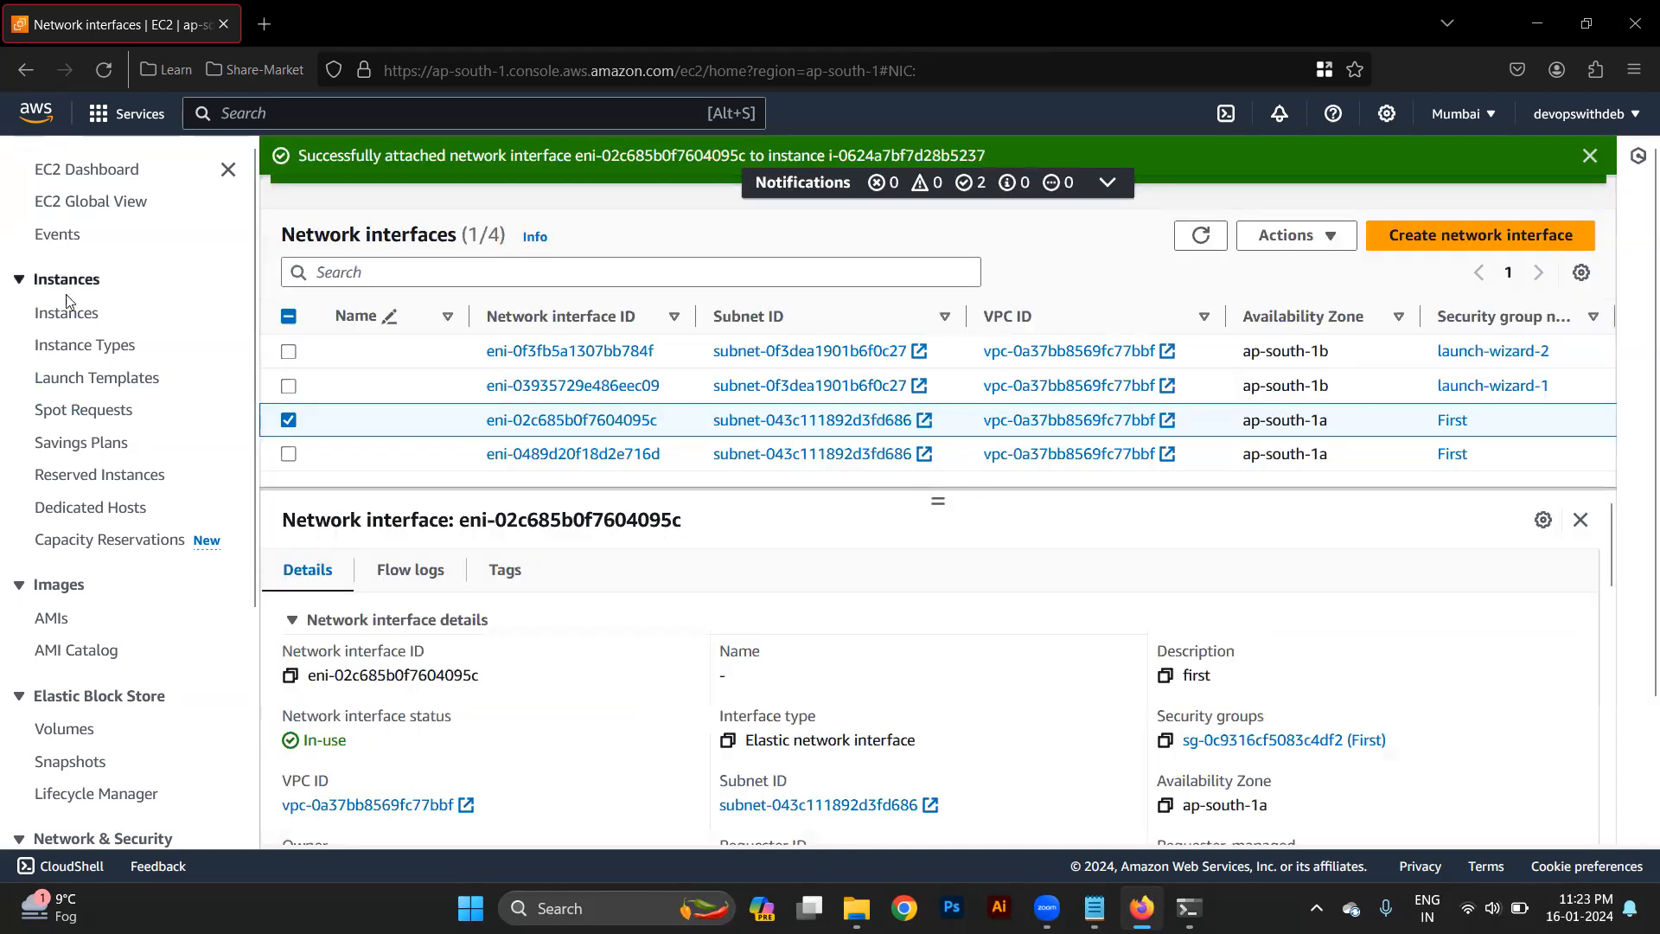
Step: Review the First instance's private IPv4 addresses and the network interfaces available to attach to it, then return to the instances list
left_click(76, 315)
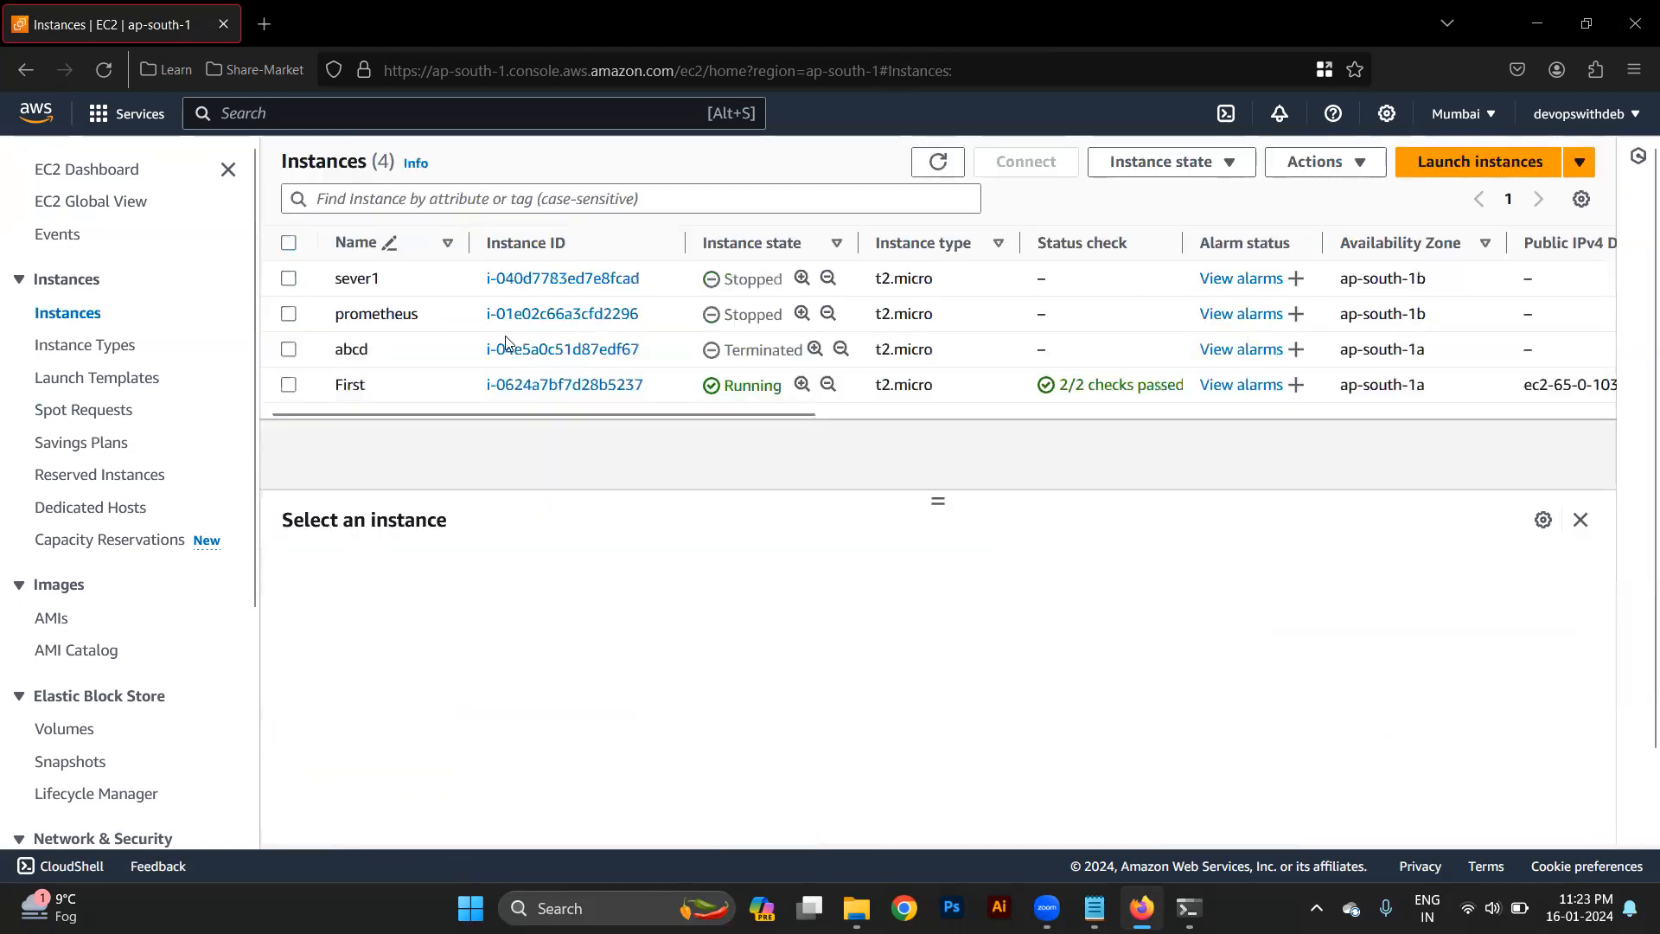
left_click(974, 389)
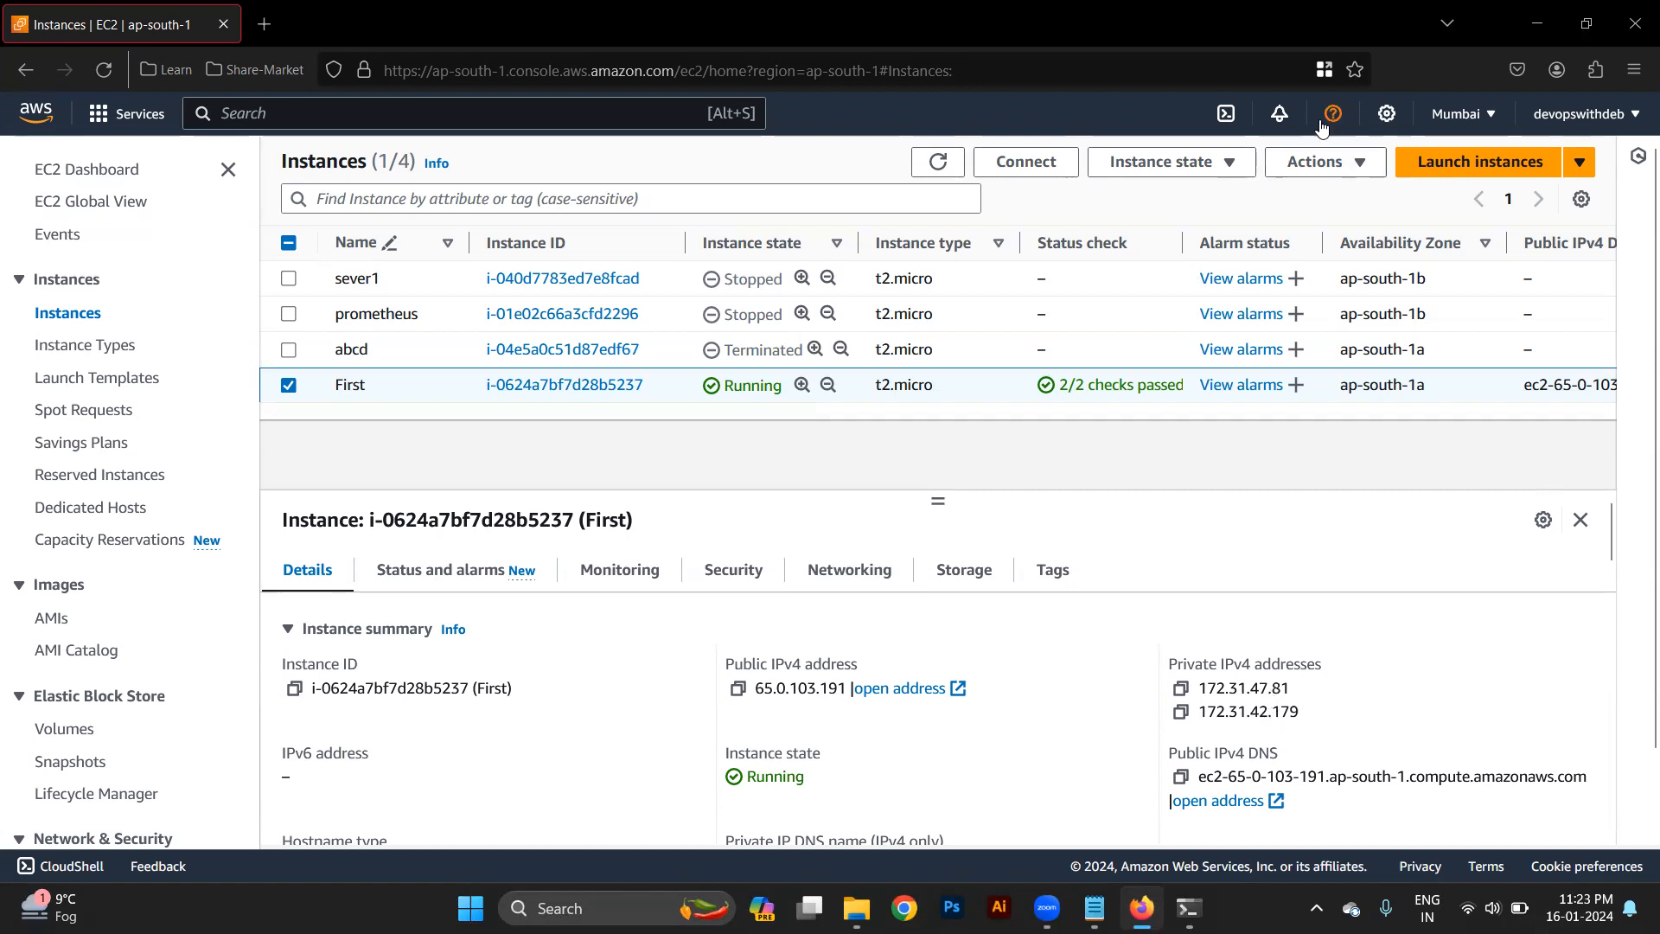
left_click(1322, 161)
mouse_move(1346, 326)
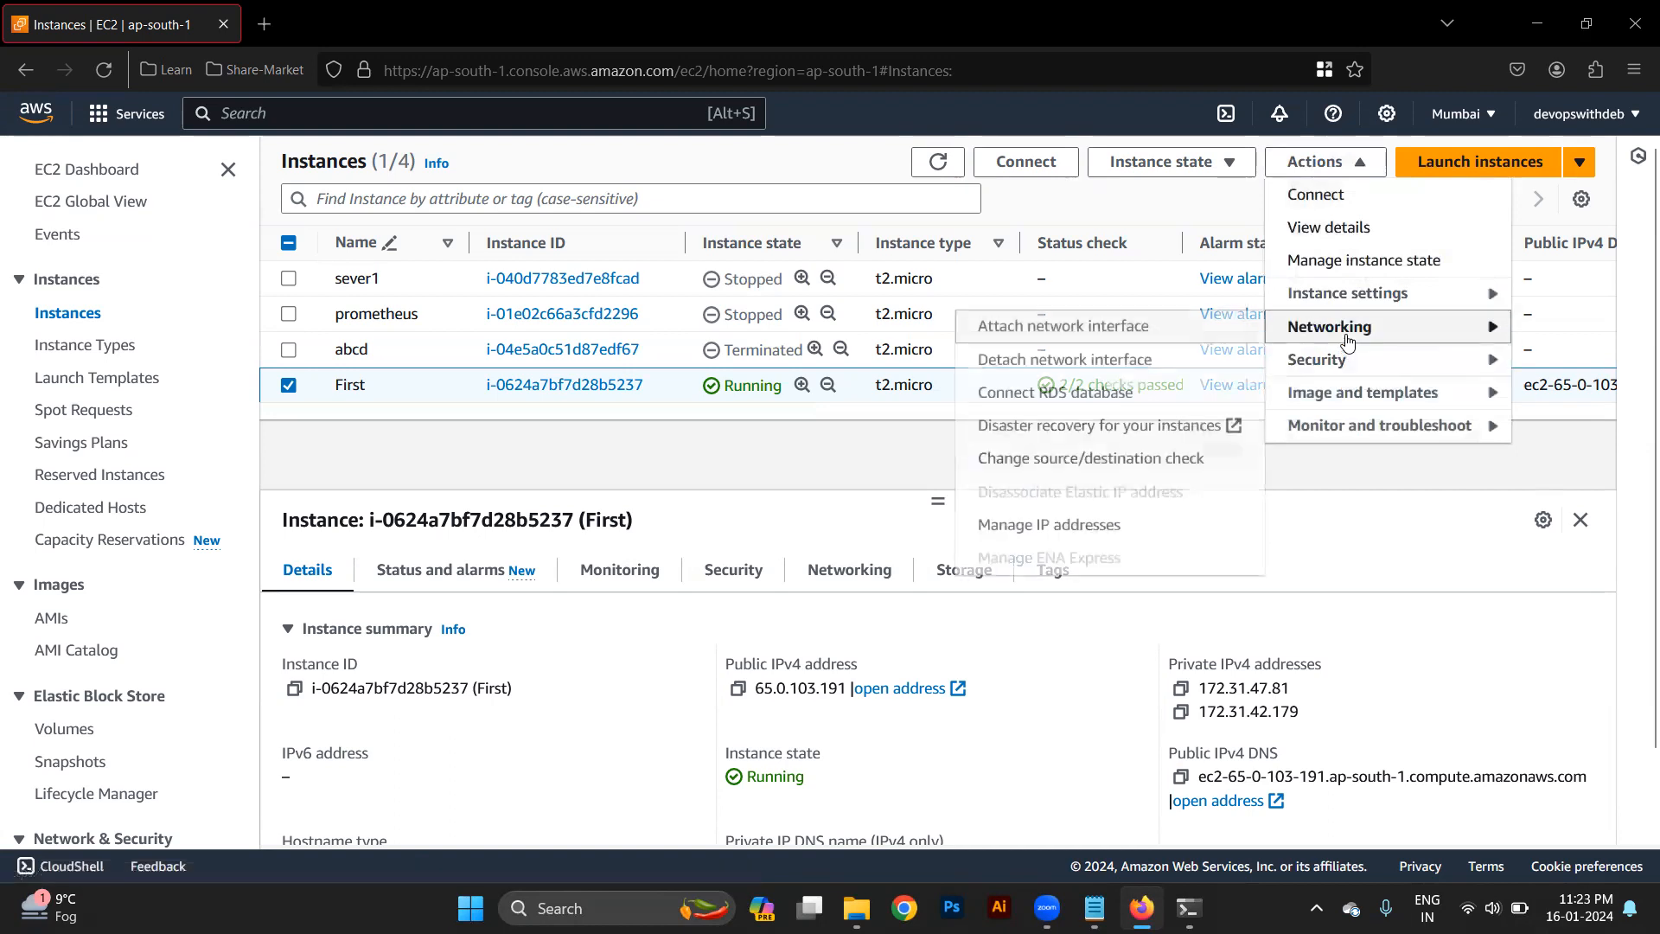
left_click(1090, 329)
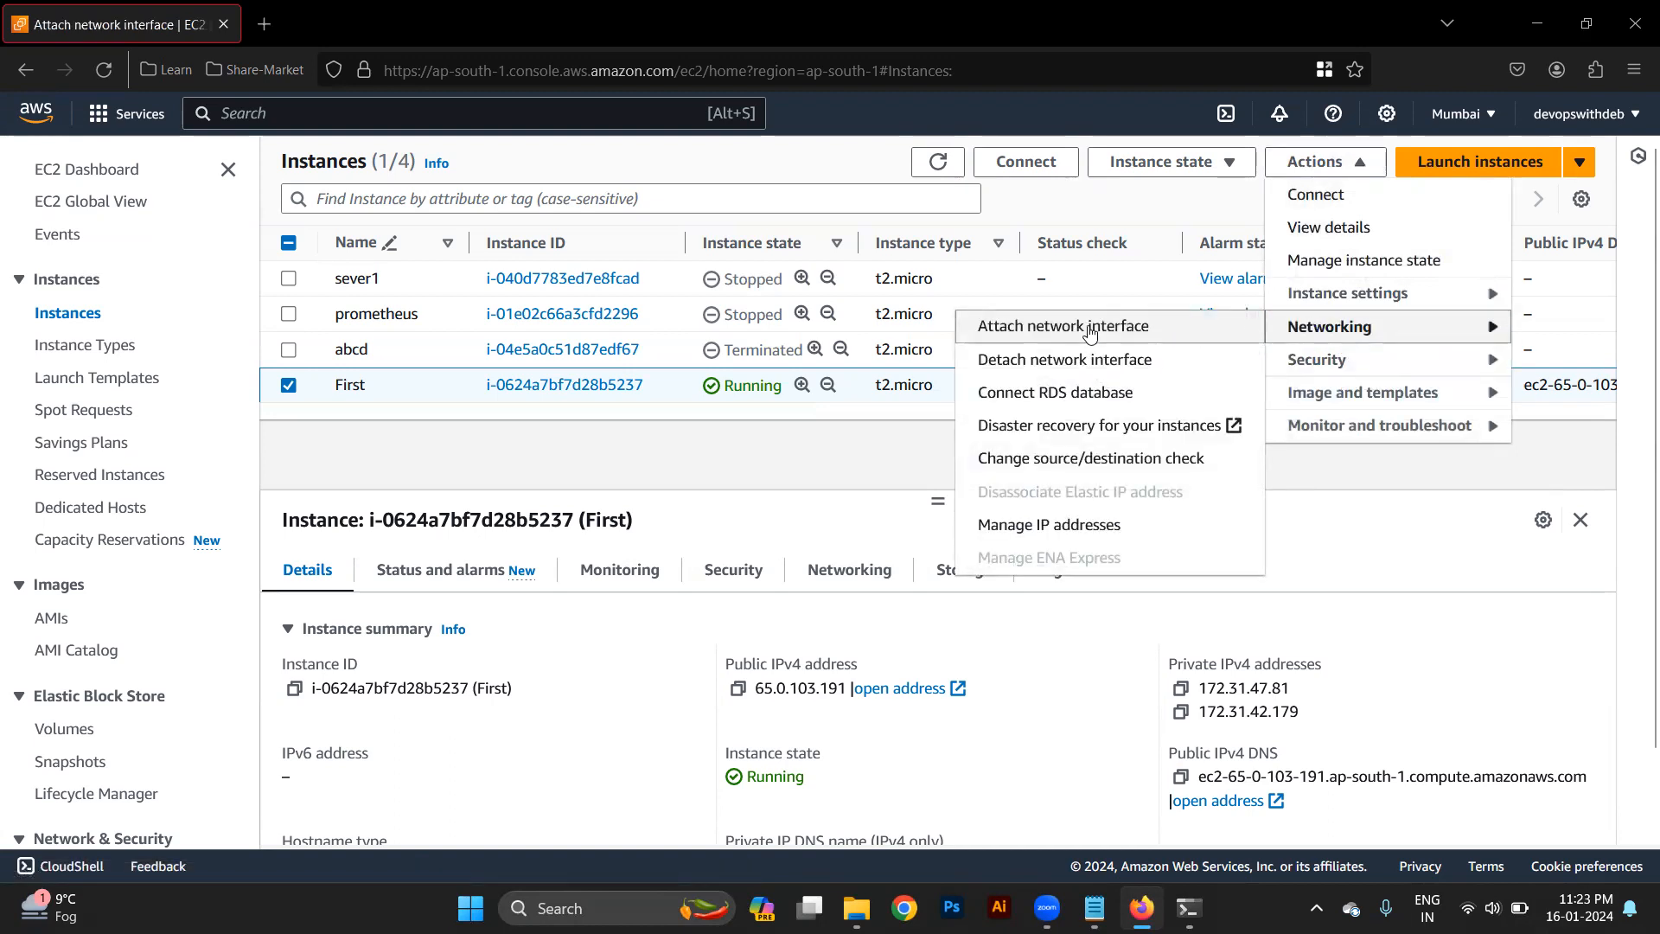
left_click(325, 447)
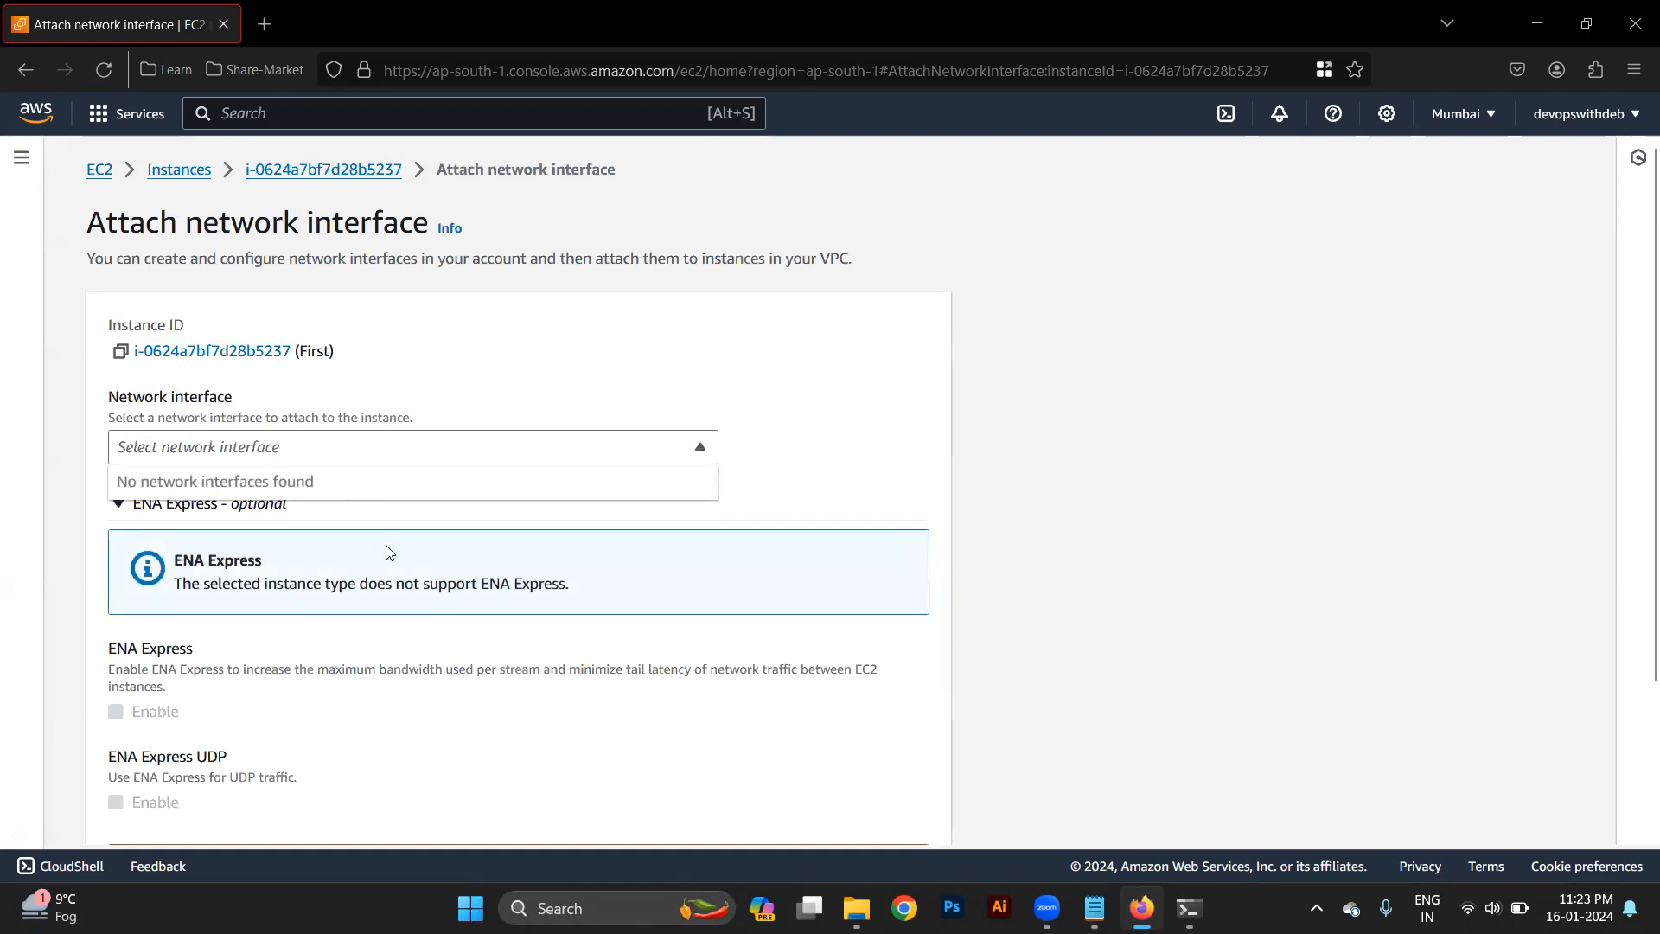
left_click(315, 170)
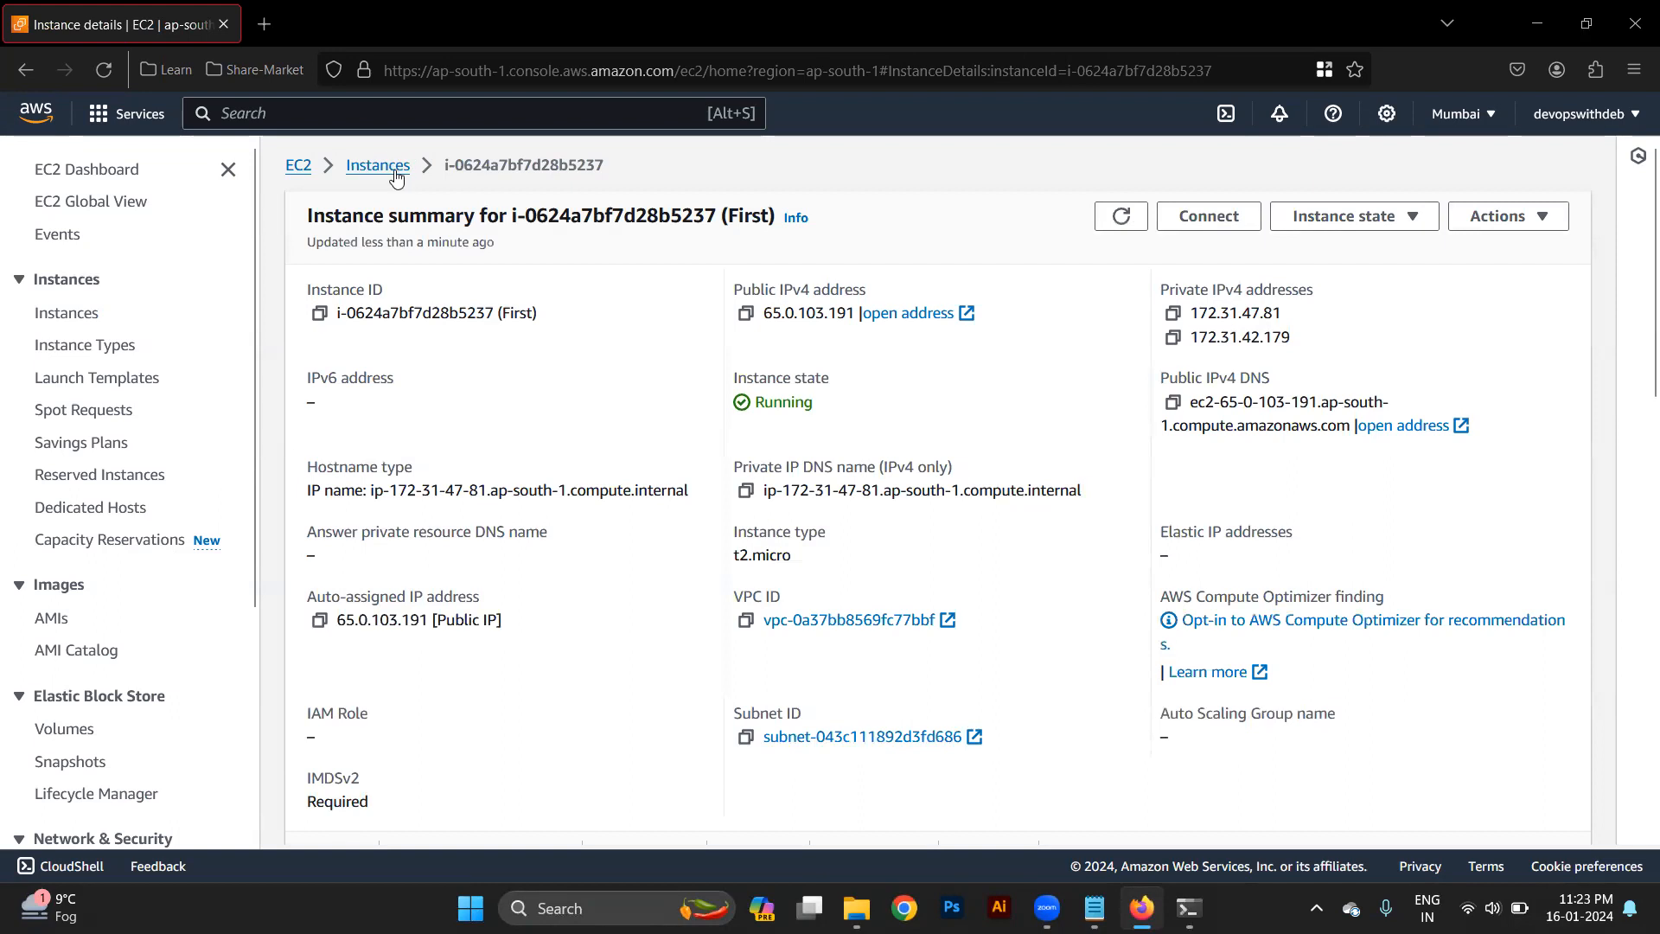
left_click(403, 166)
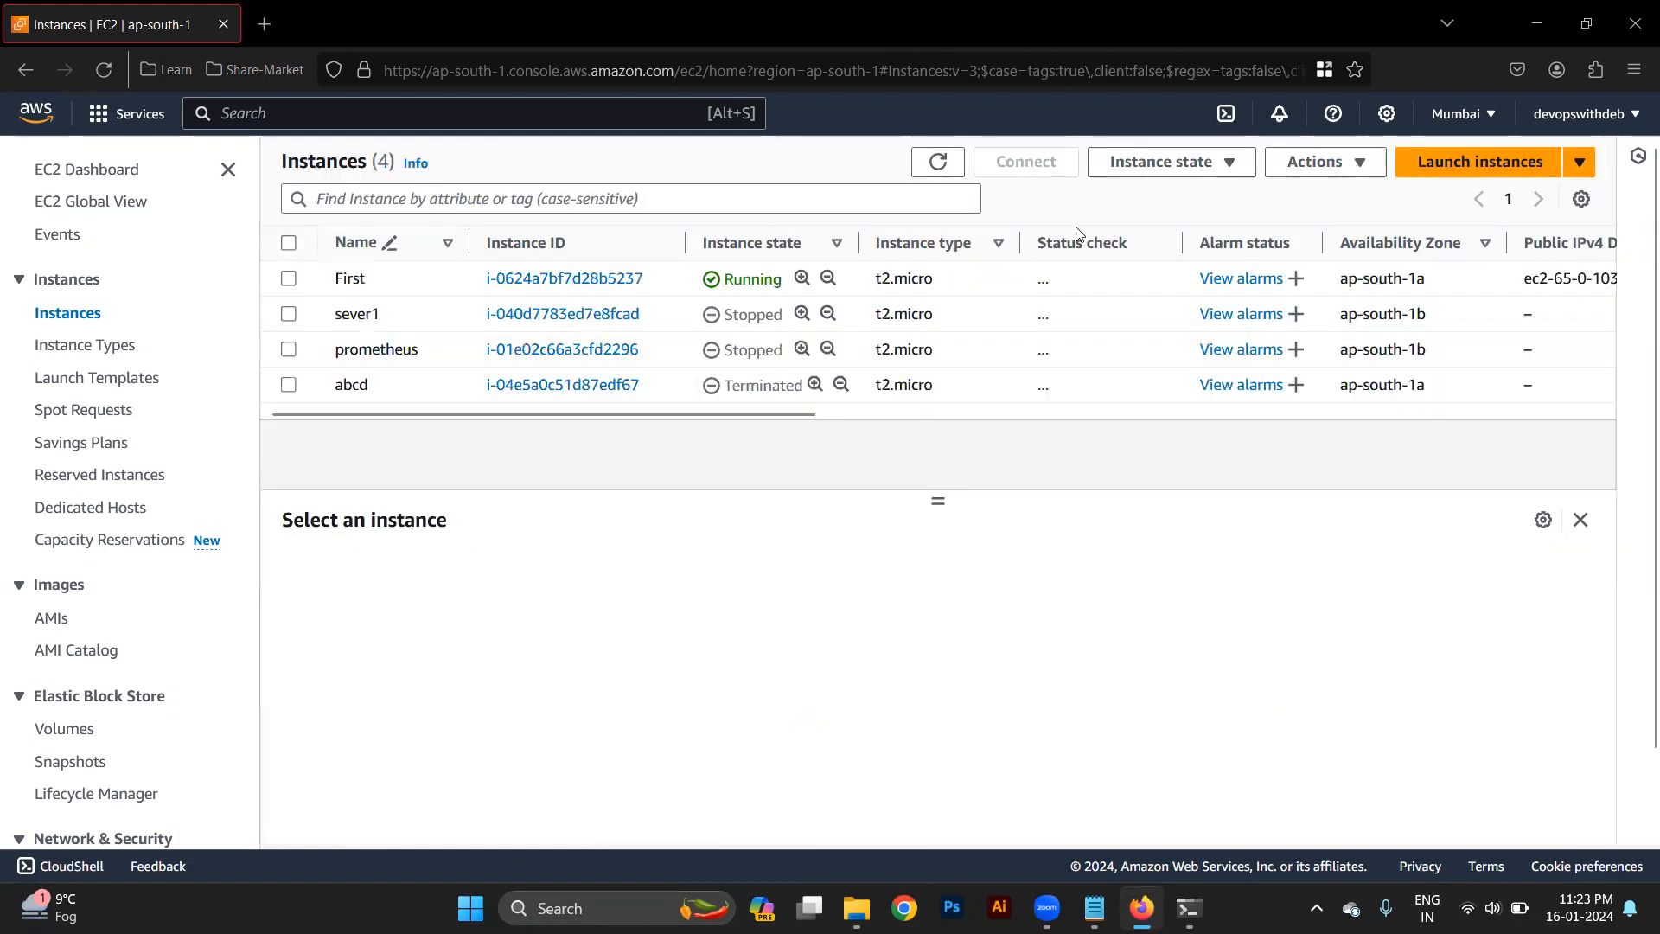
Step: Detach the network interface eni-02c685b0f7604095c (first) from the First instance
left_click(980, 280)
left_click(1359, 162)
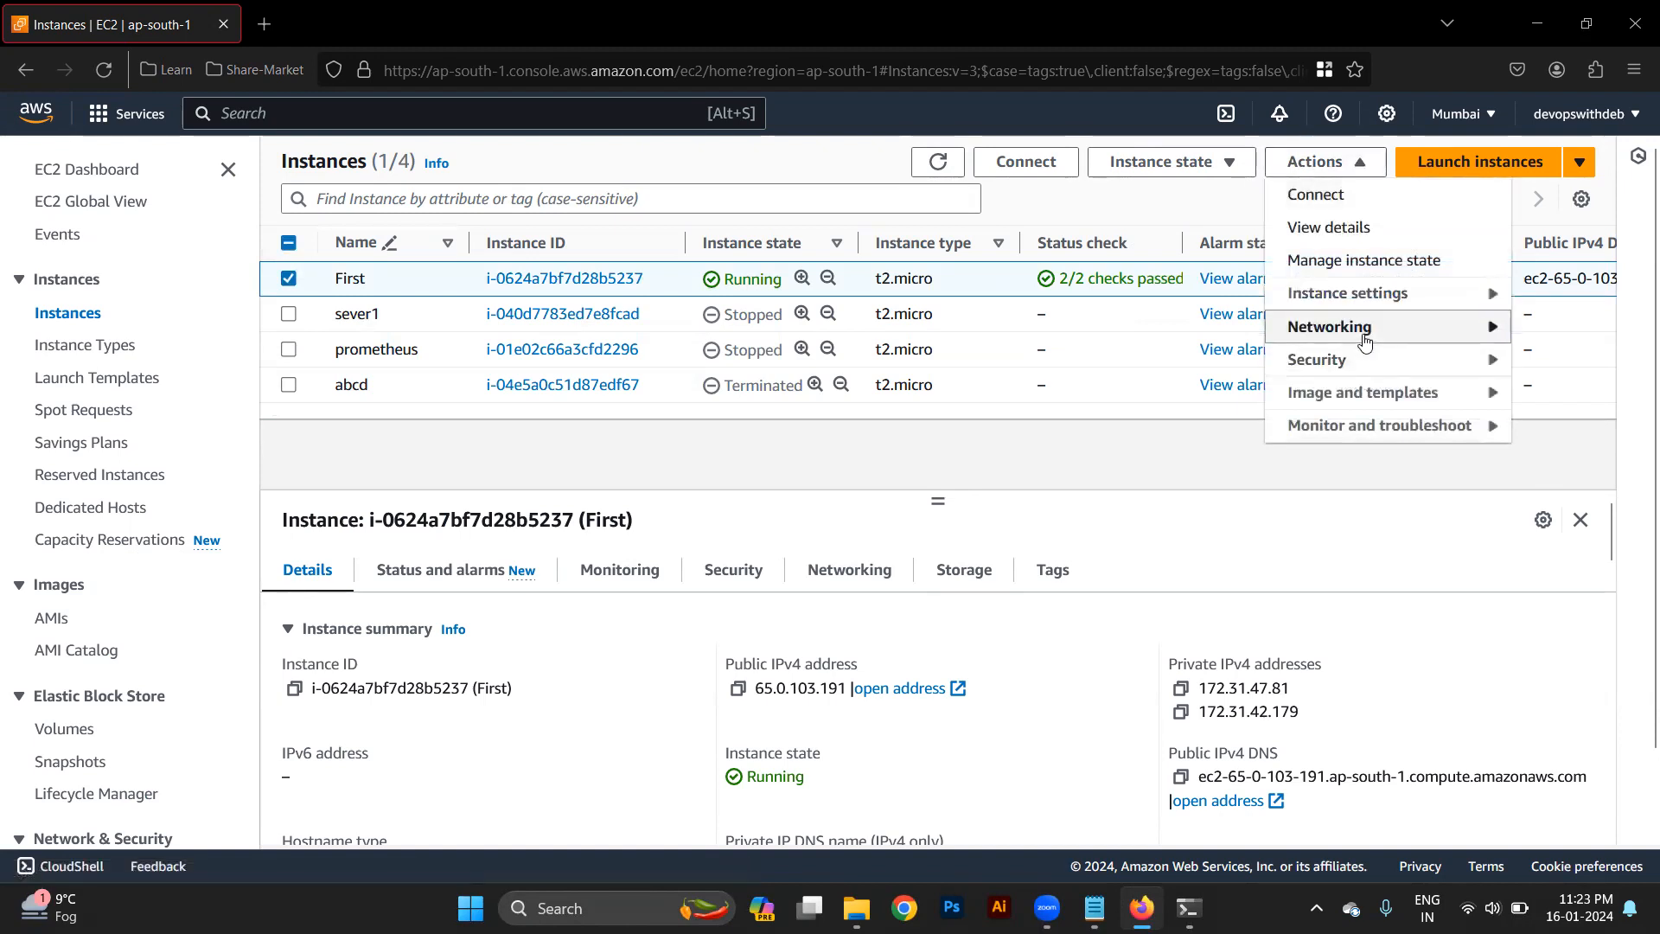
mouse_move(1364, 326)
left_click(1099, 369)
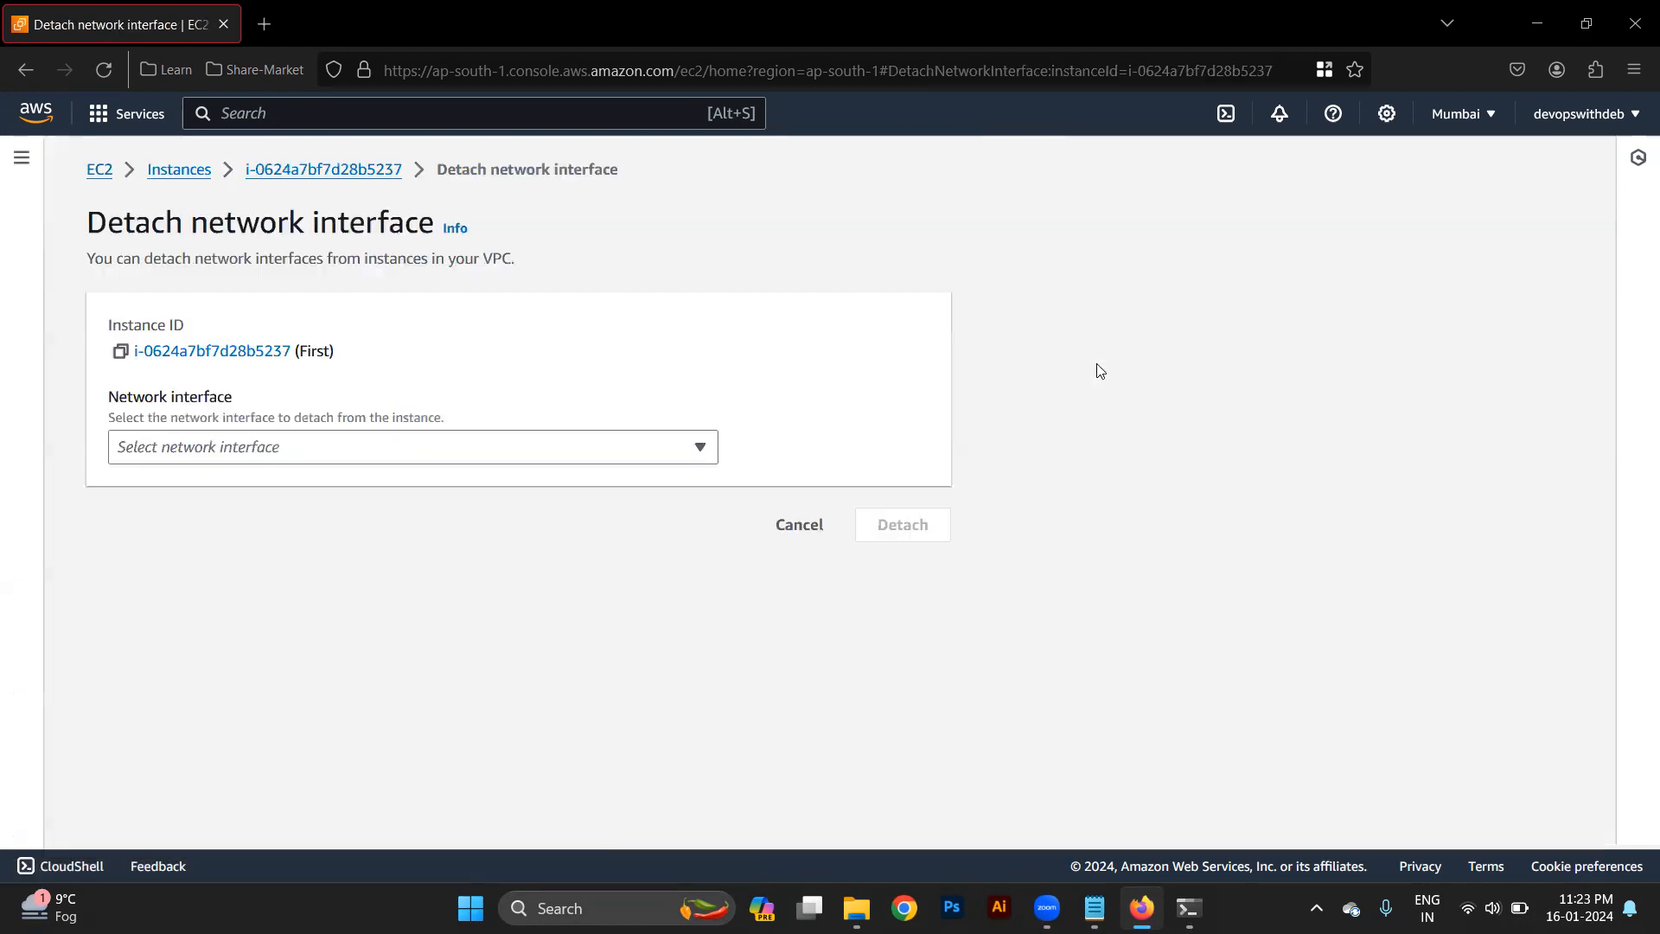
left_click(417, 456)
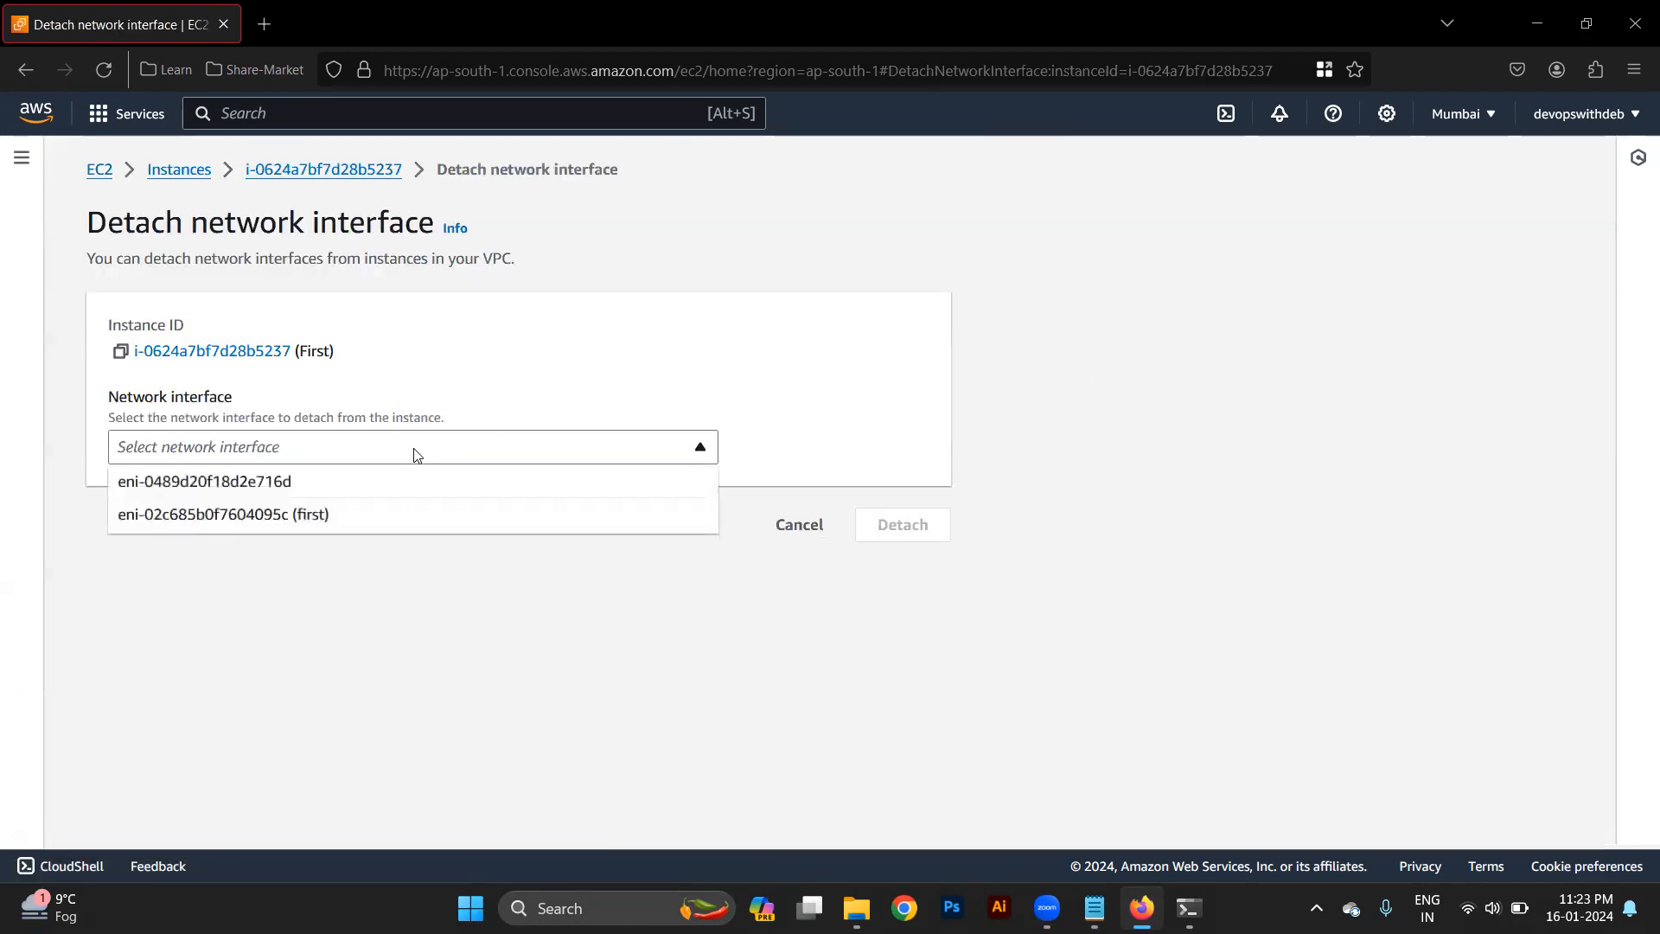
left_click(385, 521)
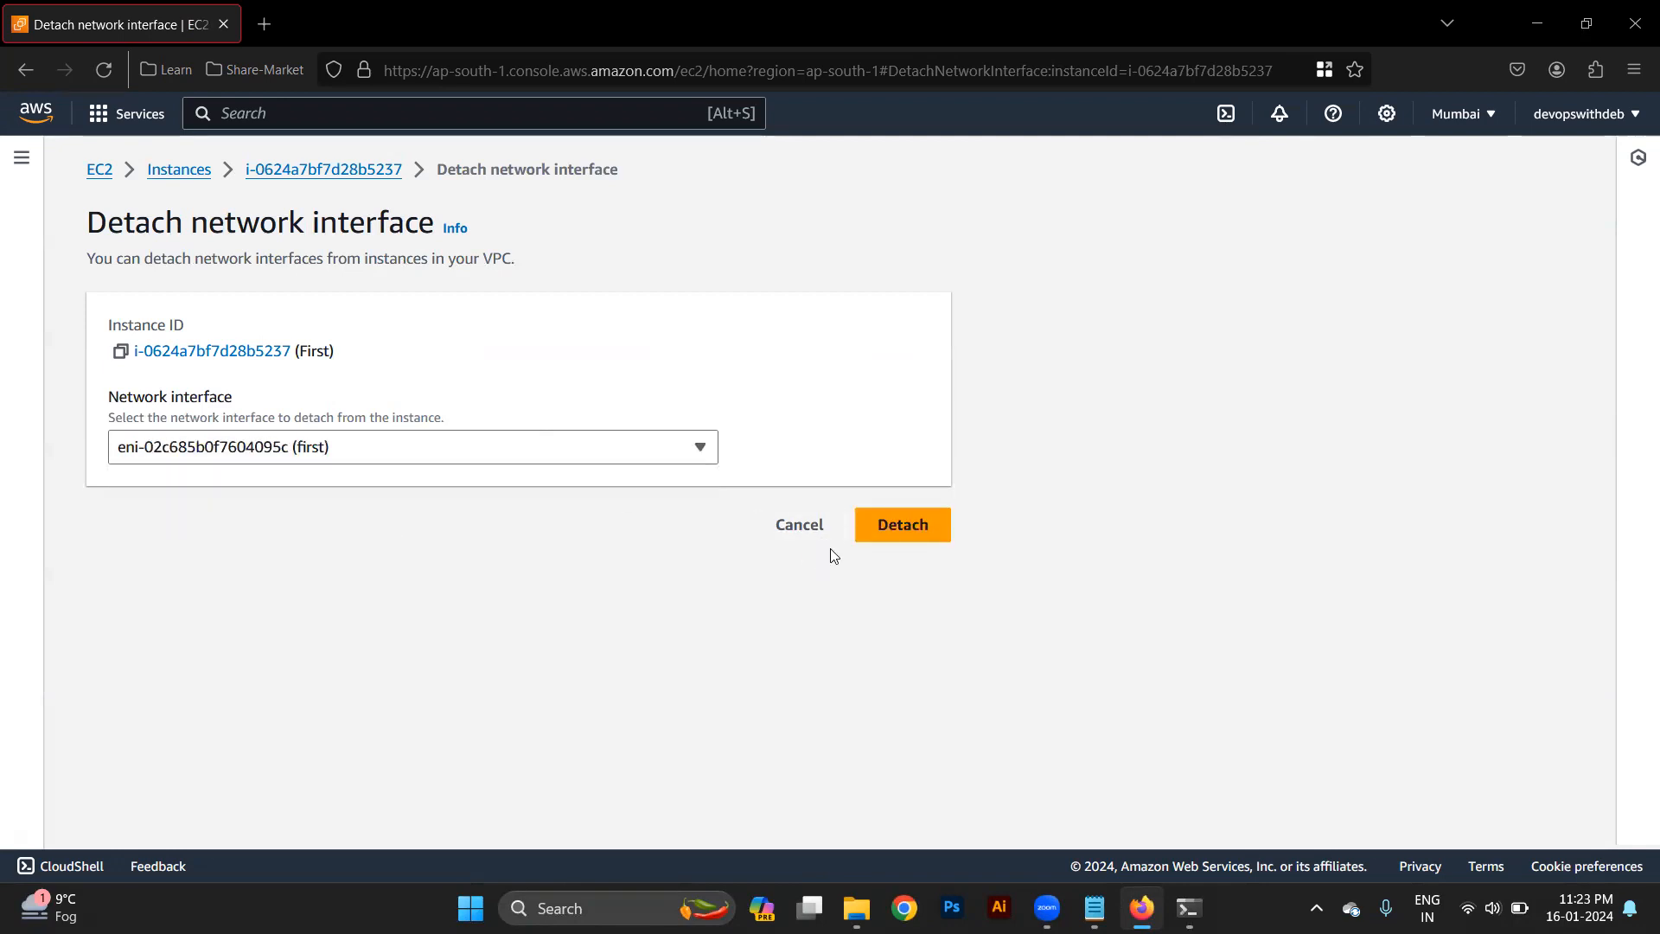
left_click(879, 526)
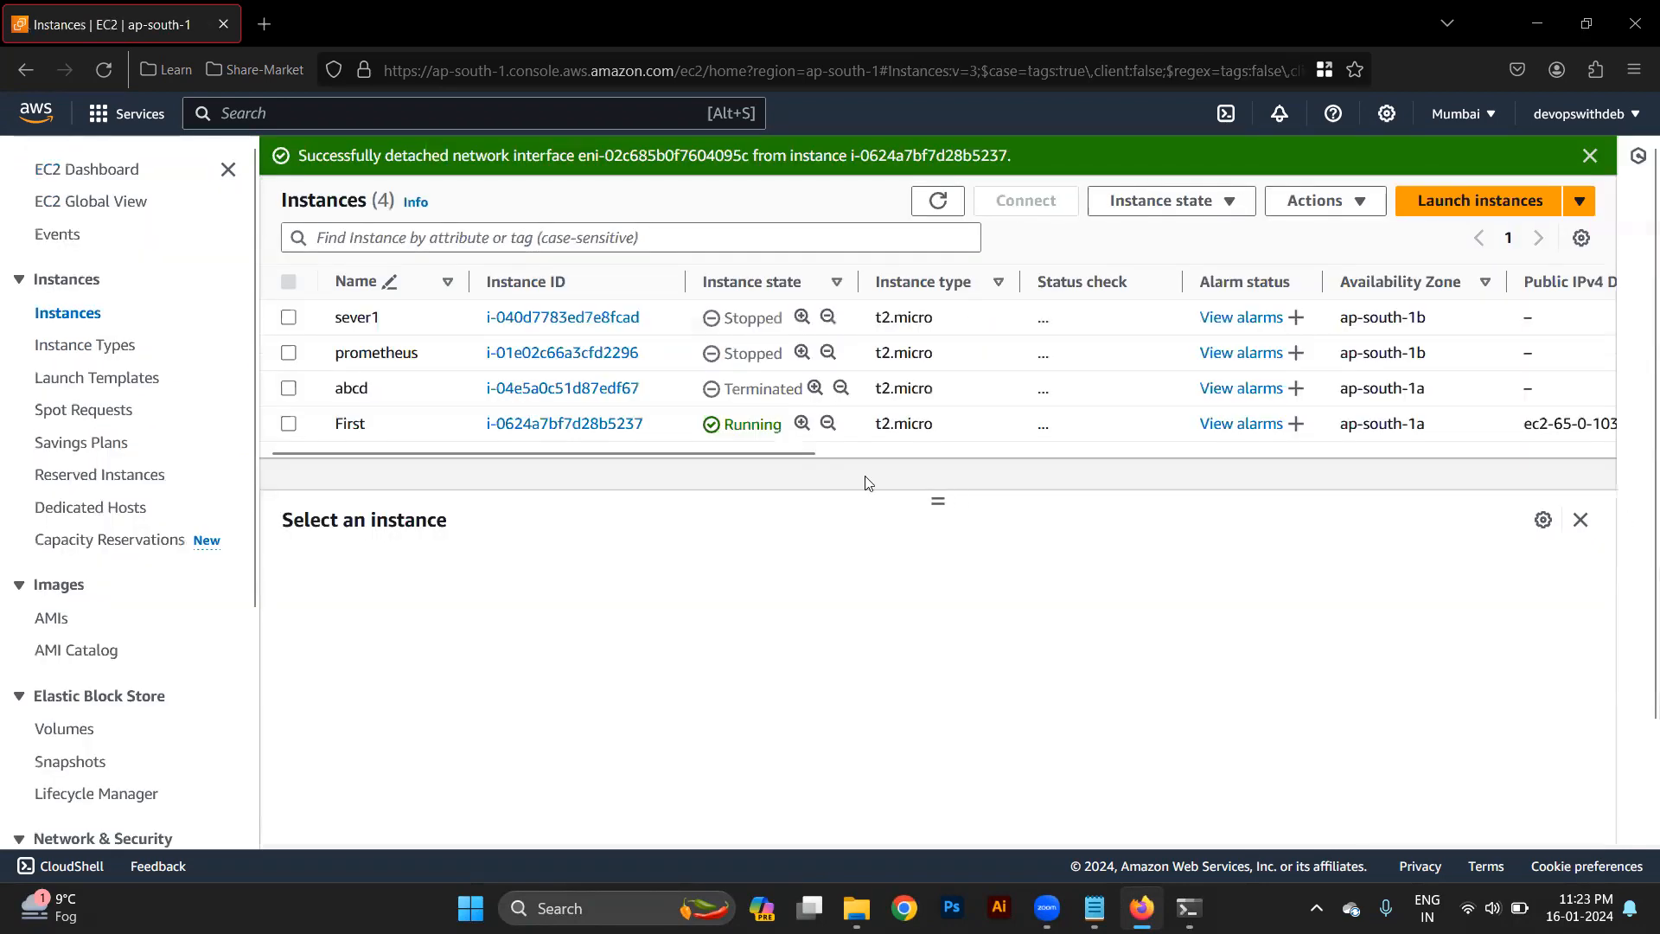
Step: Refresh the instances list and examine the First instance's private IPv4 addresses
left_click(444, 425)
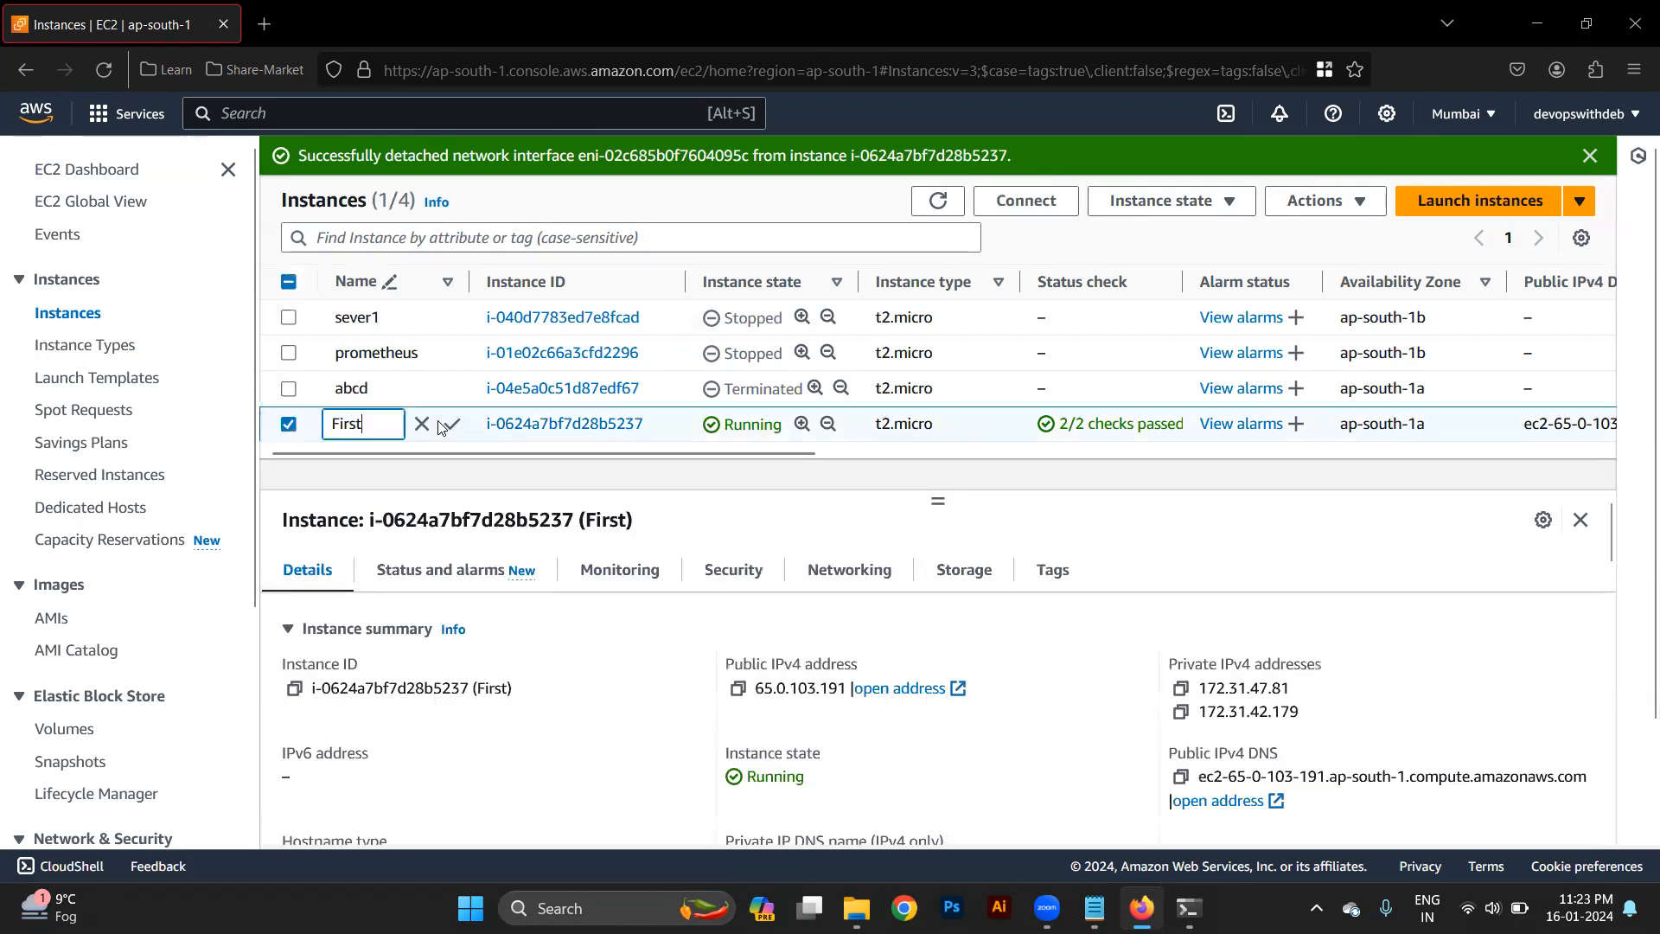
left_click(939, 202)
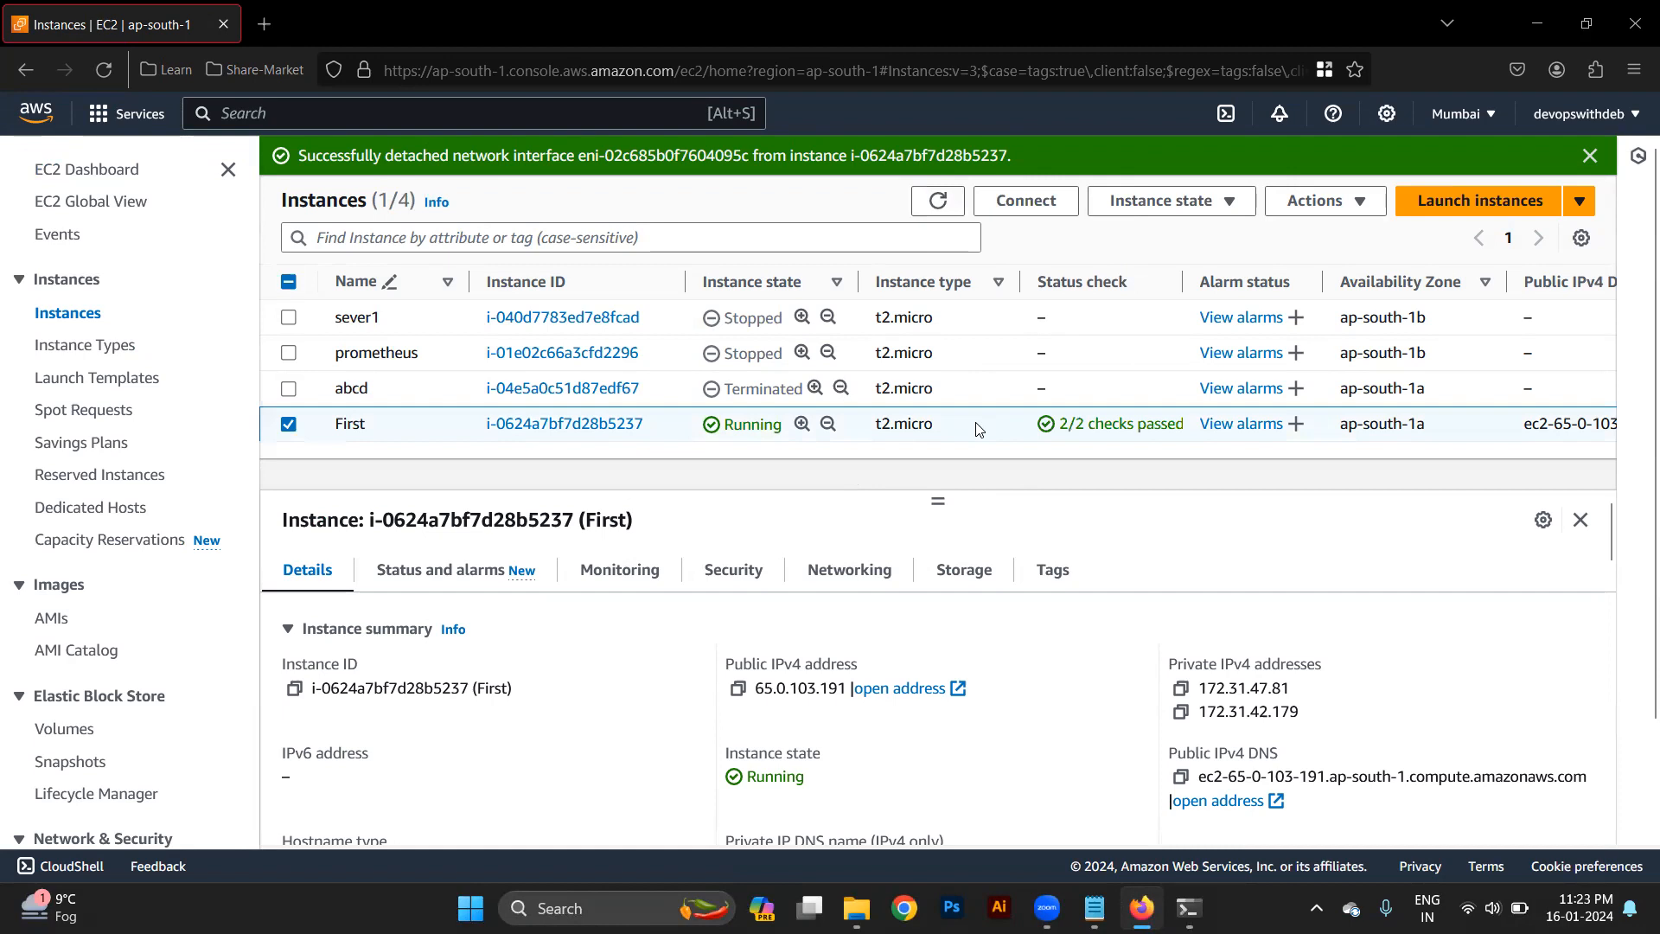
left_click(985, 394)
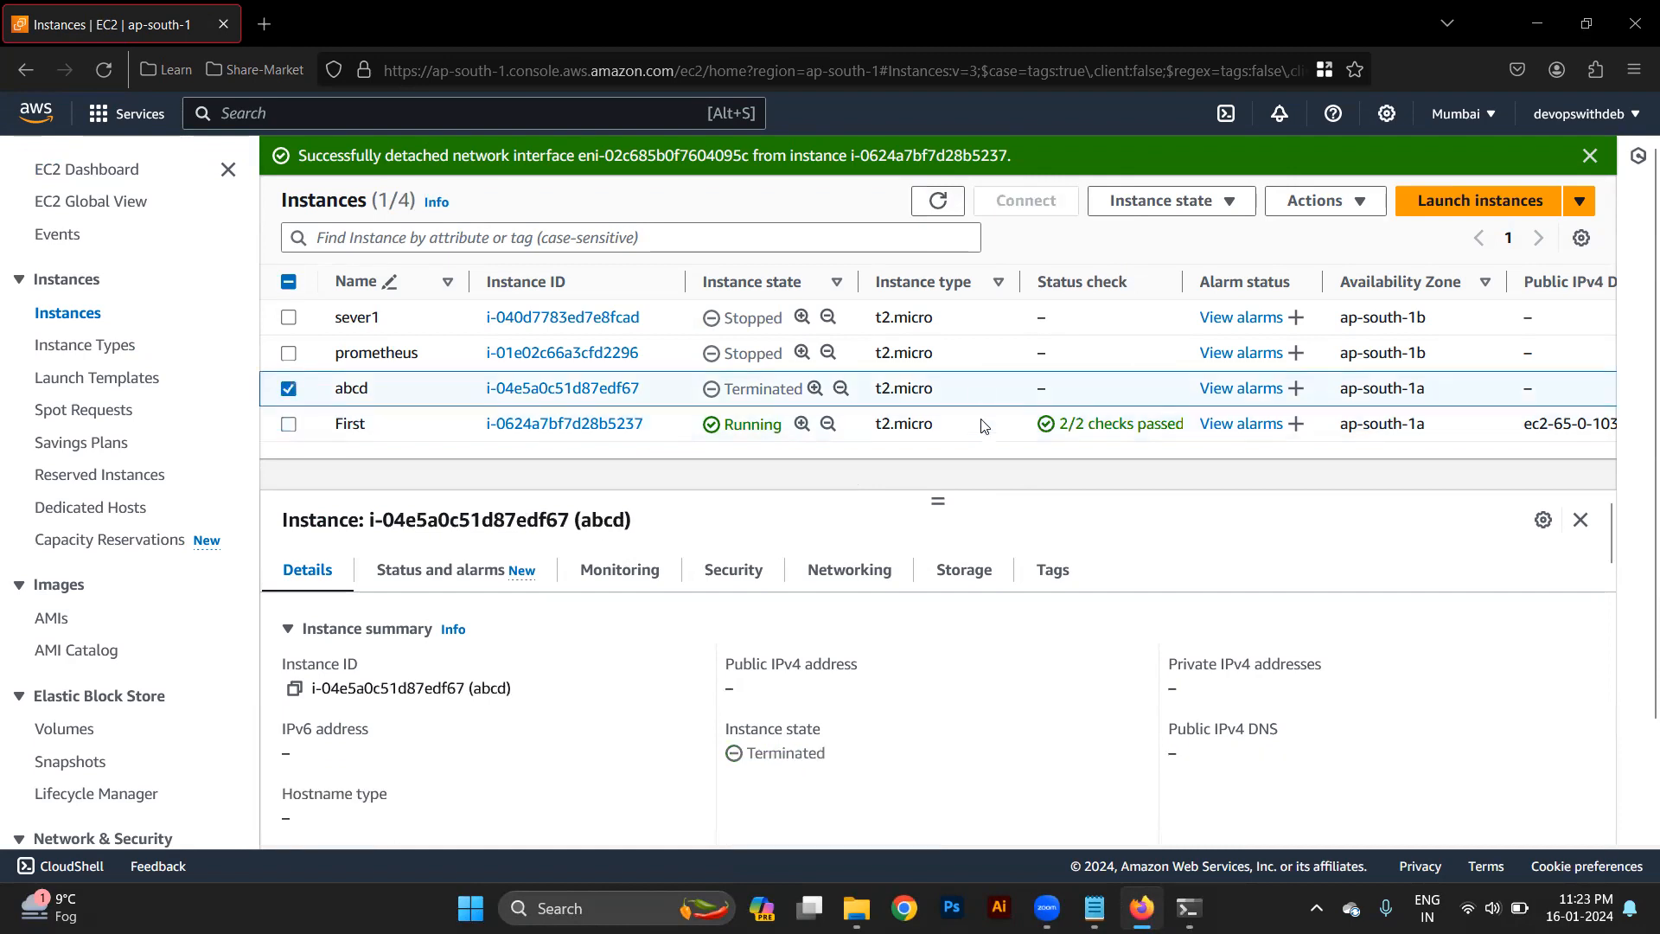
left_click(986, 433)
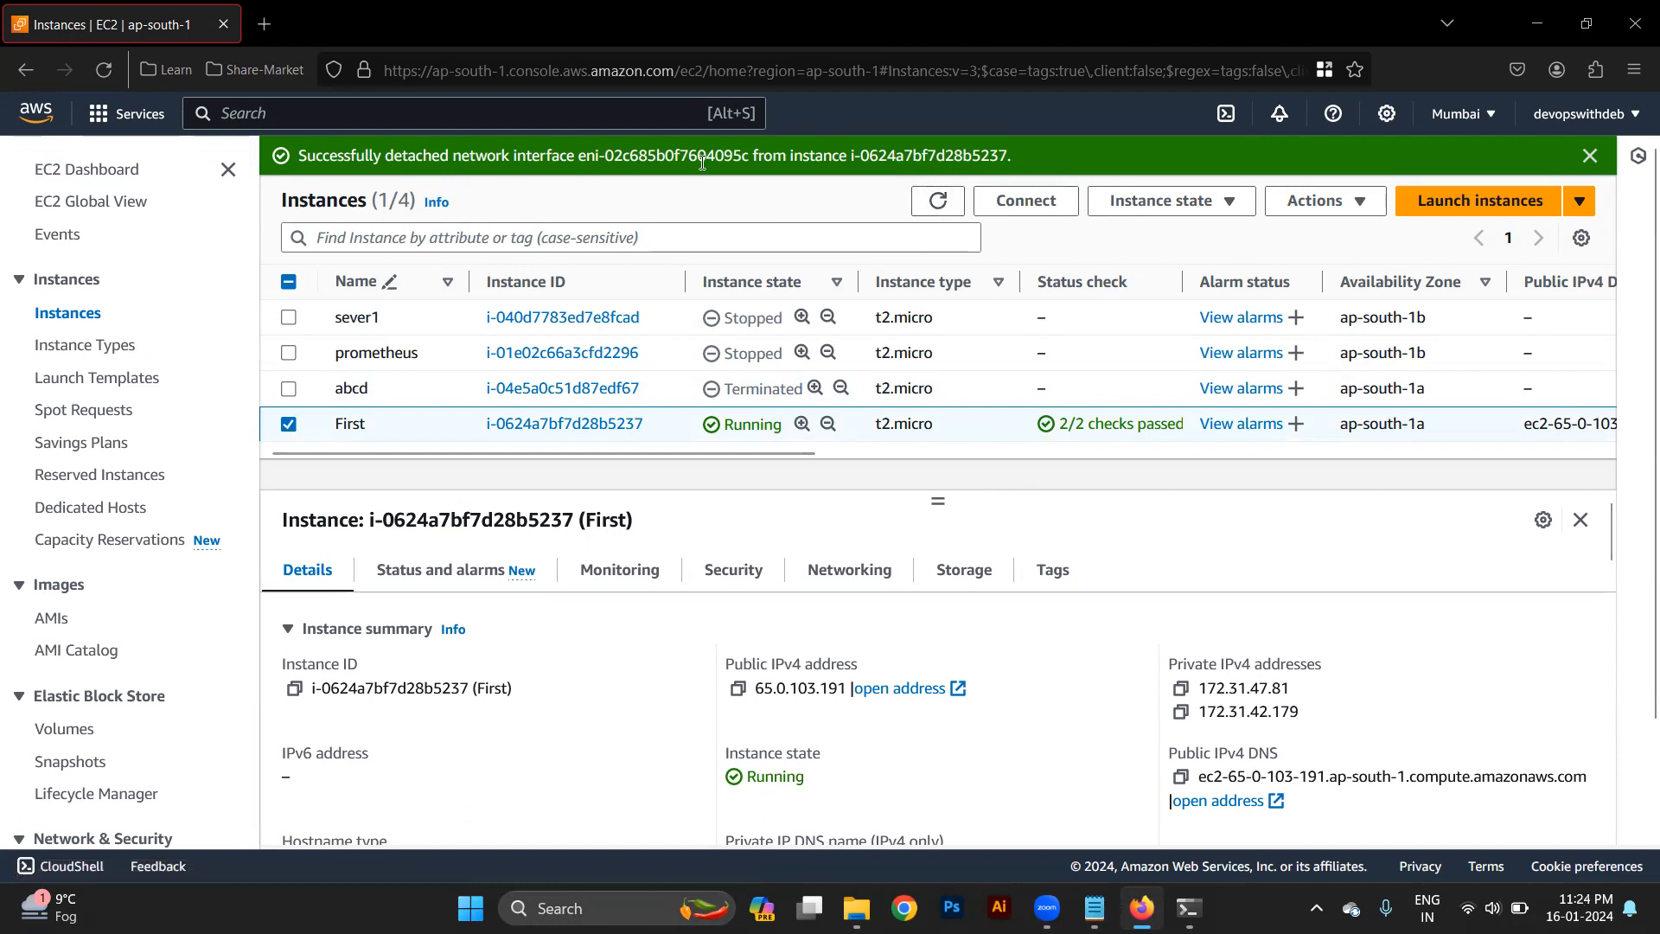
left_click(942, 204)
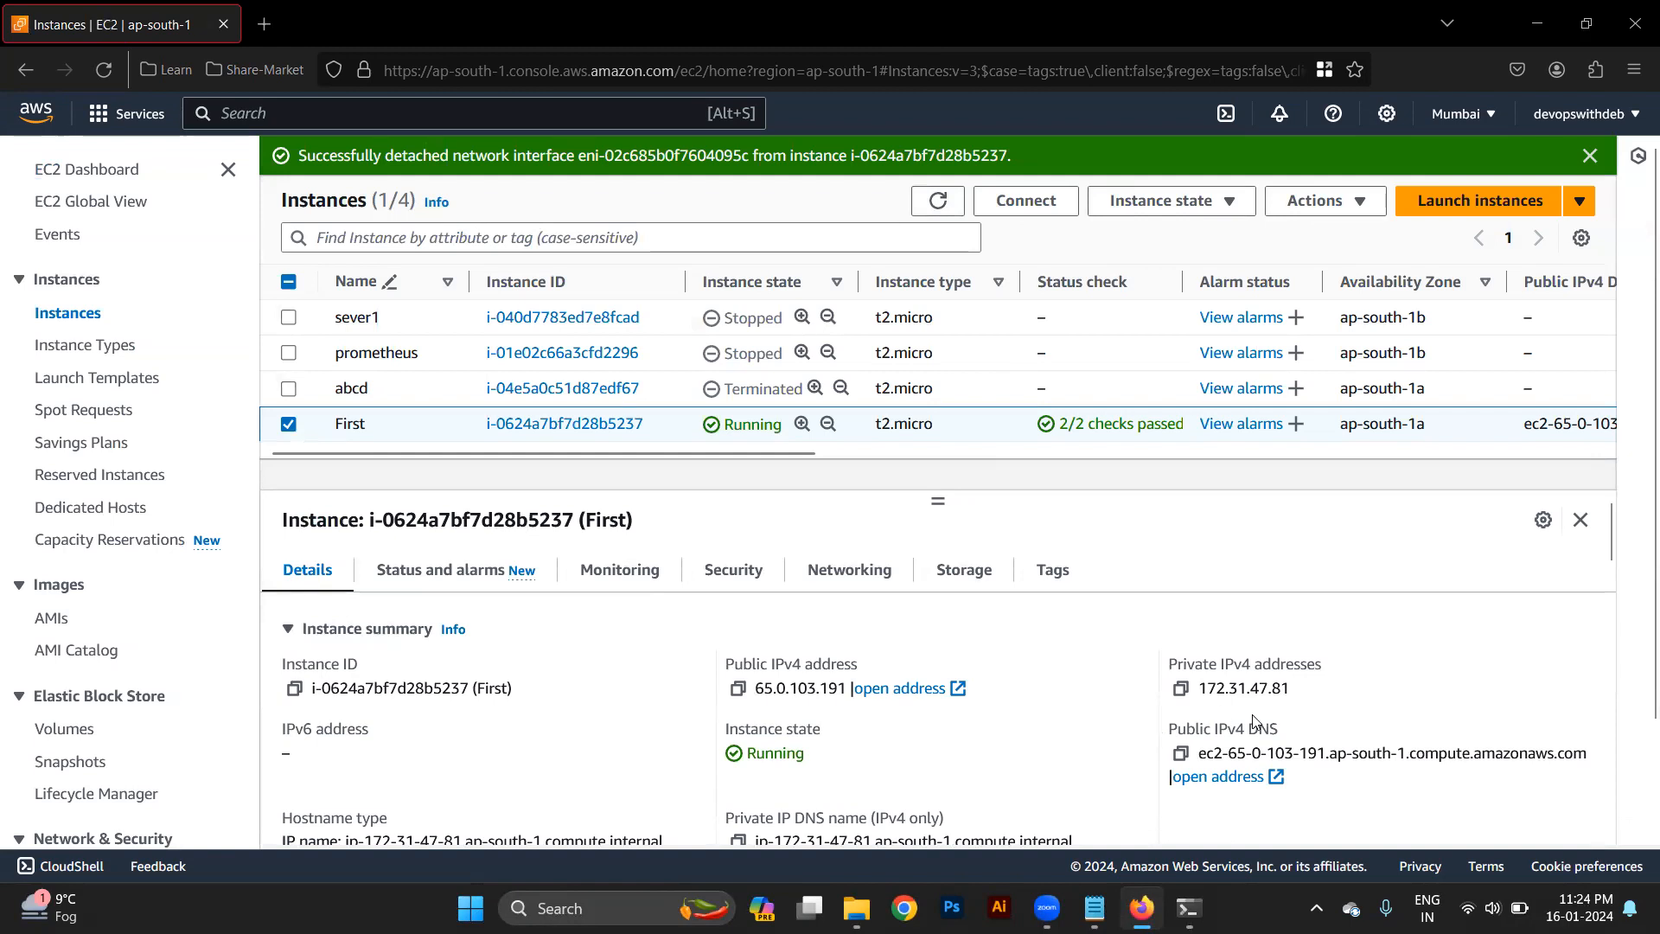
Step: Try to detach the primary network interface eni-0489d20f18d2e716d from the First instance, then leave the detach page
left_click(1314, 200)
mouse_move(1365, 370)
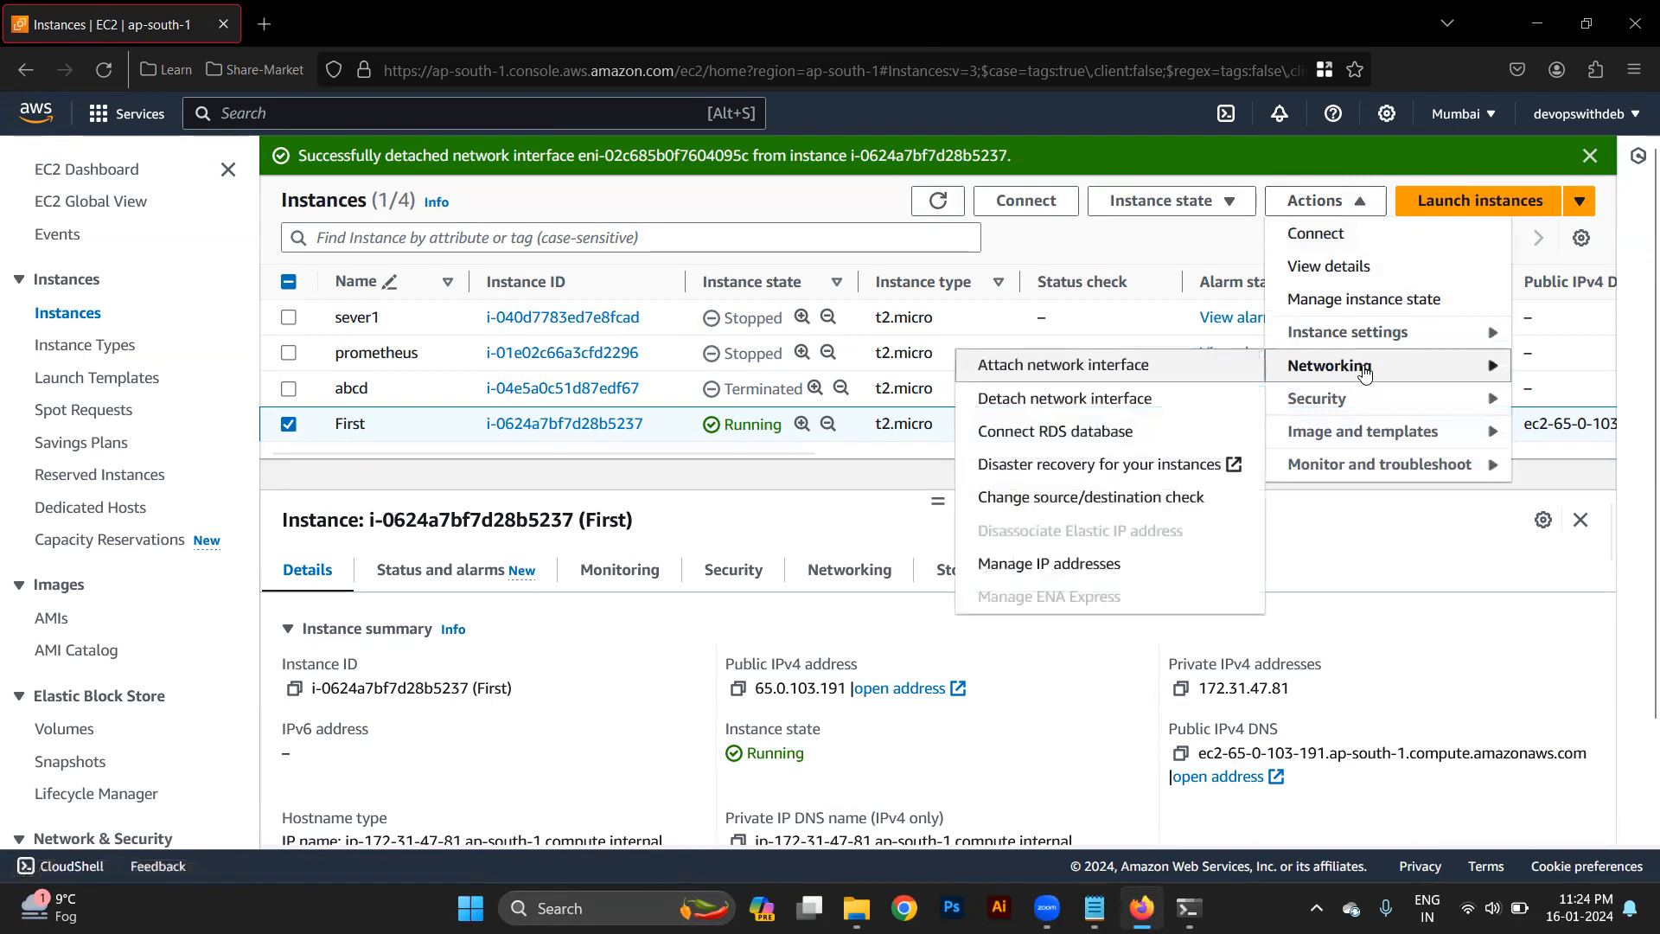
left_click(1116, 400)
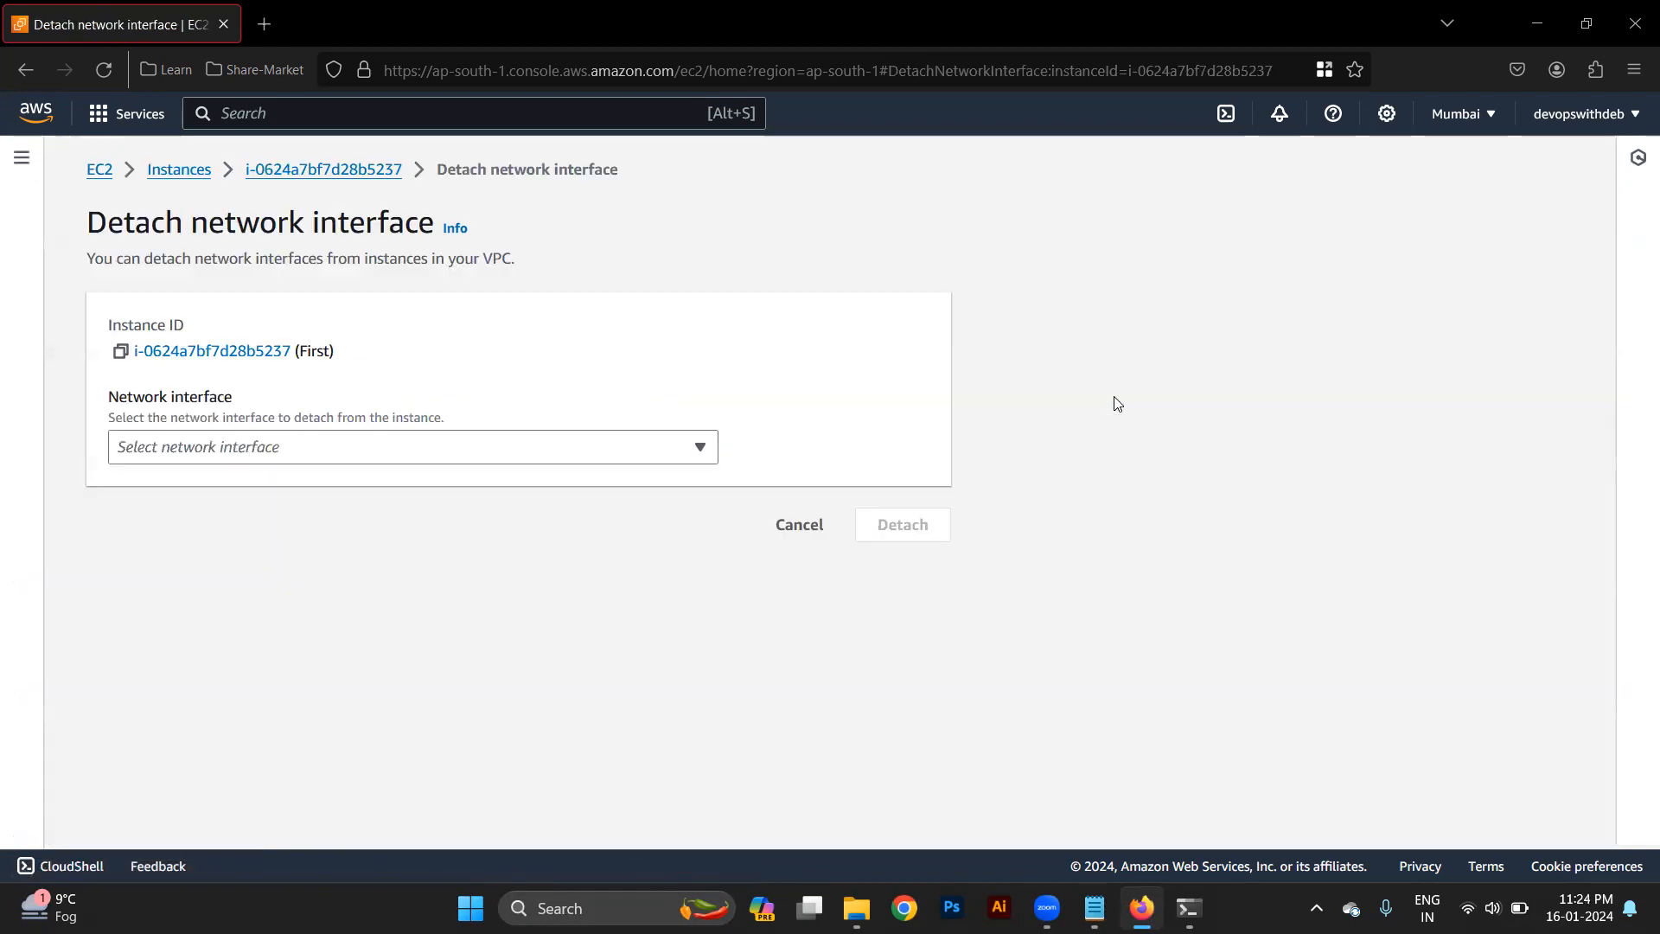
left_click(545, 443)
left_click(493, 484)
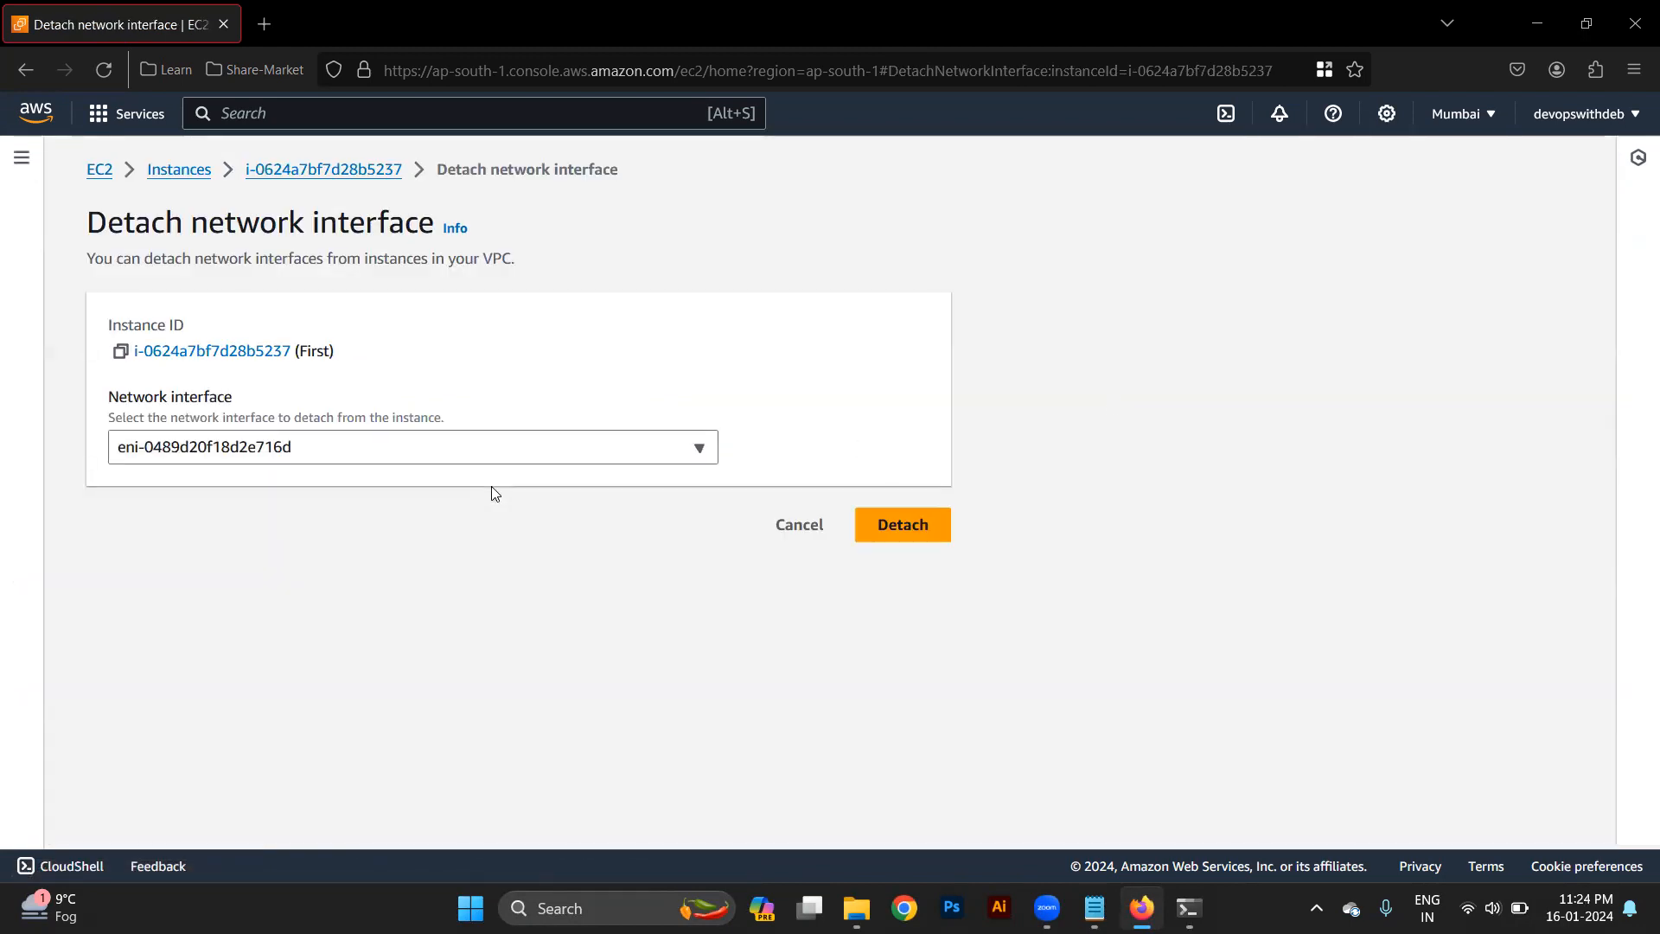
left_click(869, 524)
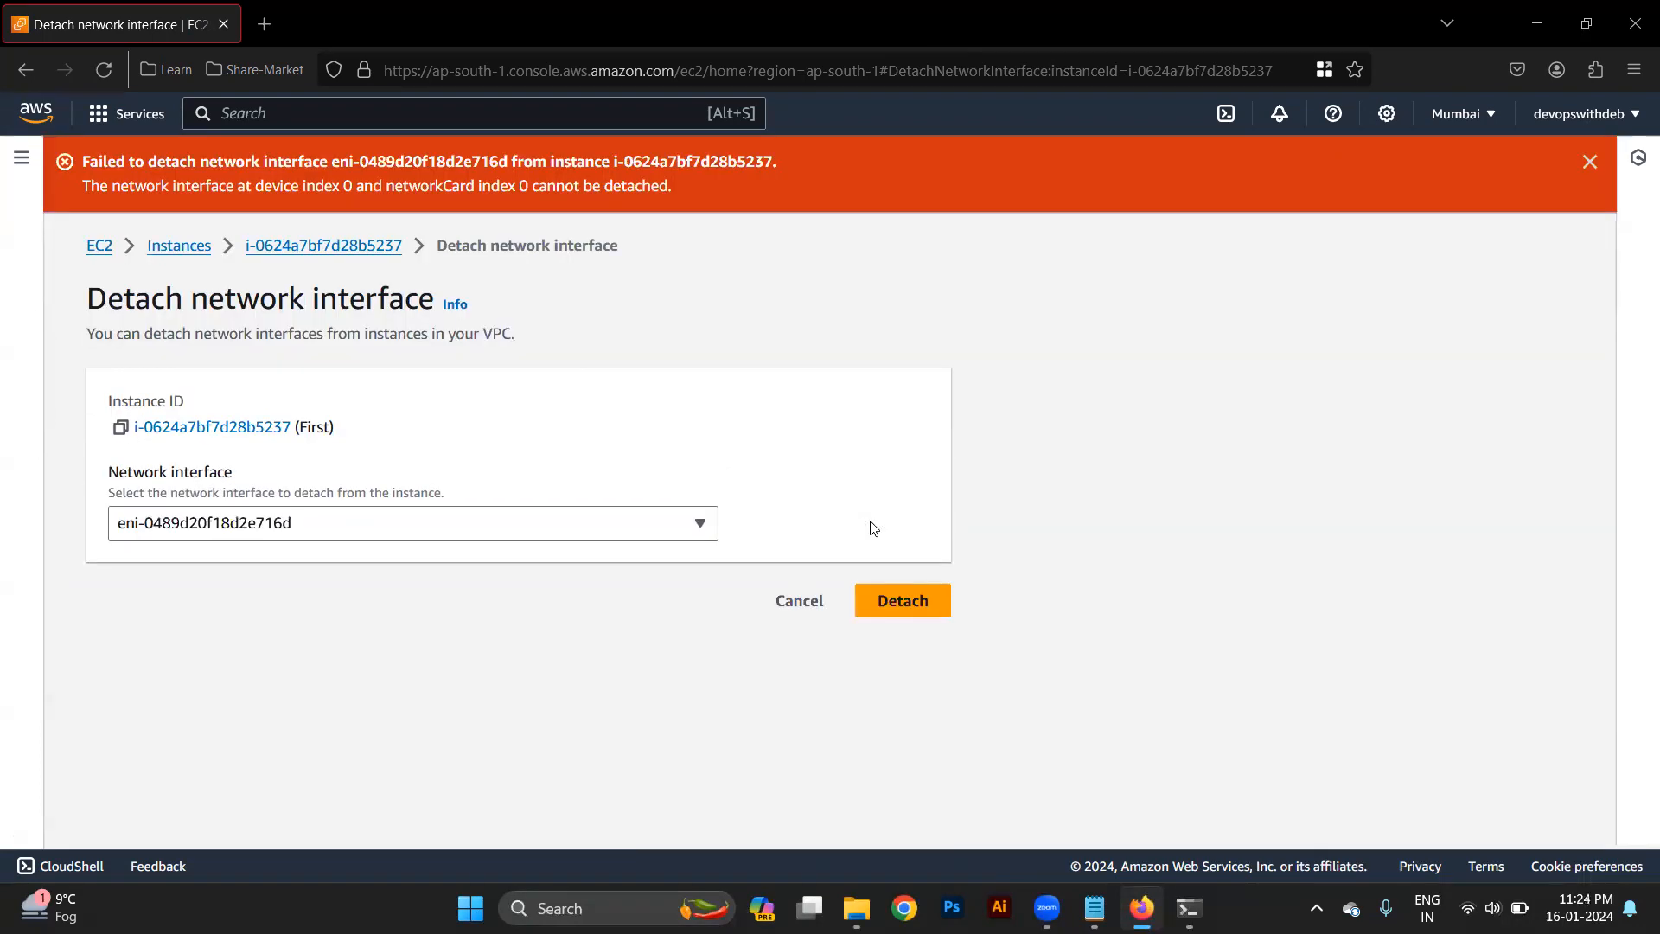
triple_click(371, 187)
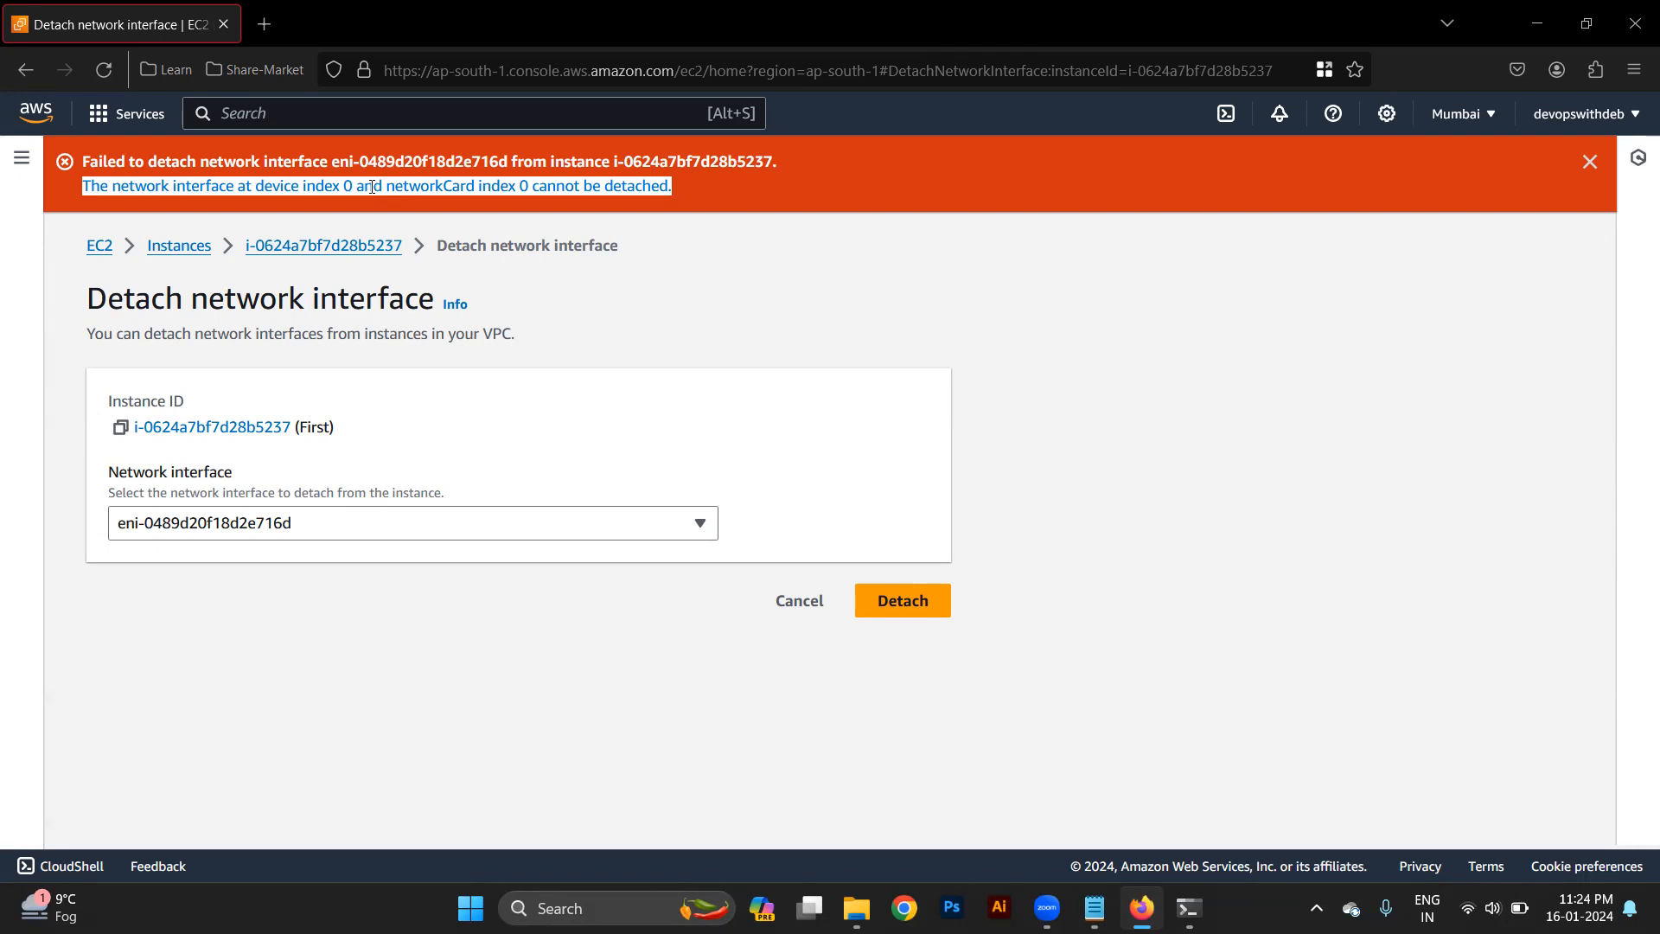
left_click(818, 601)
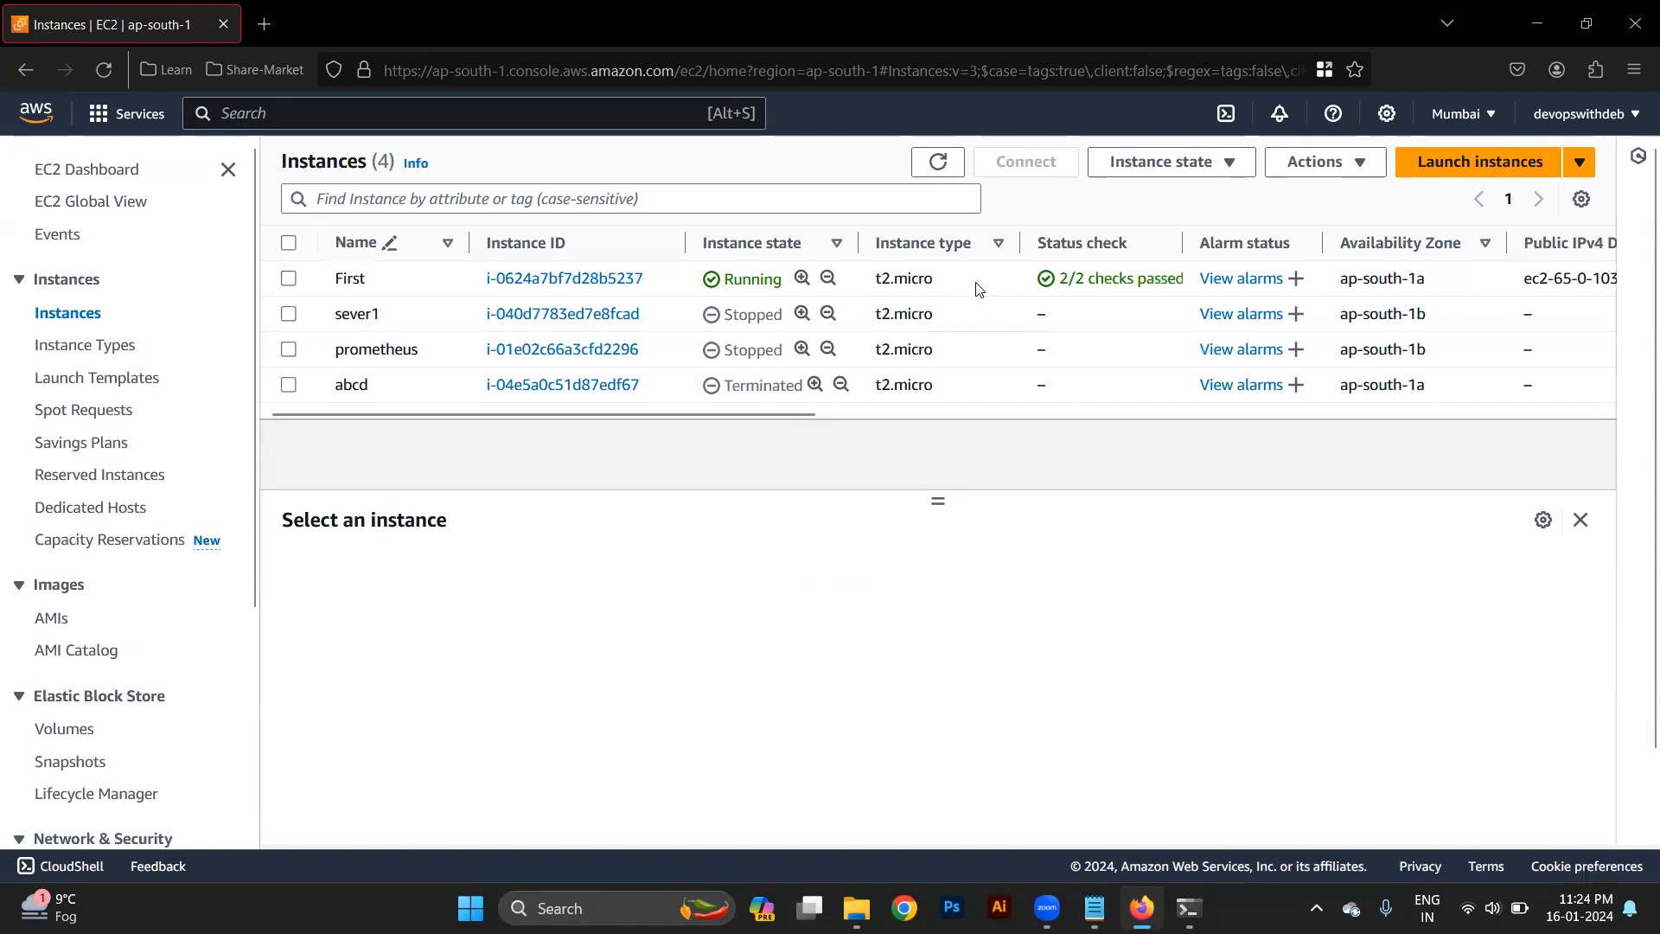
Step: Review the First instance's source/destination check settings, including the Stop option, without saving
left_click(982, 288)
left_click(1349, 162)
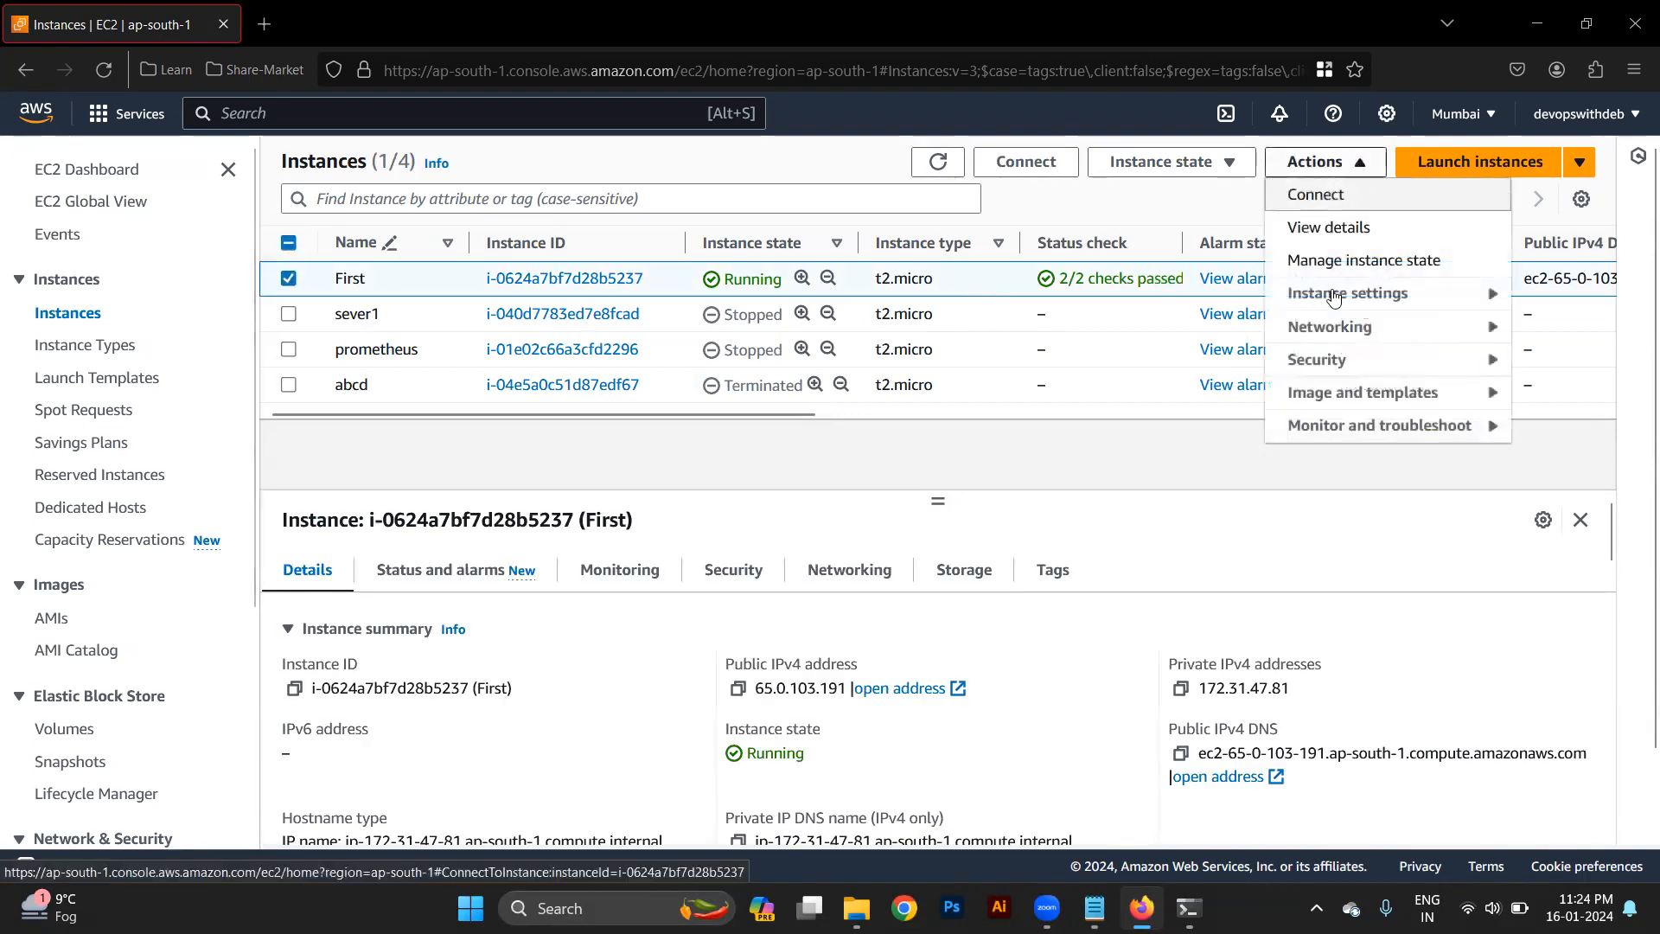
mouse_move(1364, 337)
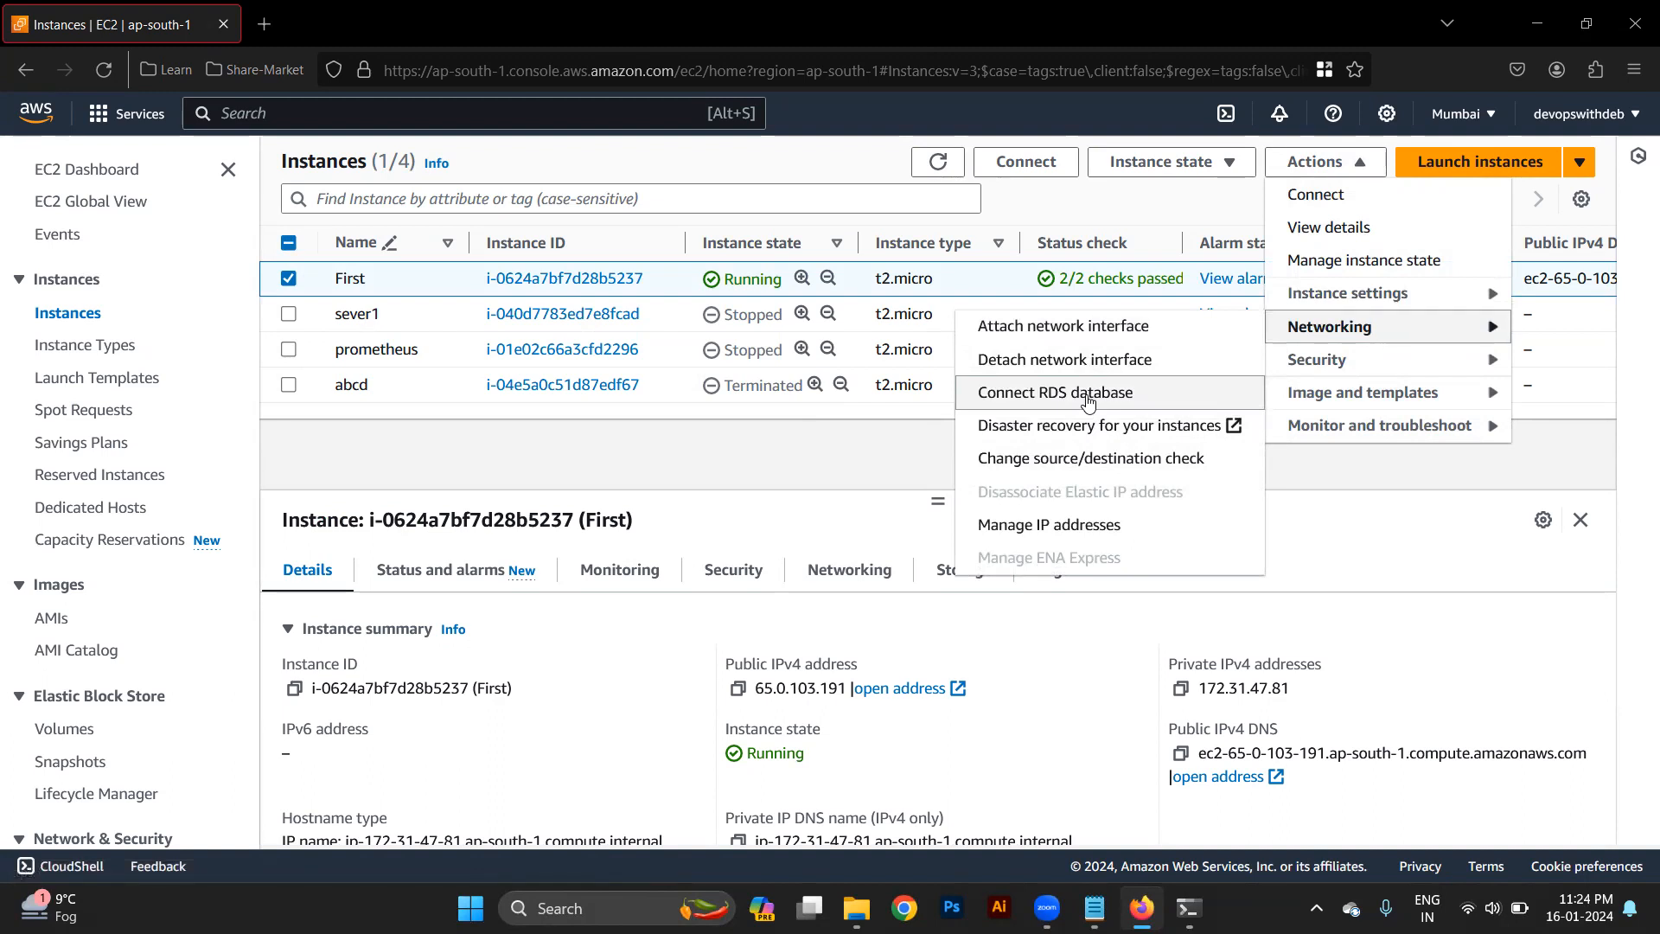
left_click(1104, 470)
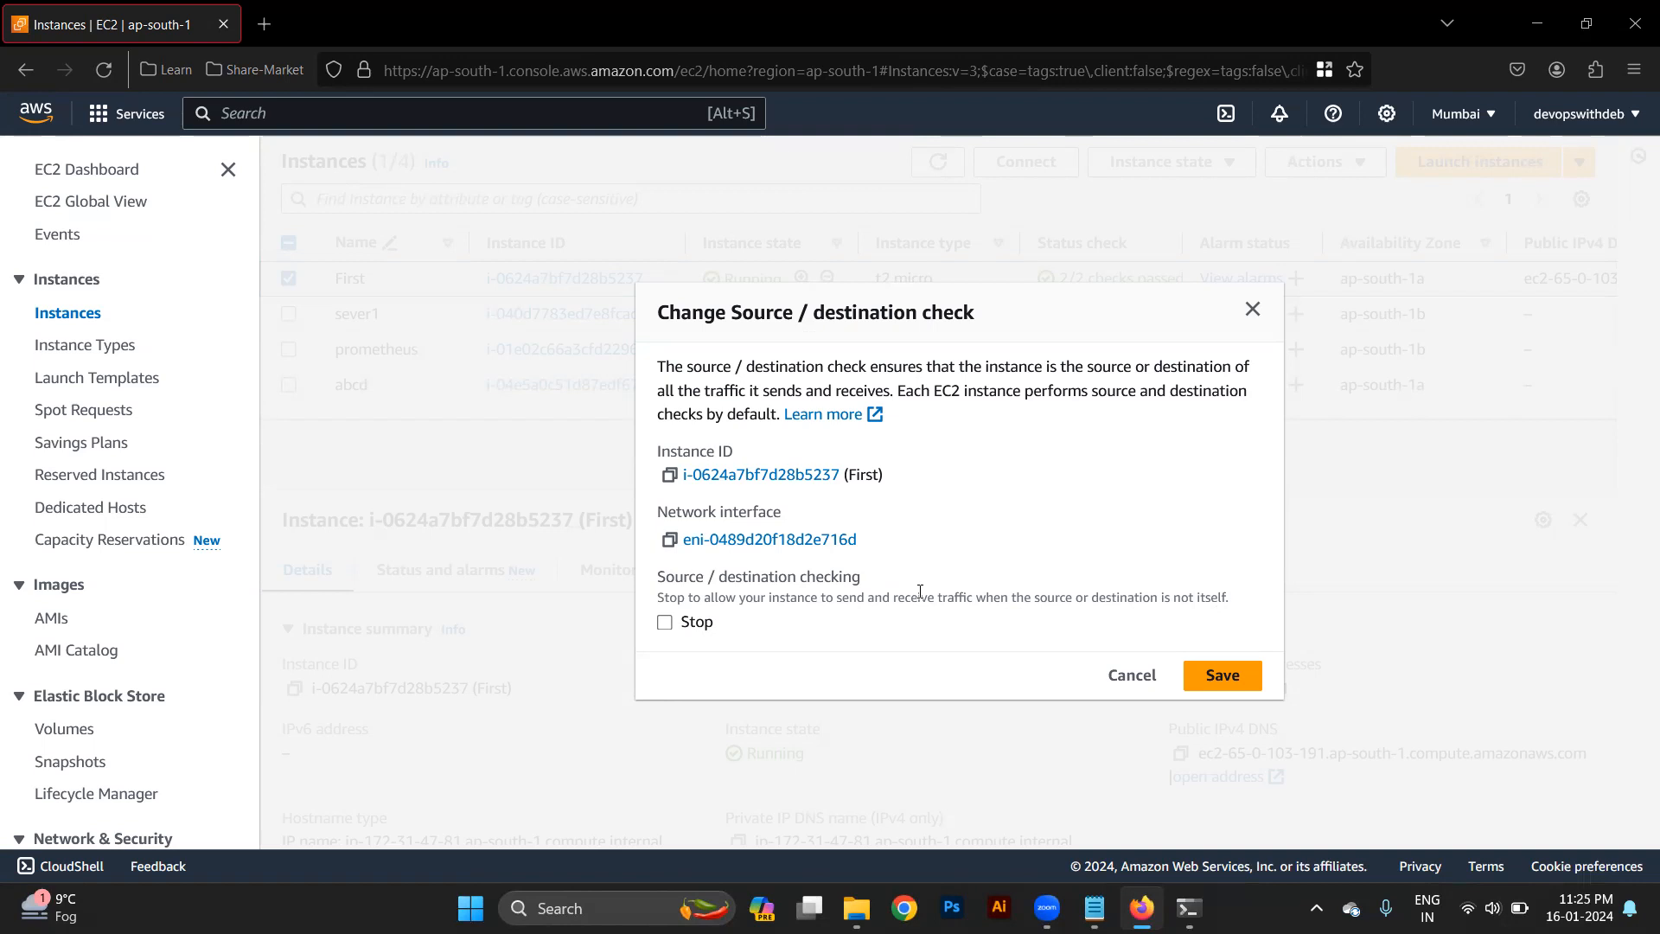
left_click(665, 623)
left_click(1131, 676)
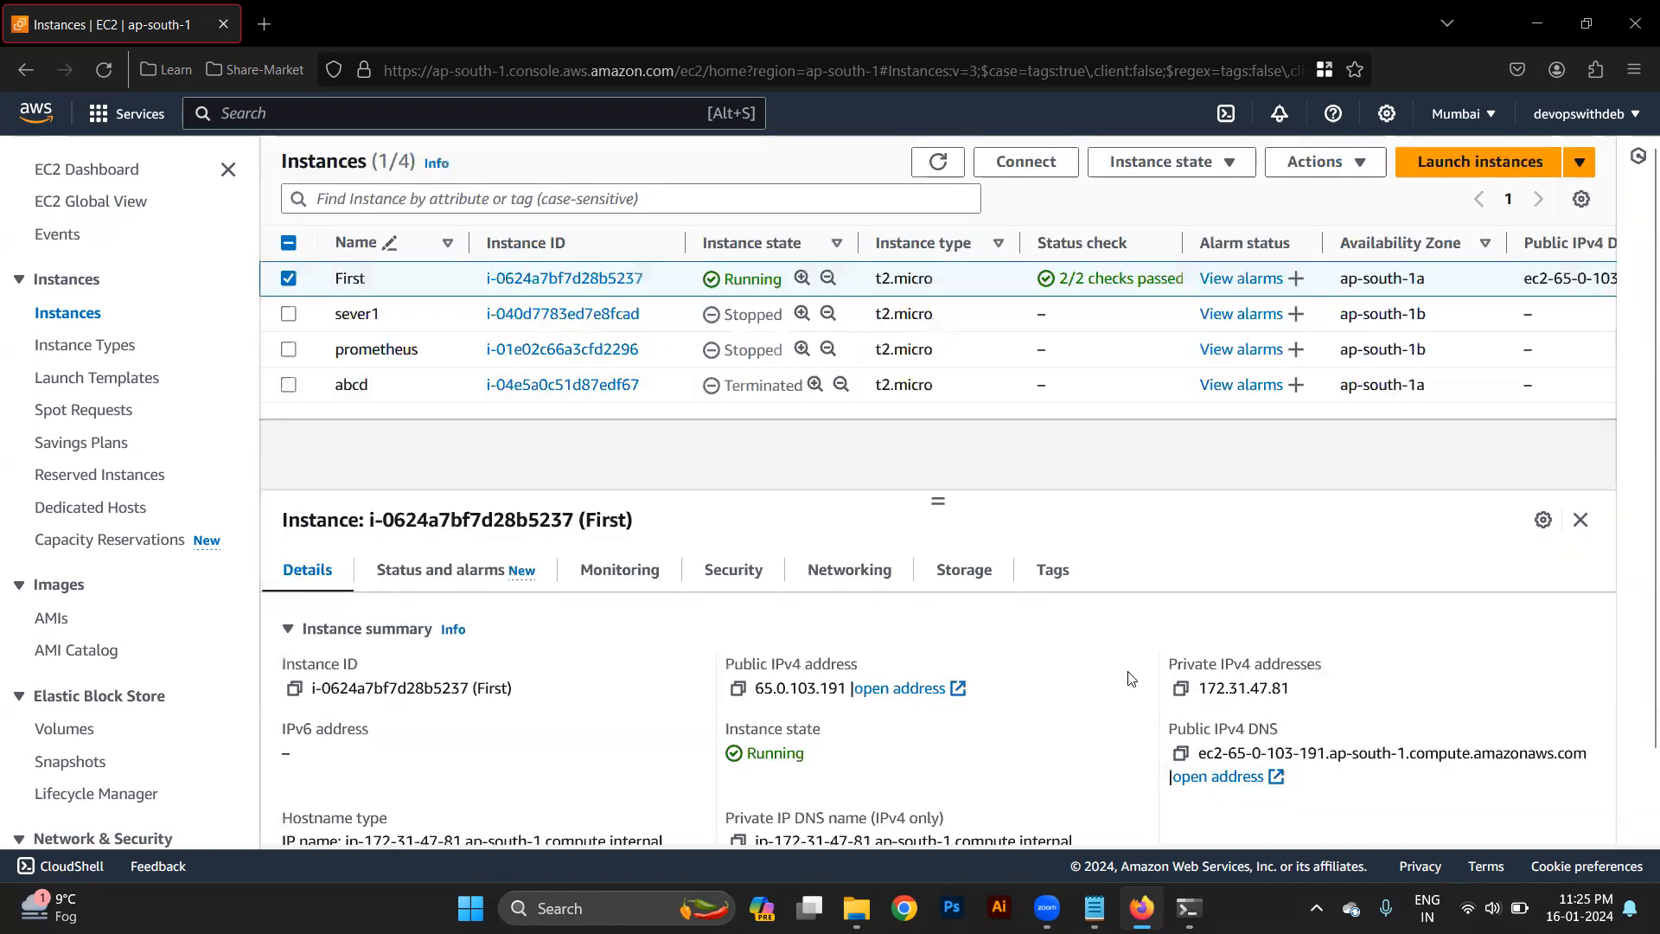
Step: Review the First instance's IP address management options, including reassignment of secondary private IPv4 addresses, without saving
left_click(1334, 170)
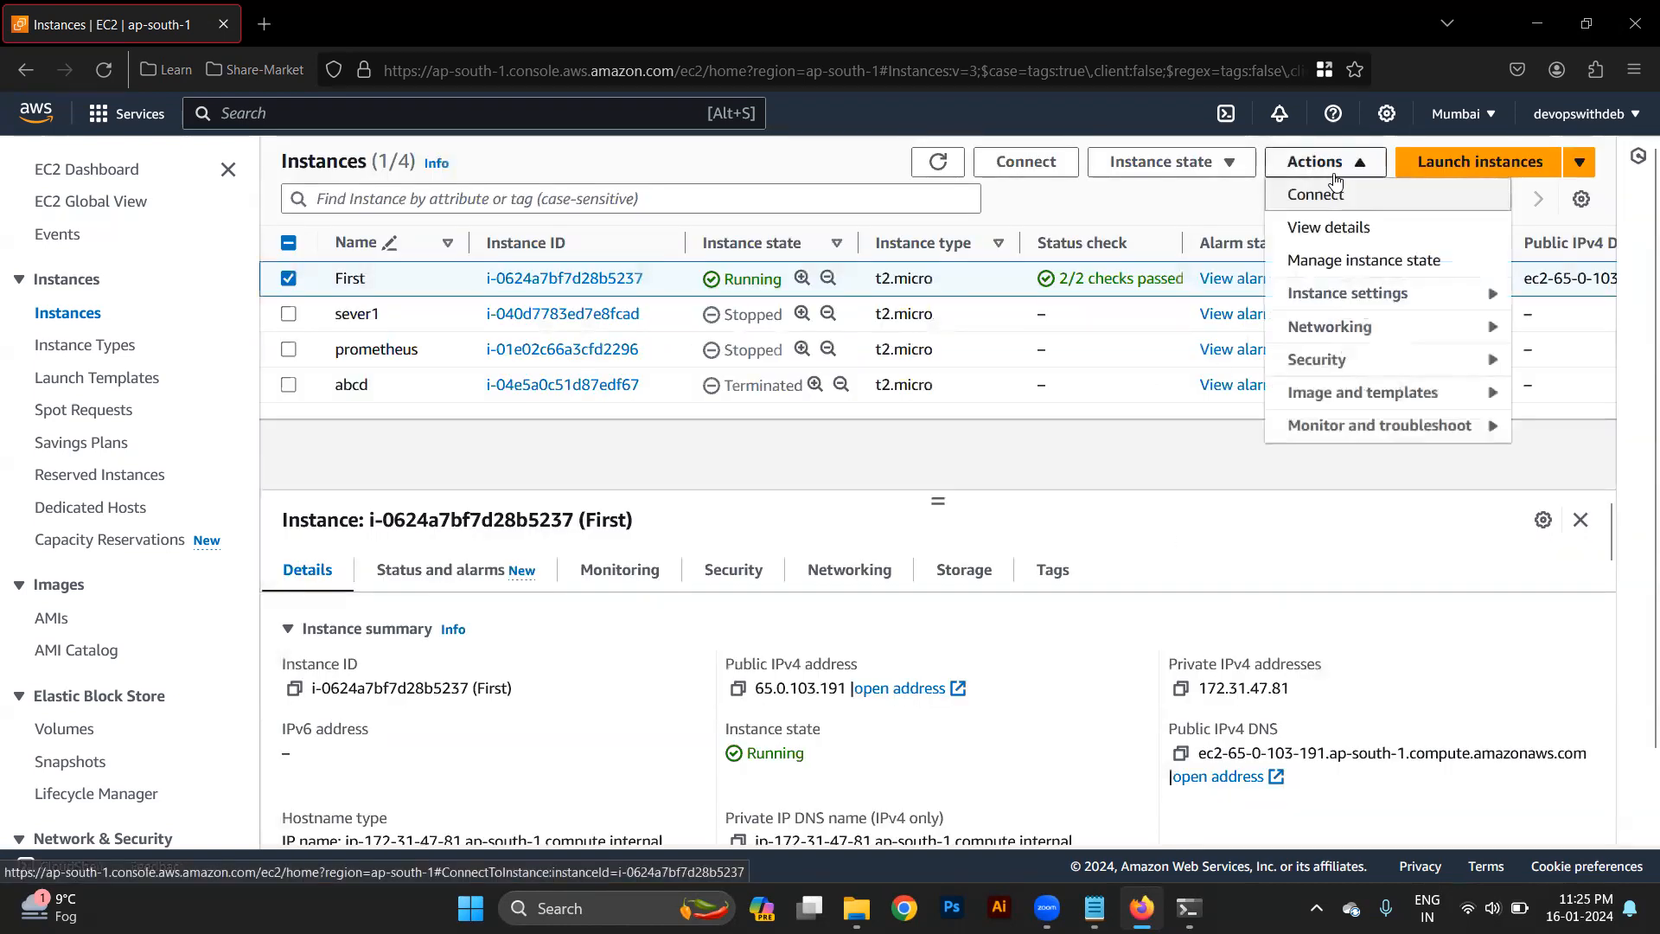
left_click(1373, 332)
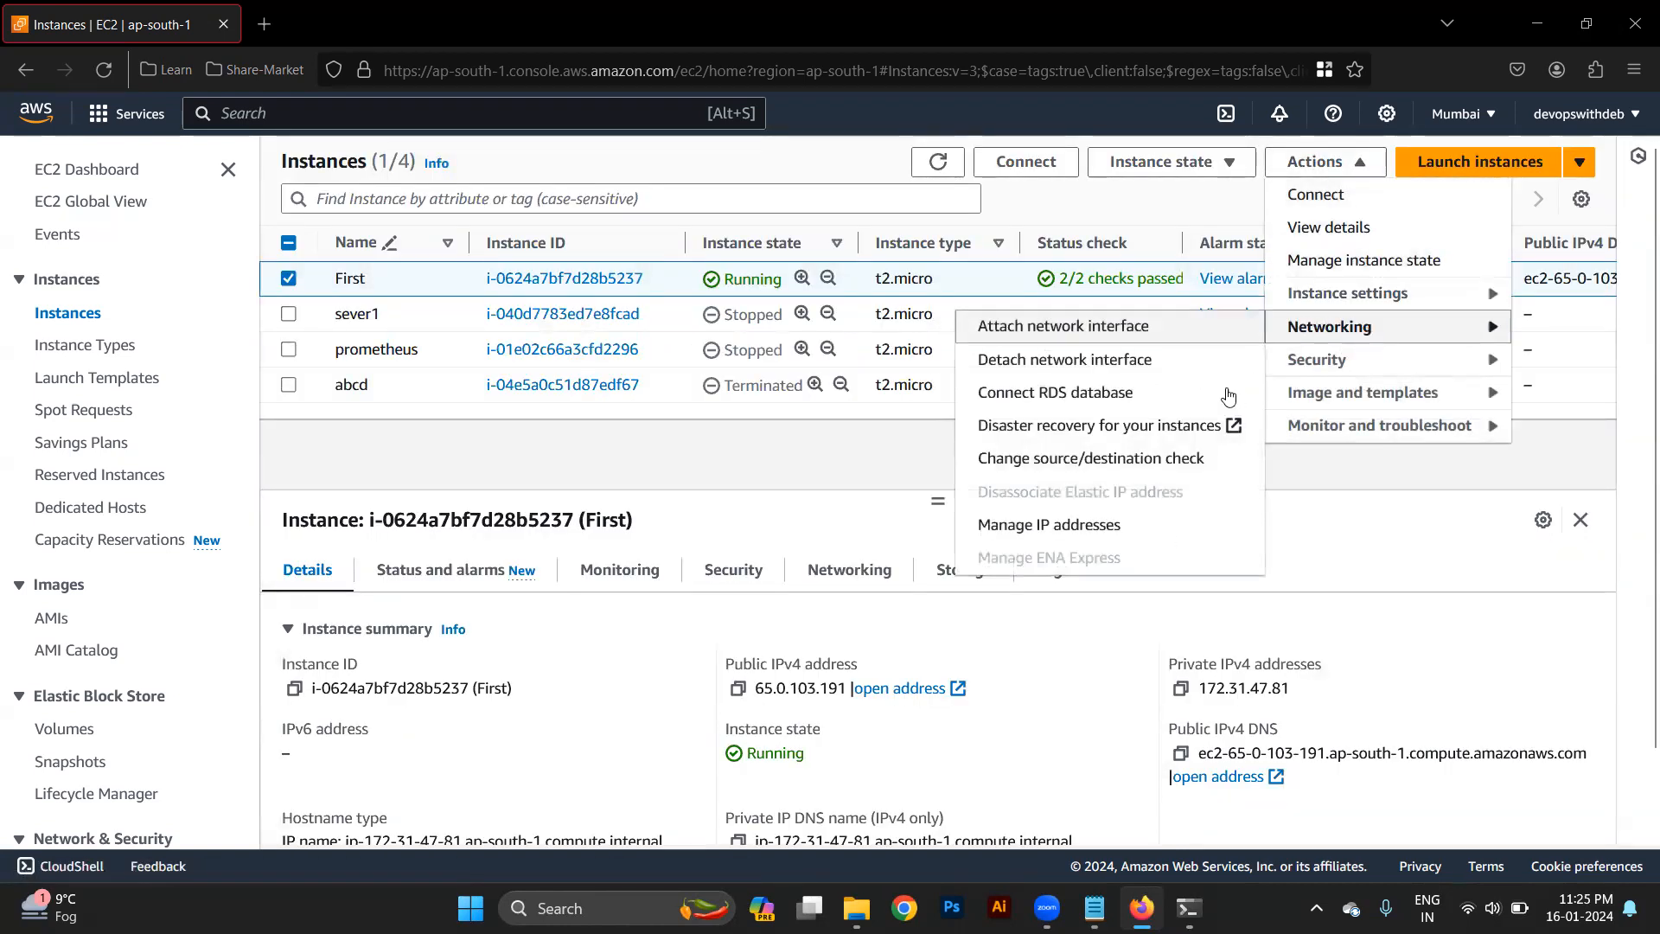
left_click(1071, 525)
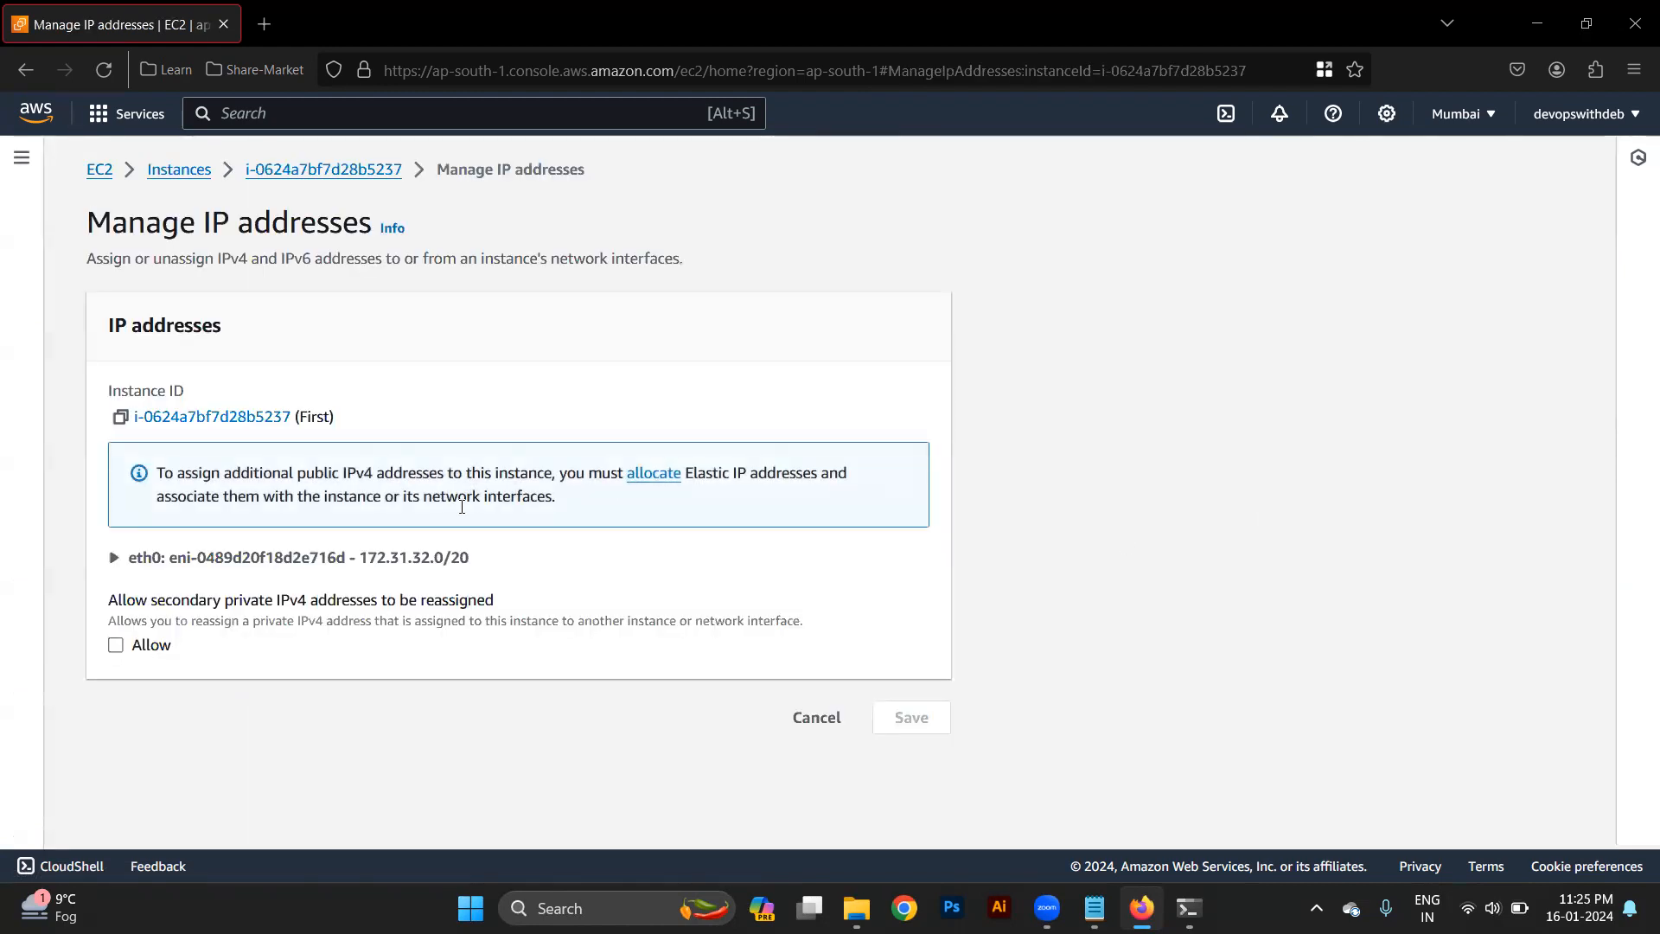
left_click(115, 655)
left_click(115, 650)
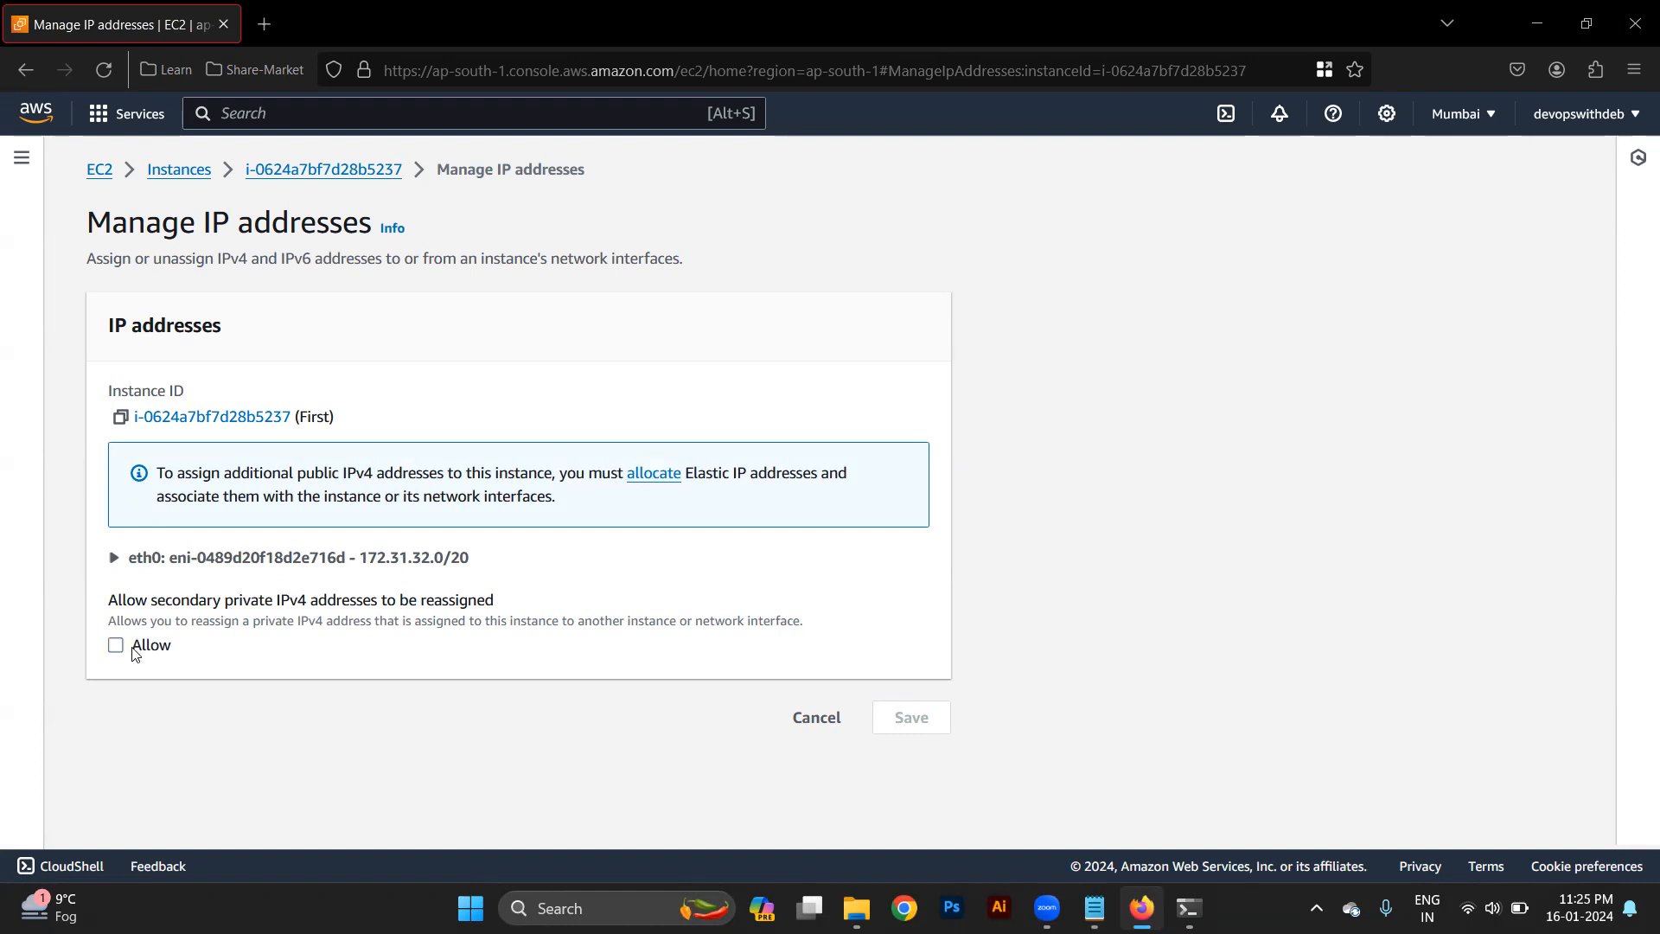
left_click(837, 716)
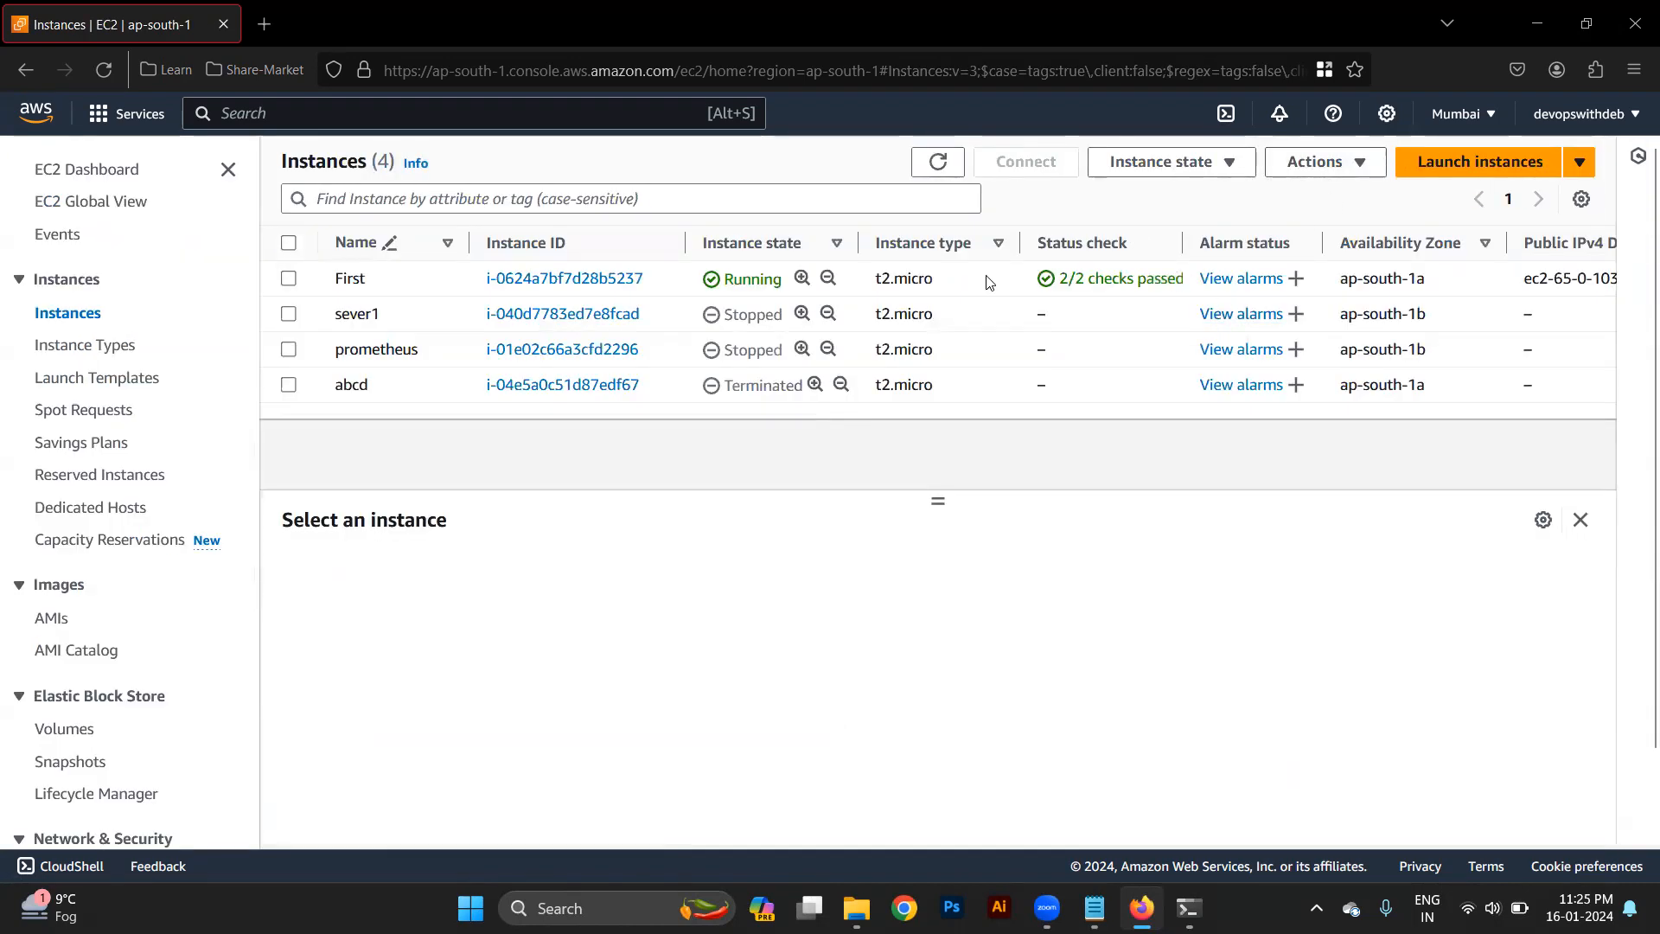
Step: Add the security group new (sg-0d568b318c948bb12) to the First instance's associated security groups
left_click(986, 282)
left_click(1362, 162)
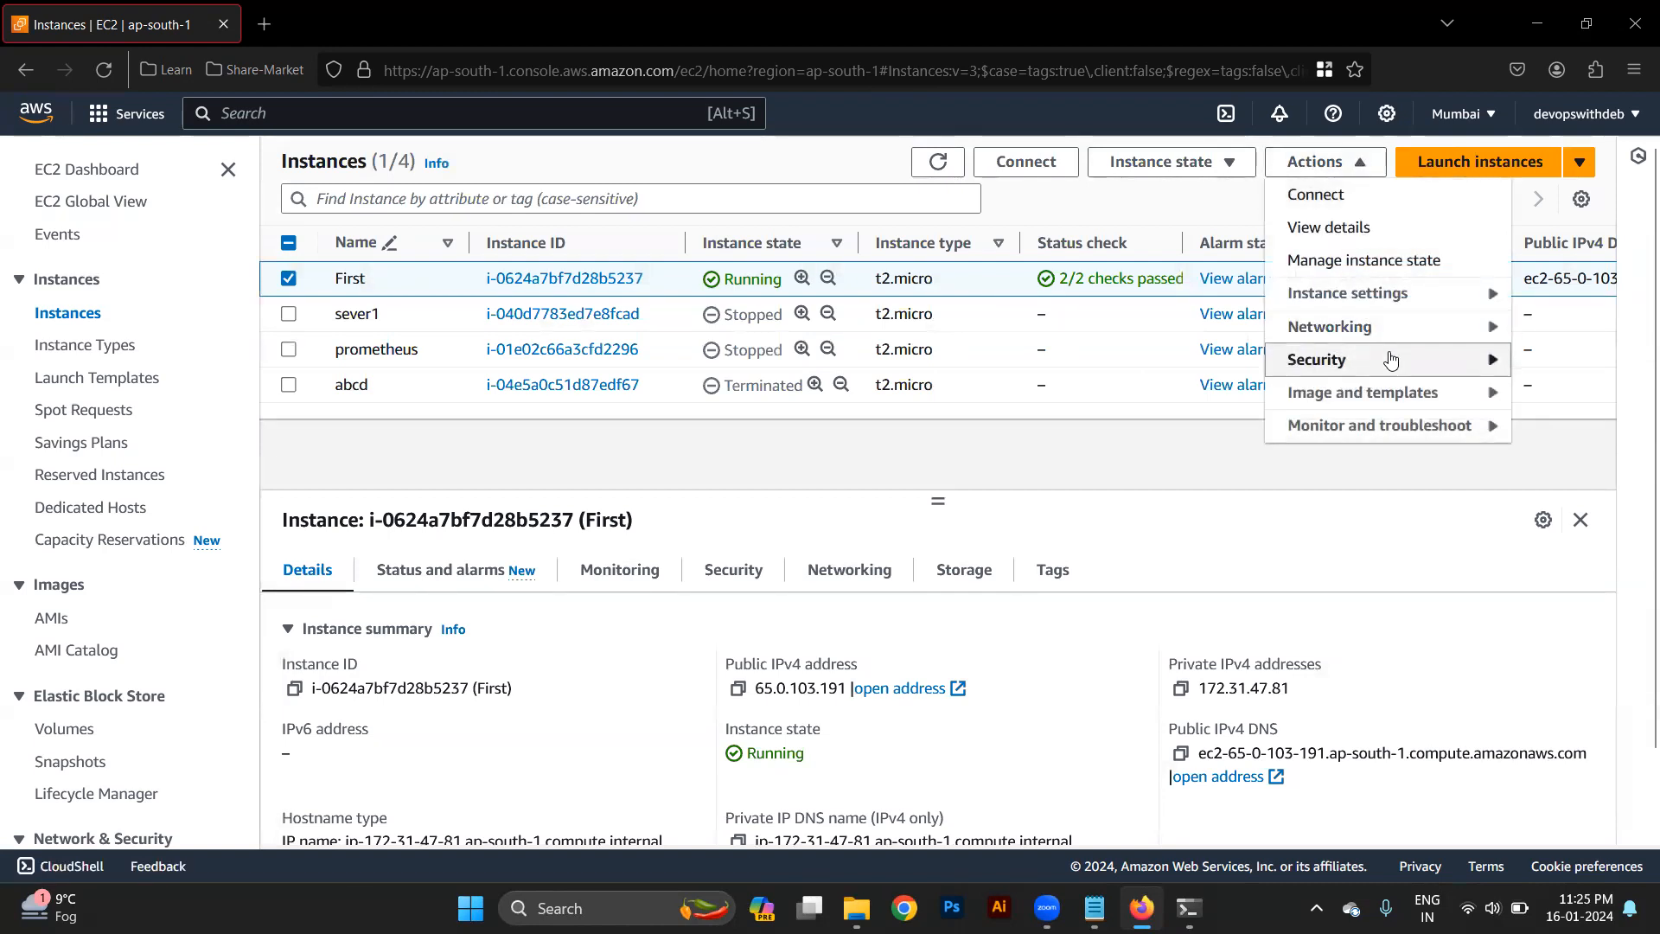
mouse_move(1391, 359)
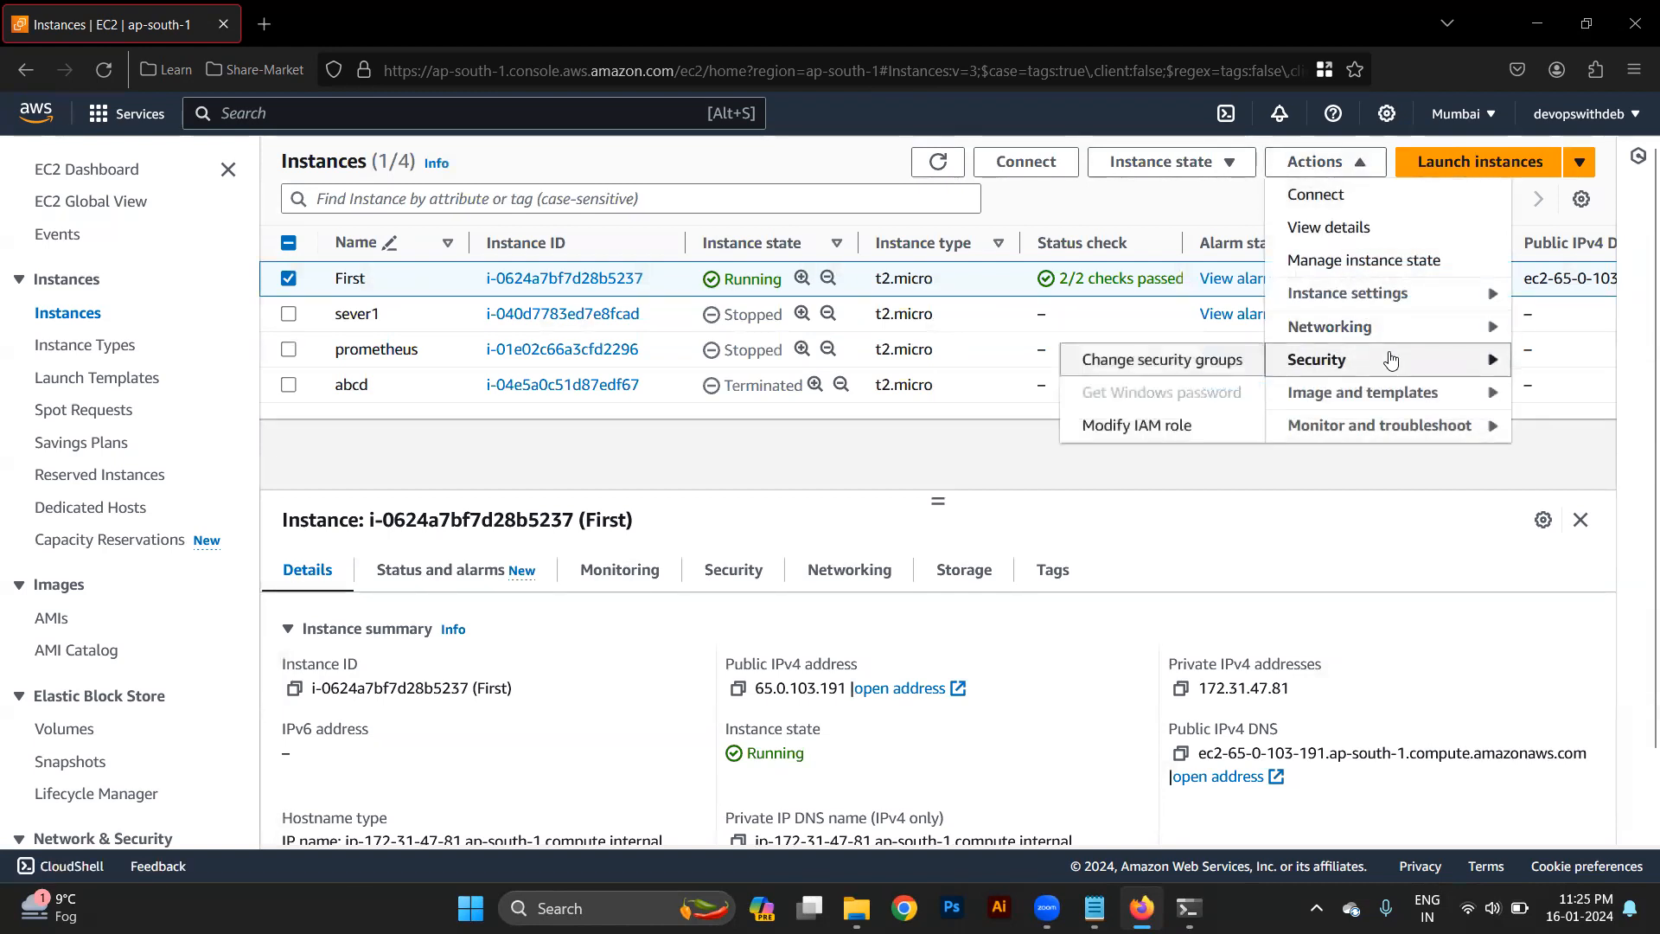
left_click(1155, 372)
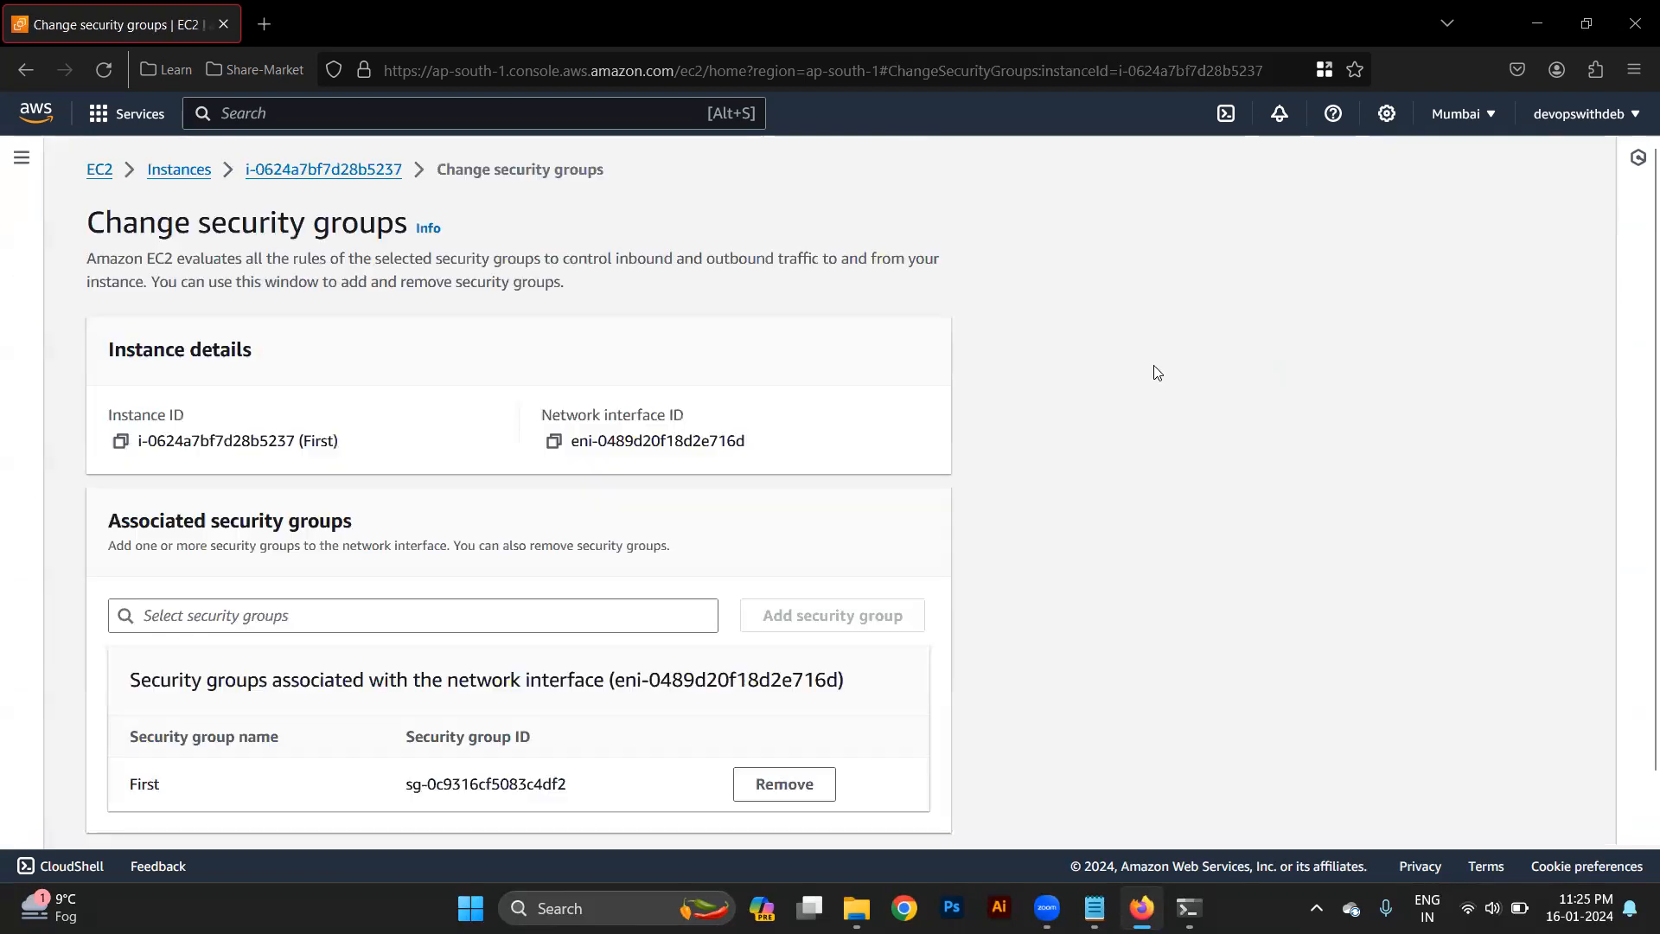
scroll(421, 607, "down", 2)
left_click(411, 546)
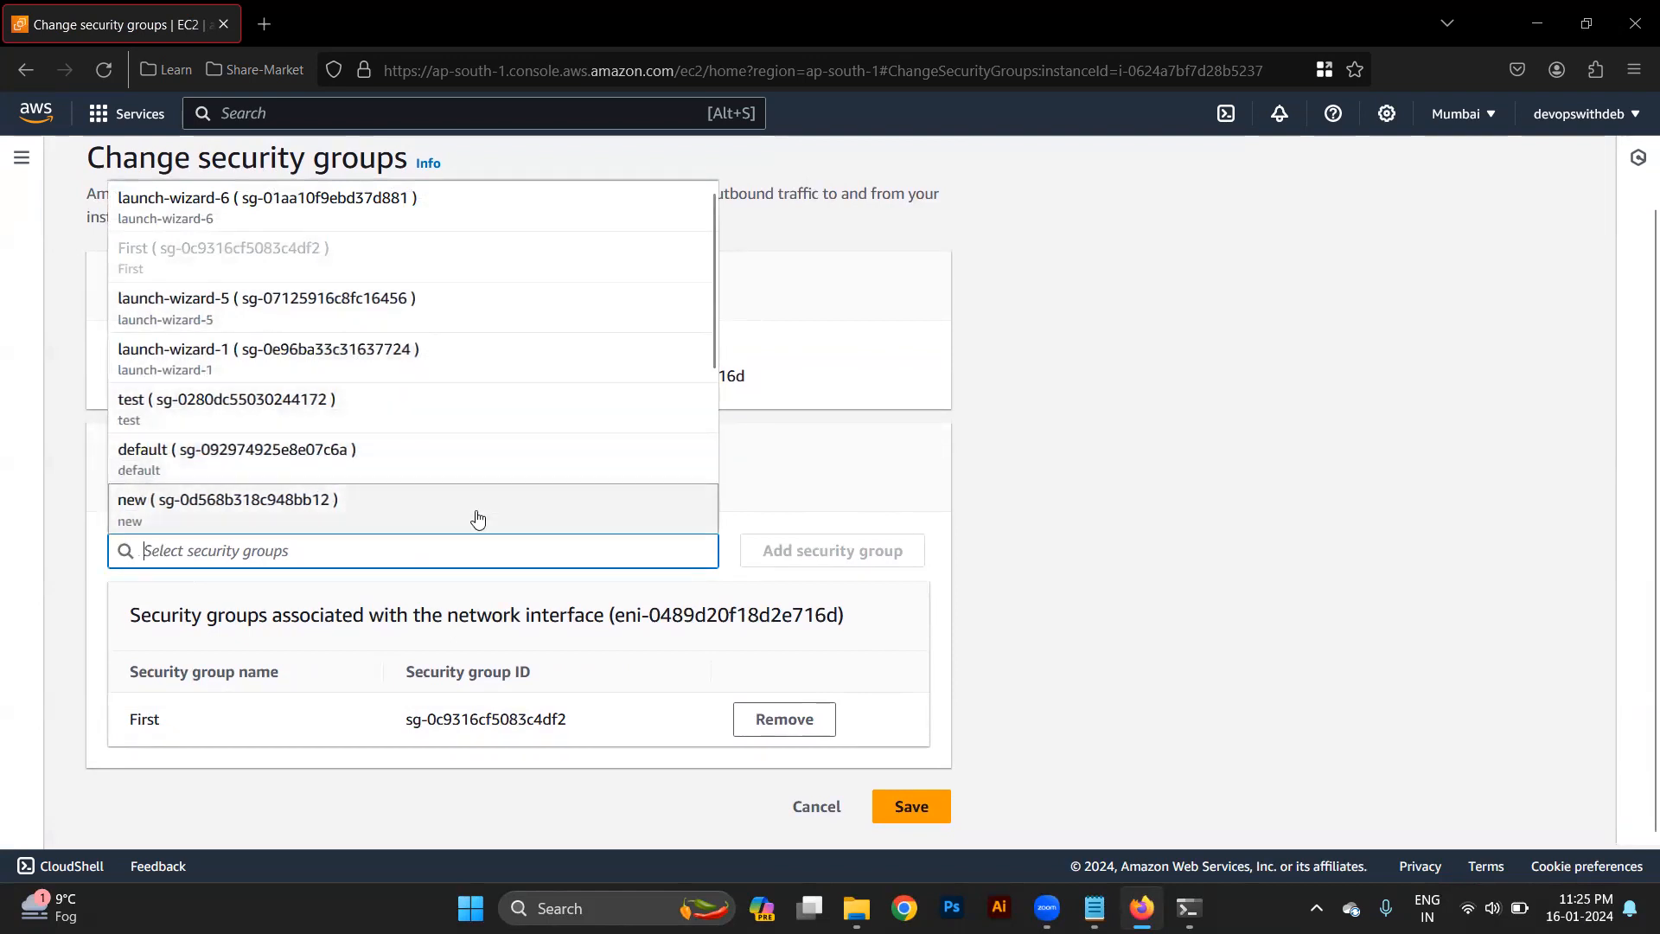
left_click(349, 500)
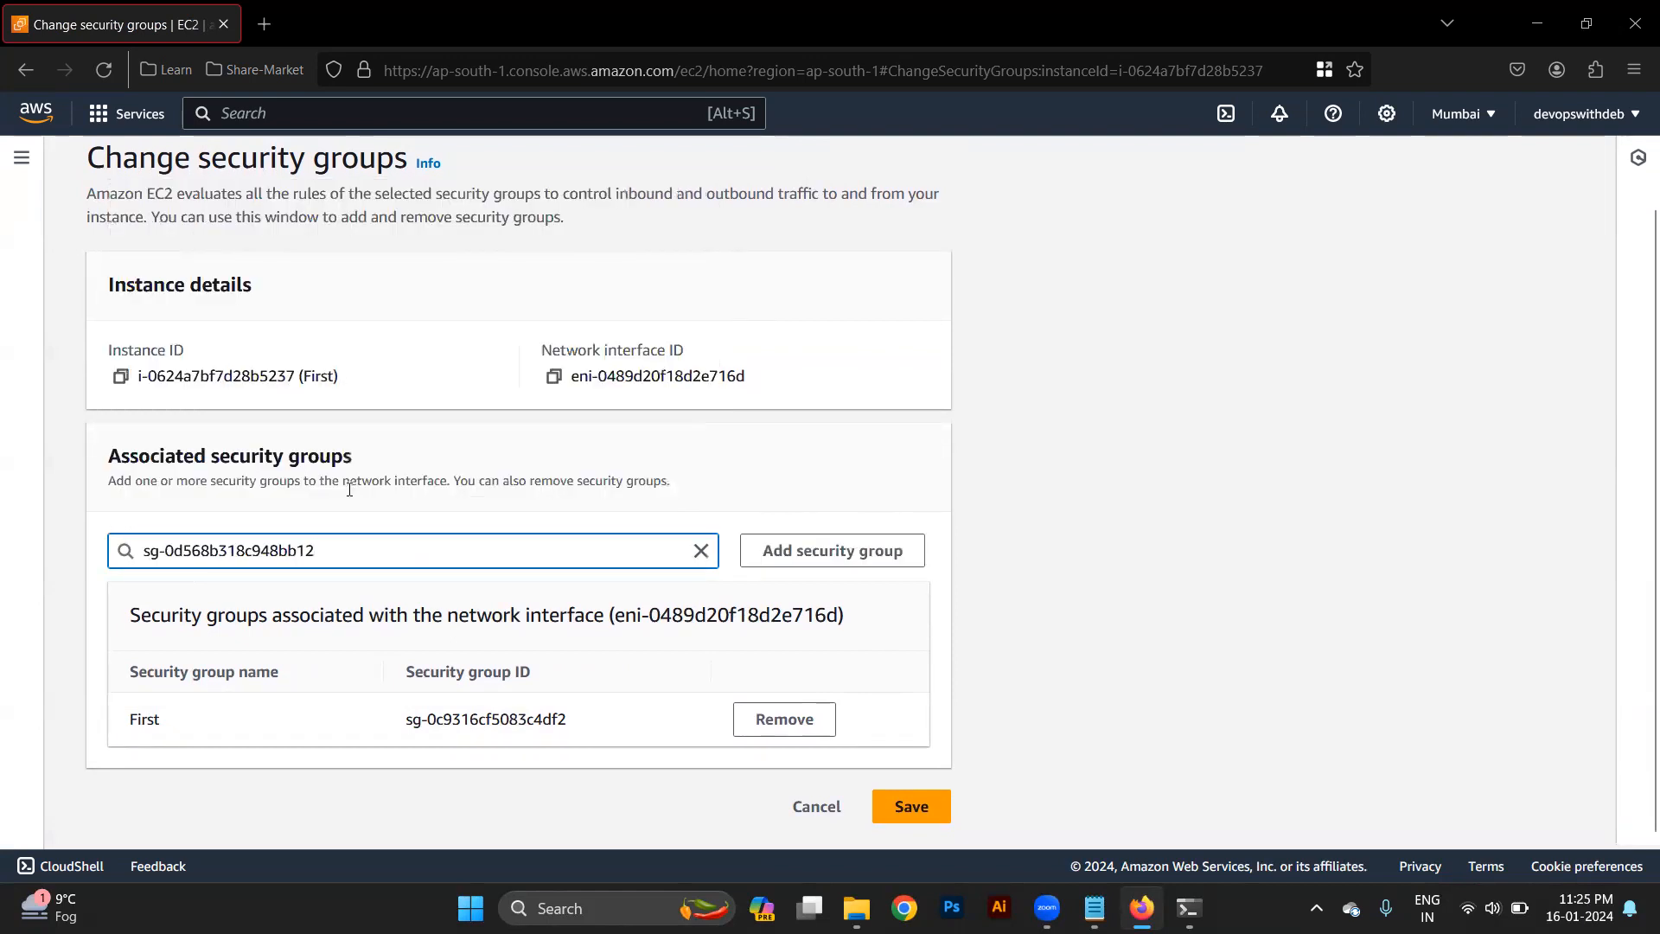
left_click(843, 564)
Step: Remove the security group new from the First instance's associated groups and save the security group settings
scroll(778, 766, "down", 1)
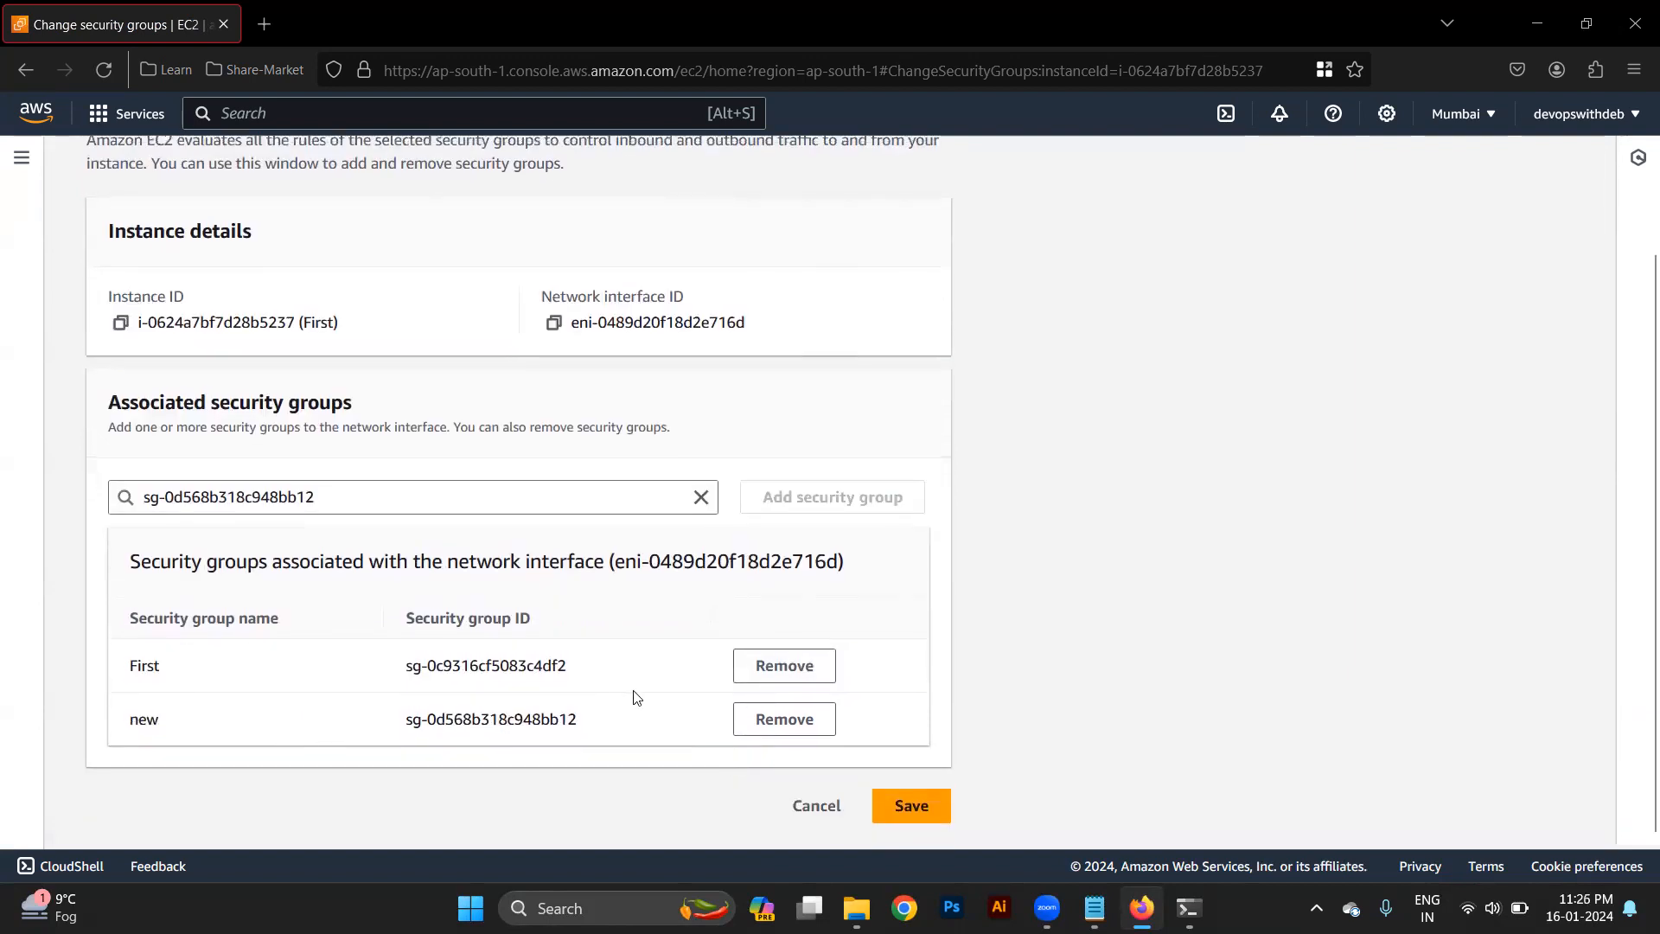
left_click(785, 718)
left_click(929, 806)
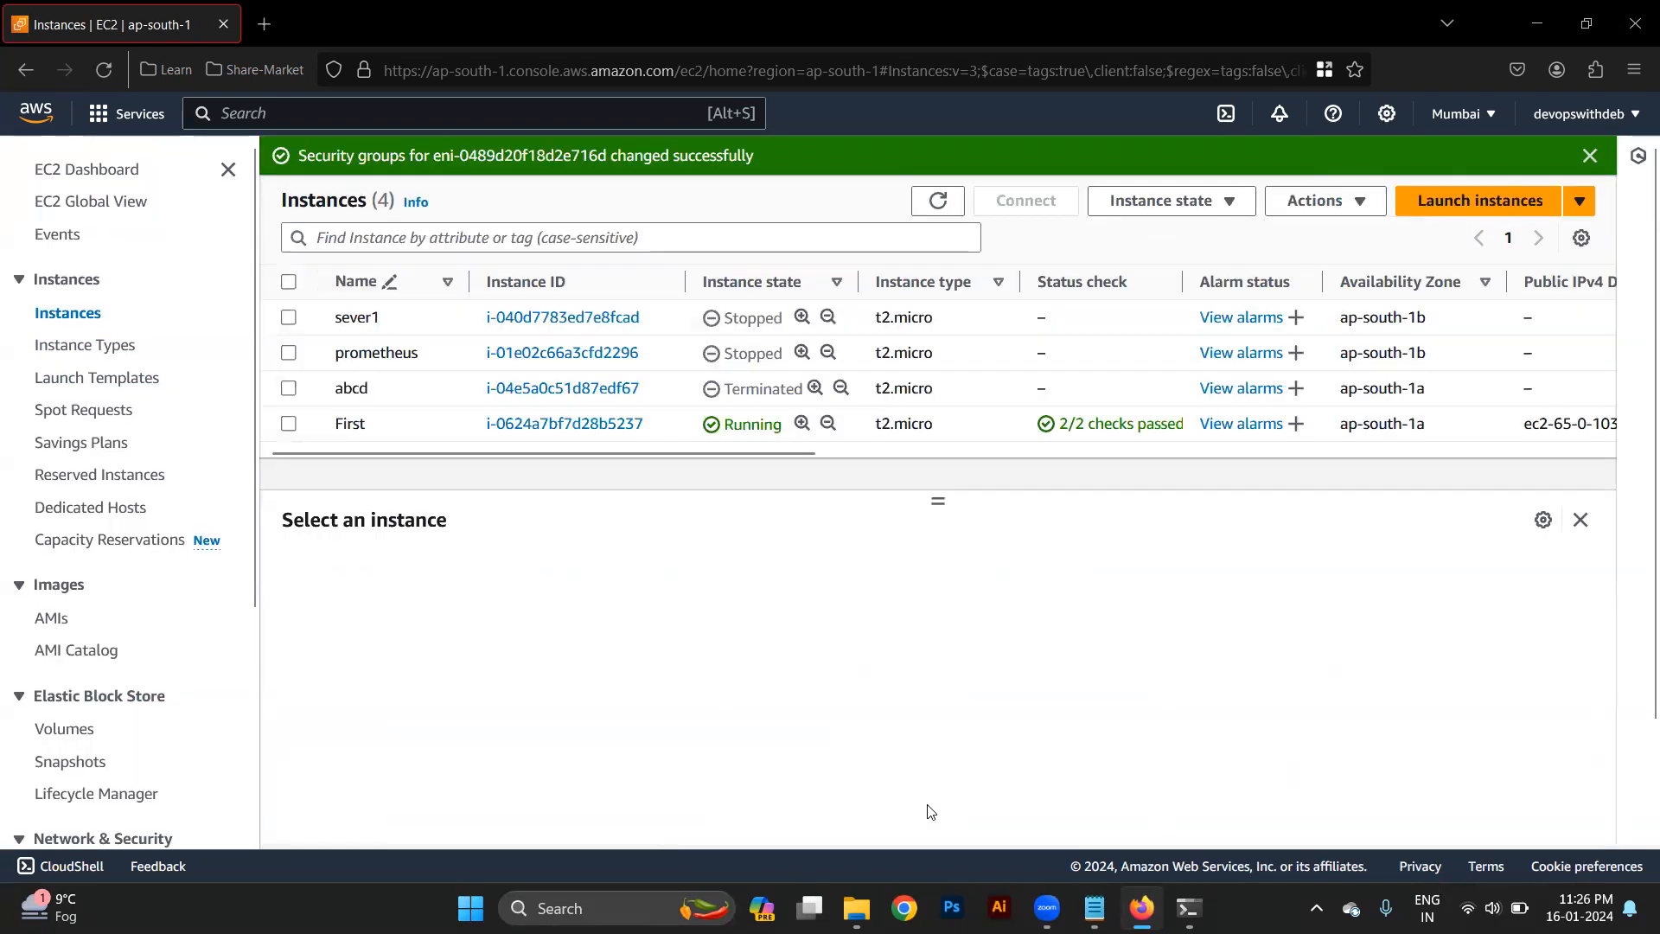
Step: Review the First instance's security group settings and network interface ID, then return to the instances list without saving
left_click(991, 421)
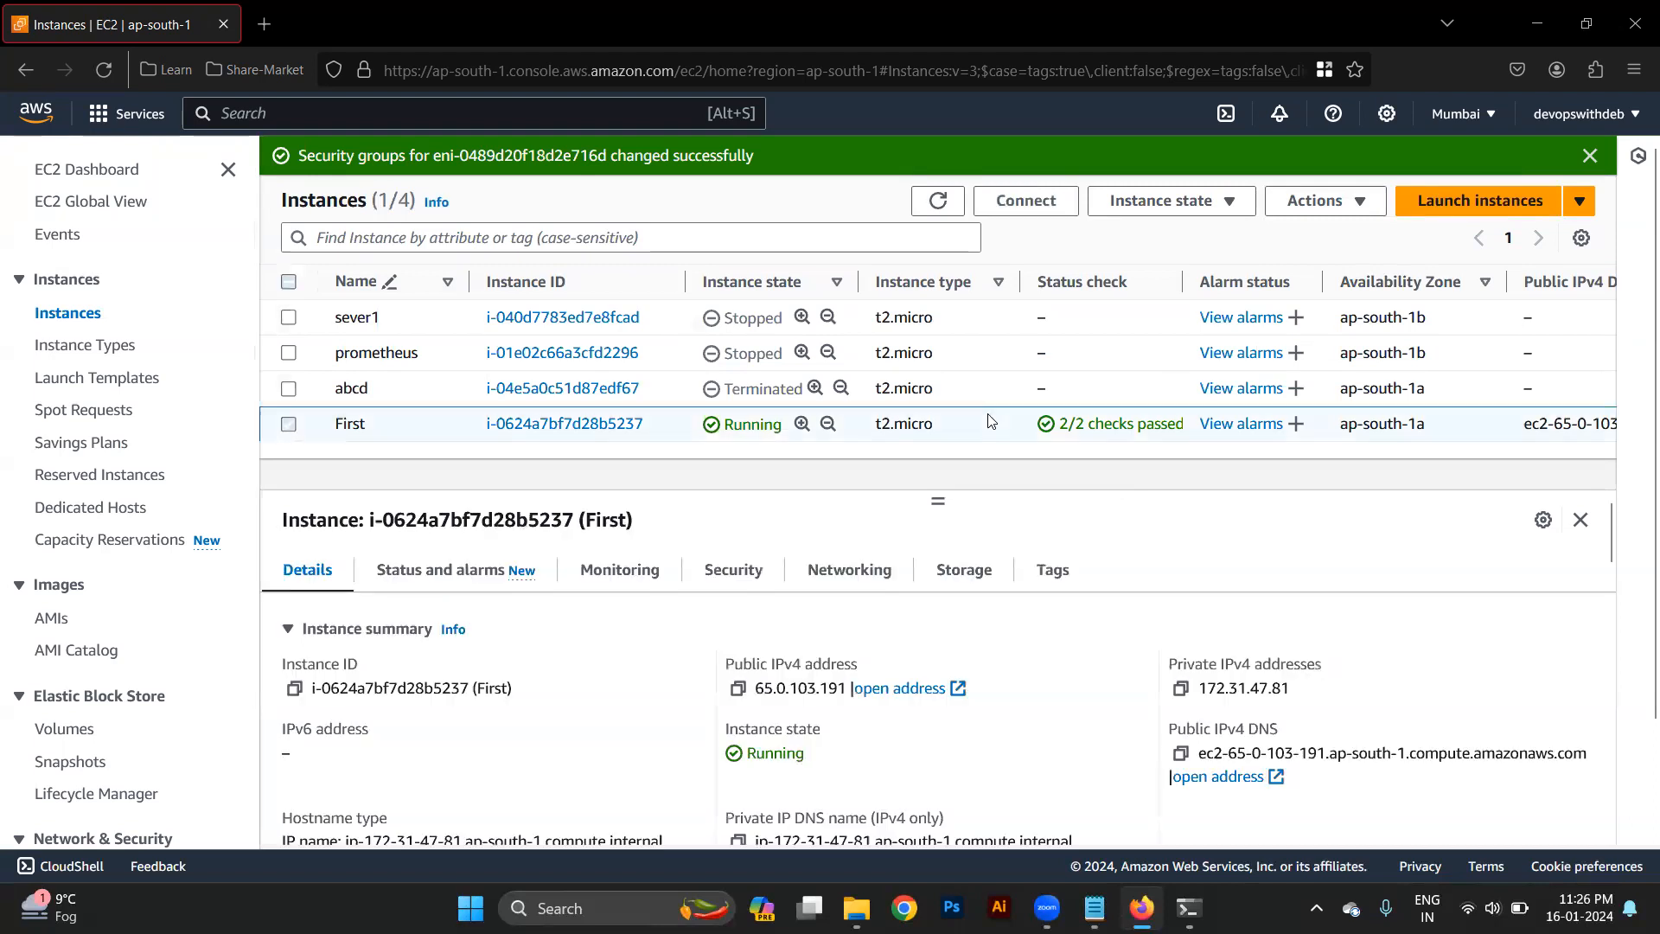
left_click(1295, 208)
mouse_move(1323, 398)
left_click(1185, 404)
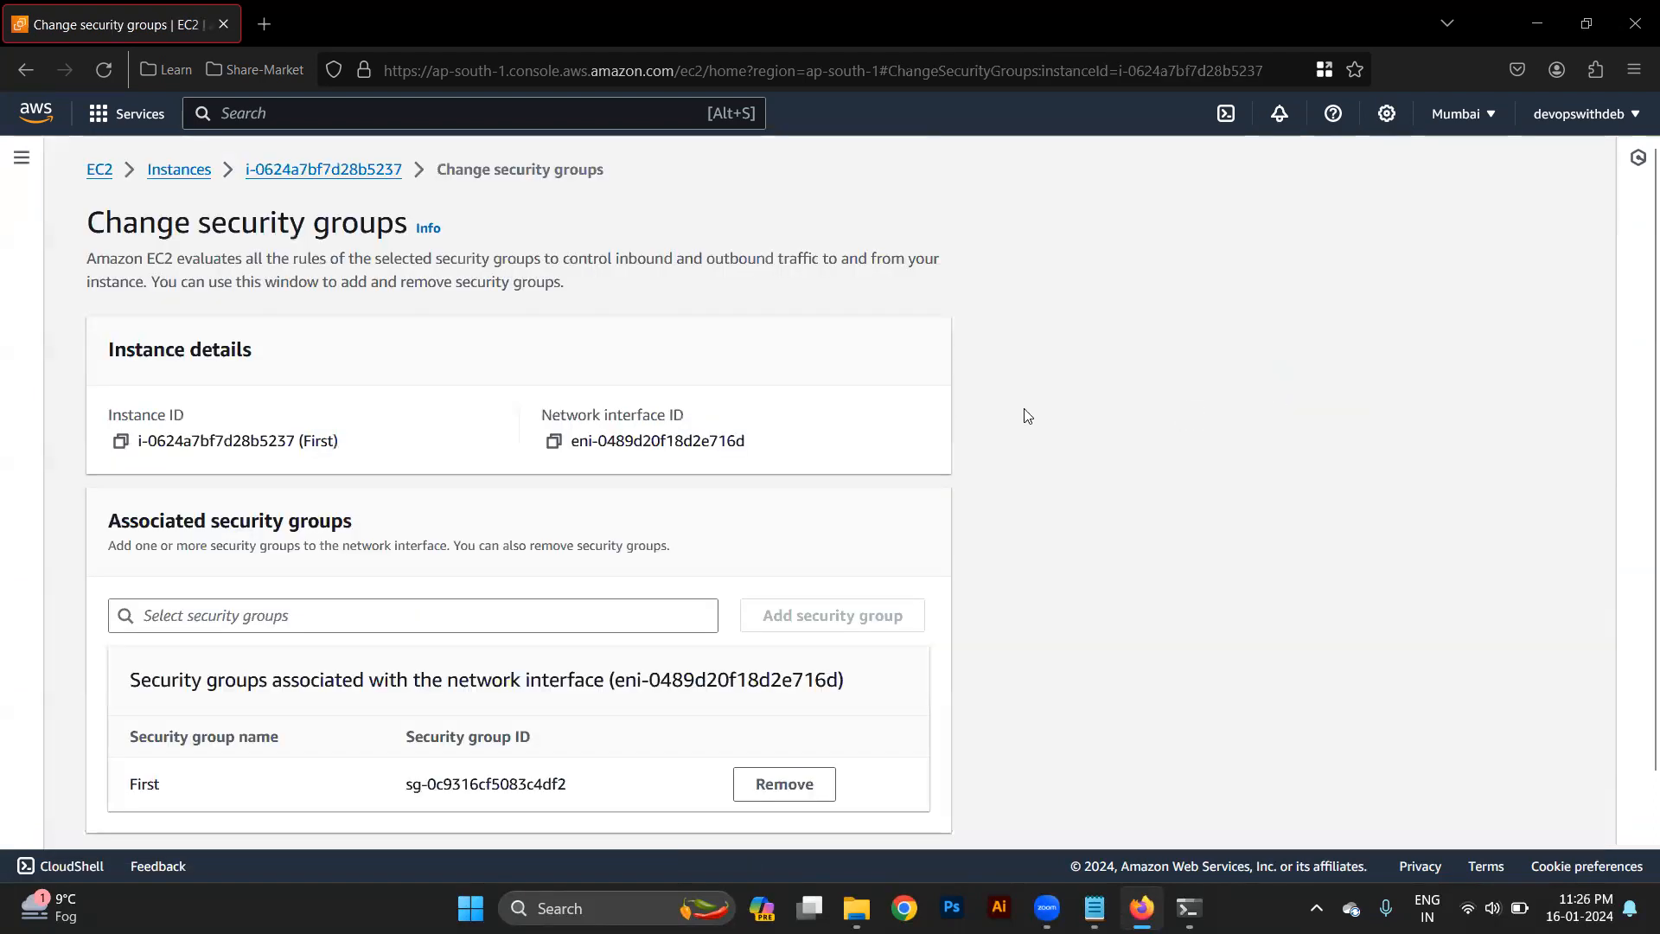
triple_click(654, 447)
triple_click(654, 447)
double_click(654, 447)
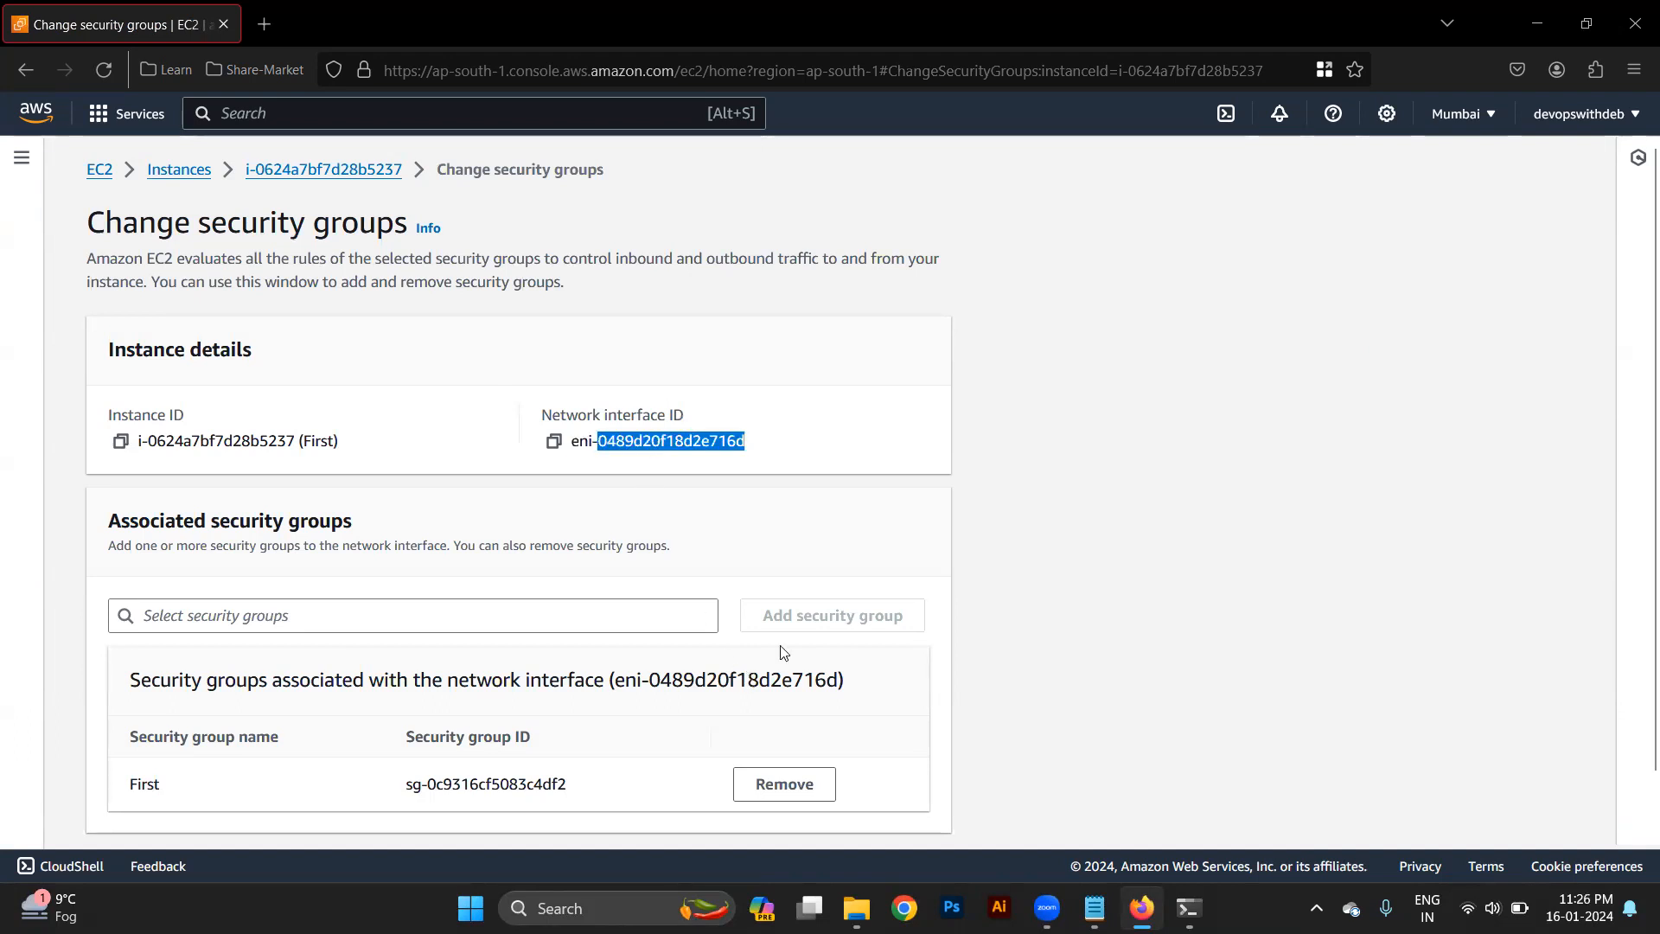
left_click(288, 169)
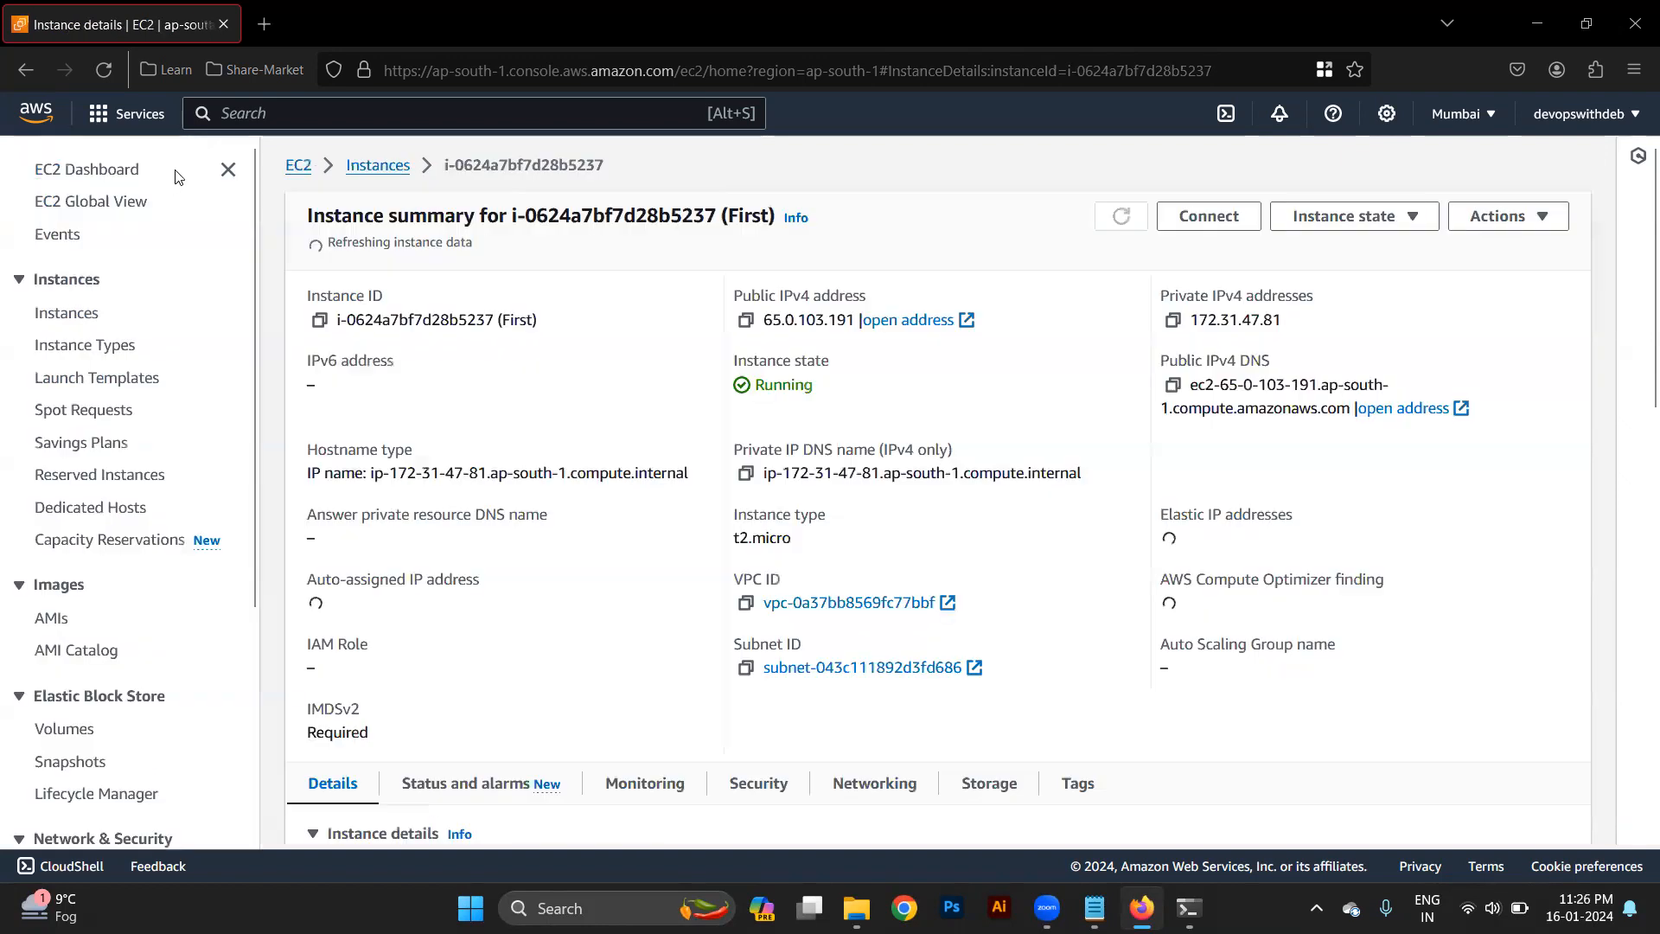
left_click(378, 165)
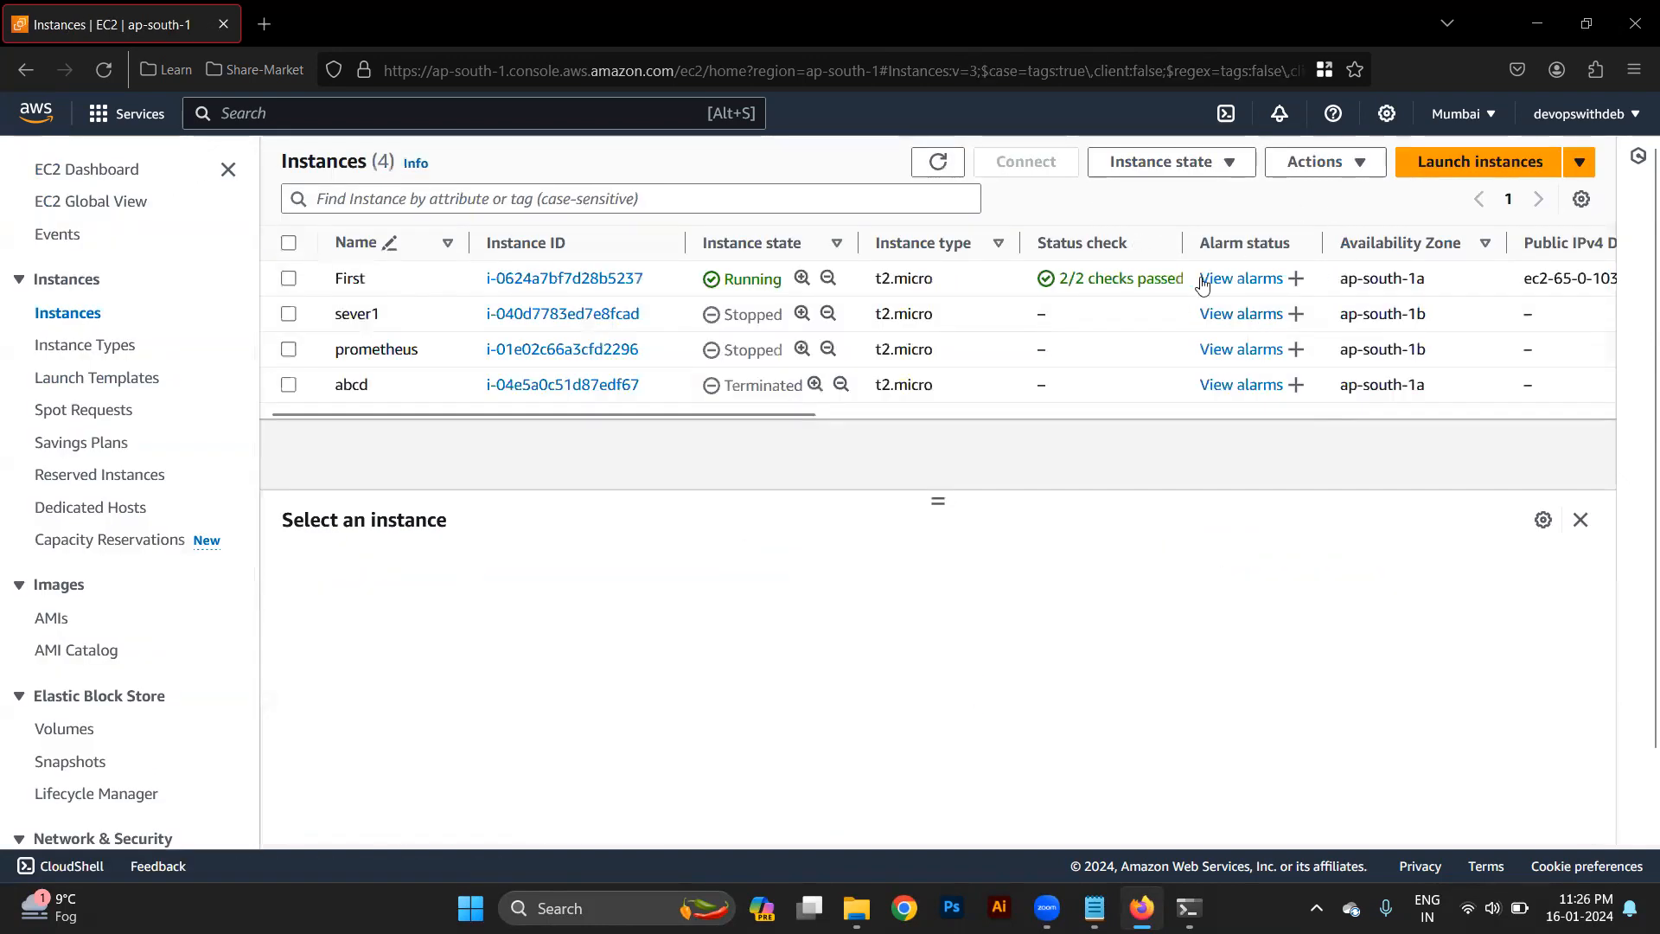
Step: Review the IAM role choices for the First instance, including No IAM Role, and leave without updating the role
left_click(954, 288)
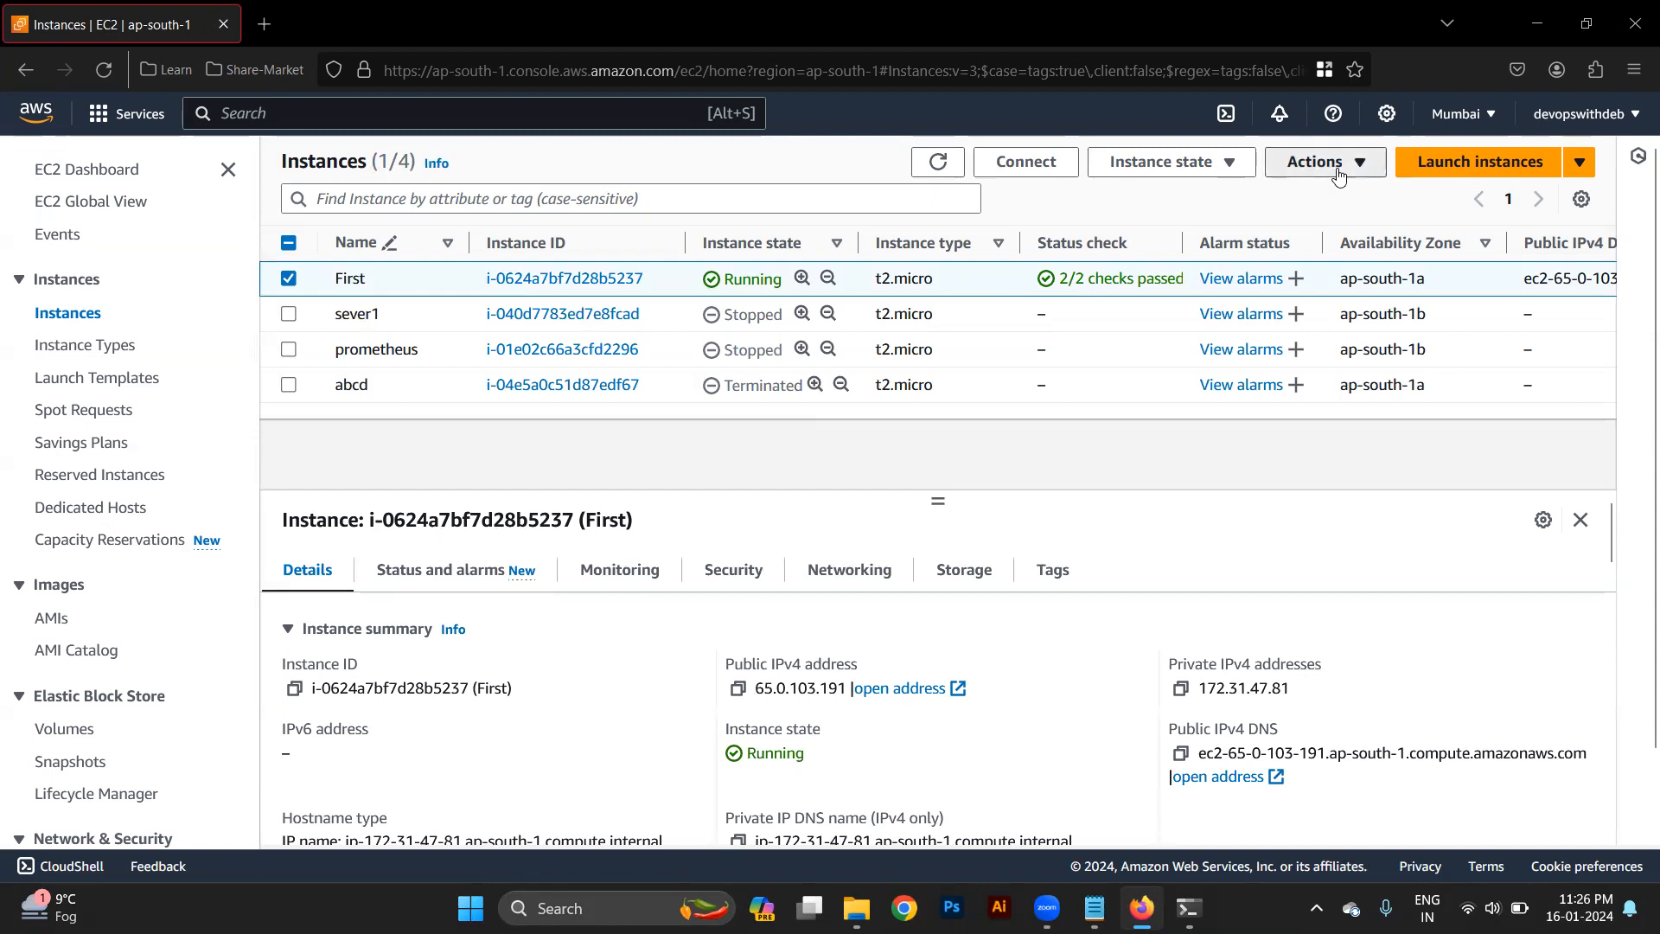
left_click(1323, 162)
mouse_move(1375, 366)
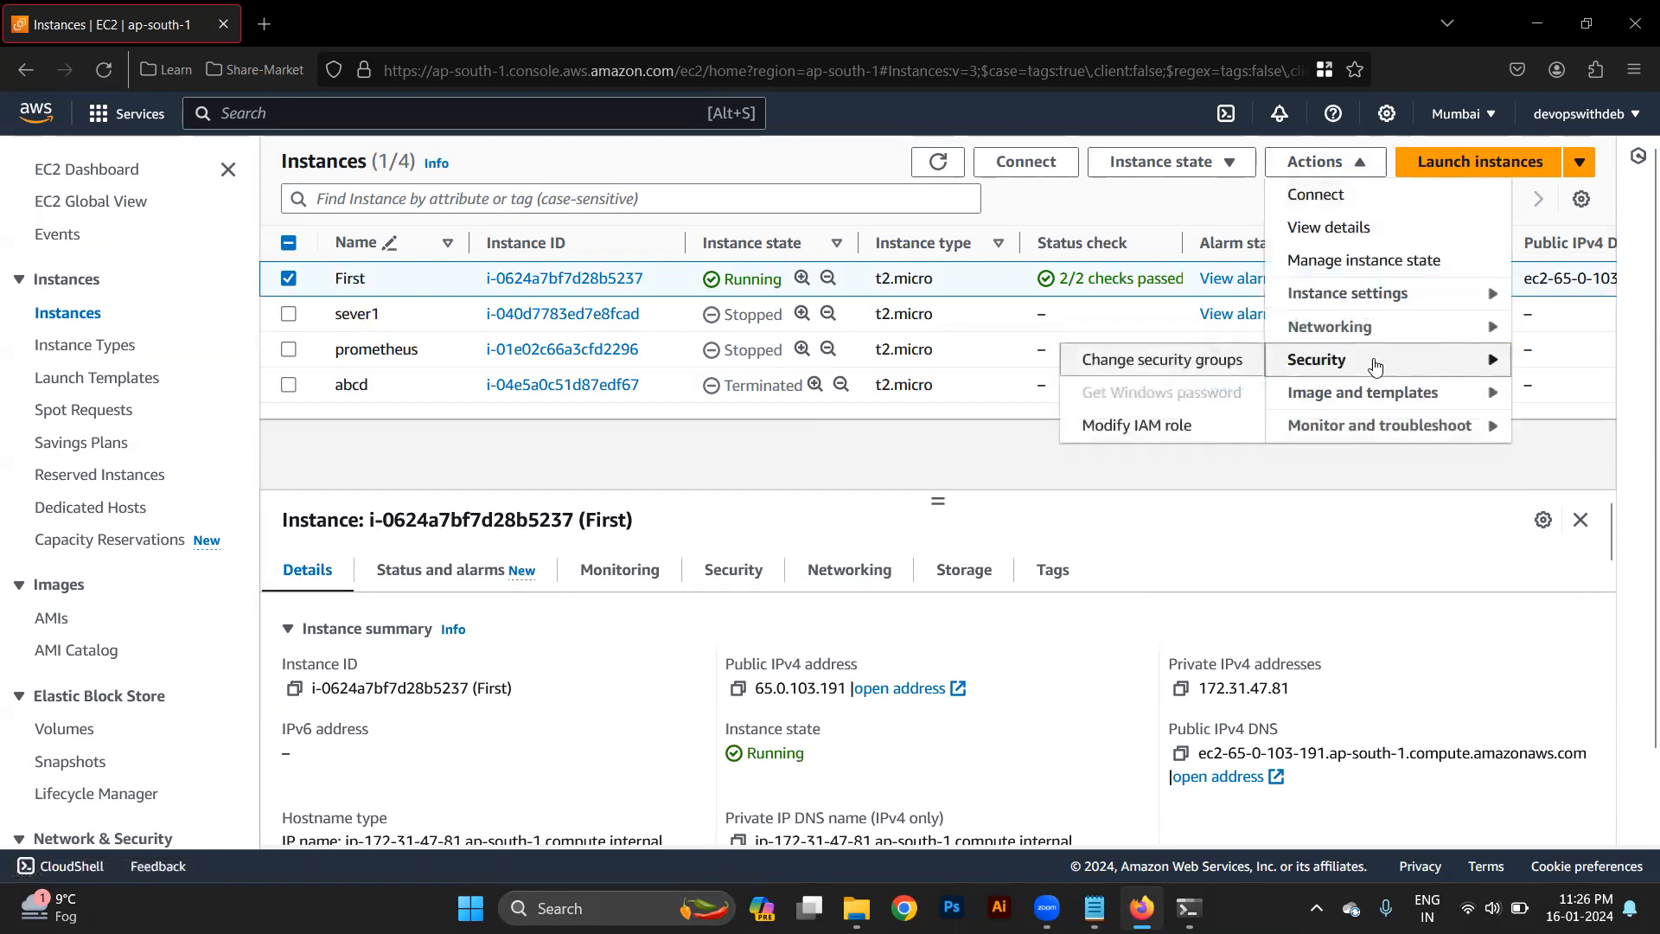
left_click(1168, 429)
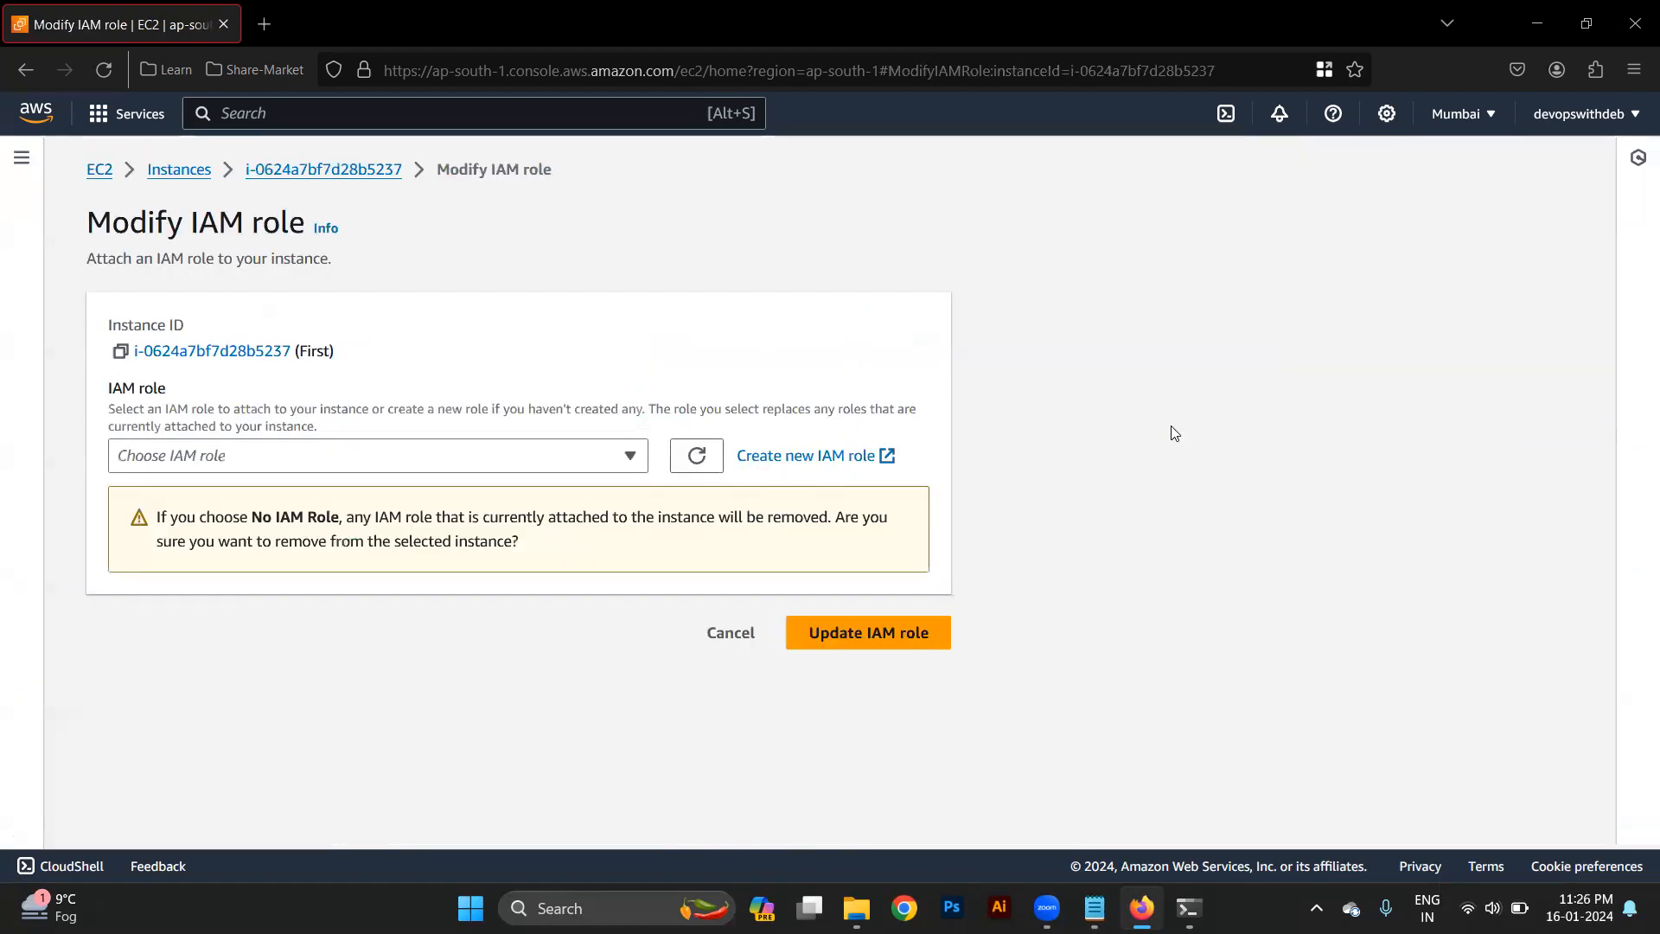
left_click(308, 456)
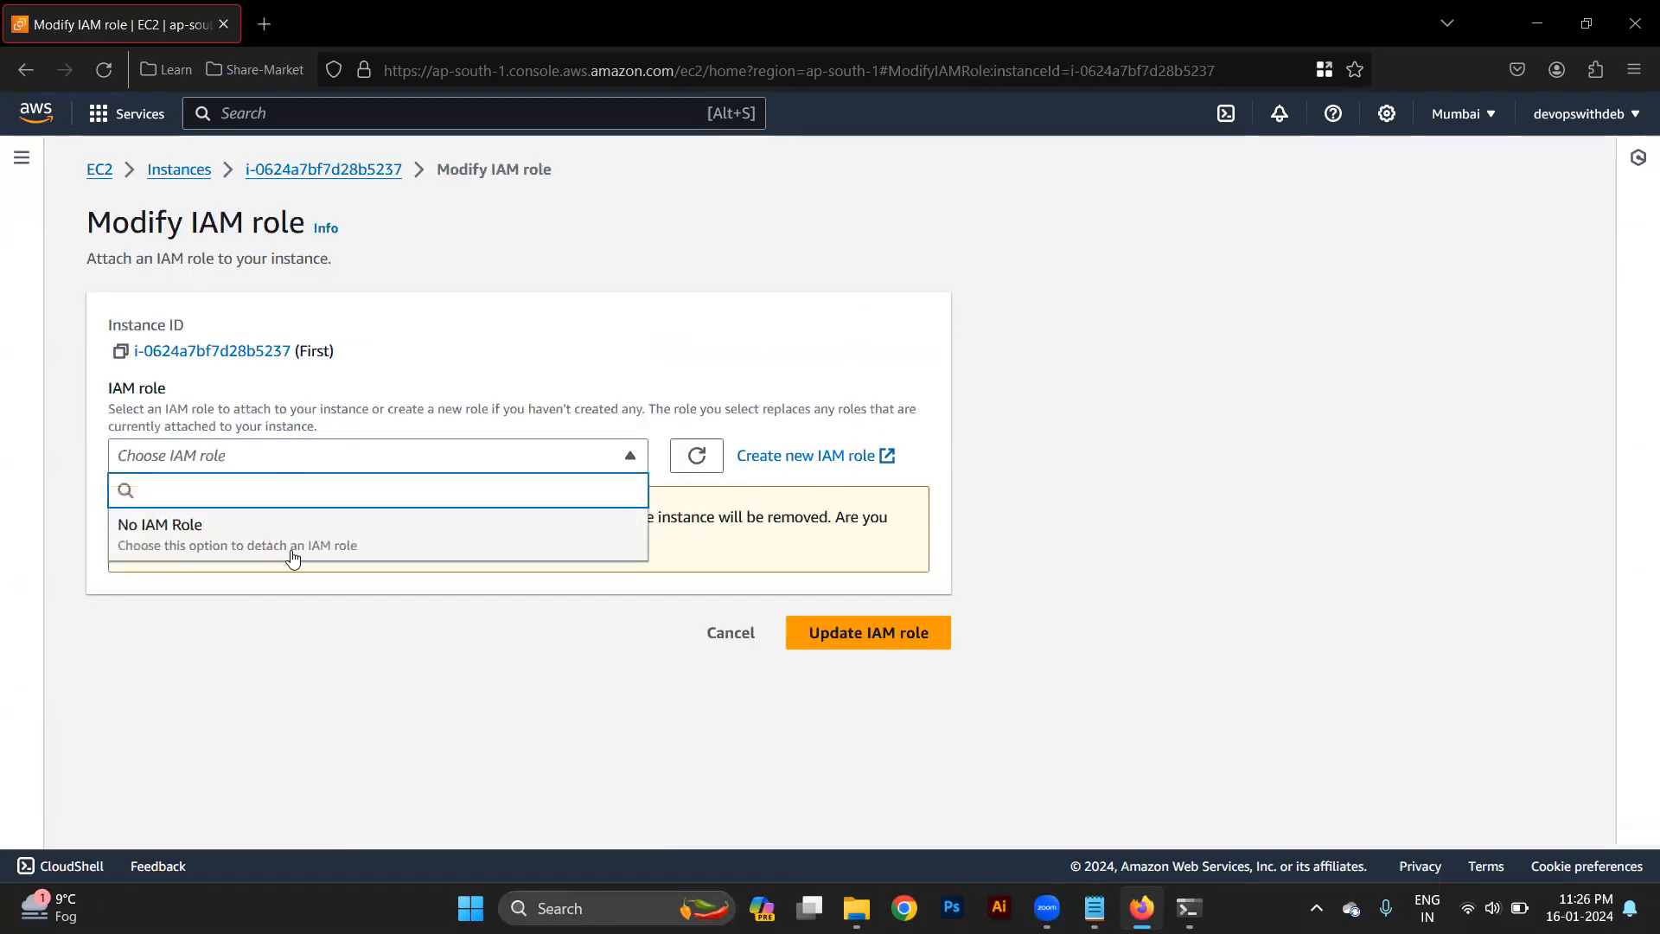
left_click(348, 648)
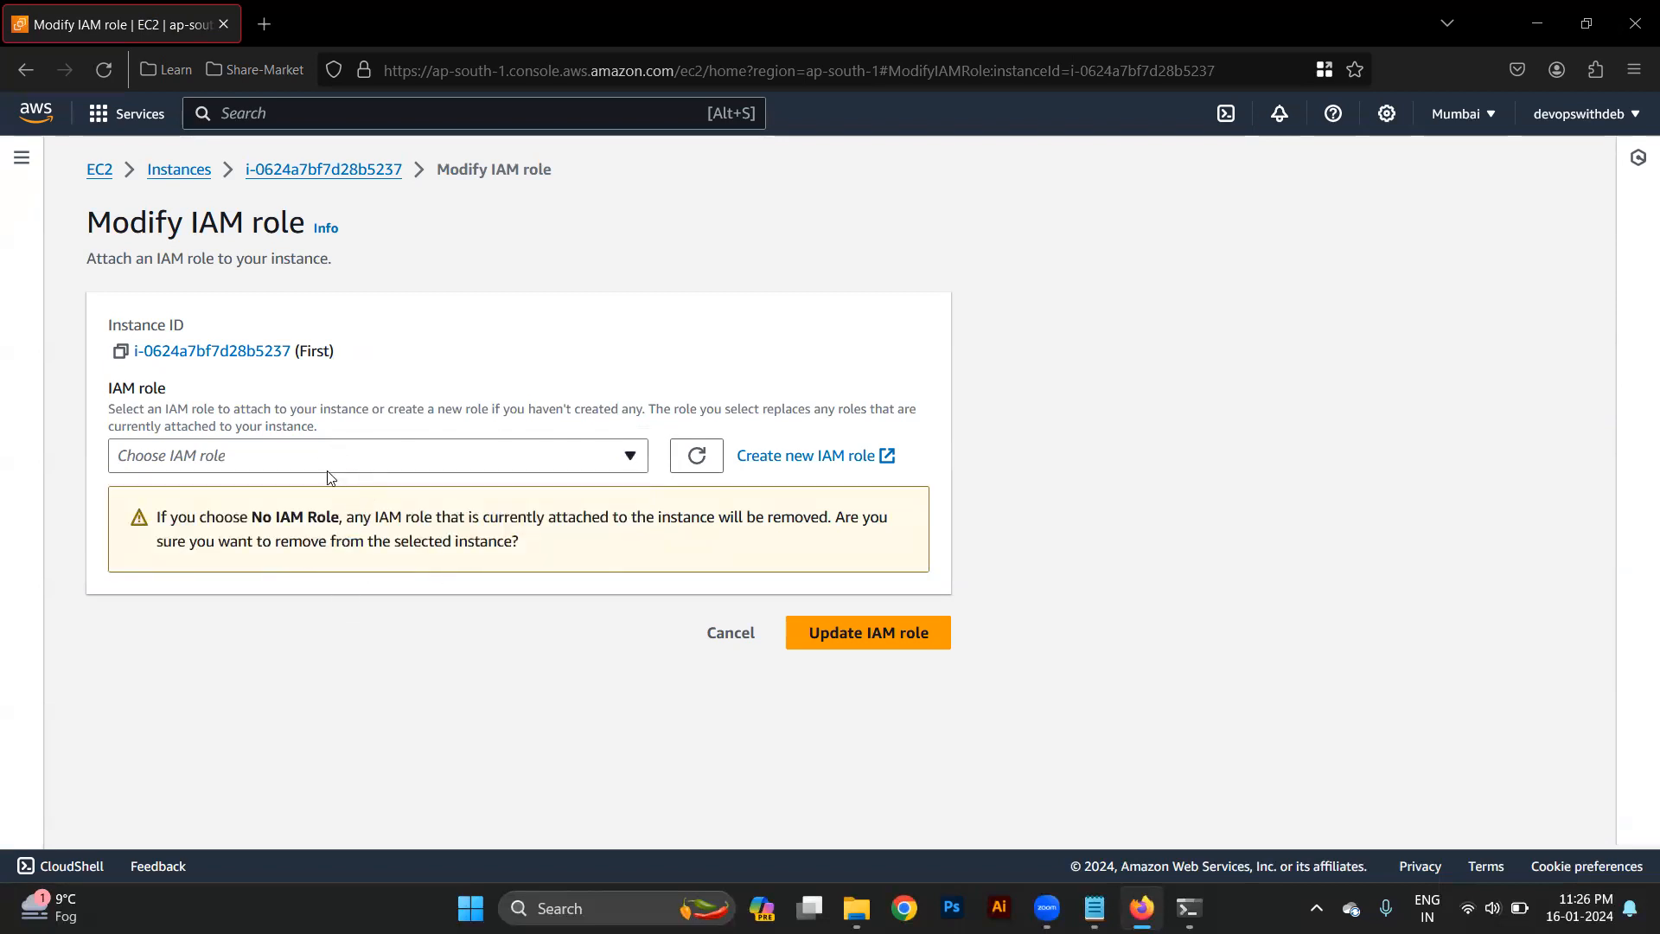
left_click(485, 460)
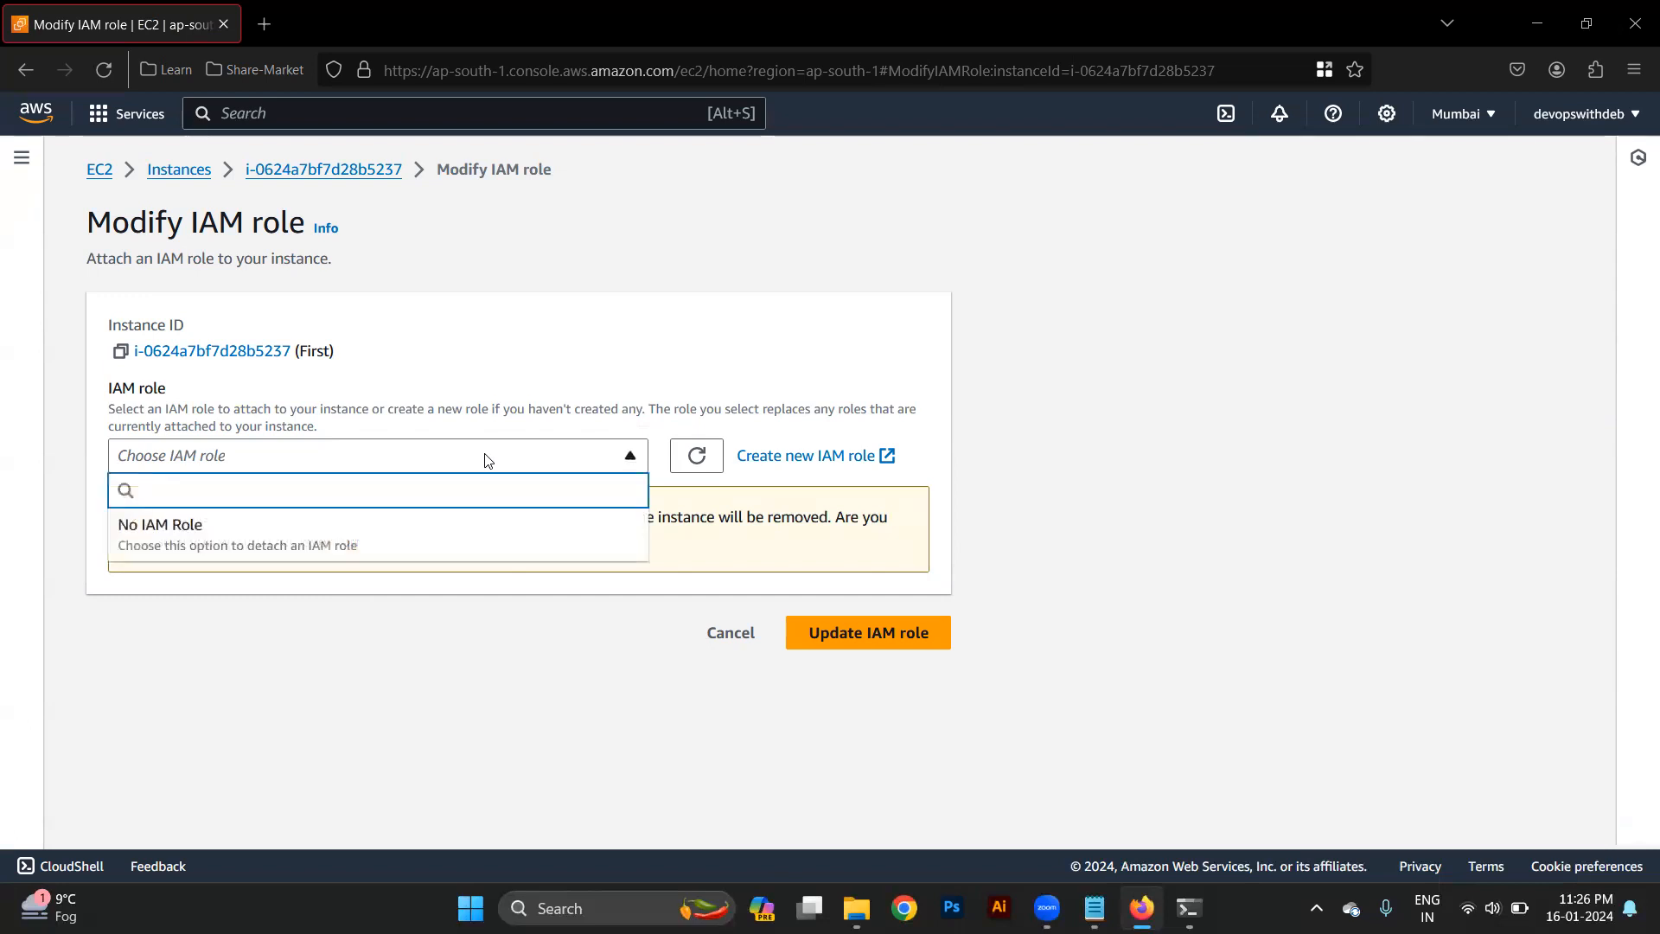
left_click(731, 635)
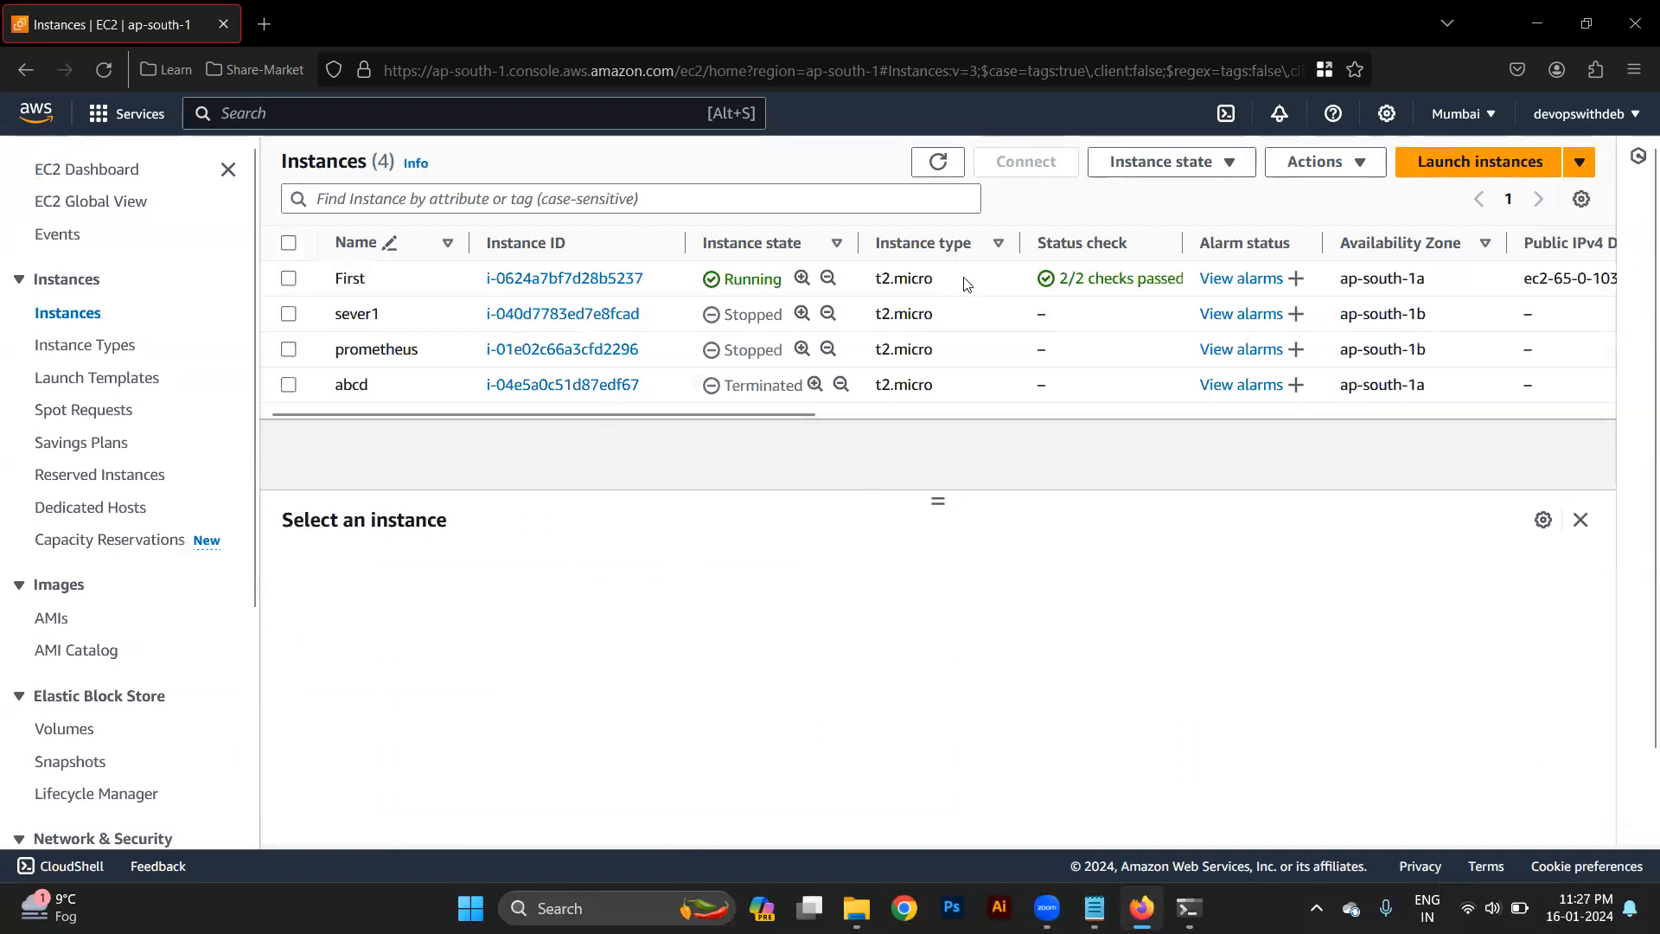
Step: Review the First instance's available image and template actions and its monitoring and troubleshooting actions
left_click(967, 283)
left_click(1320, 162)
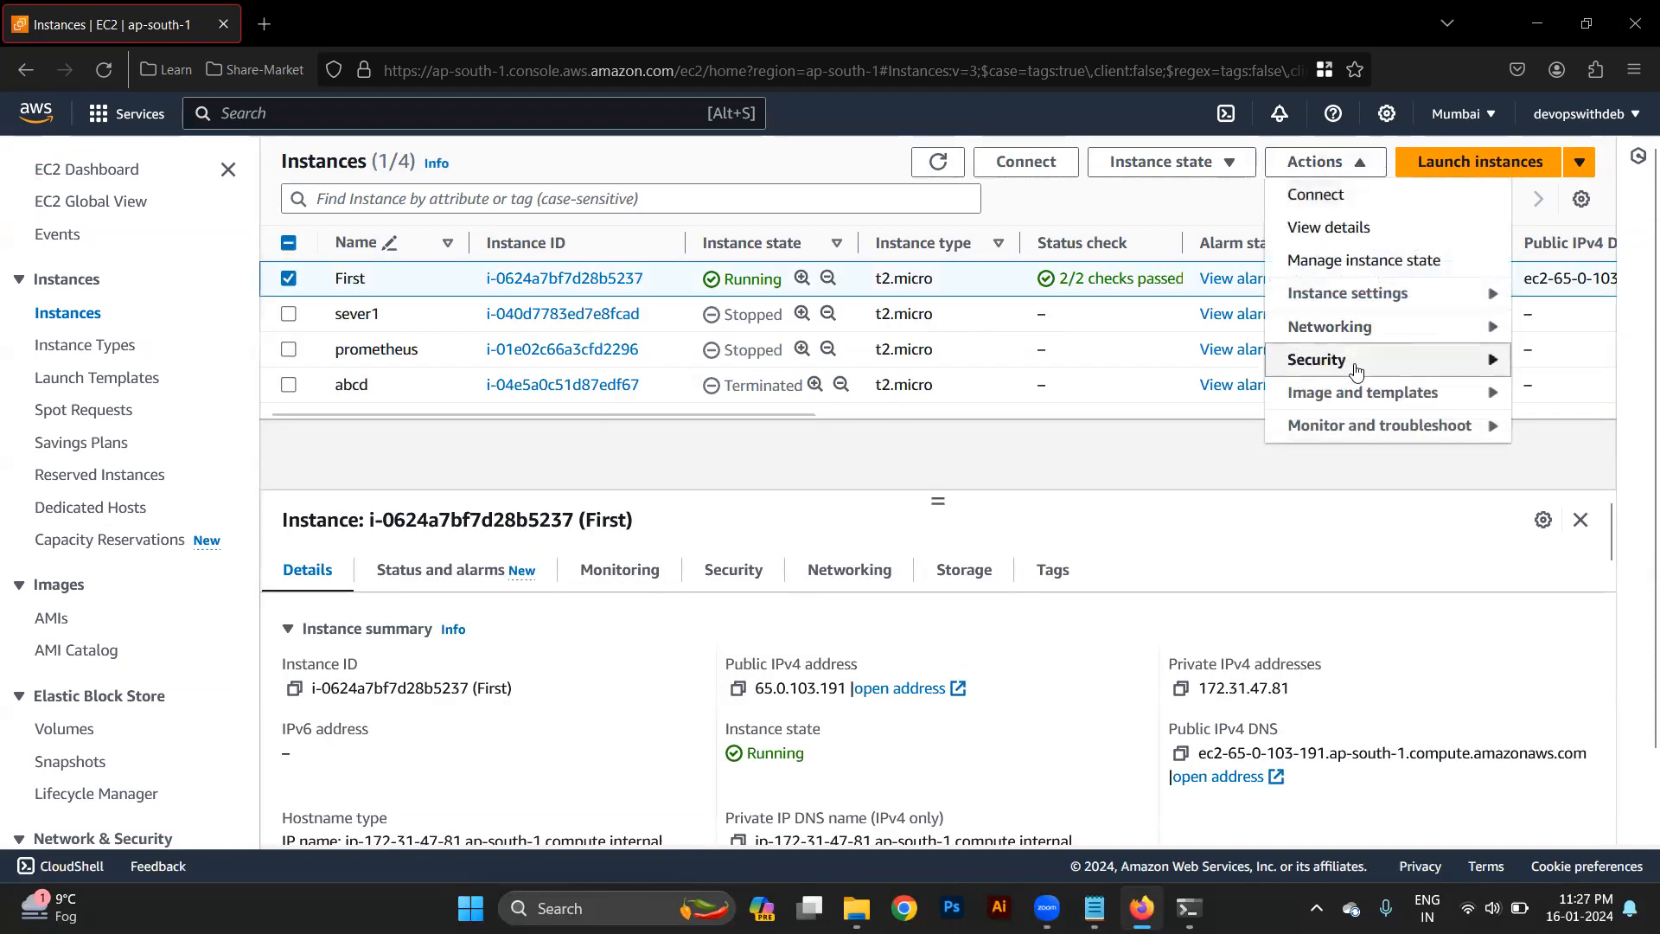
left_click(1364, 394)
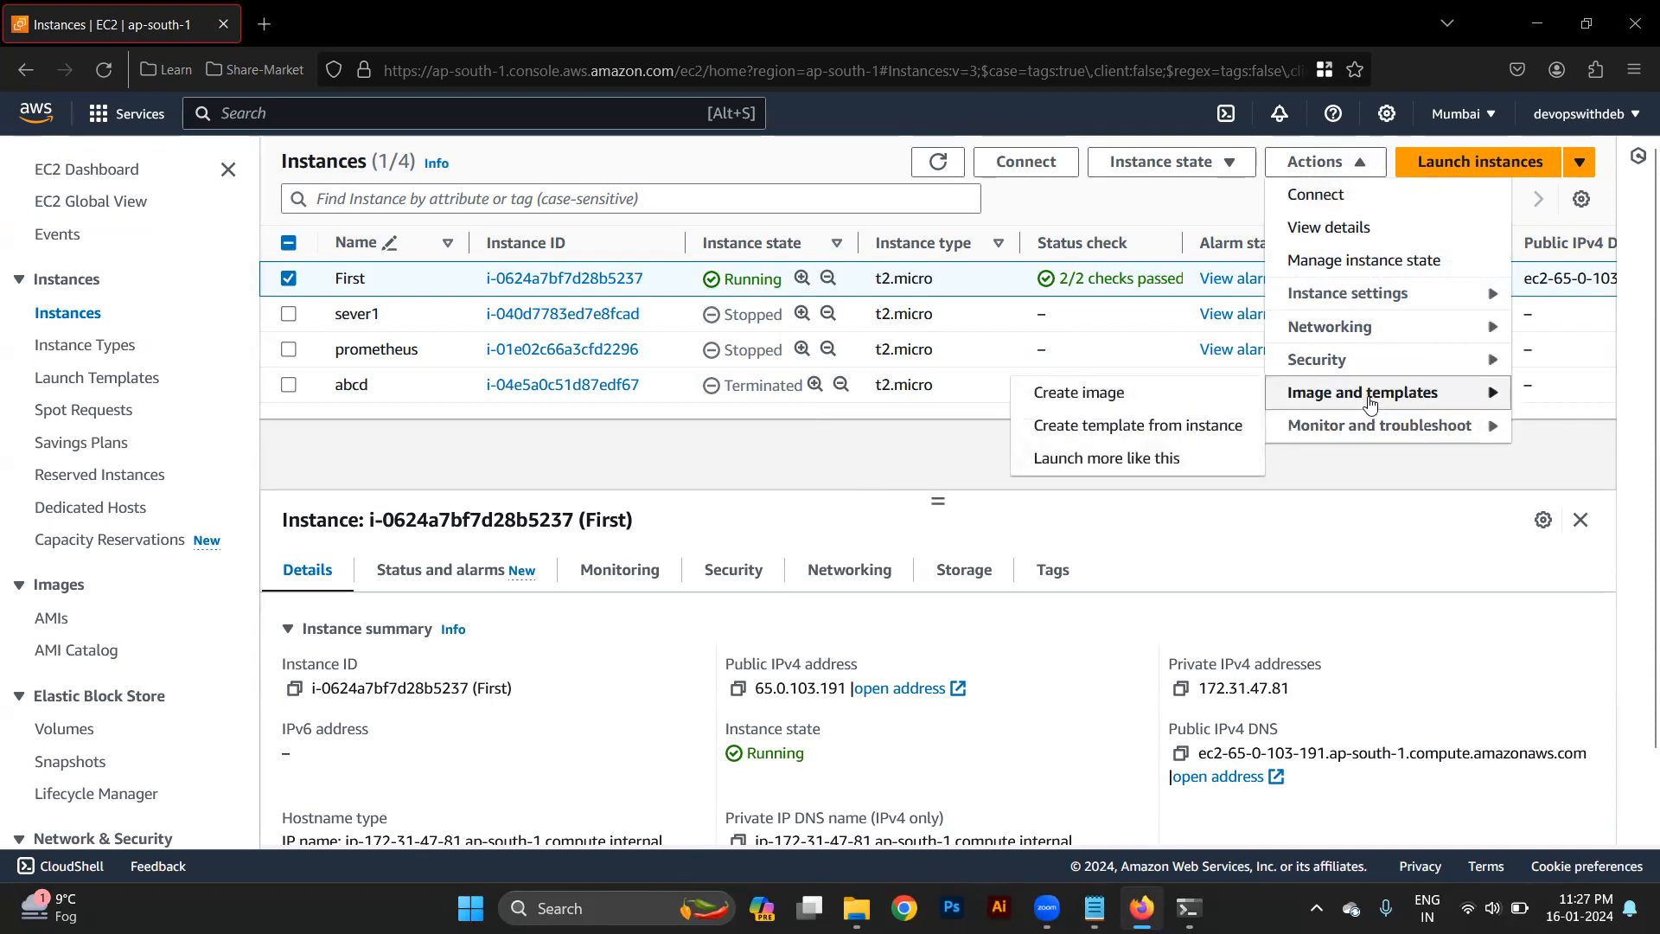
left_click(1364, 426)
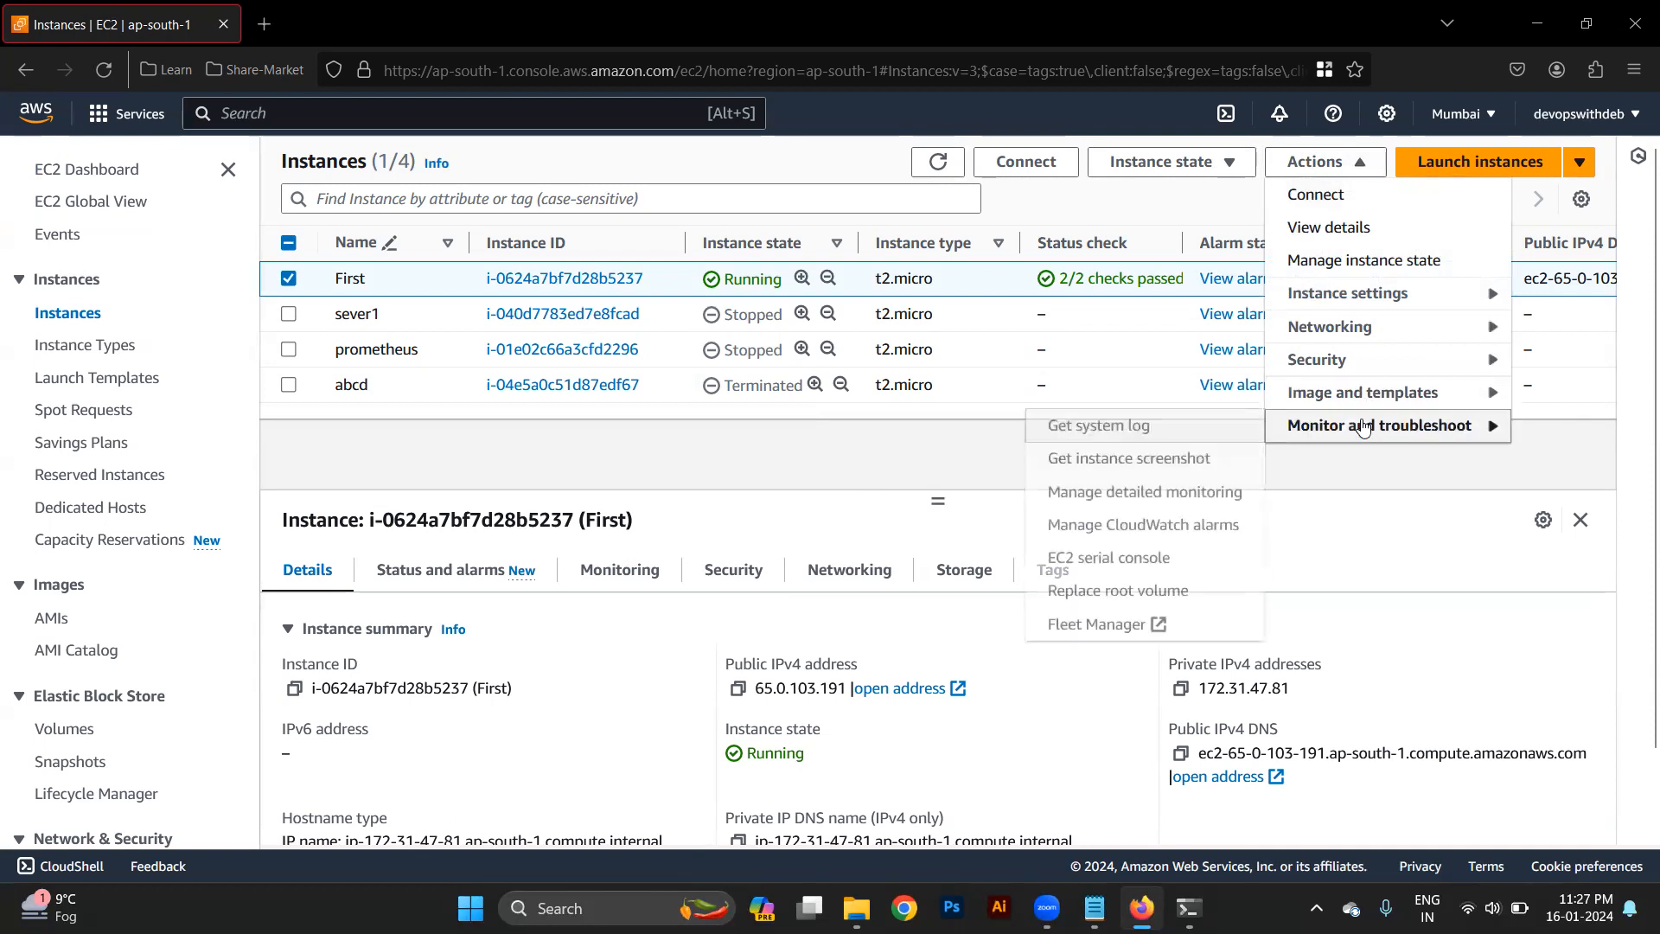
left_click(1388, 481)
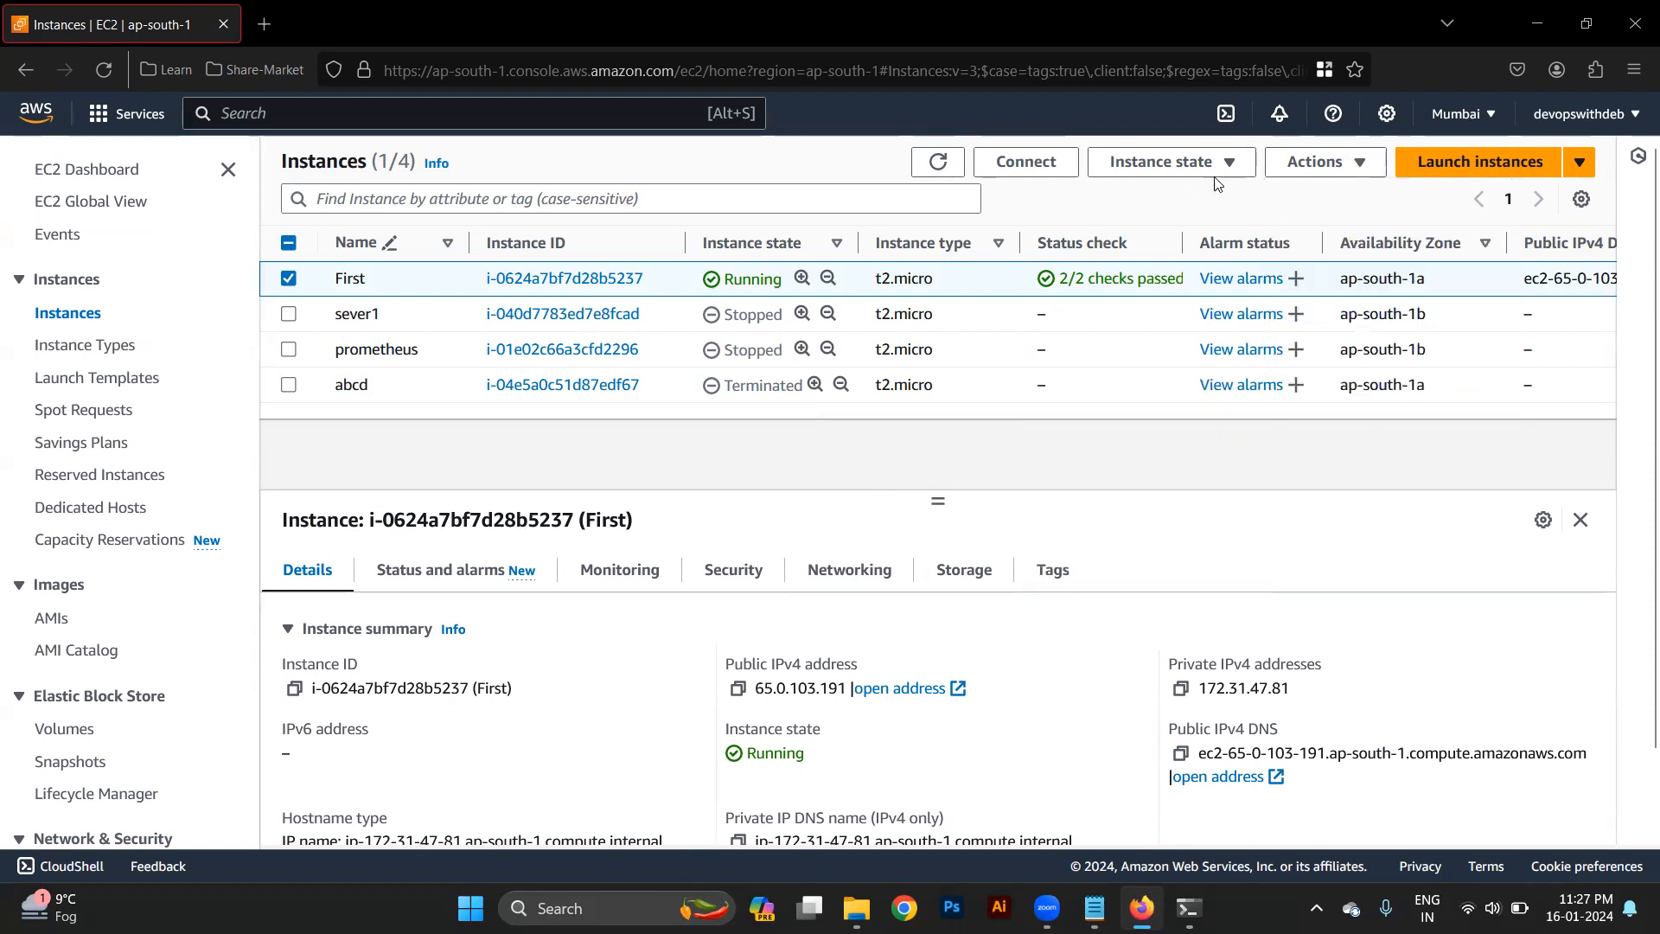